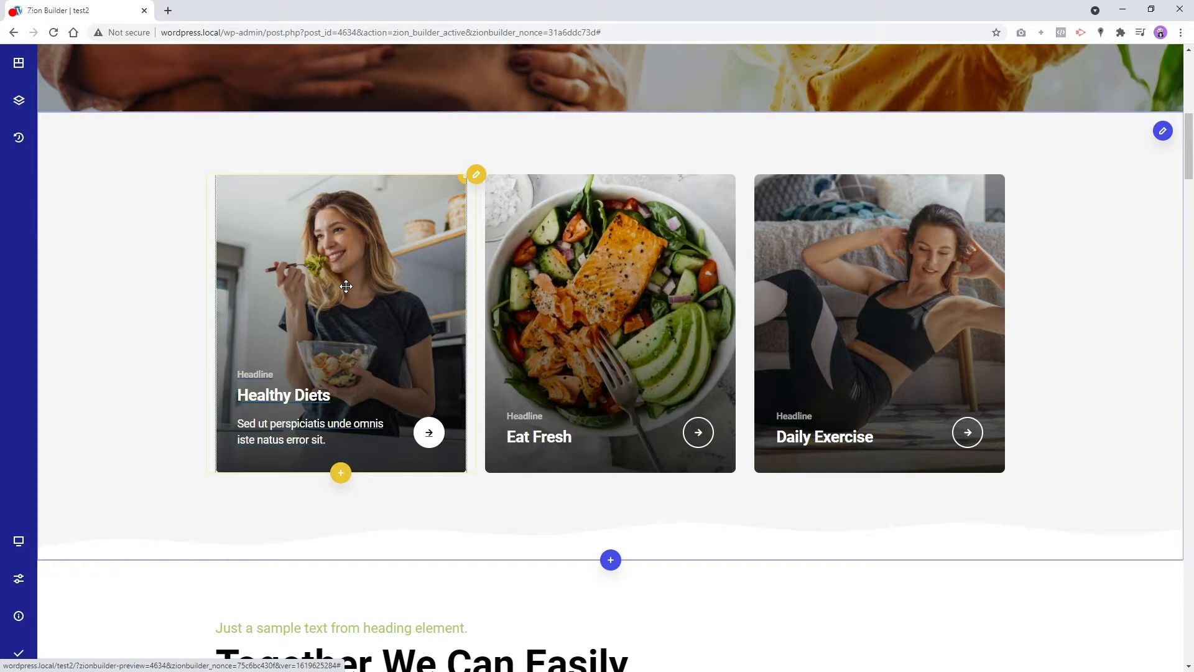
# Examine the child element style rules attached to the wrapper of the Healthy Diets card's column
pyautogui.click(347, 286)
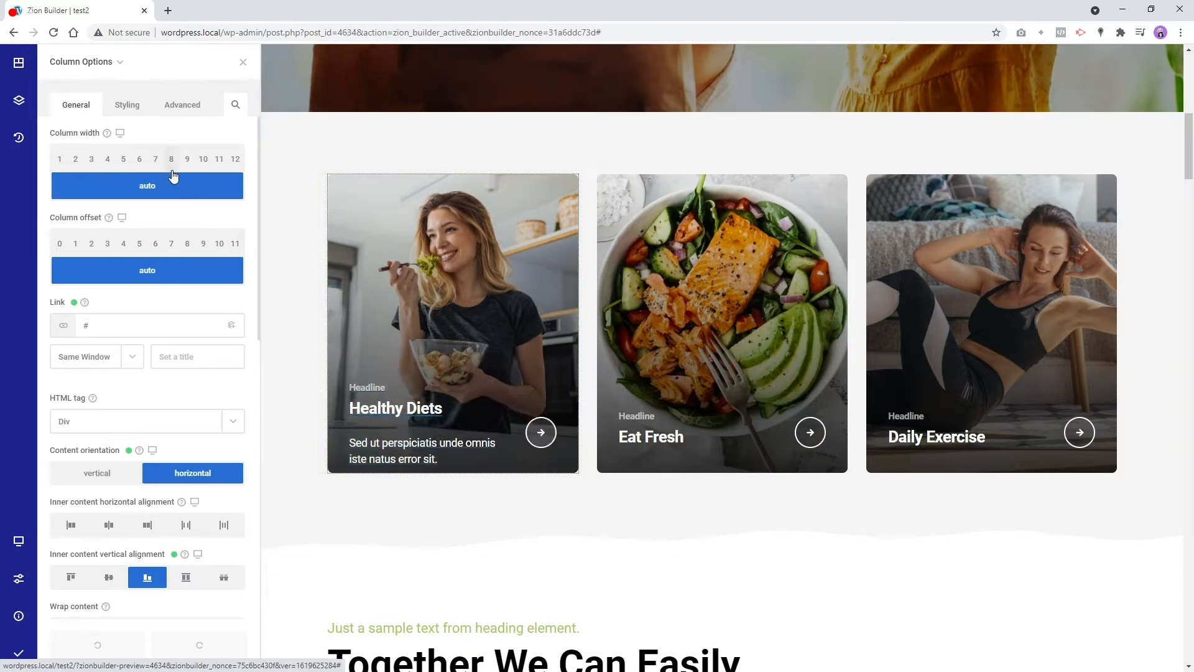
pyautogui.click(130, 114)
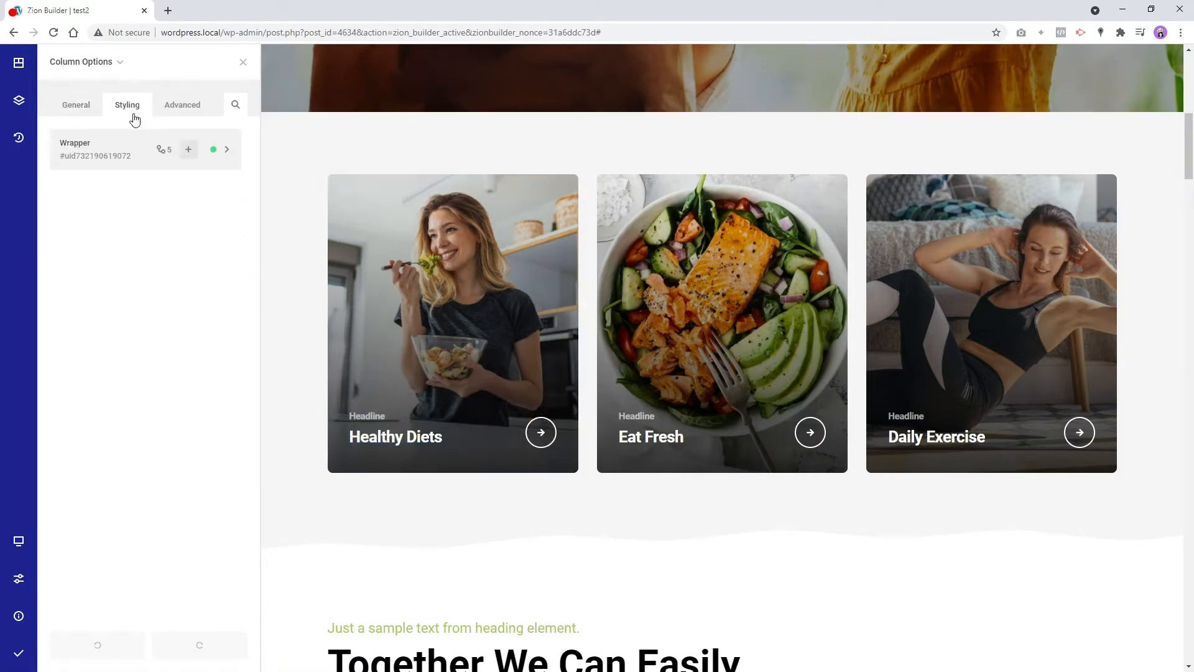
pyautogui.click(161, 152)
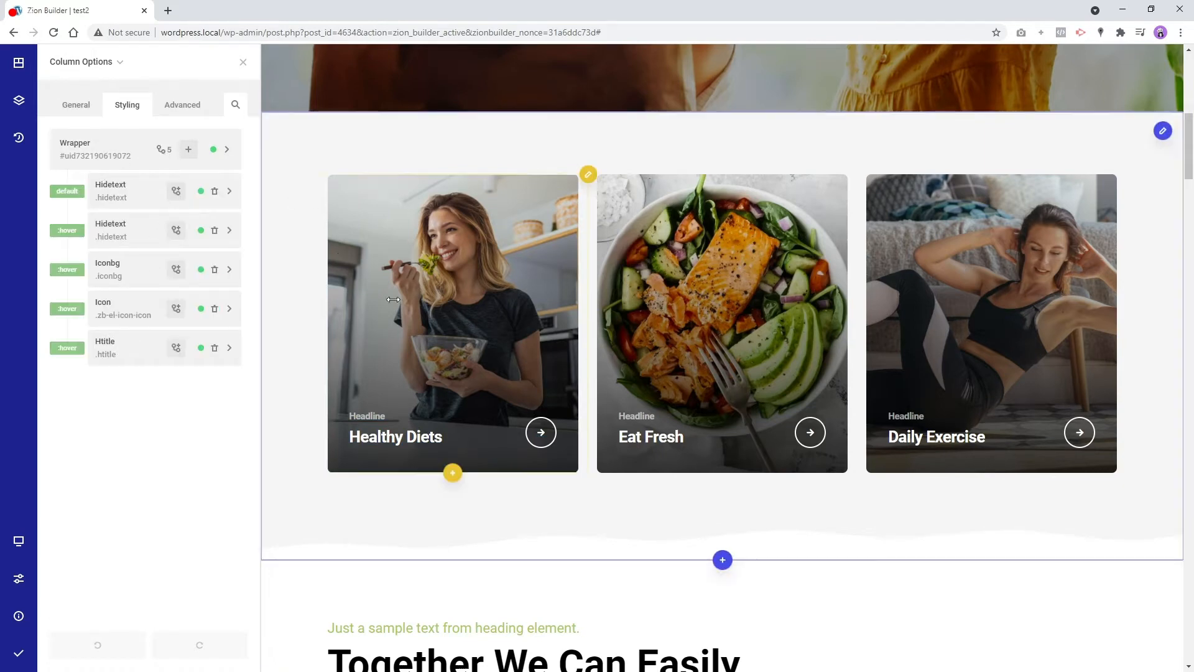
pyautogui.moveTo(435, 313)
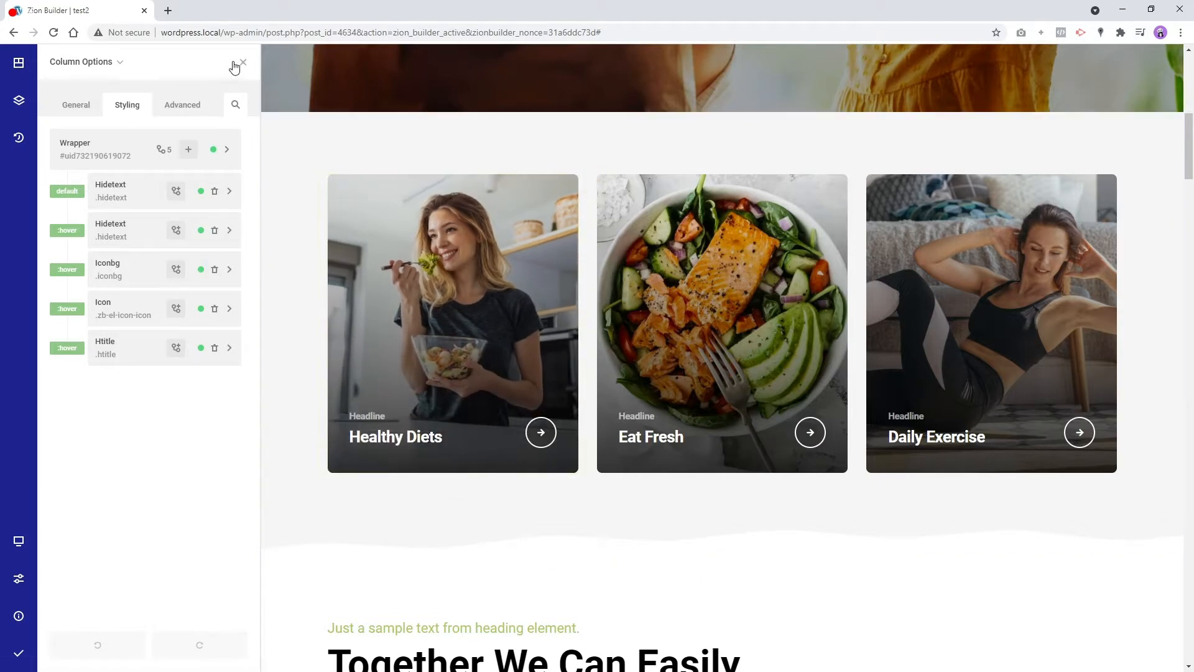
pyautogui.click(161, 149)
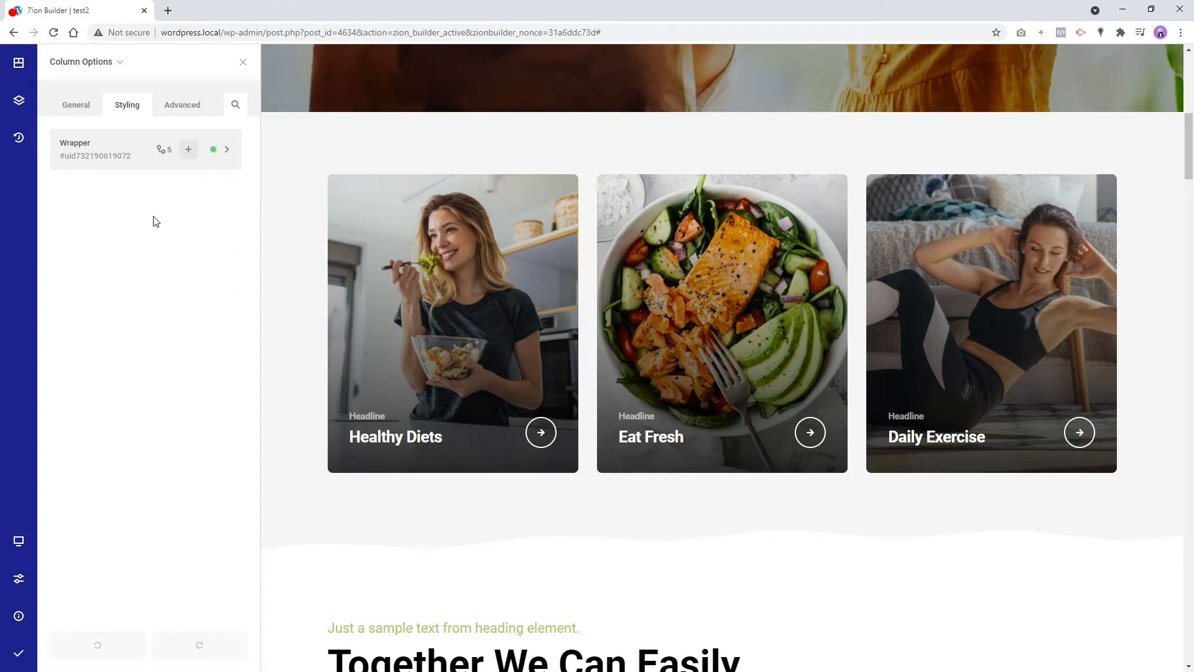
# Inspect the styling categories and available states of the card's default hidetext child style
pyautogui.click(132, 156)
pyautogui.click(57, 135)
pyautogui.click(161, 149)
pyautogui.click(118, 204)
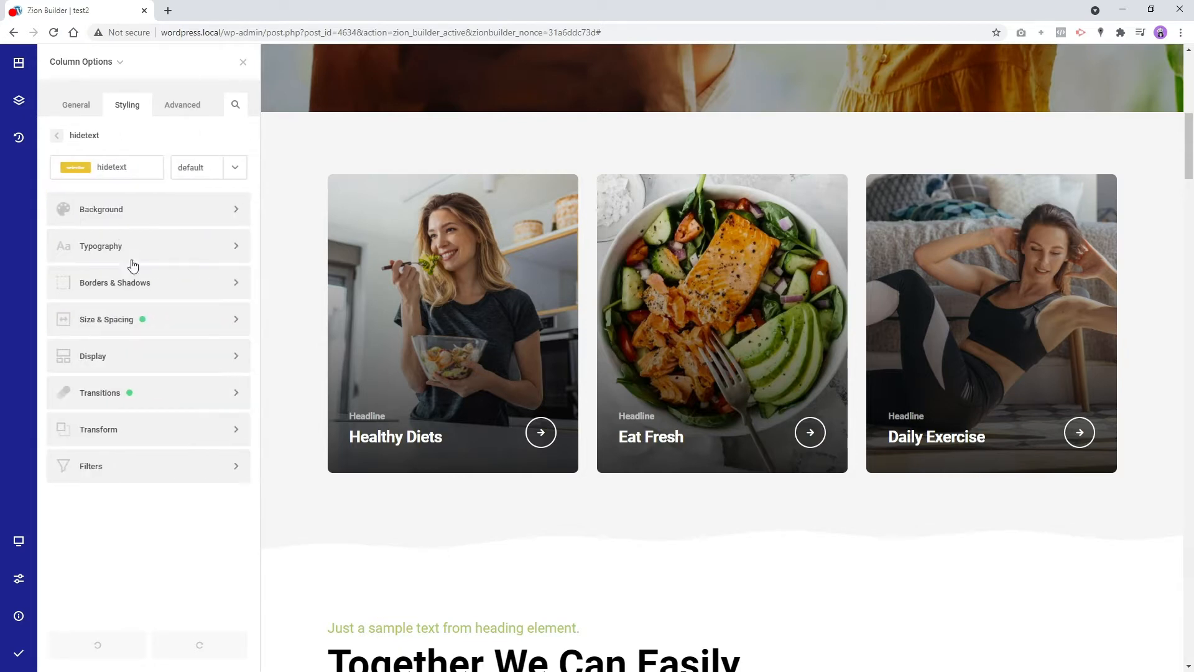
pyautogui.click(54, 138)
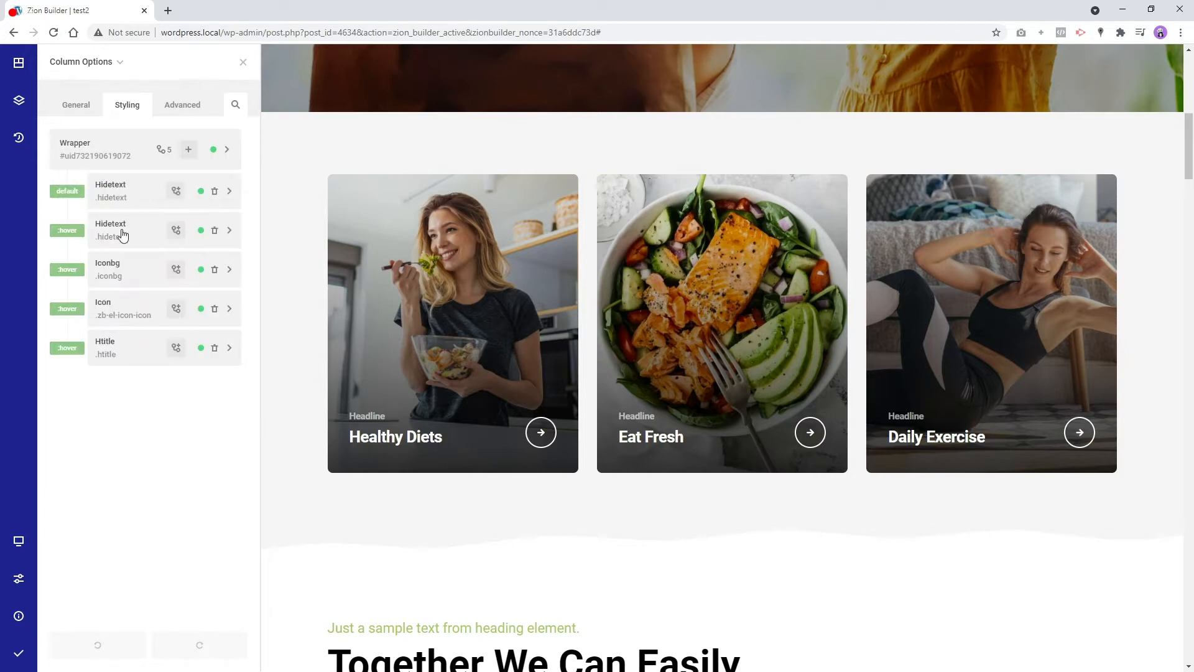
pyautogui.click(67, 191)
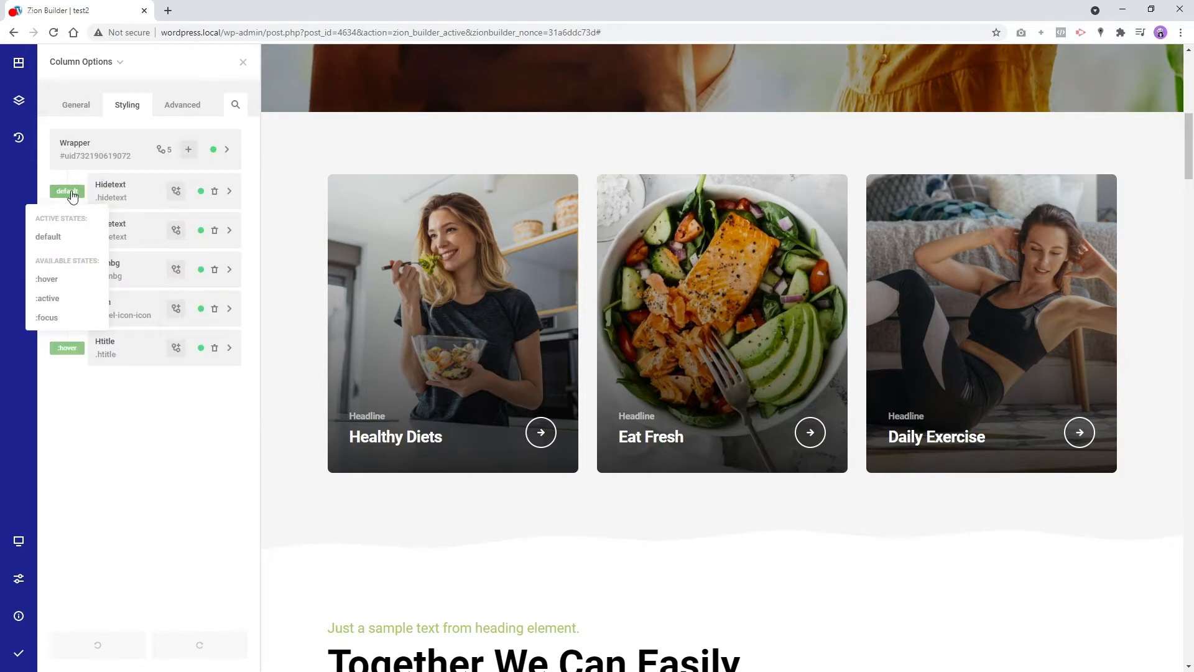
pyautogui.click(73, 237)
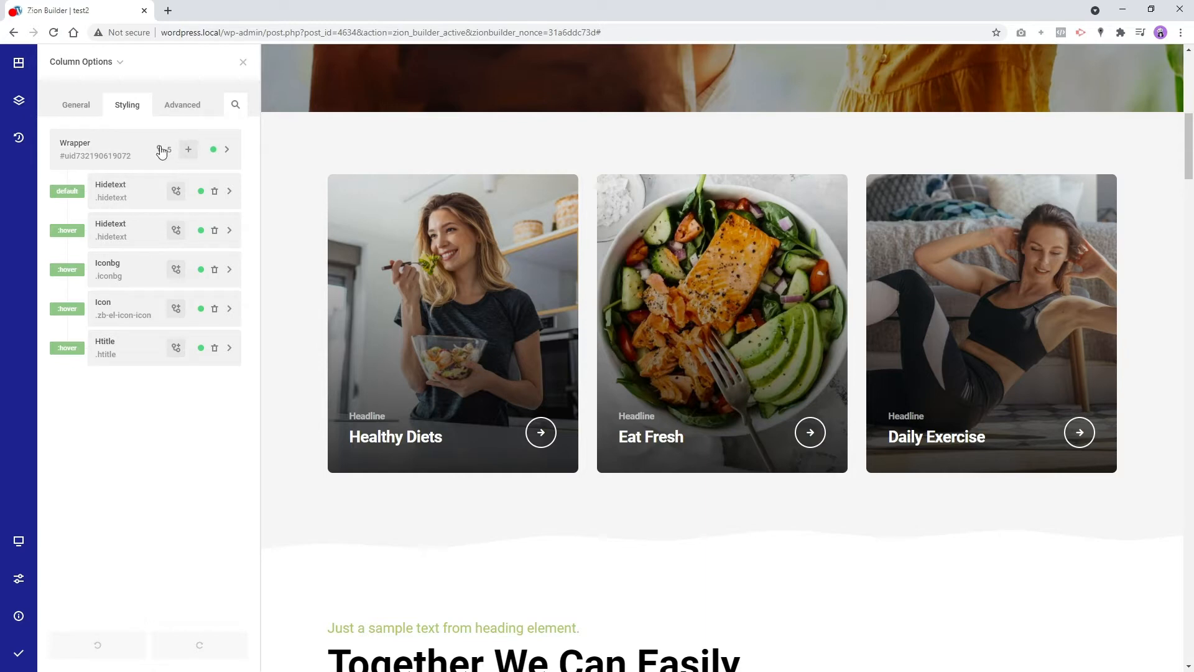
pyautogui.click(140, 157)
pyautogui.click(55, 140)
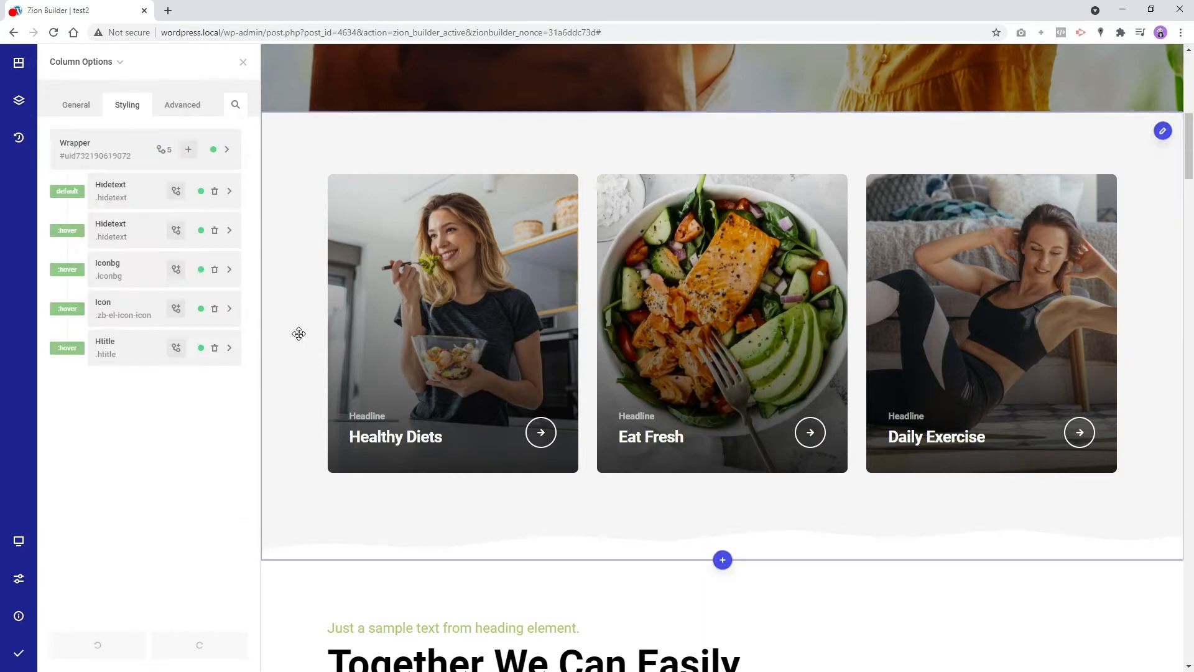
pyautogui.click(242, 62)
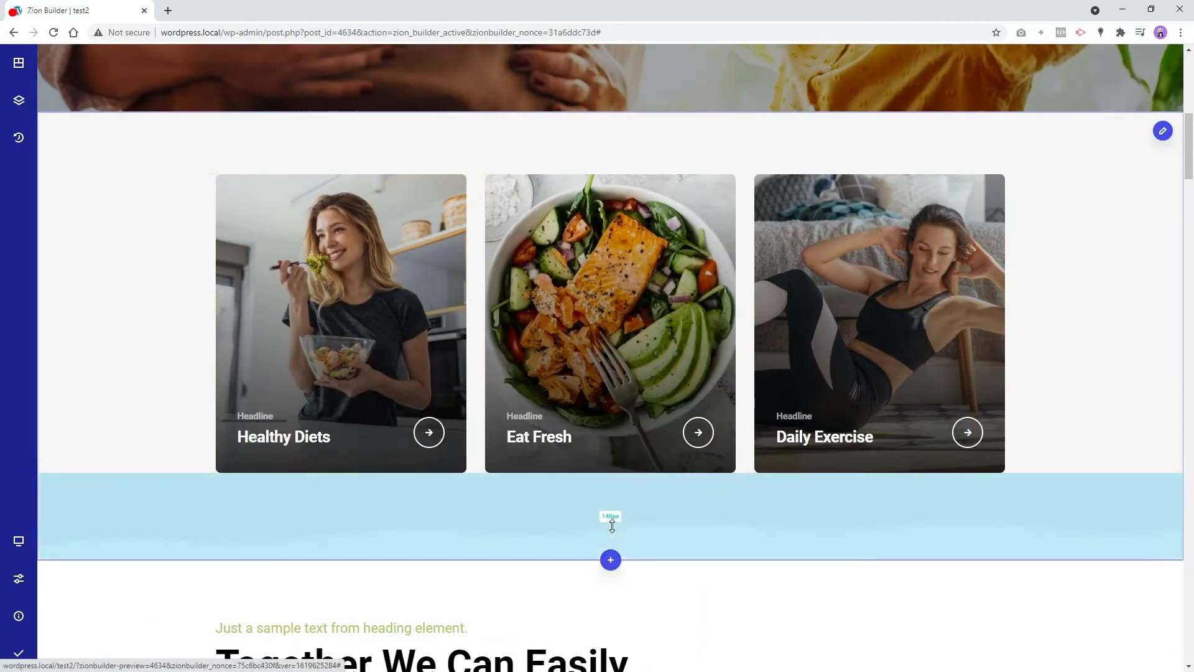
# Add a single-column section below the three cards and set its inner content width to 1300px
pyautogui.click(610, 559)
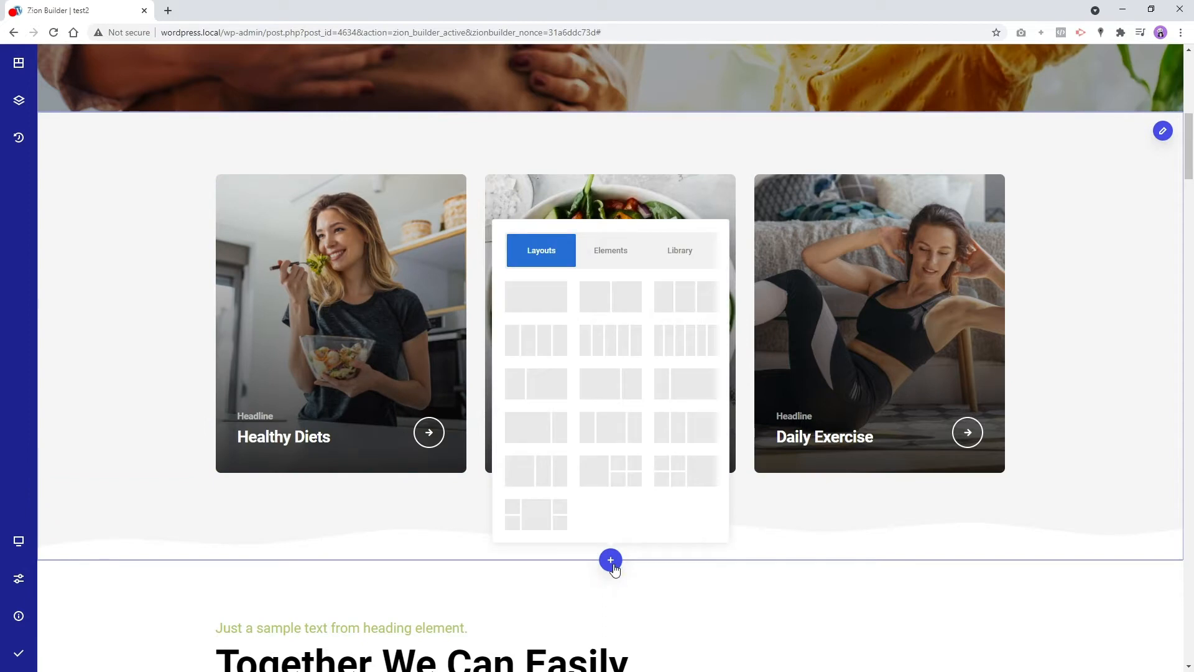
pyautogui.click(545, 309)
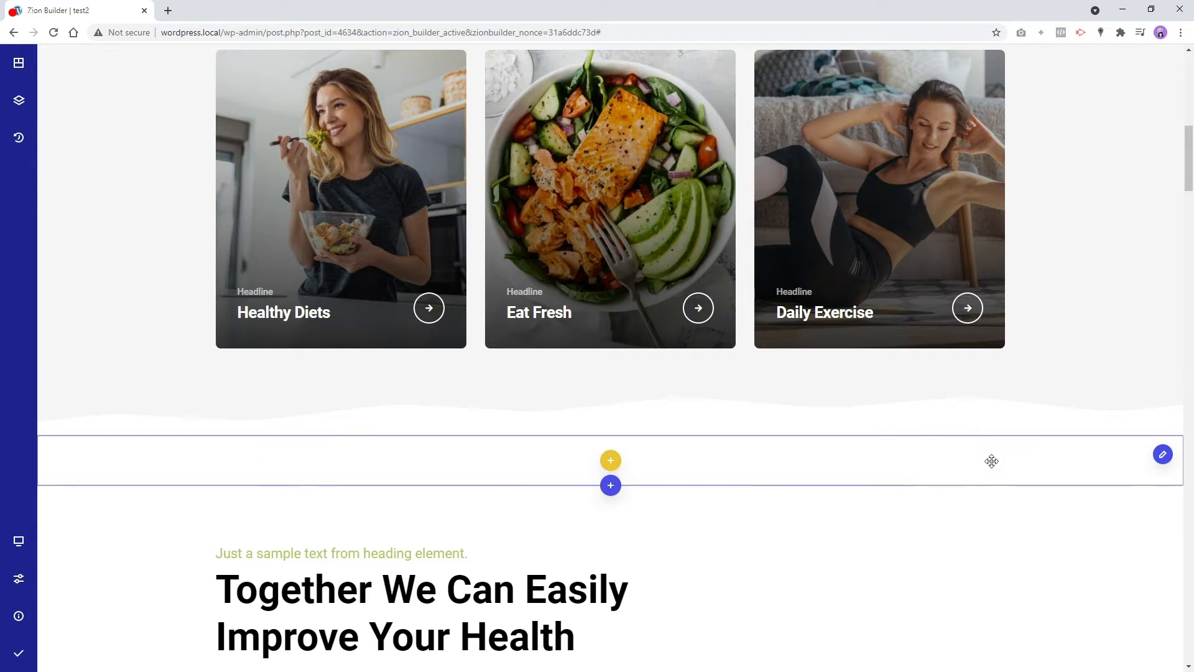
pyautogui.rightClick(1087, 311)
pyautogui.click(999, 218)
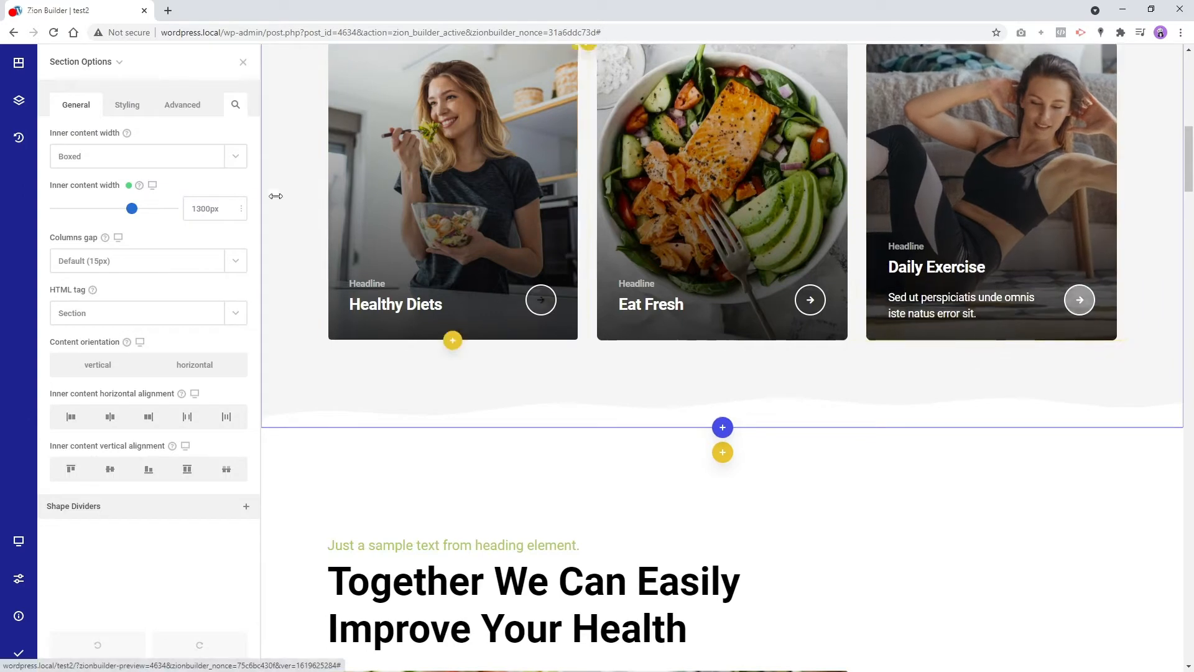
pyautogui.doubleClick(211, 210)
pyautogui.write('1120')
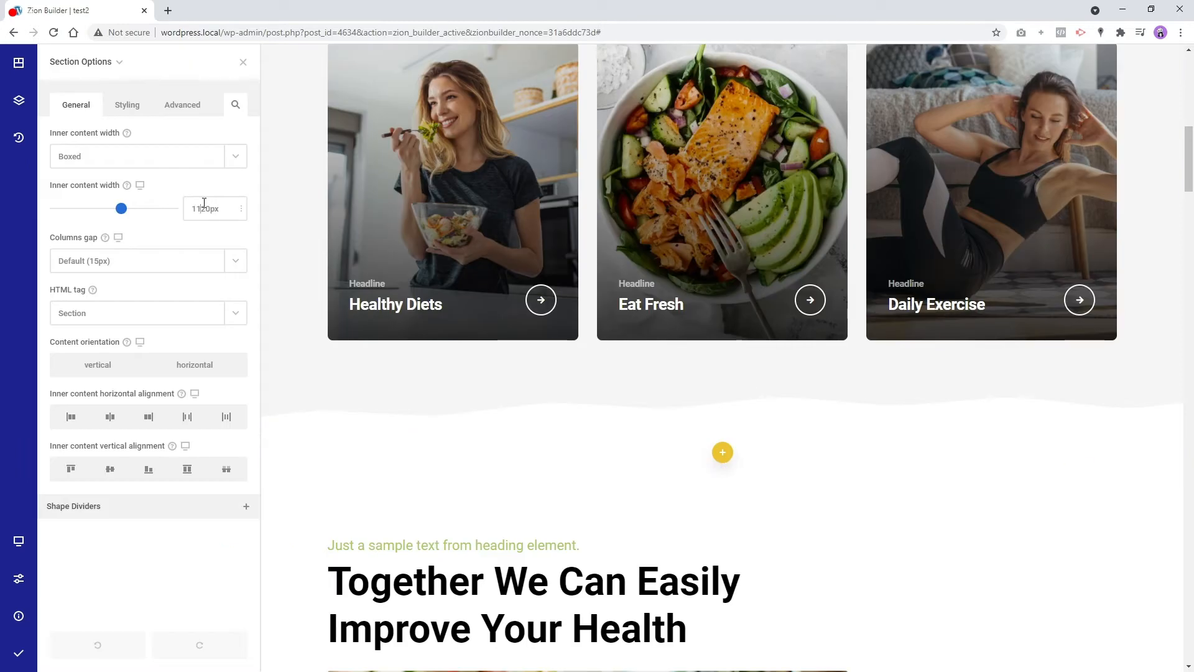
pyautogui.doubleClick(206, 208)
pyautogui.write('1300')
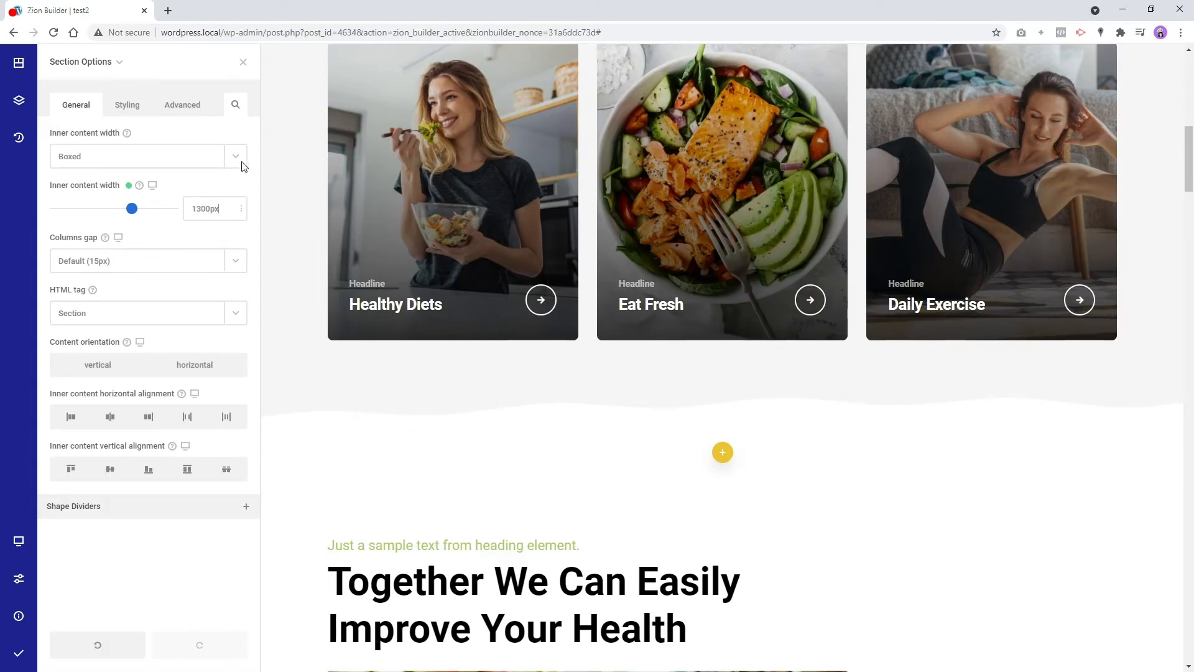
pyautogui.click(243, 62)
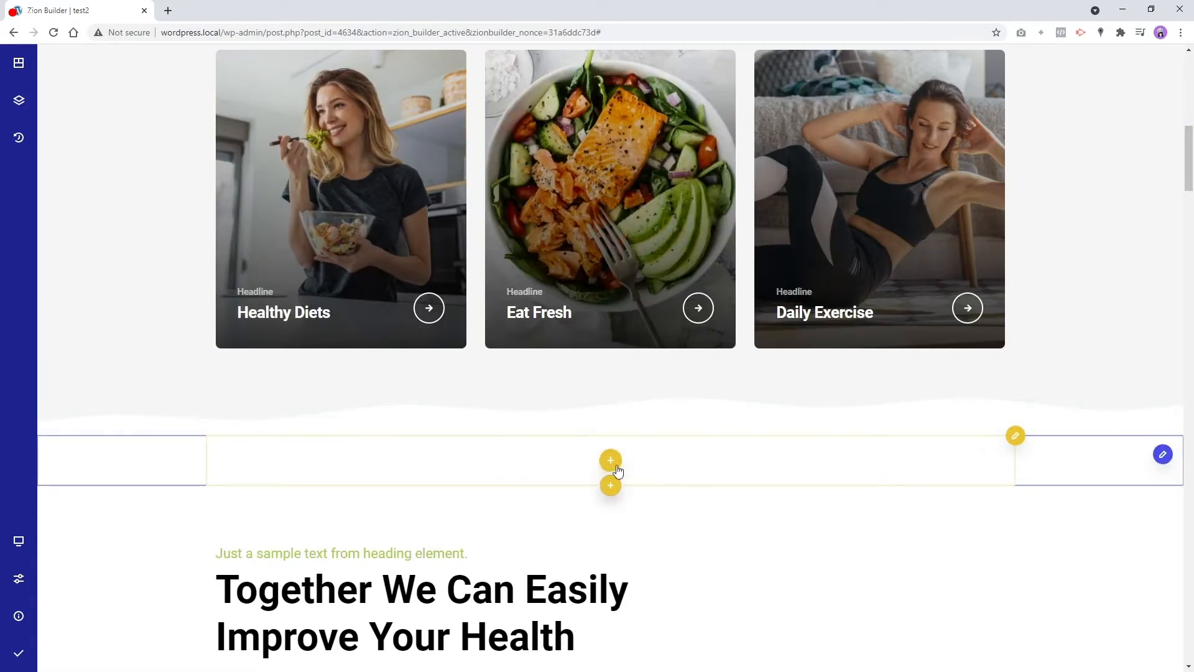
# Set the new section's column width to 4 and duplicate the column twice to make three equal columns
pyautogui.click(794, 467)
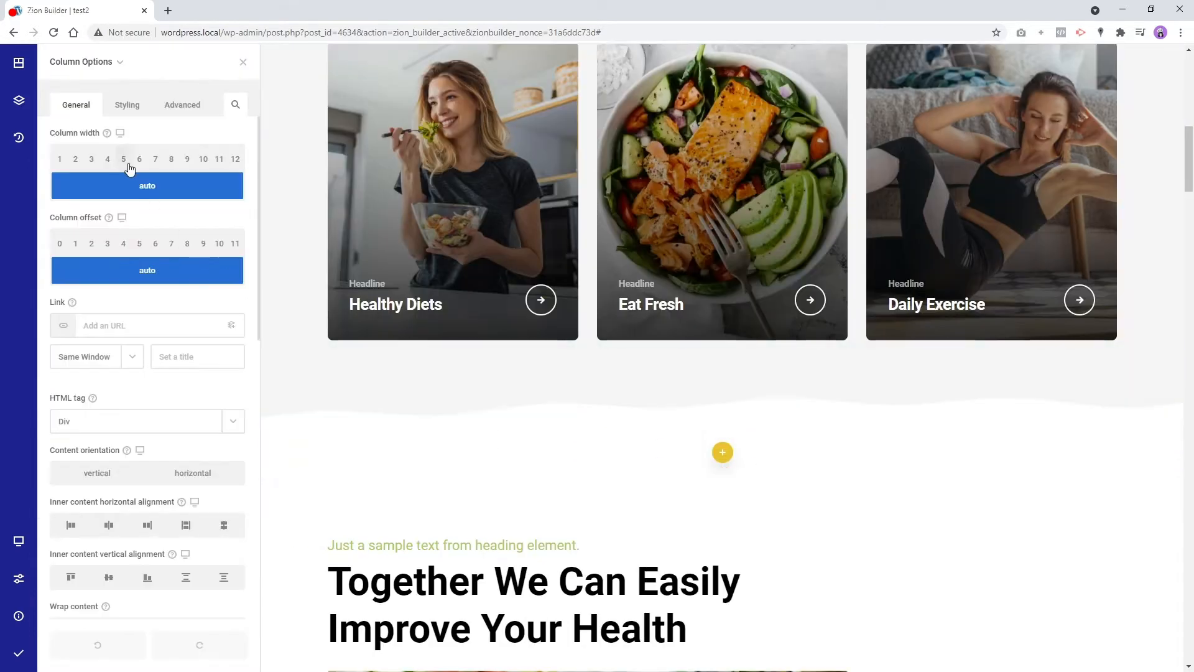
pyautogui.click(108, 158)
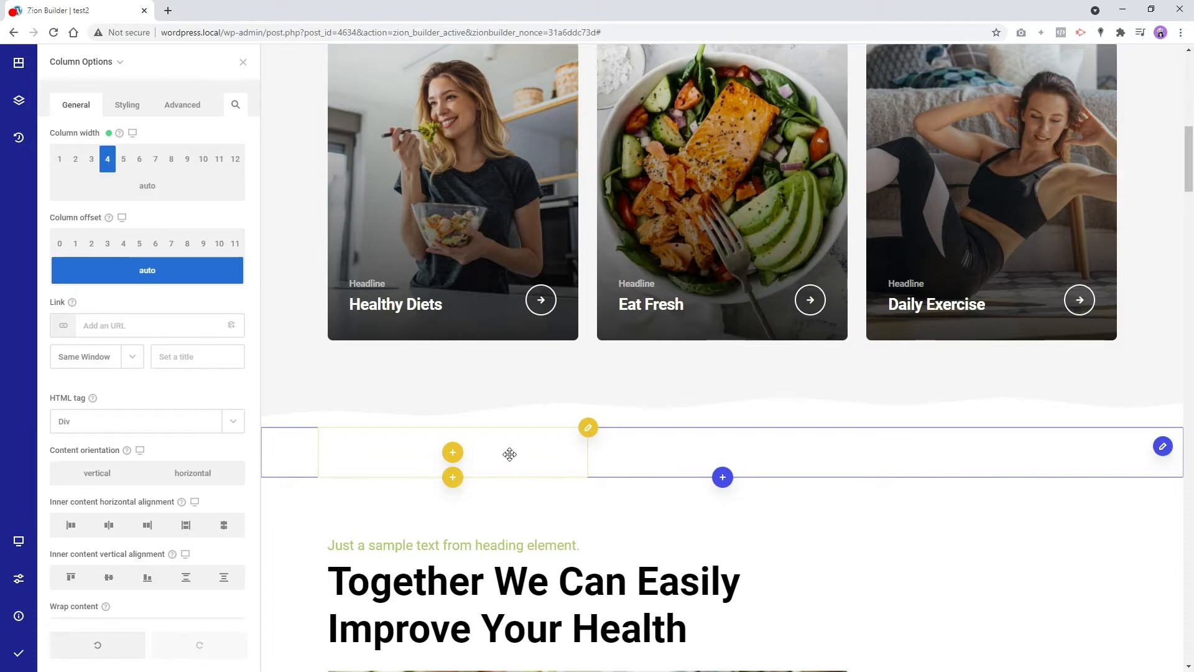
pyautogui.hotkey('ctrl', 'd')
pyautogui.hotkey('ctrl', 'd')
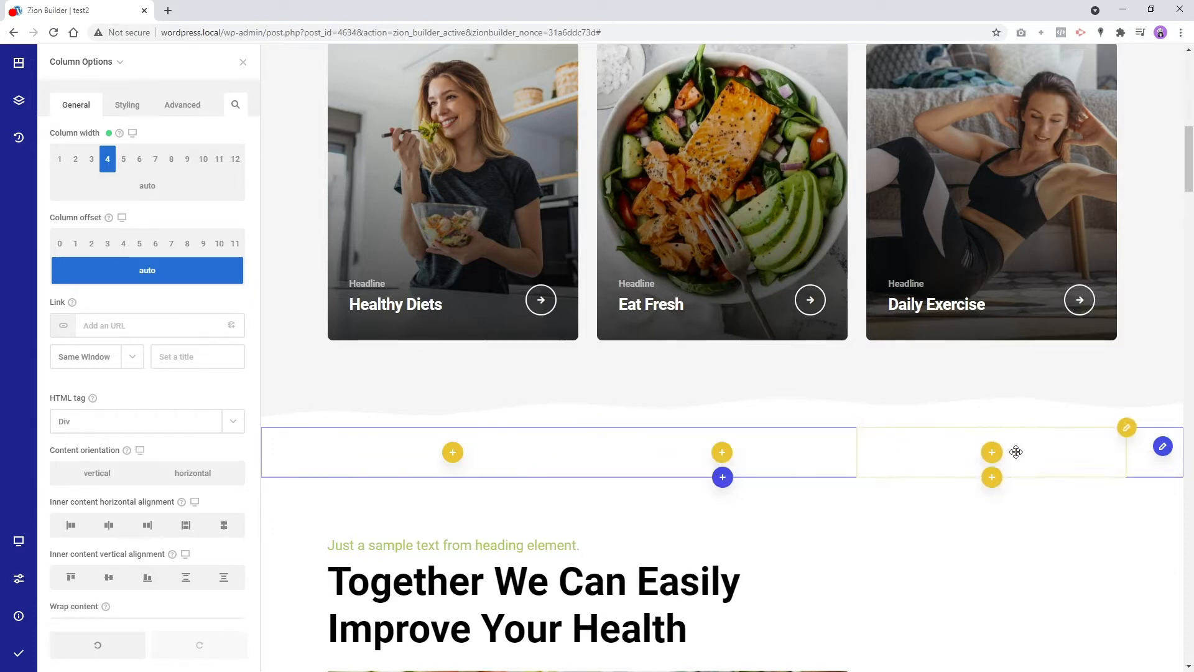
# Nest a single full-width column inside the first column of the new section
pyautogui.scroll(2, 622, 211)
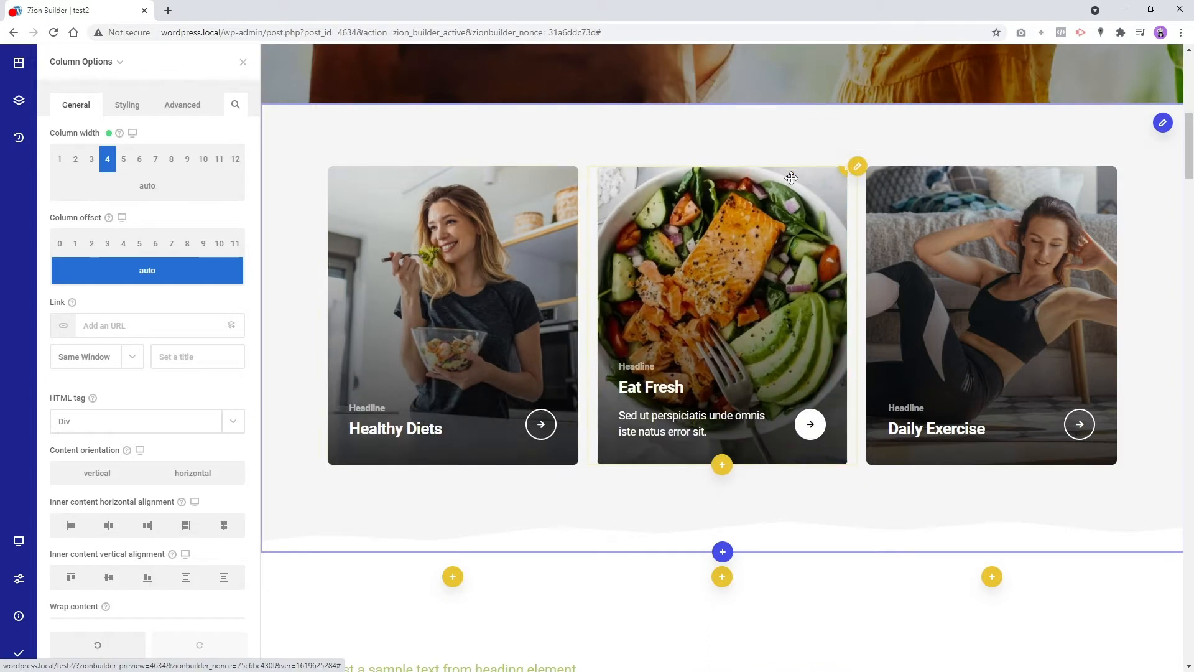
pyautogui.scroll(-3, 451, 314)
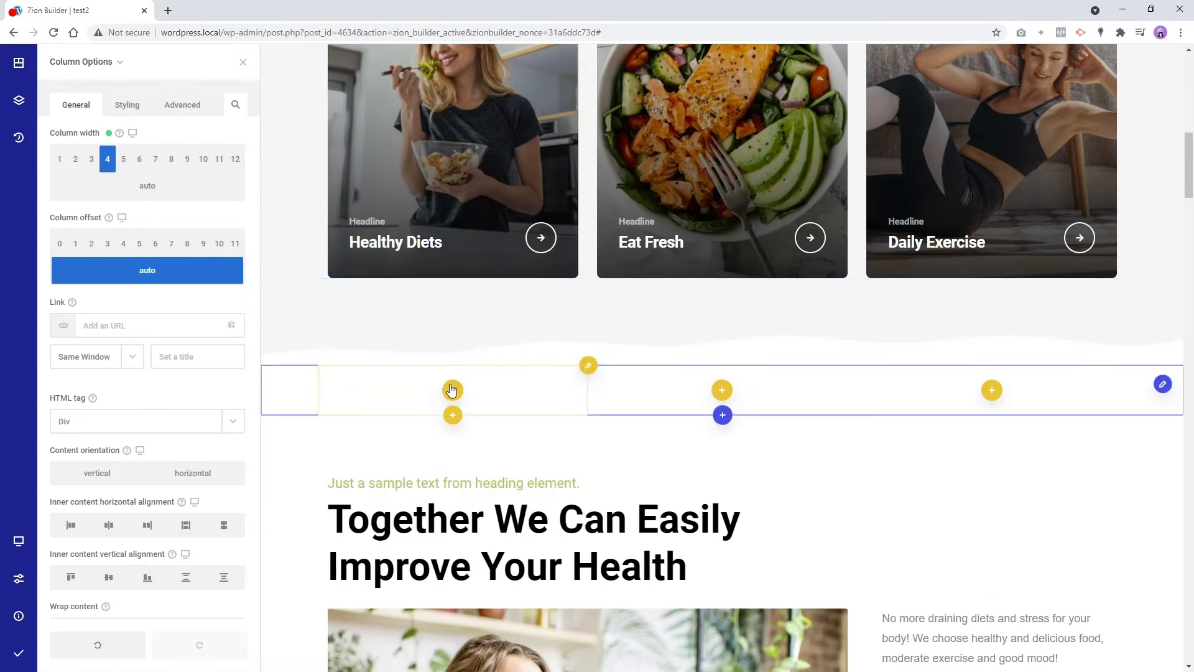
pyautogui.click(452, 390)
pyautogui.click(425, 394)
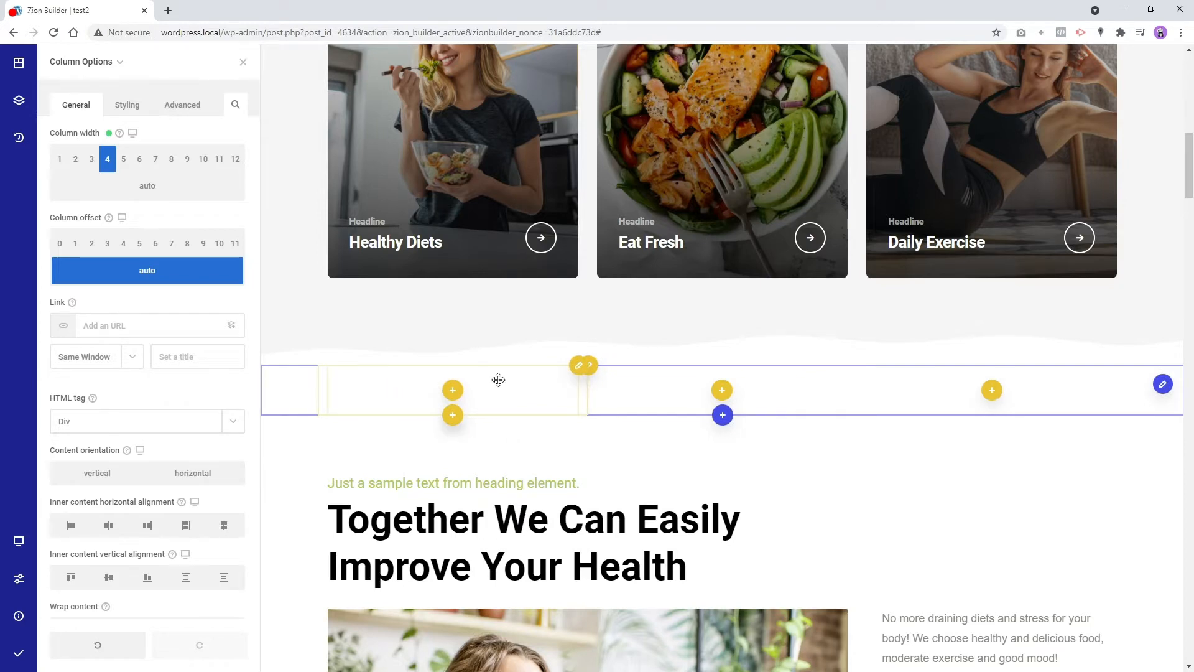
# Increase the new section's height to slightly more than that of the cards above, and close the column options
pyautogui.scroll(2, 492, 376)
pyautogui.scroll(-1, 486, 372)
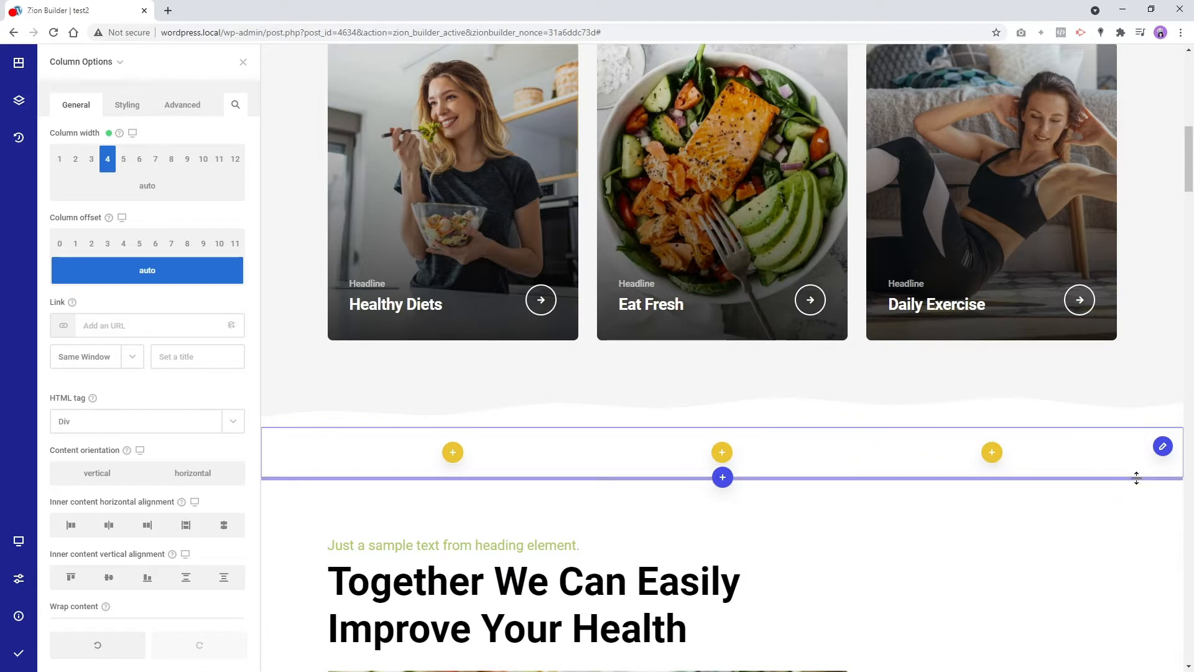
pyautogui.moveTo(1136, 479); pyautogui.dragTo(1120, 623)
pyautogui.scroll(-3, 522, 419)
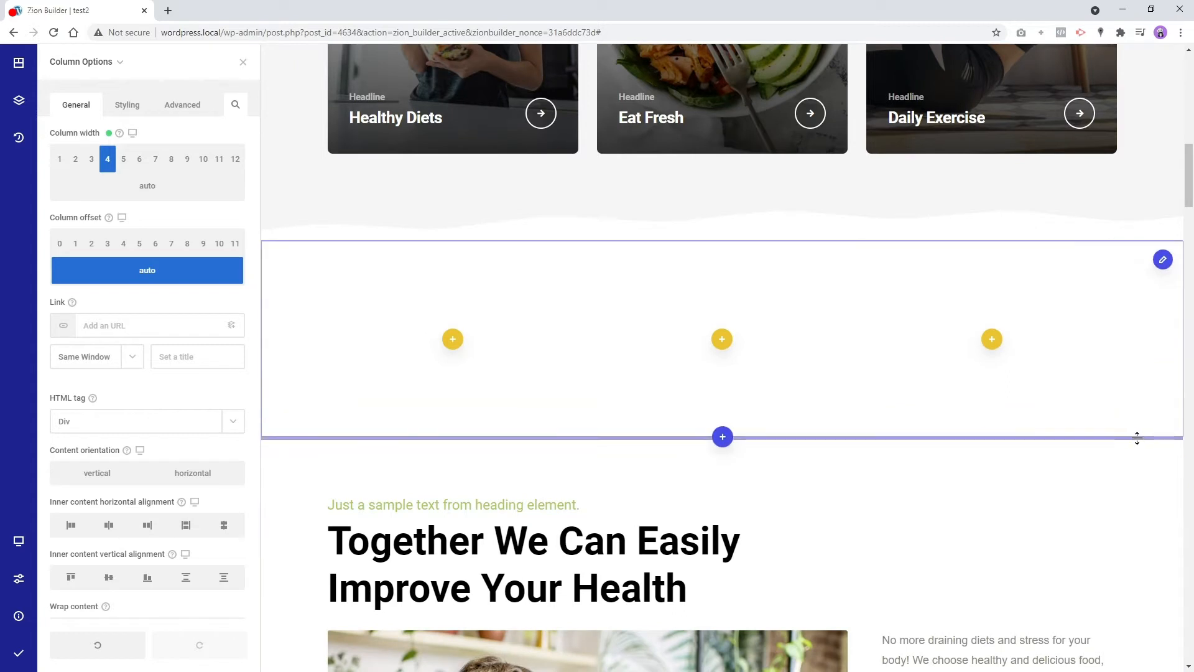
pyautogui.moveTo(1136, 437); pyautogui.dragTo(1142, 563)
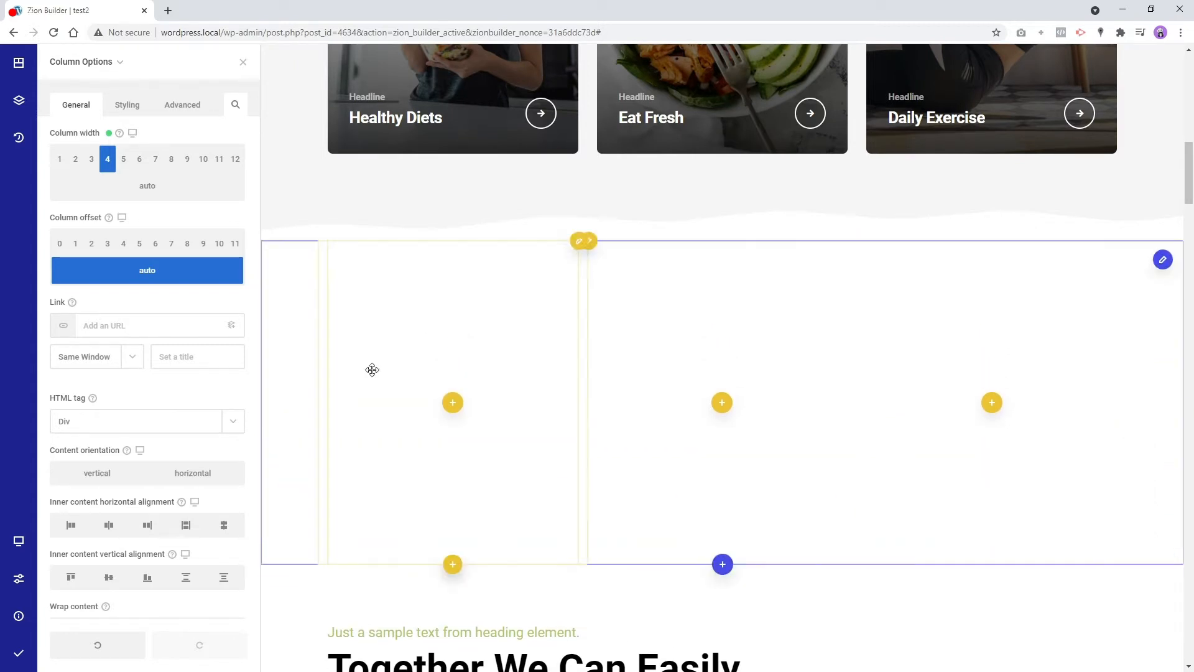
pyautogui.click(237, 64)
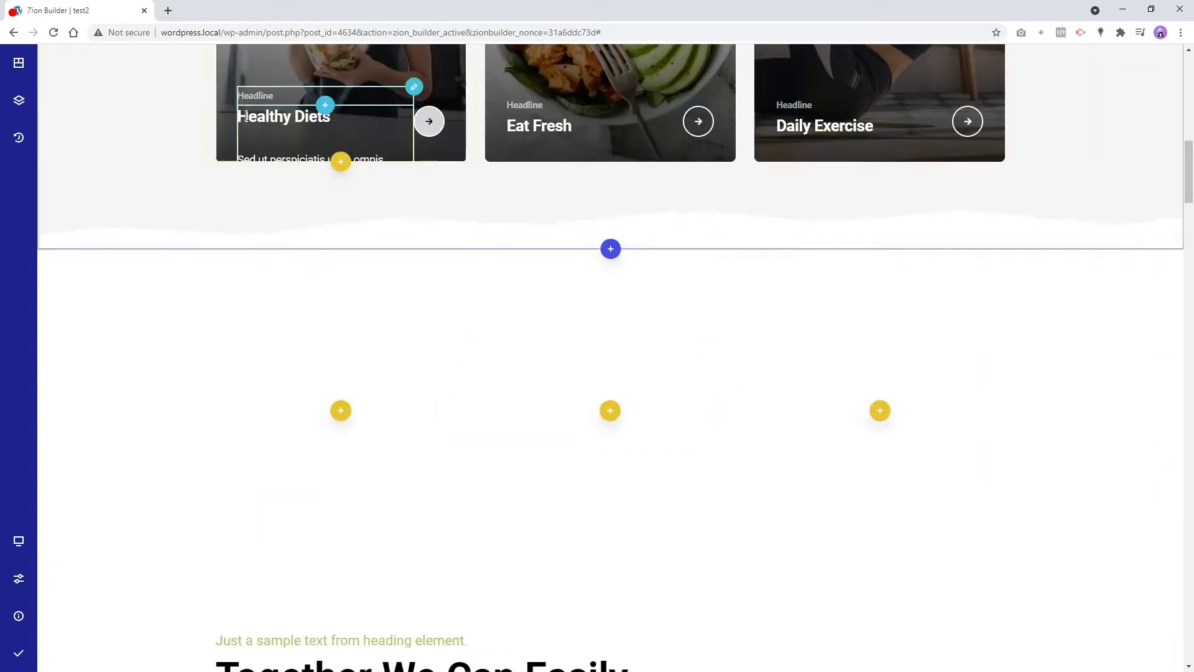
# Set the nested column's background image to the photo of the woman in a dark T-shirt eating salad in a kitchen
pyautogui.scroll(4, 293, 373)
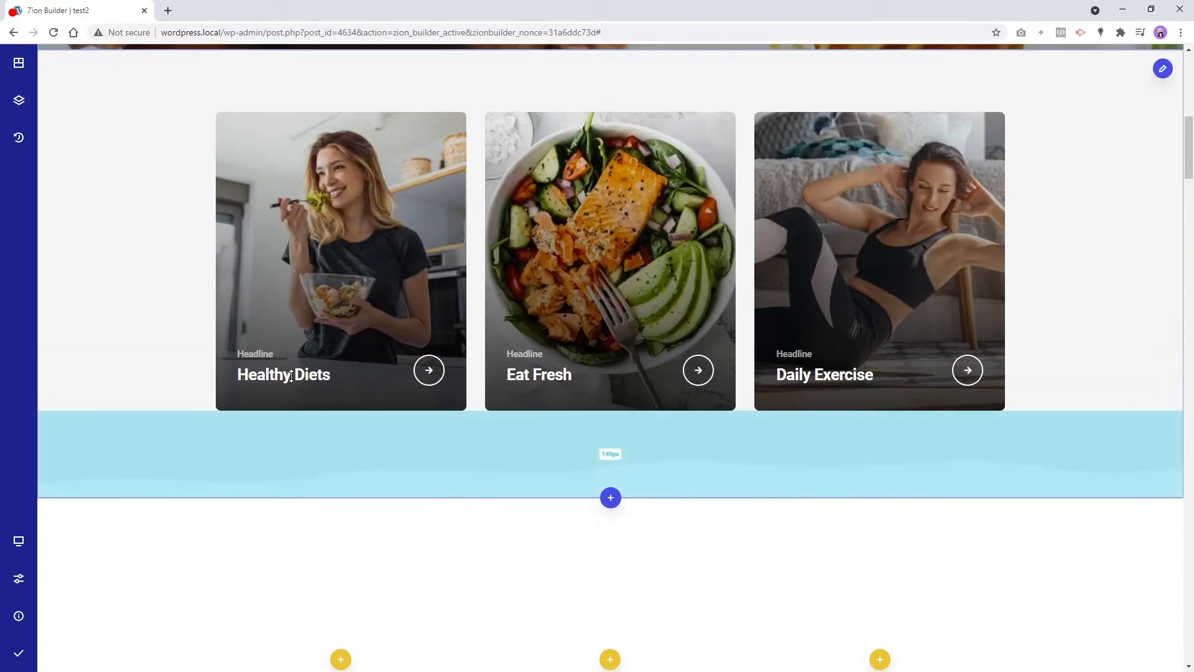
pyautogui.scroll(-3, 244, 269)
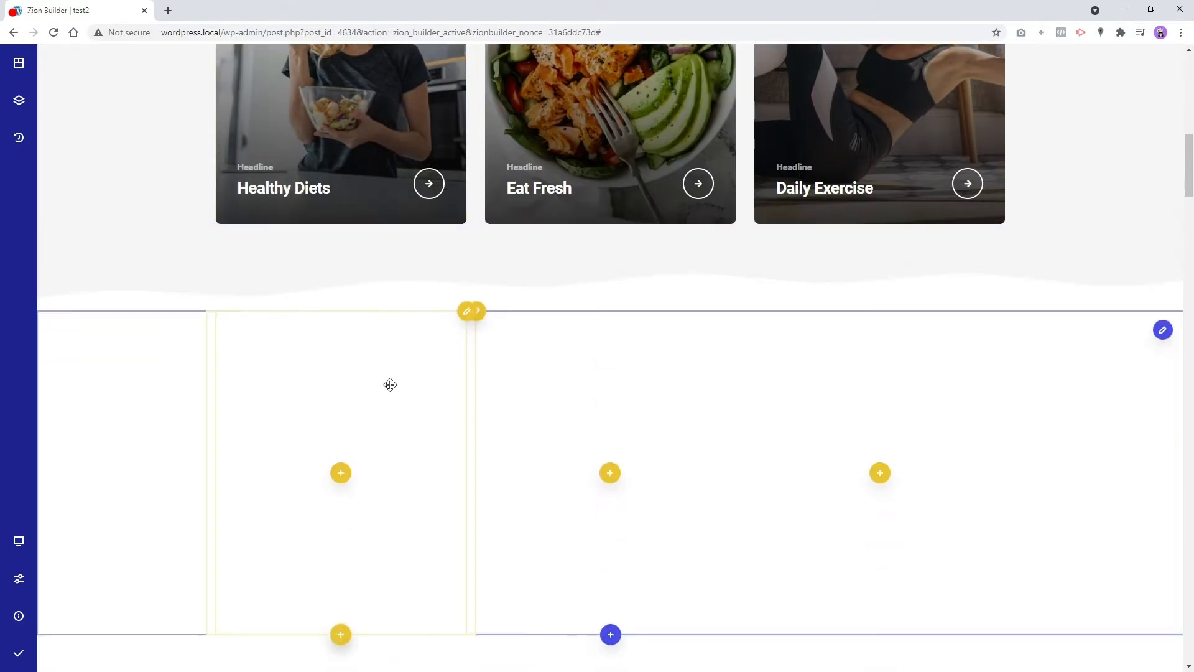
pyautogui.rightClick(389, 385)
pyautogui.click(420, 311)
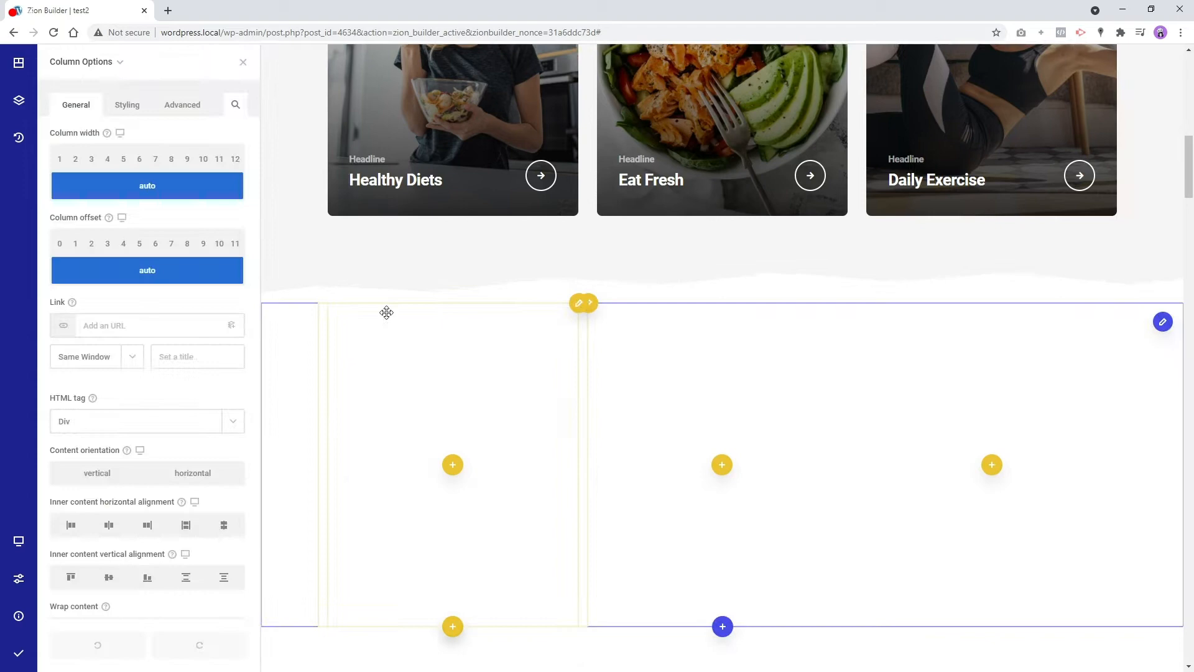
pyautogui.click(138, 115)
pyautogui.click(141, 165)
pyautogui.click(143, 209)
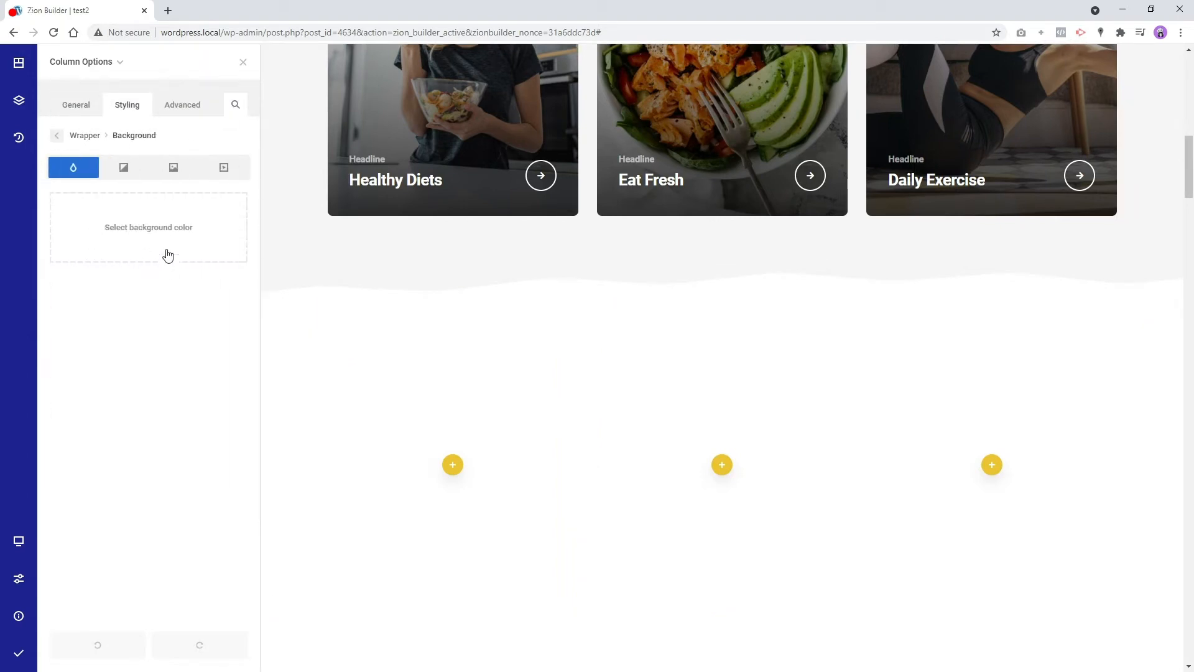
pyautogui.click(173, 167)
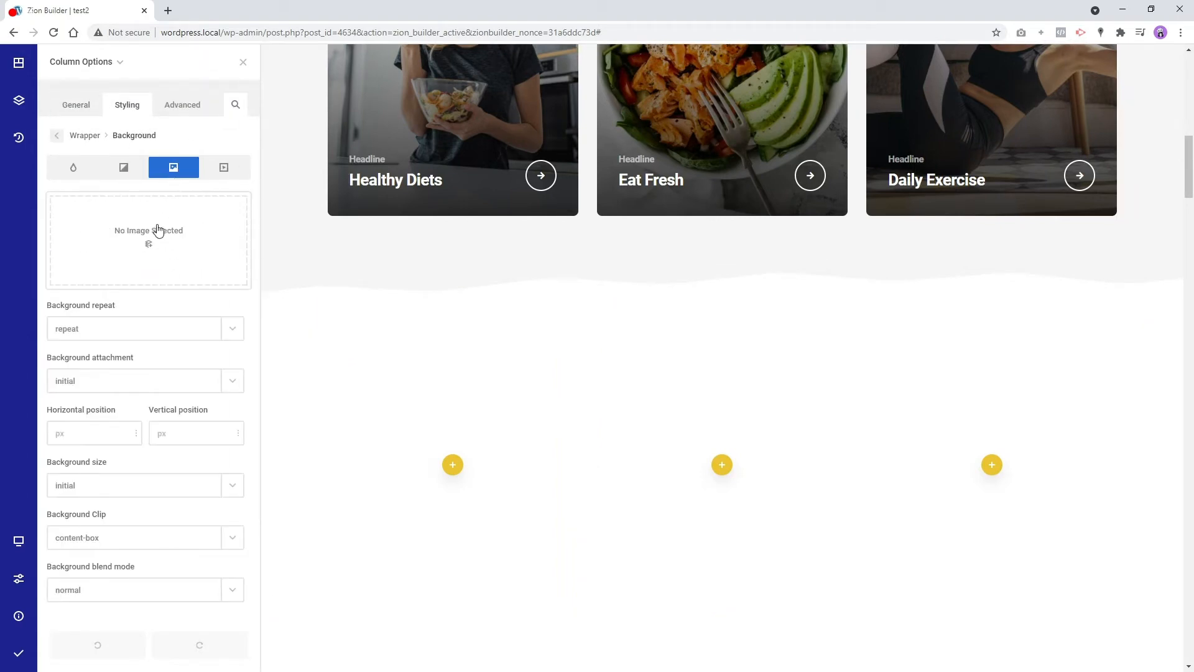
pyautogui.click(152, 267)
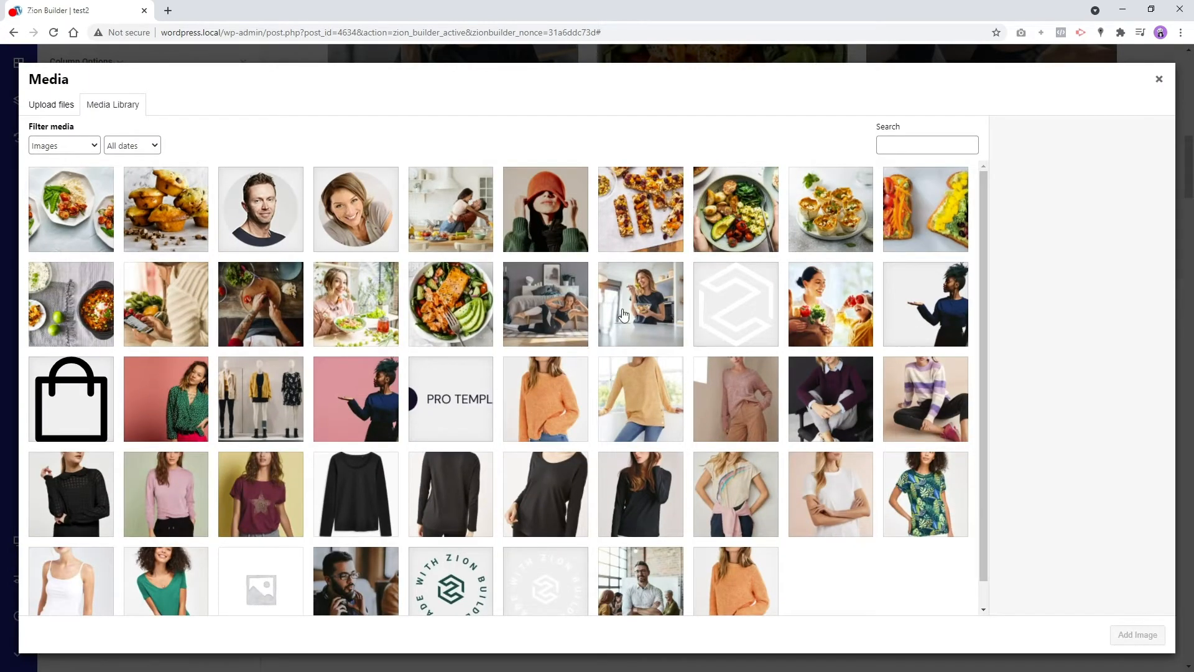
pyautogui.click(644, 298)
pyautogui.click(1137, 634)
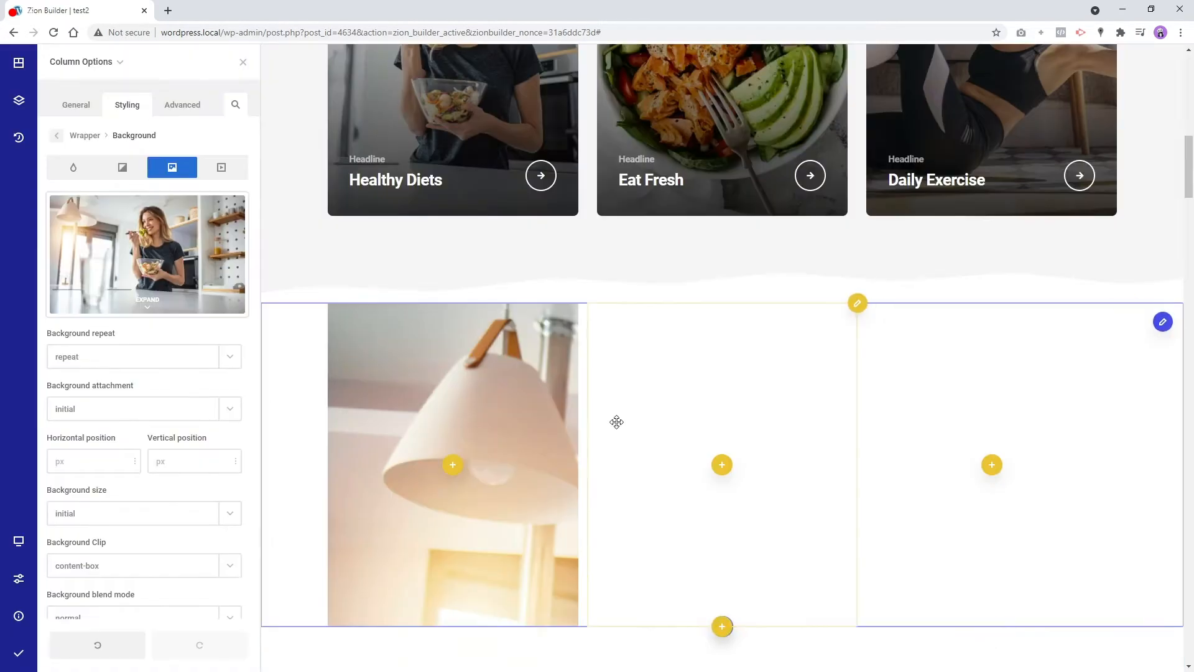
pyautogui.scroll(-1, 96, 488)
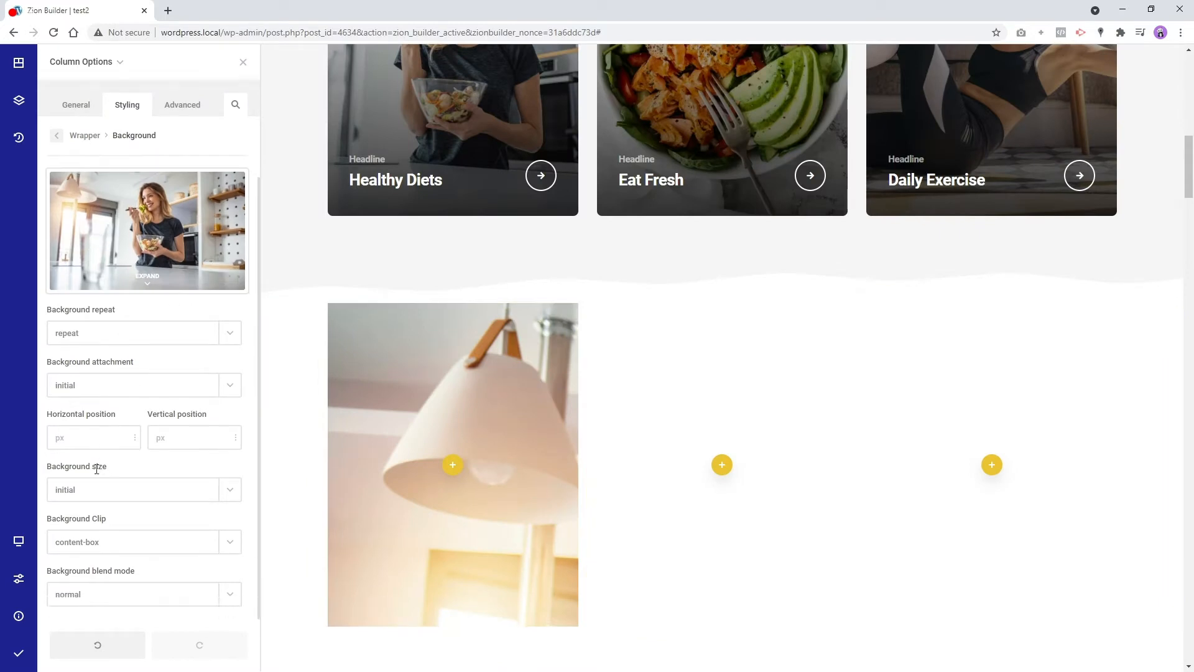
# Set the nested column's background size to cover and move its focal point to 60% horizontal and 49% vertical
pyautogui.click(105, 491)
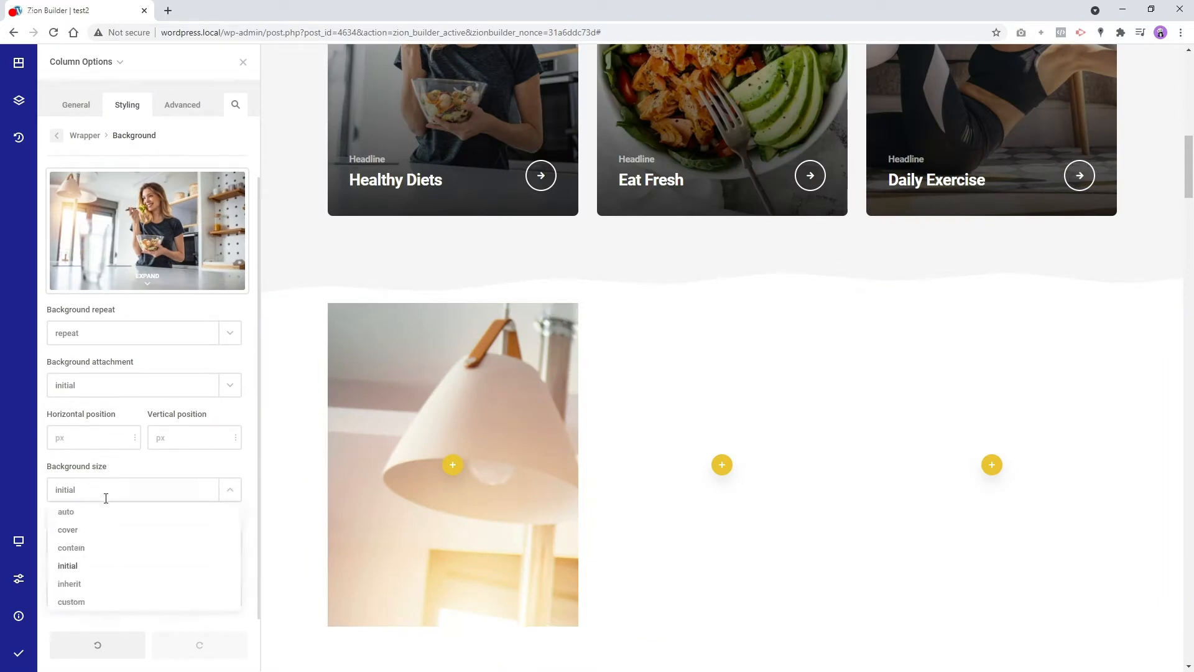
pyautogui.click(93, 530)
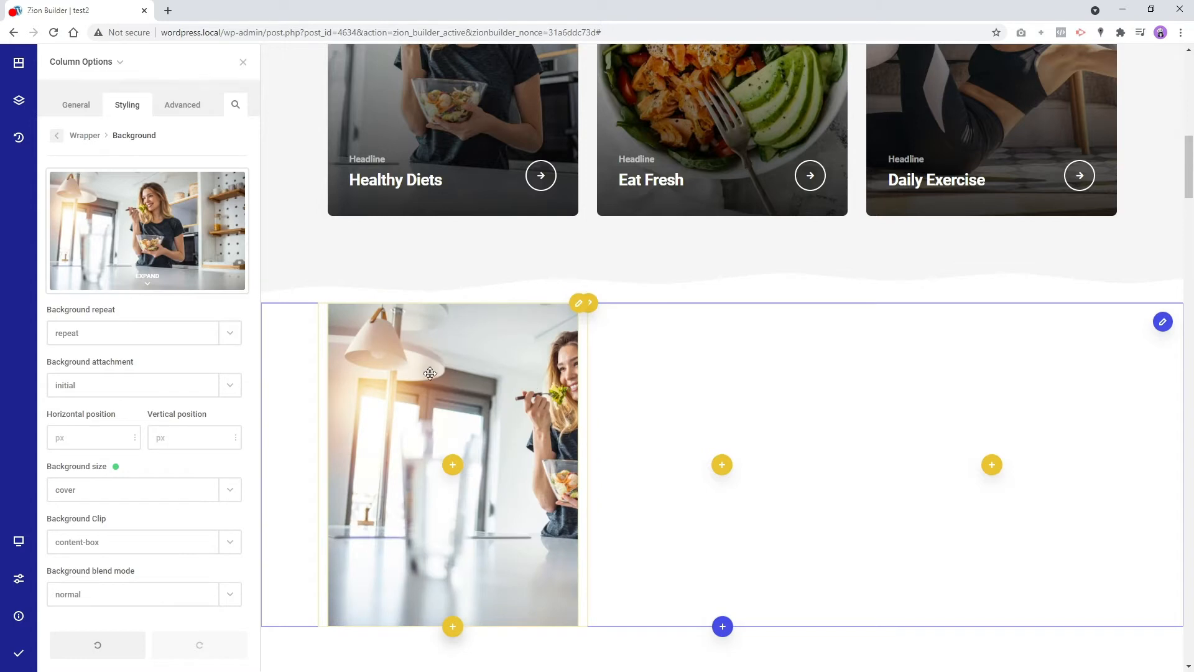
pyautogui.click(147, 279)
pyautogui.click(164, 235)
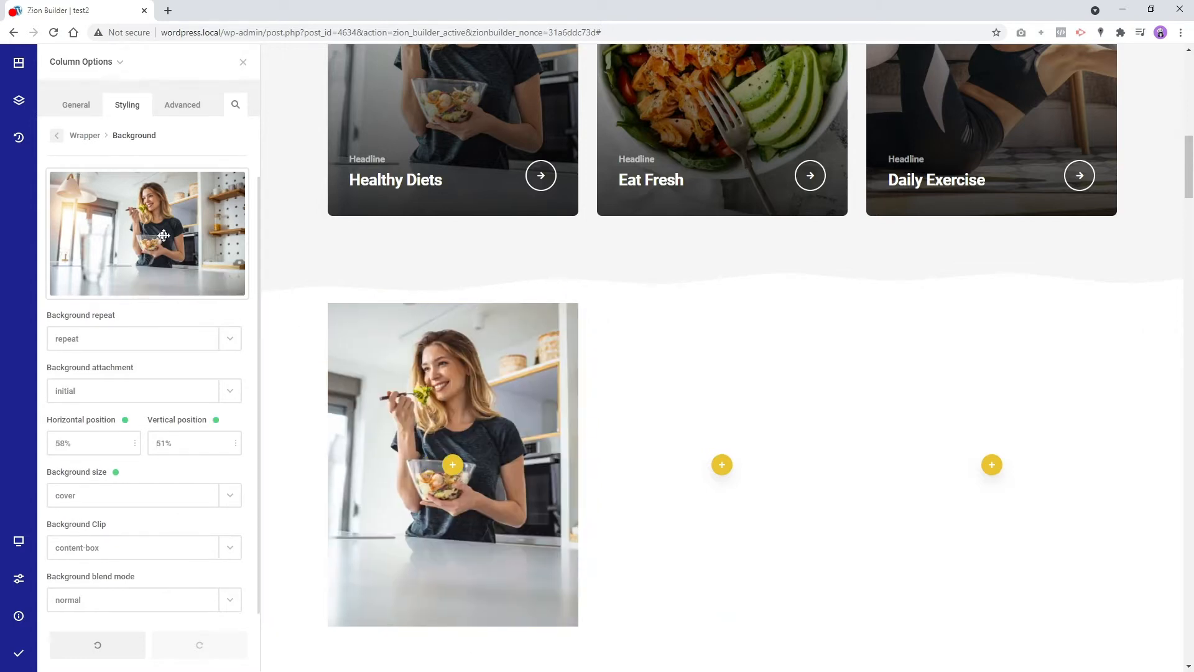
pyautogui.click(169, 233)
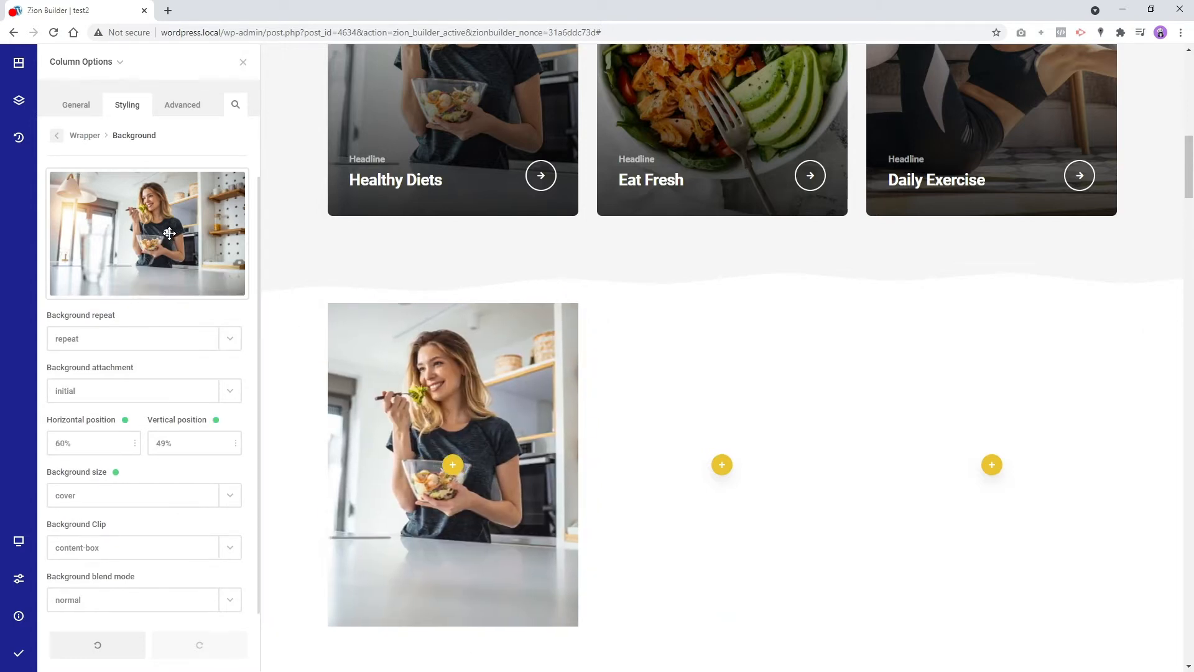
pyautogui.scroll(3, 501, 330)
pyautogui.scroll(-3, 501, 330)
pyautogui.scroll(2, 502, 331)
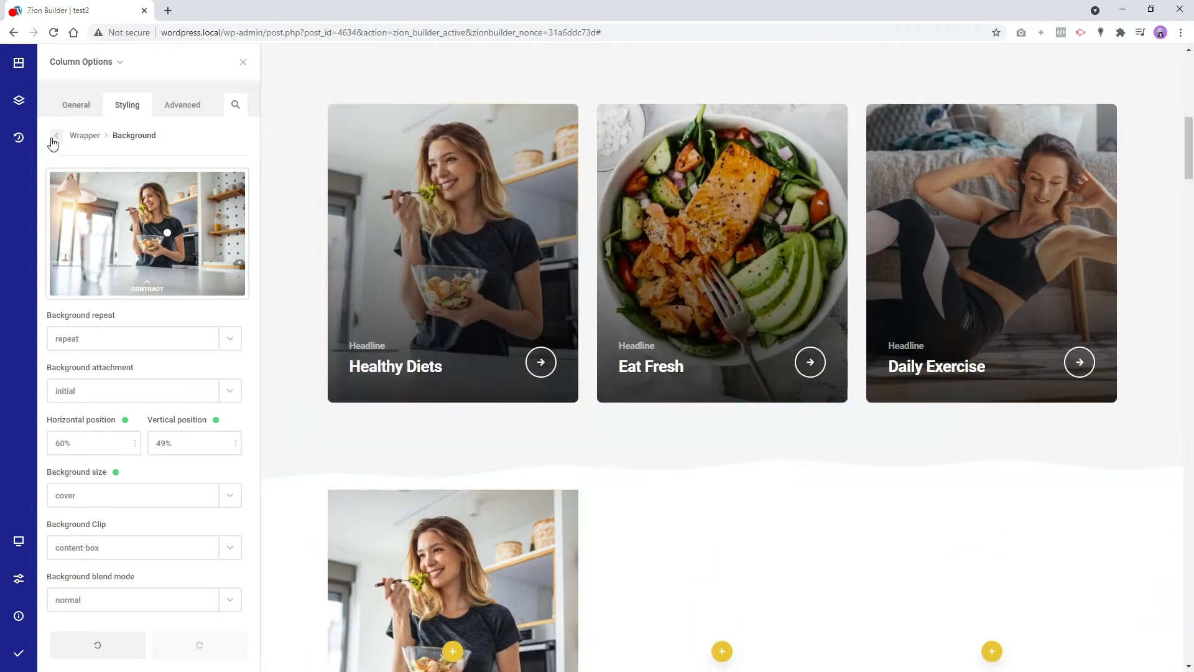
# Add a linear background gradient to the nested column and set its start color to black, #000000
pyautogui.click(55, 137)
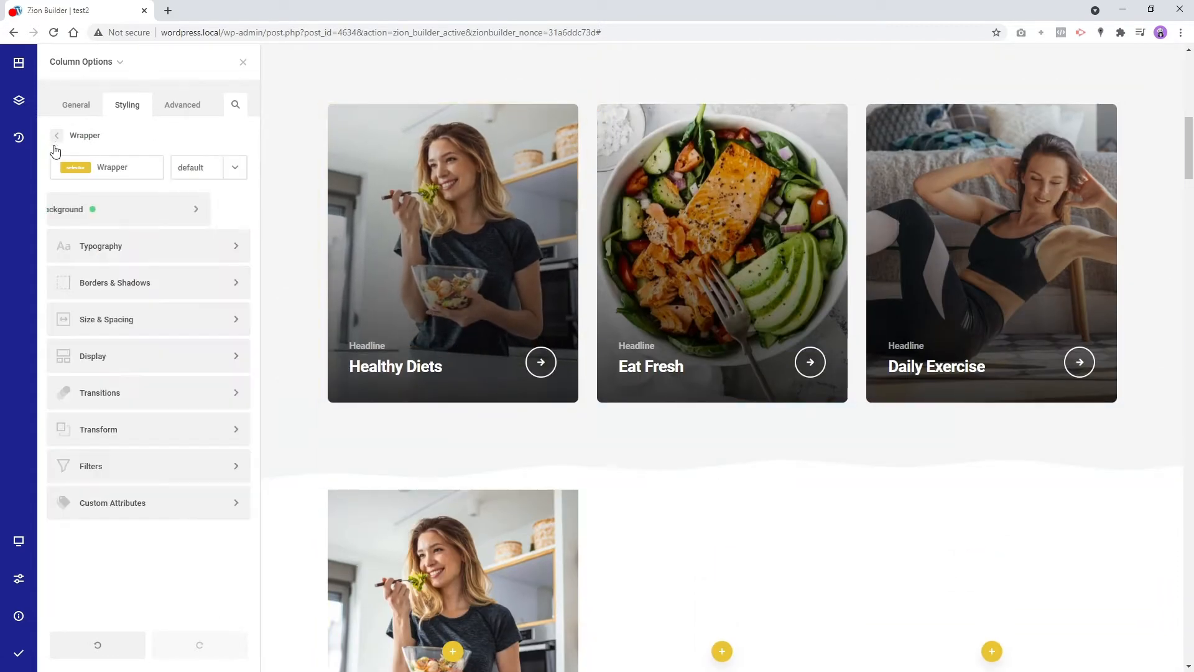
pyautogui.click(186, 218)
pyautogui.click(129, 175)
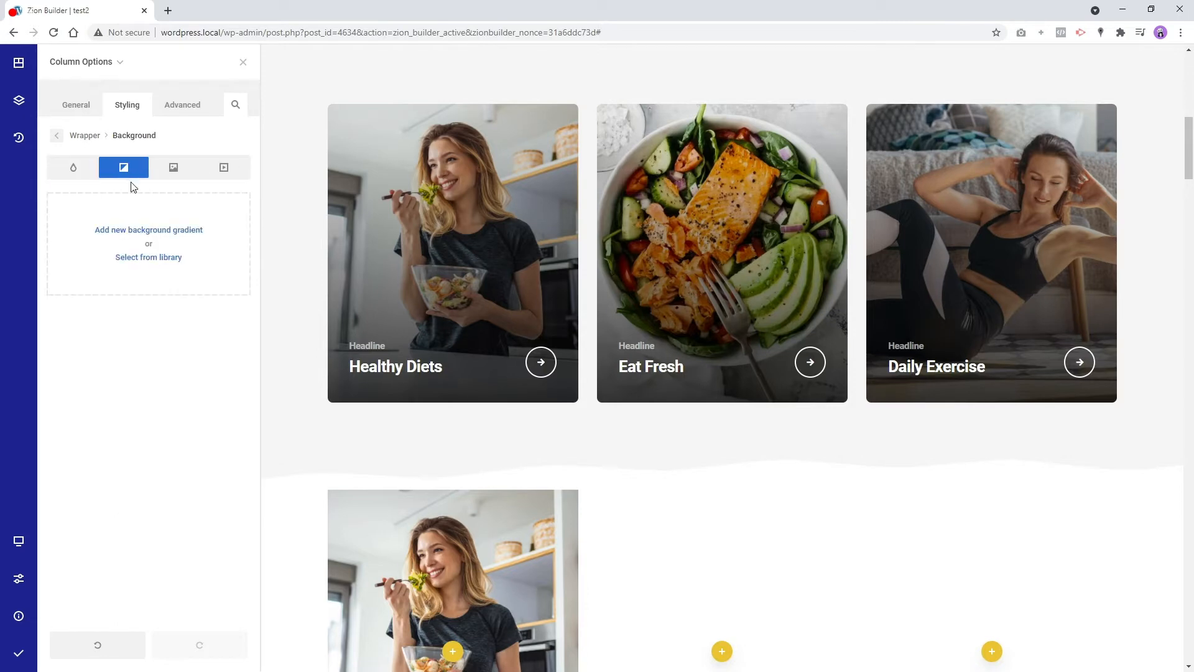
pyautogui.click(168, 231)
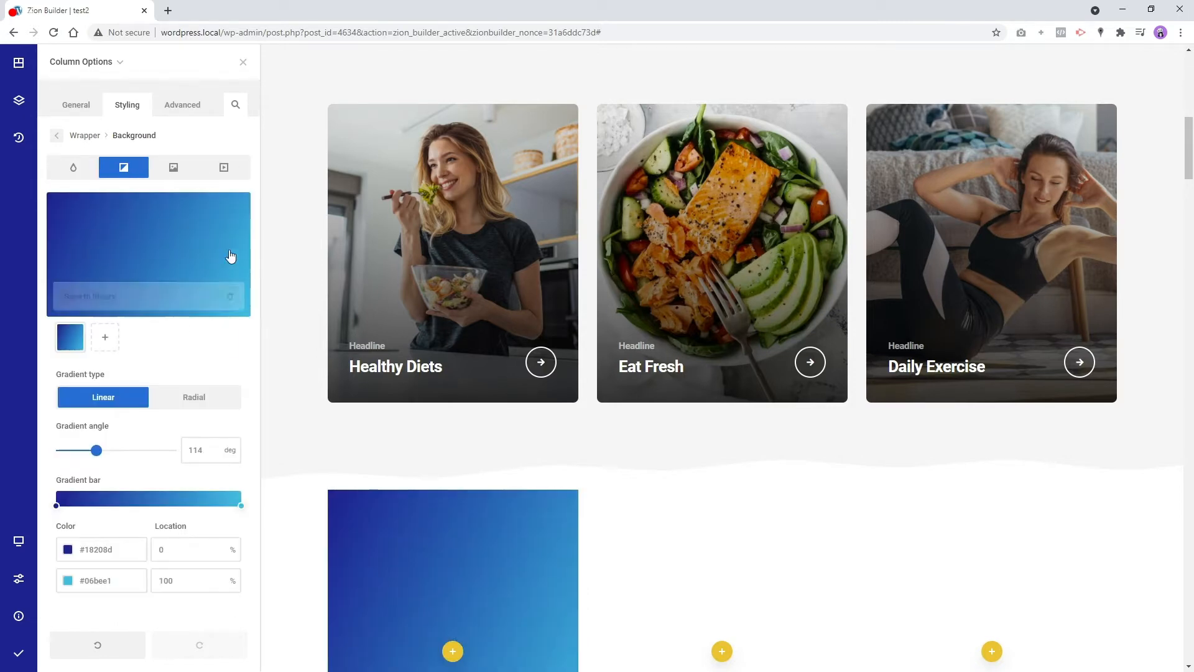
pyautogui.click(56, 506)
pyautogui.moveTo(75, 424); pyautogui.dragTo(55, 447)
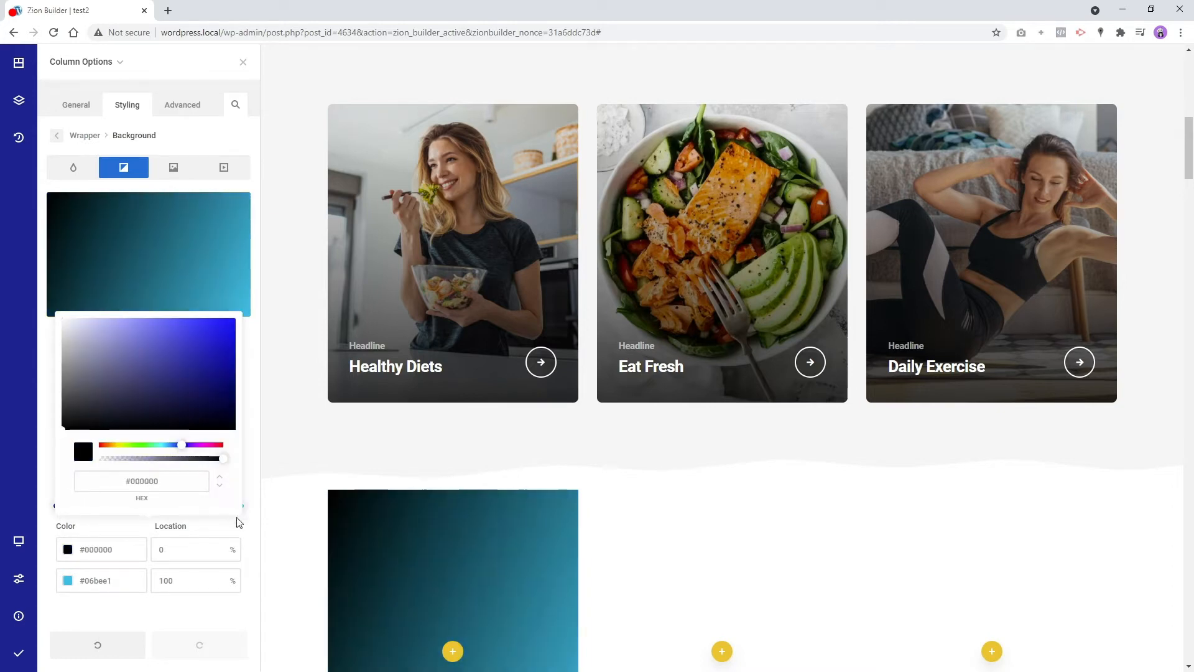
pyautogui.click(255, 528)
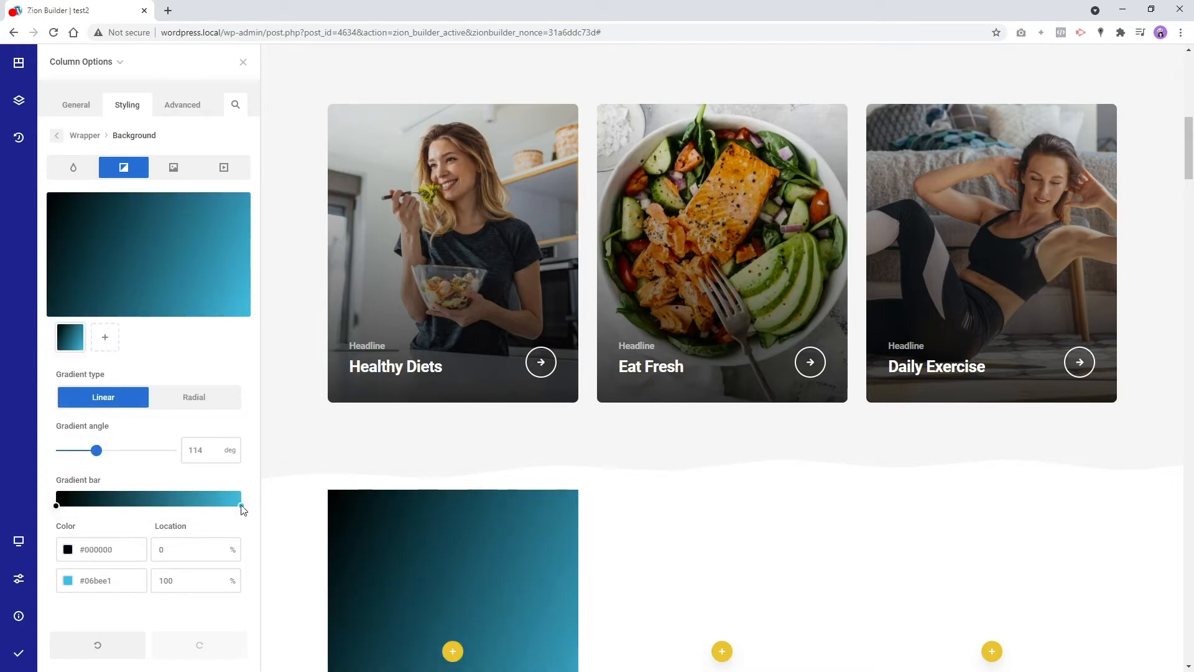
# Set the gradient's end color to nearly transparent black, #0000000f, and its angle to 0 degrees
pyautogui.click(242, 506)
pyautogui.moveTo(136, 393); pyautogui.dragTo(28, 455)
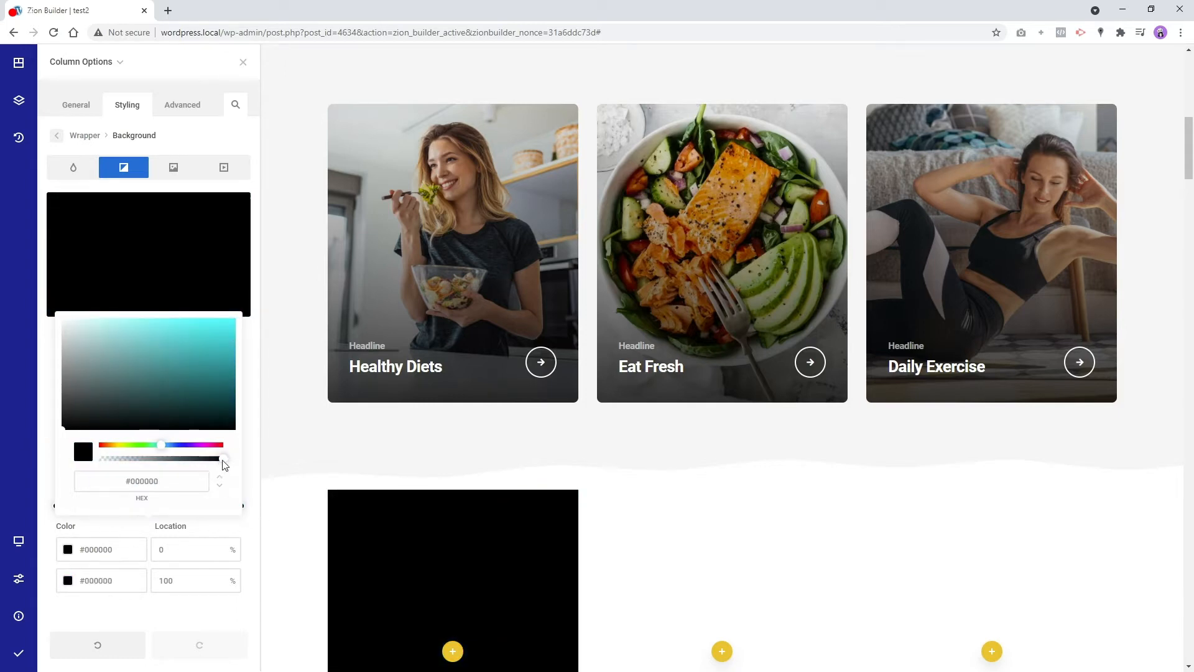
pyautogui.moveTo(223, 459); pyautogui.dragTo(107, 459)
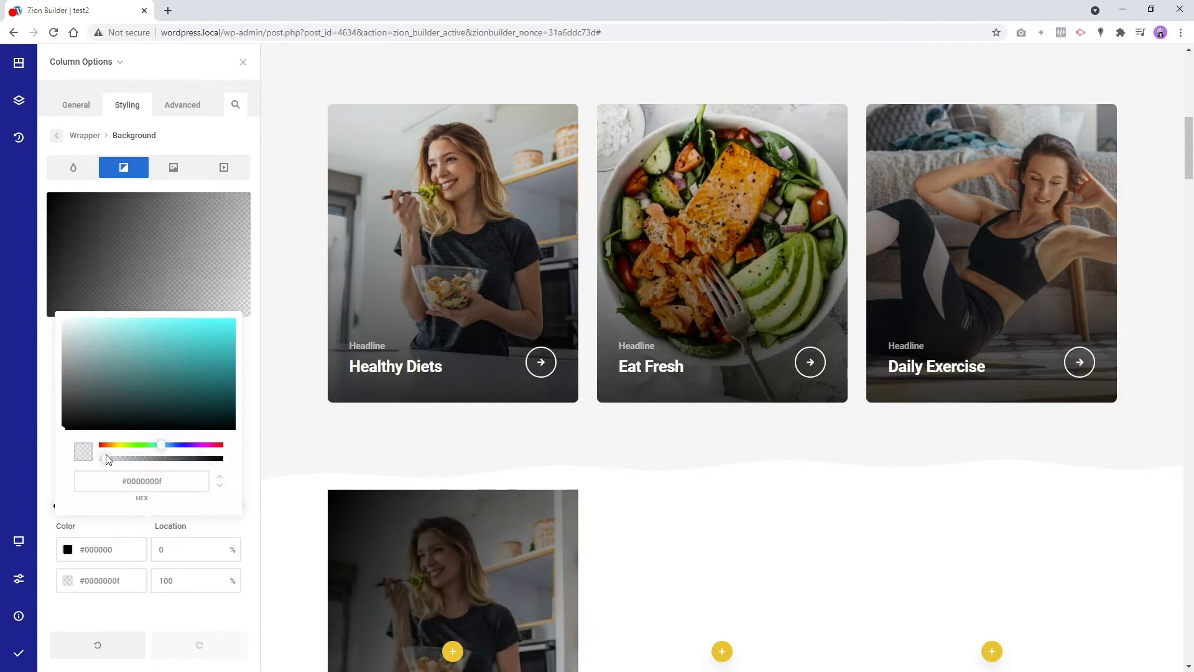
pyautogui.click(48, 477)
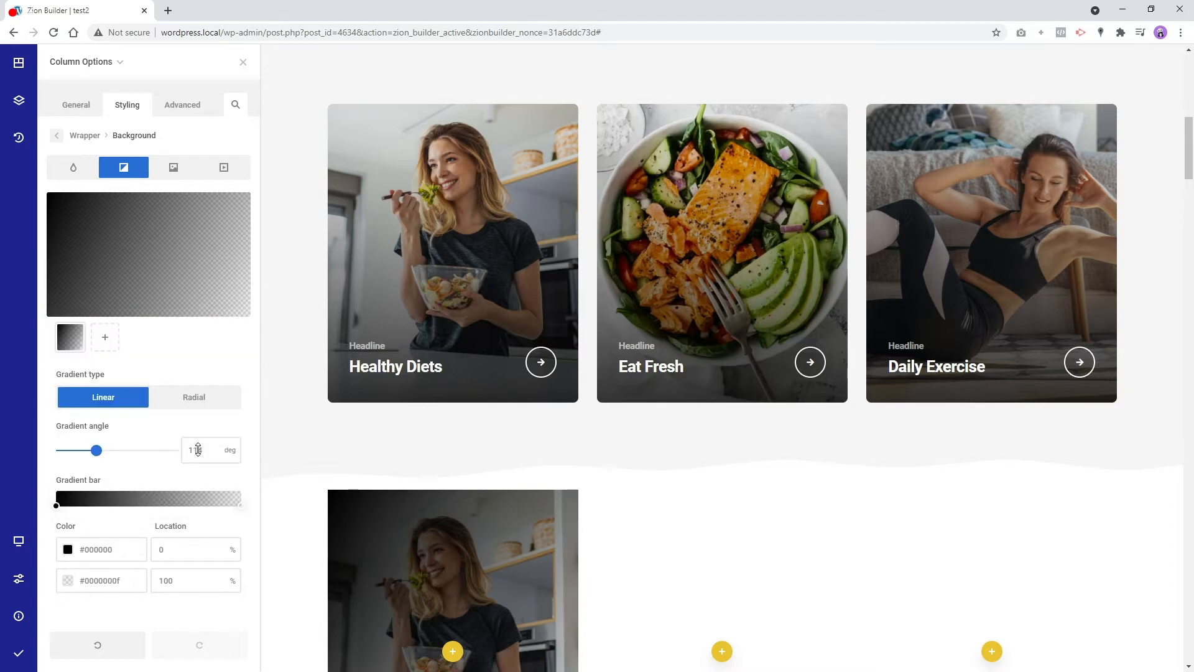
pyautogui.write('0')
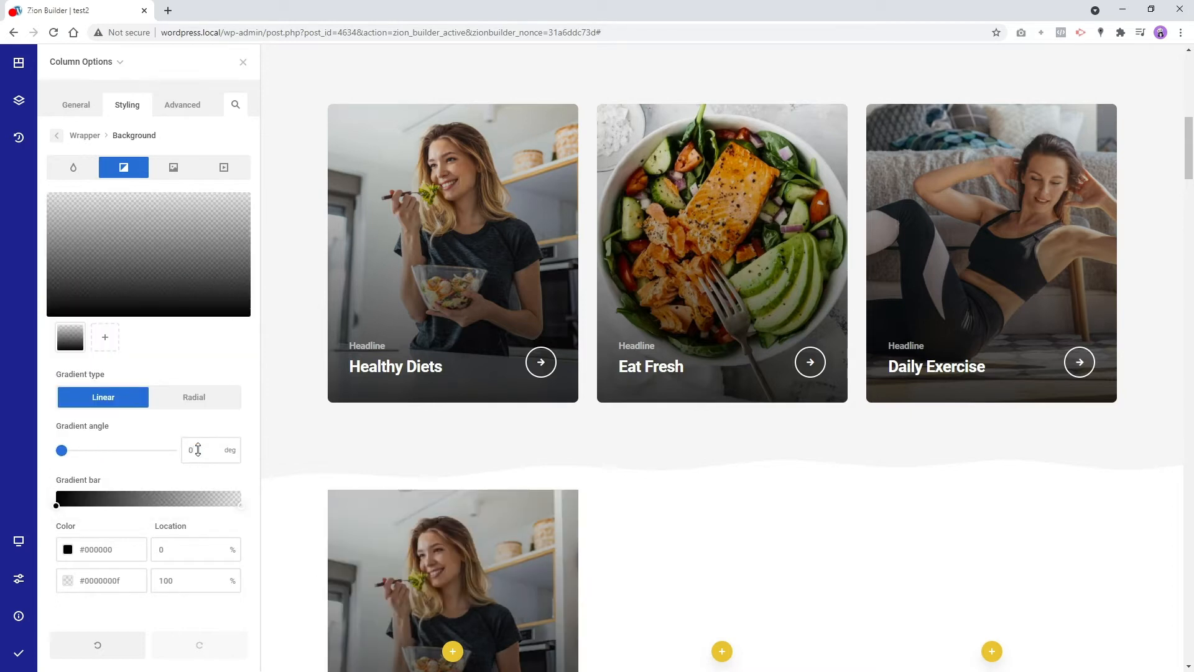
pyautogui.scroll(-1, 339, 457)
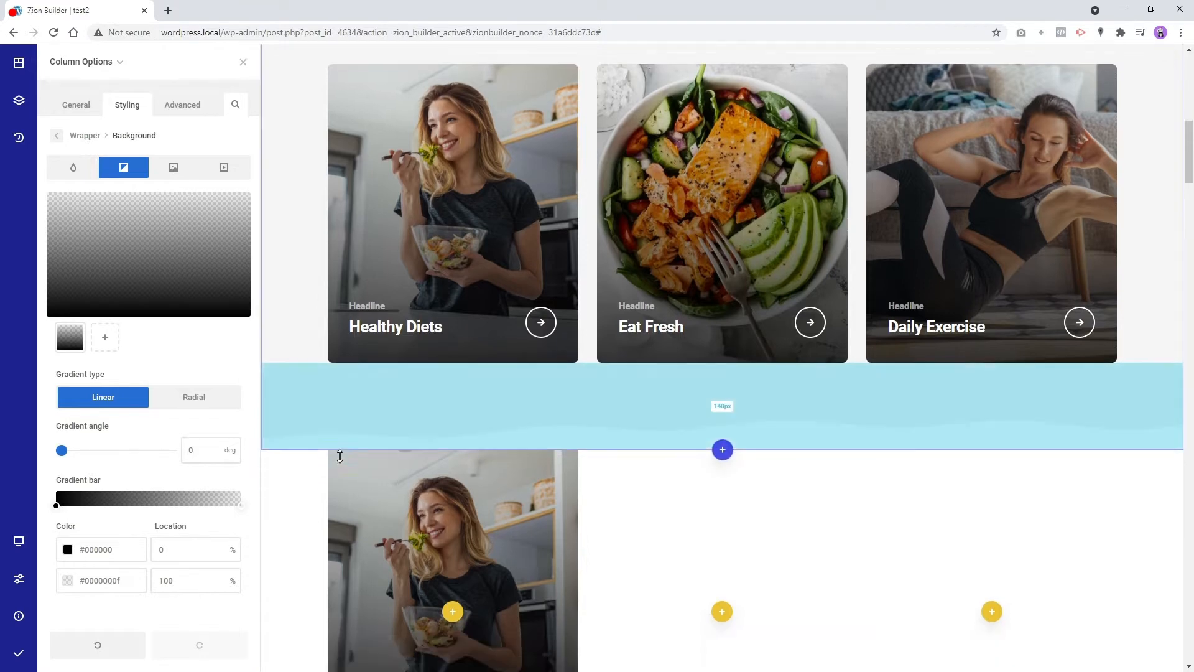
pyautogui.scroll(-2, 340, 457)
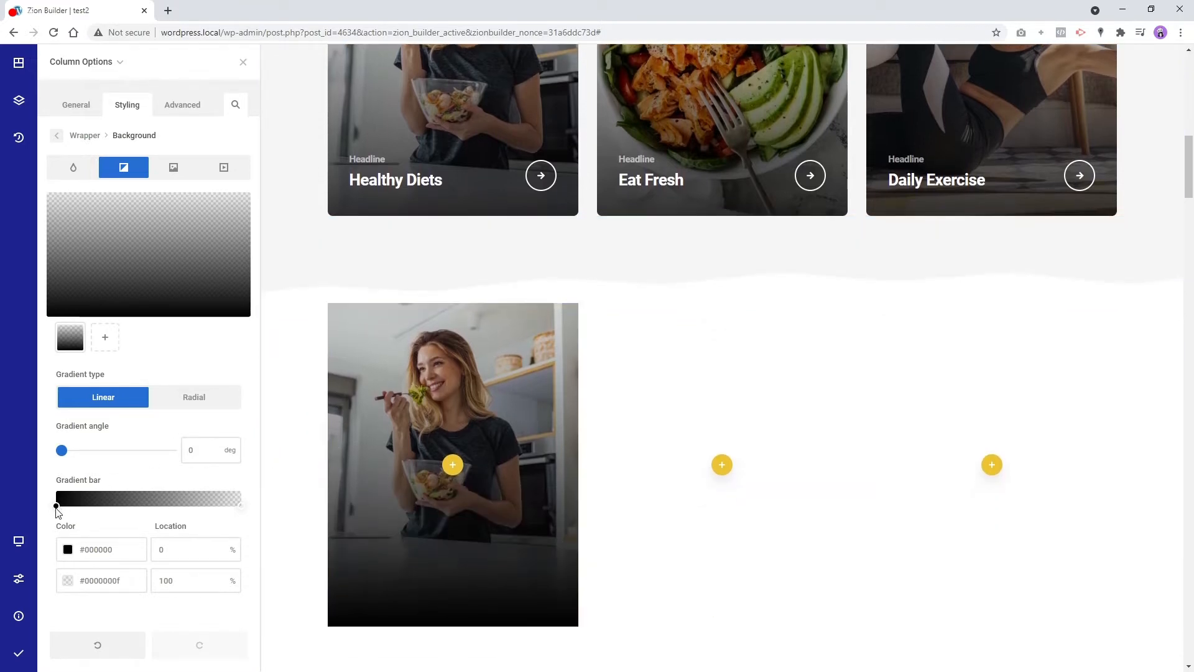
# Reduce the opacity of the gradient's black start color to #00000087 and close the column options
pyautogui.click(57, 506)
pyautogui.moveTo(222, 457); pyautogui.dragTo(166, 464)
pyautogui.click(249, 139)
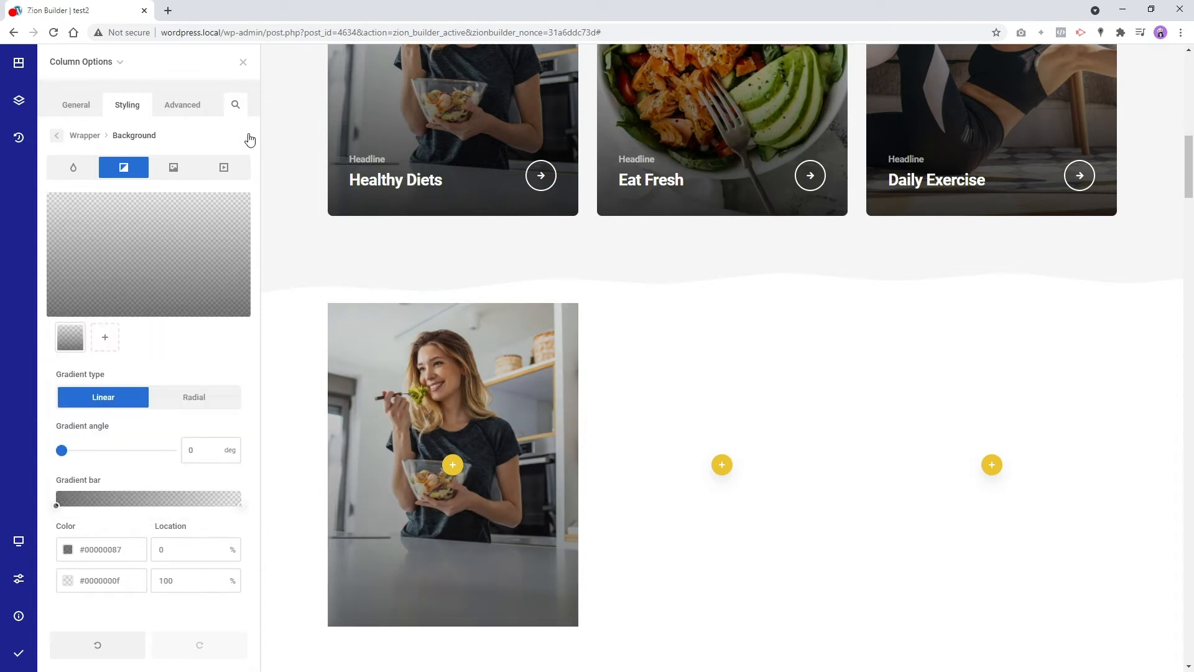
pyautogui.click(243, 62)
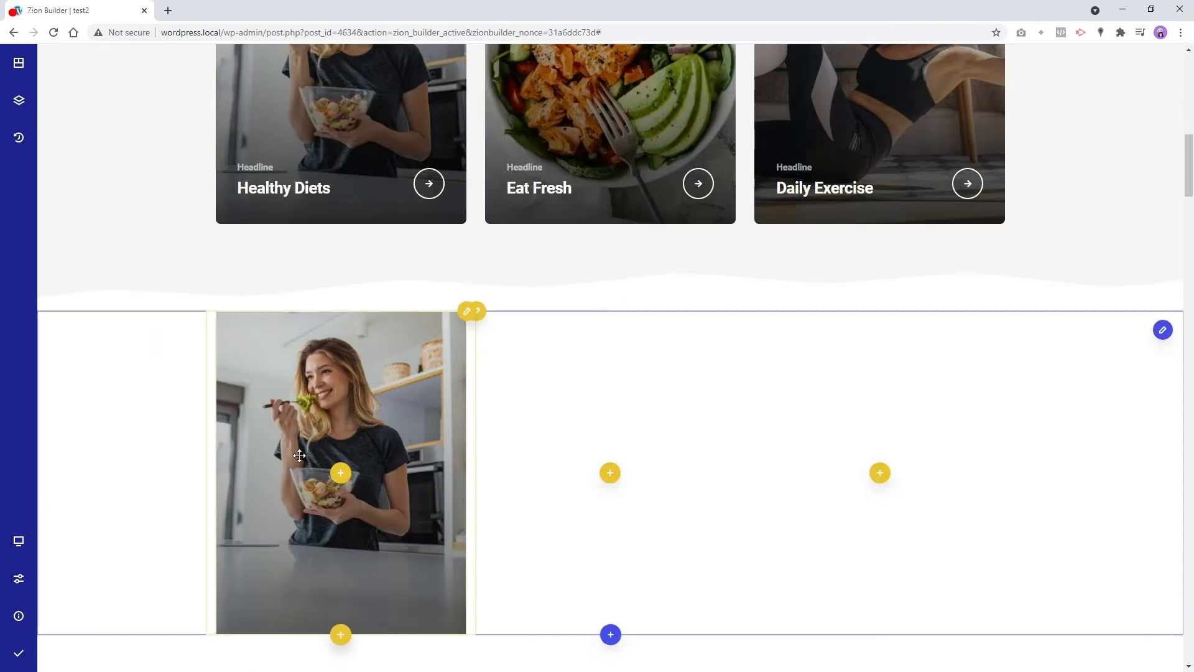
pyautogui.scroll(3, 299, 456)
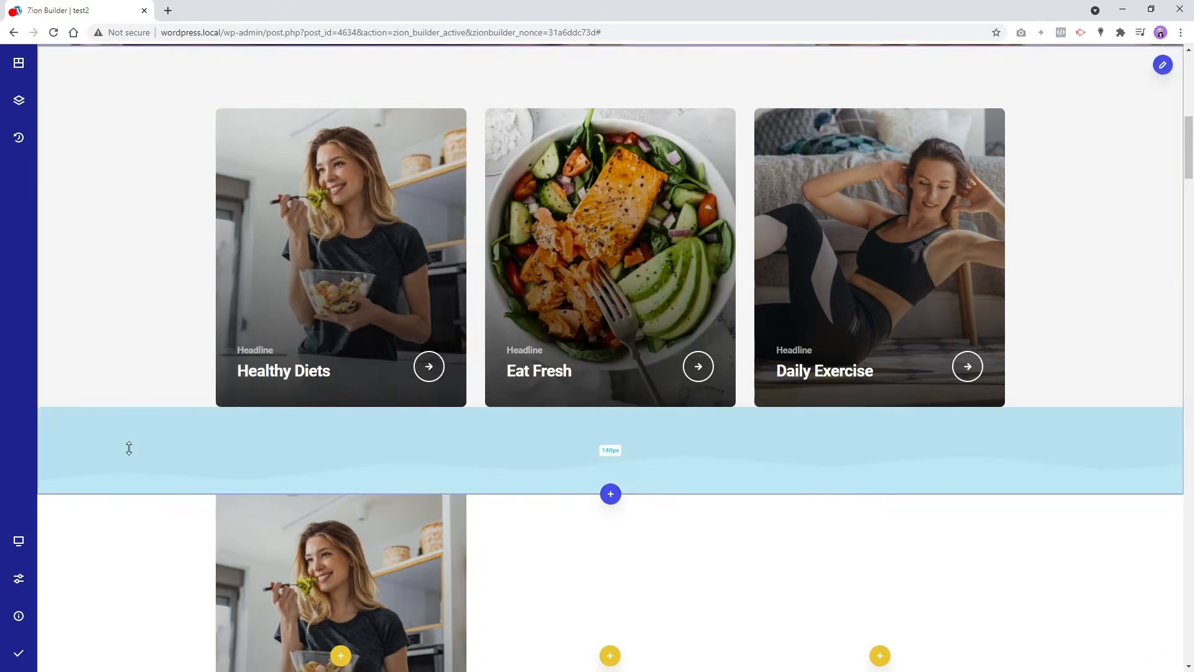
pyautogui.scroll(-3, 129, 448)
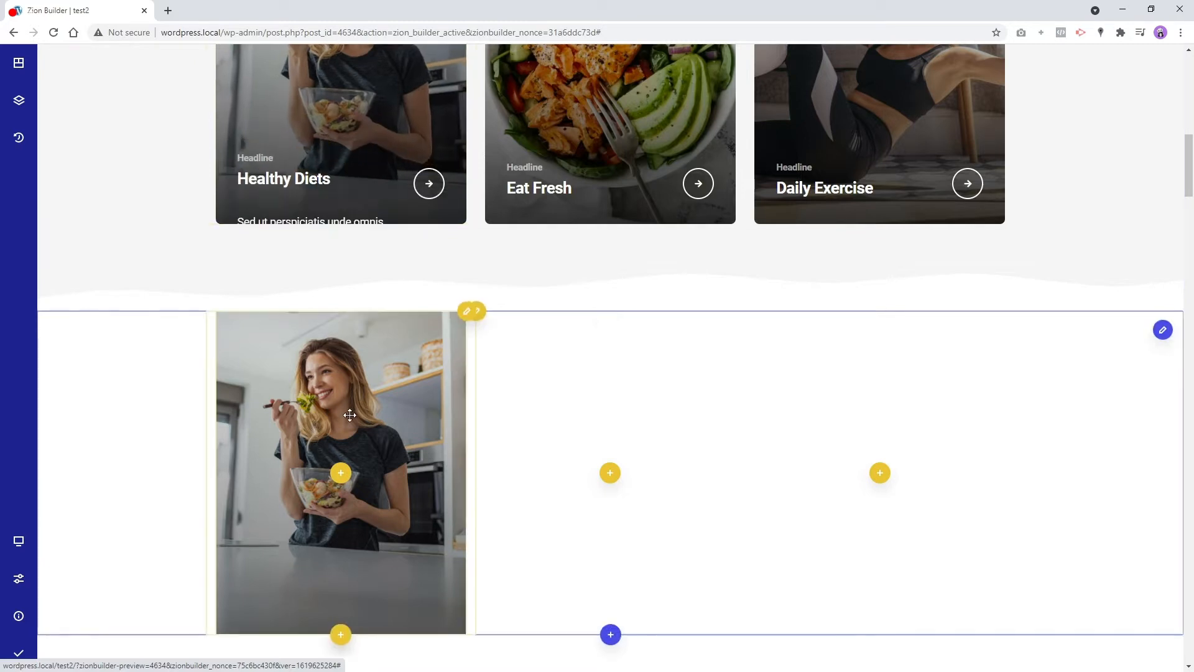
# Add another column element inside the column with the photo background and open the new column's options
pyautogui.click(341, 474)
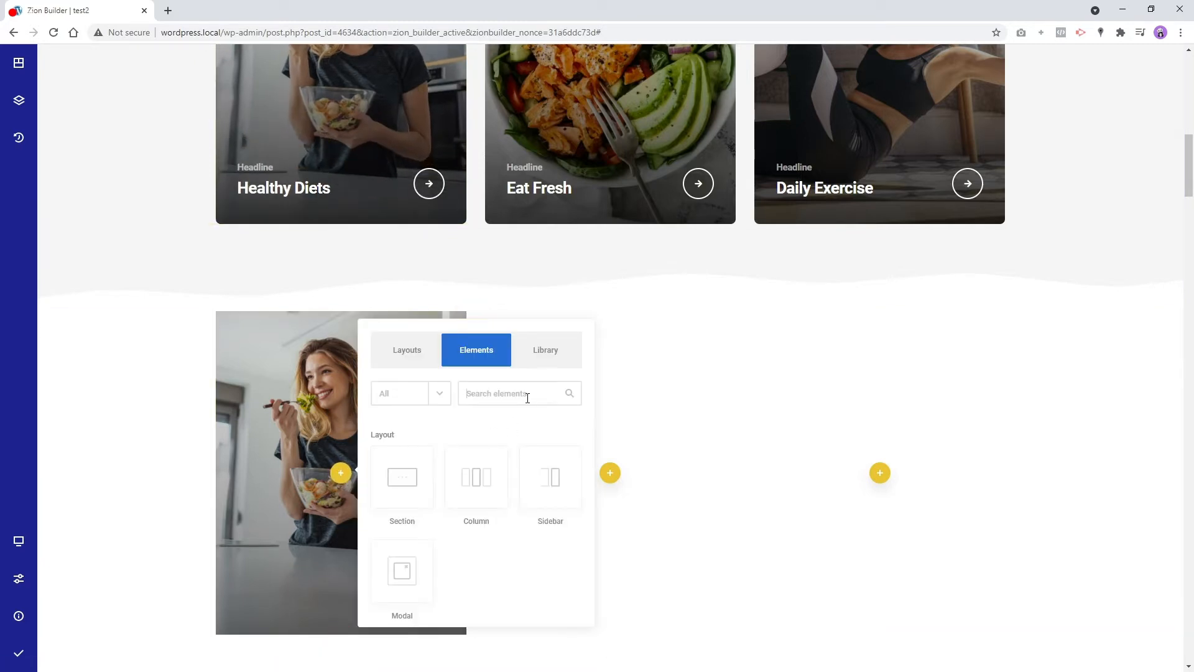
pyautogui.write('column')
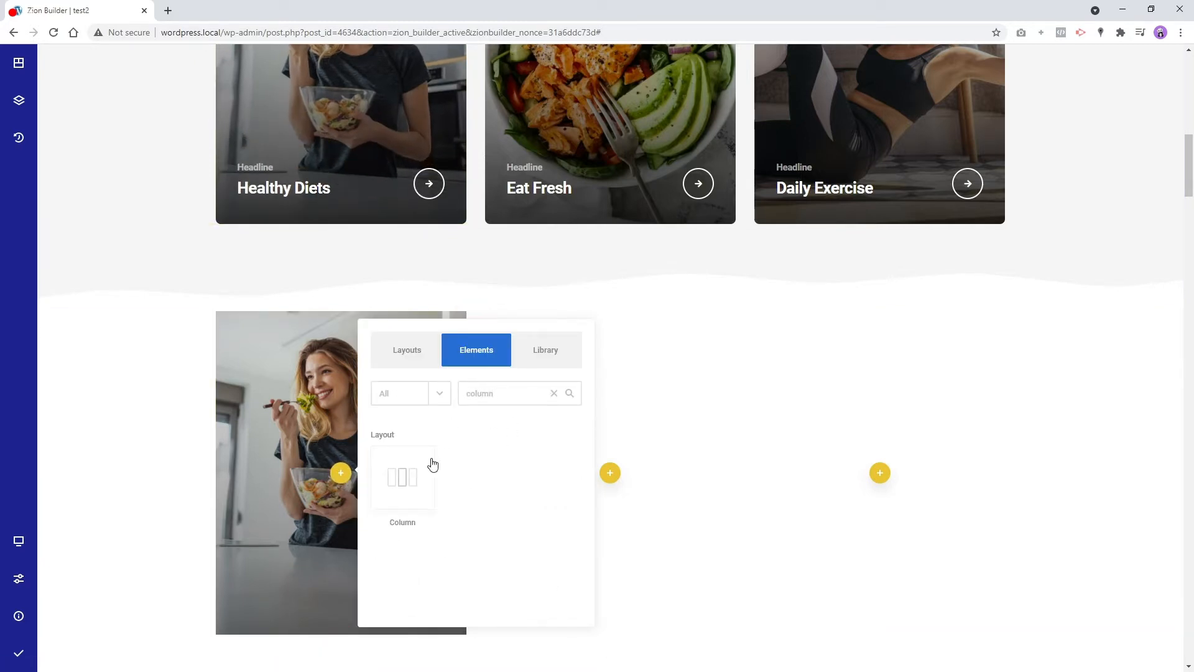
pyautogui.click(409, 479)
pyautogui.click(412, 401)
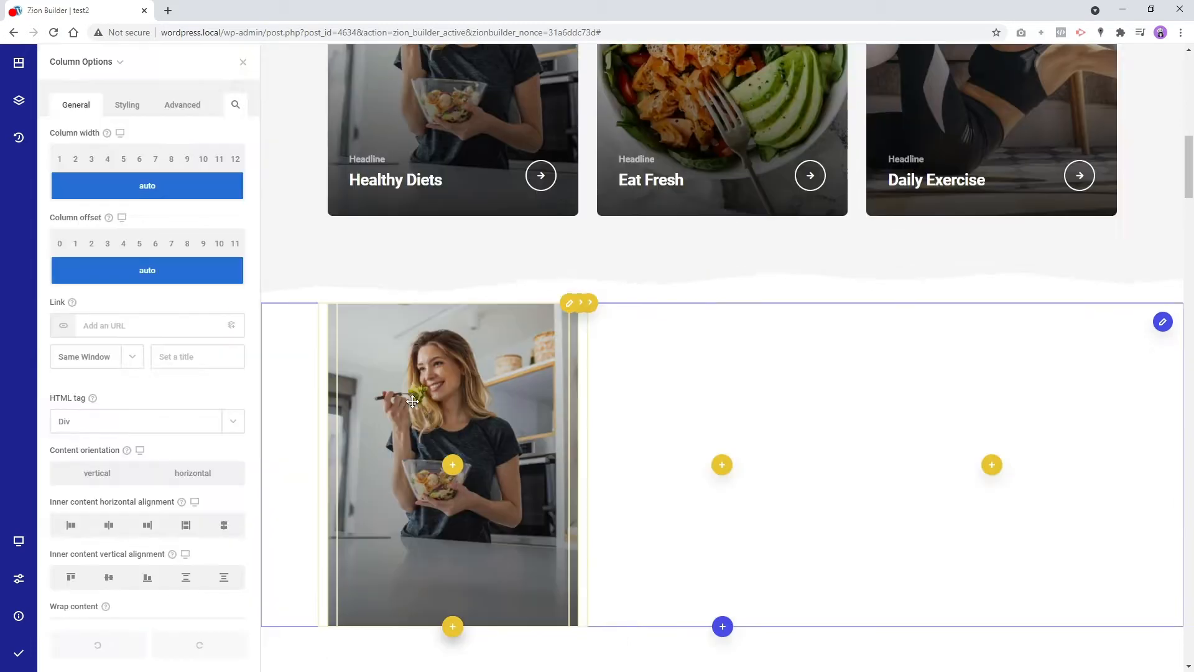
# Set the innermost column's maximum height to 149px and close its options
pyautogui.click(127, 104)
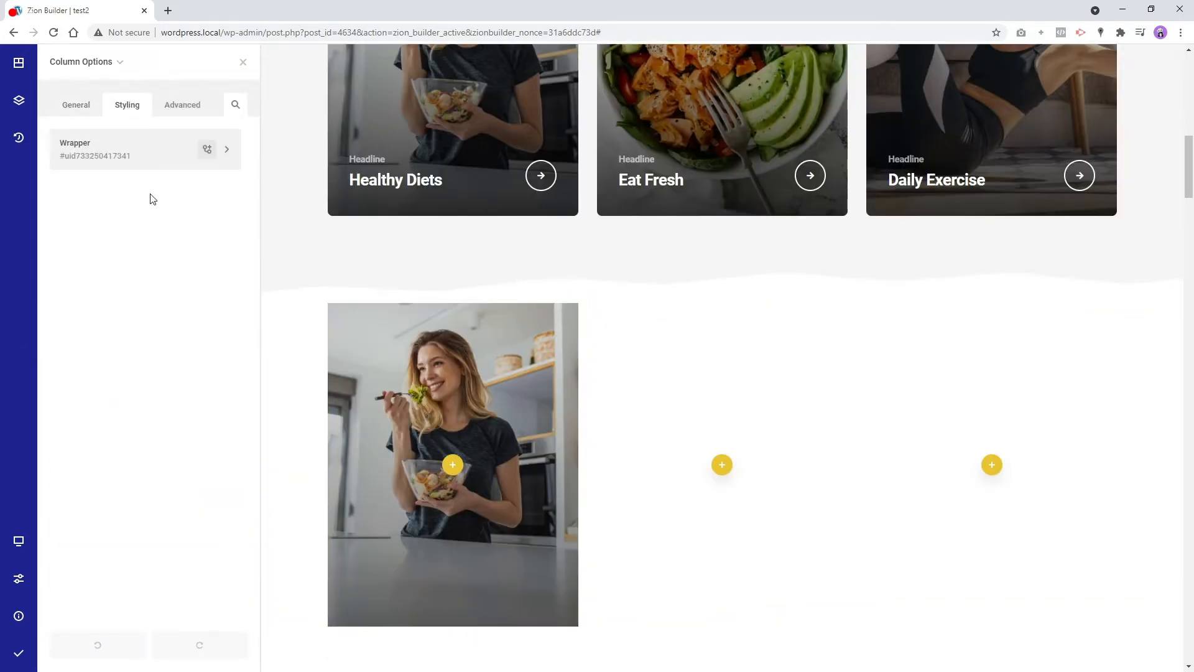
pyautogui.click(122, 158)
pyautogui.click(154, 319)
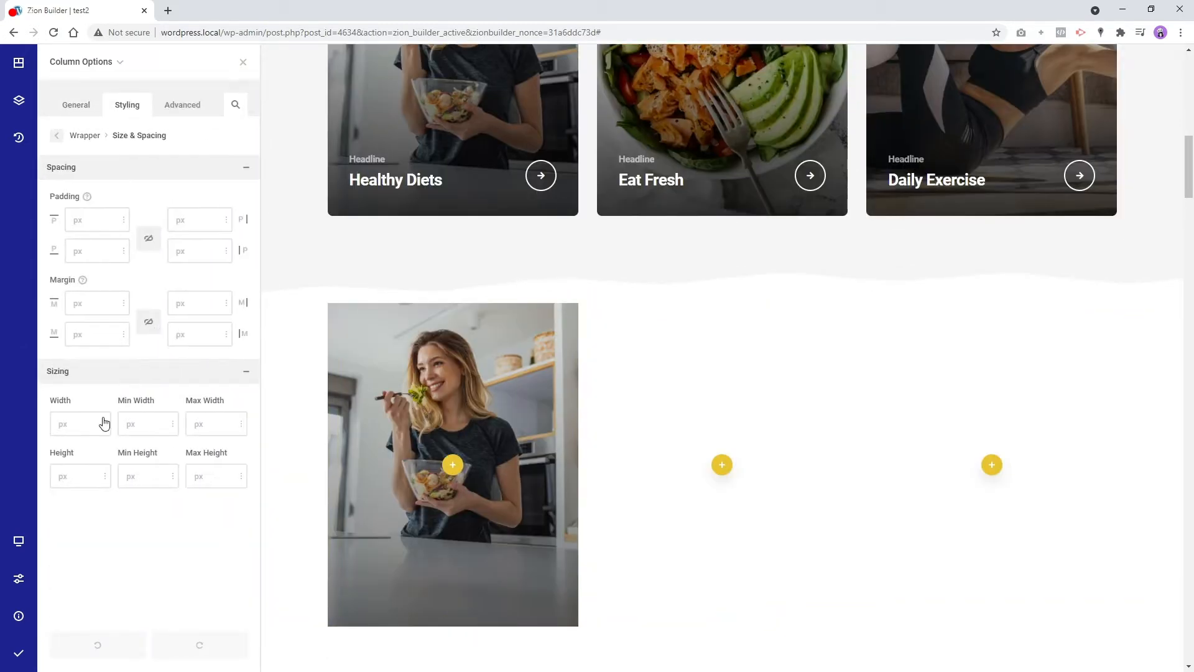
pyautogui.moveTo(202, 475); pyautogui.dragTo(227, 392)
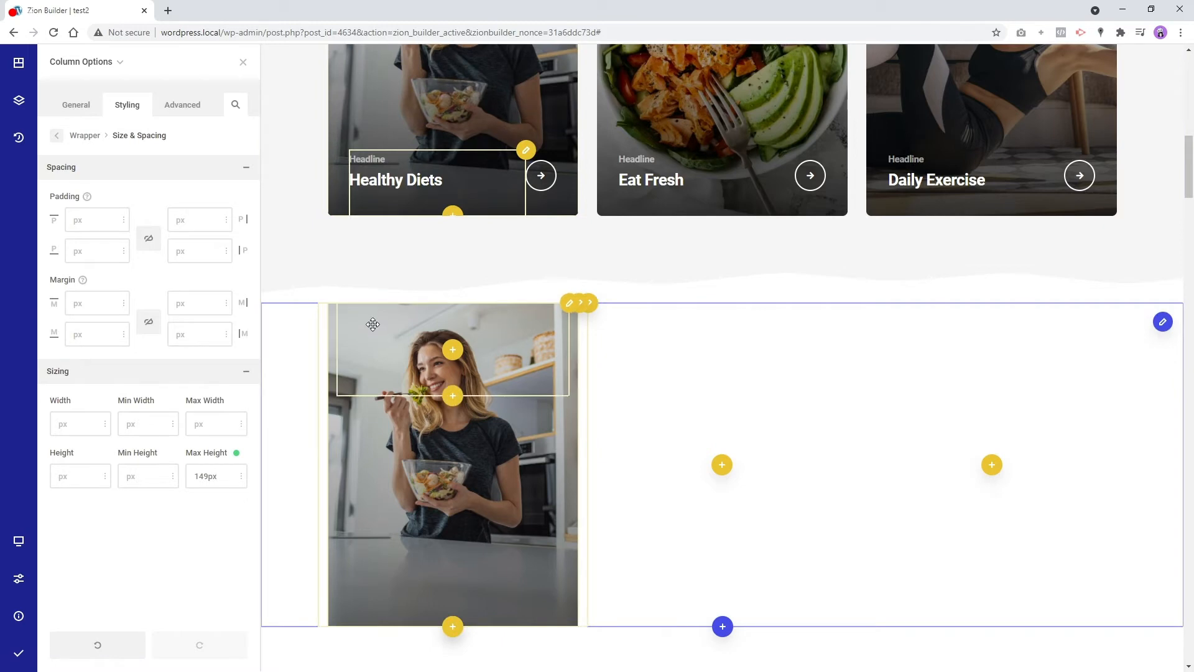
pyautogui.click(243, 61)
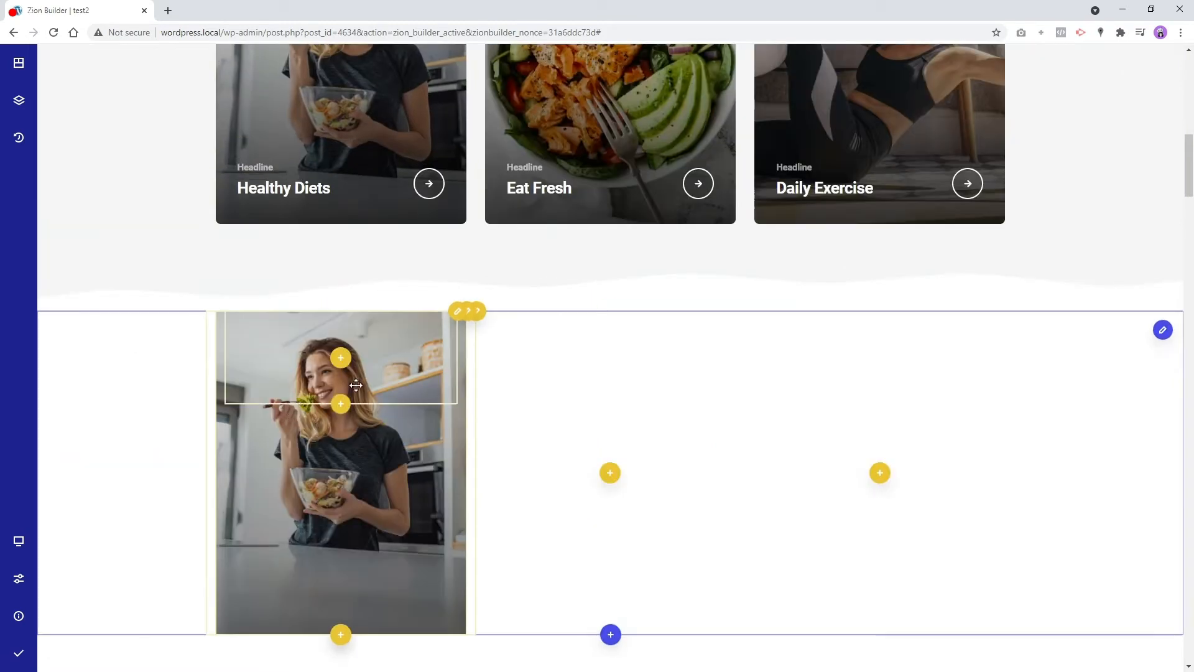
# Align the photo column's inner content vertically to the bottom
pyautogui.rightClick(301, 493)
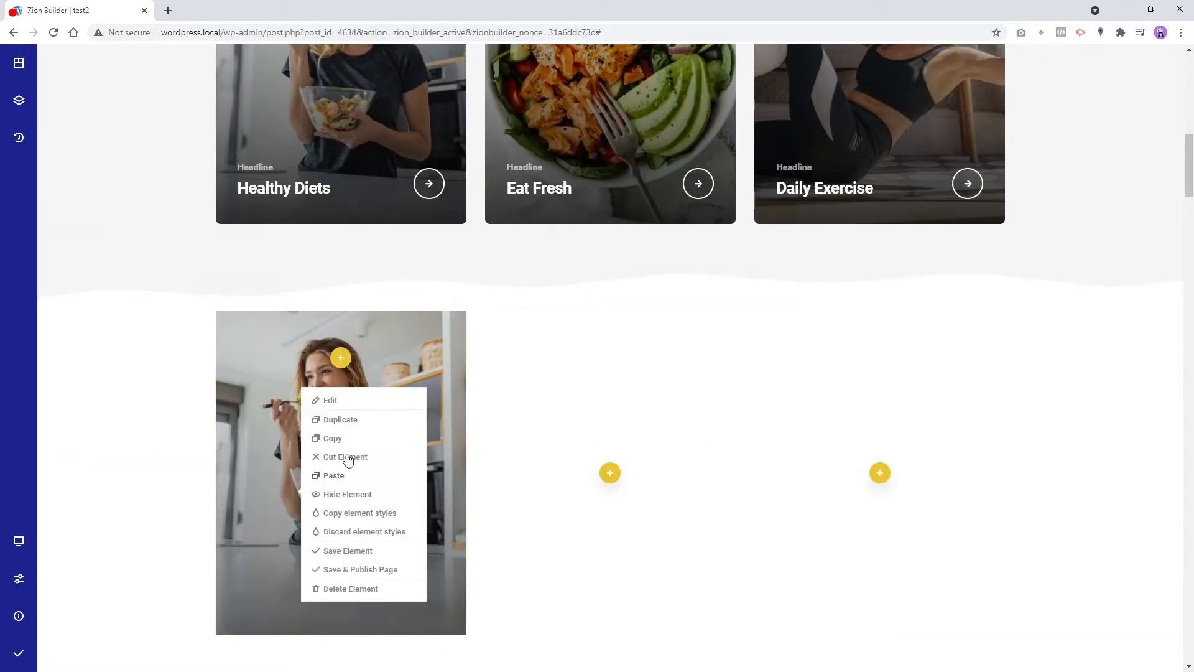
pyautogui.click(337, 405)
pyautogui.scroll(-3, 145, 535)
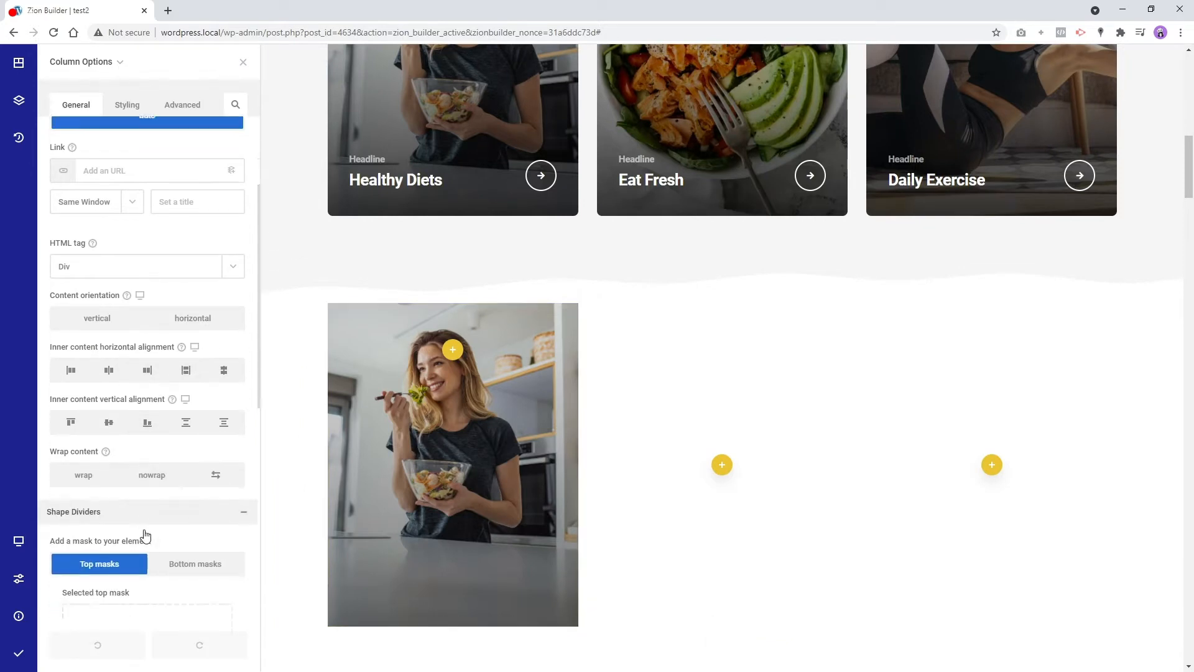
pyautogui.scroll(-1, 145, 534)
pyautogui.click(149, 398)
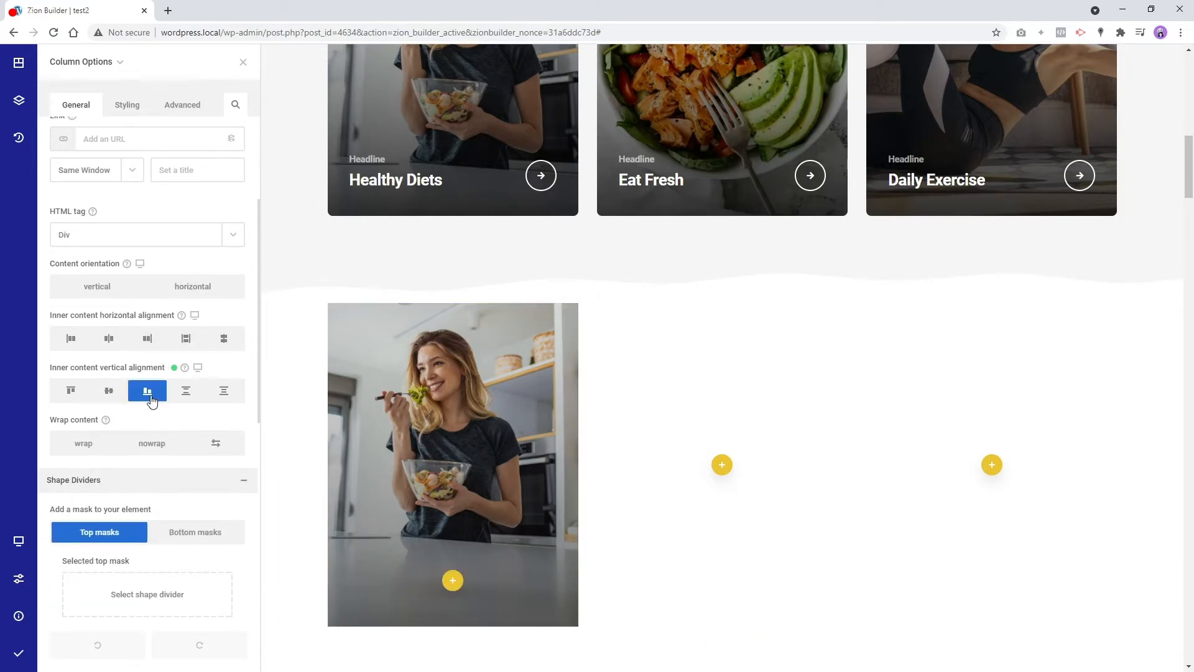
pyautogui.scroll(4, 464, 567)
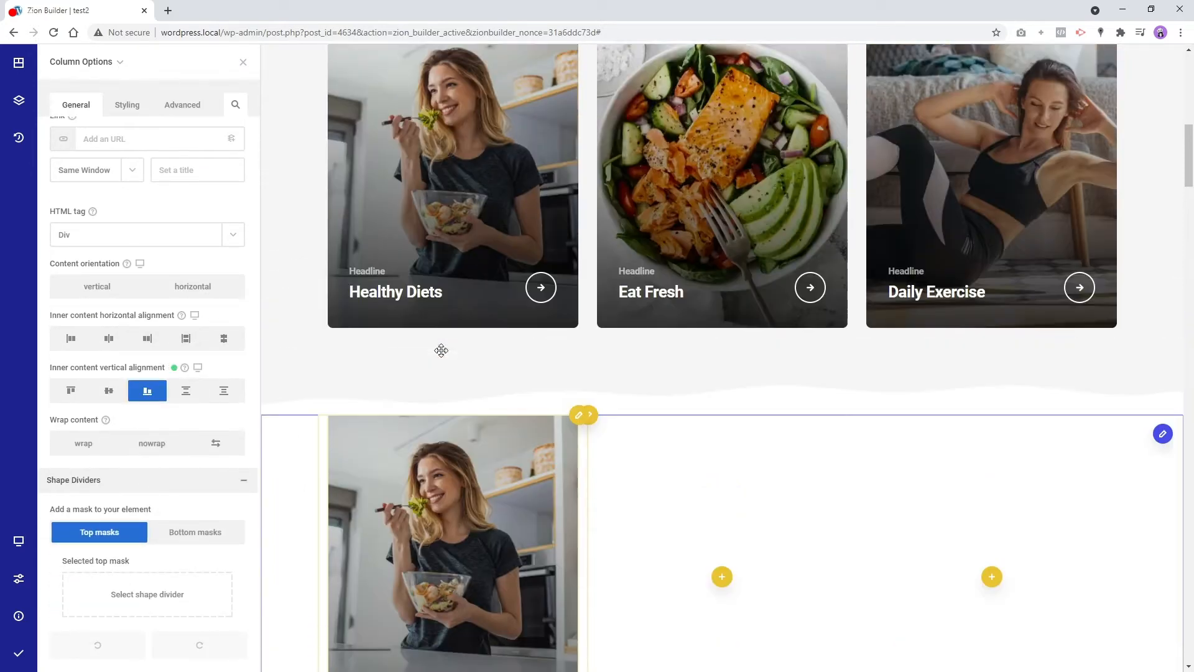
pyautogui.scroll(-5, 474, 425)
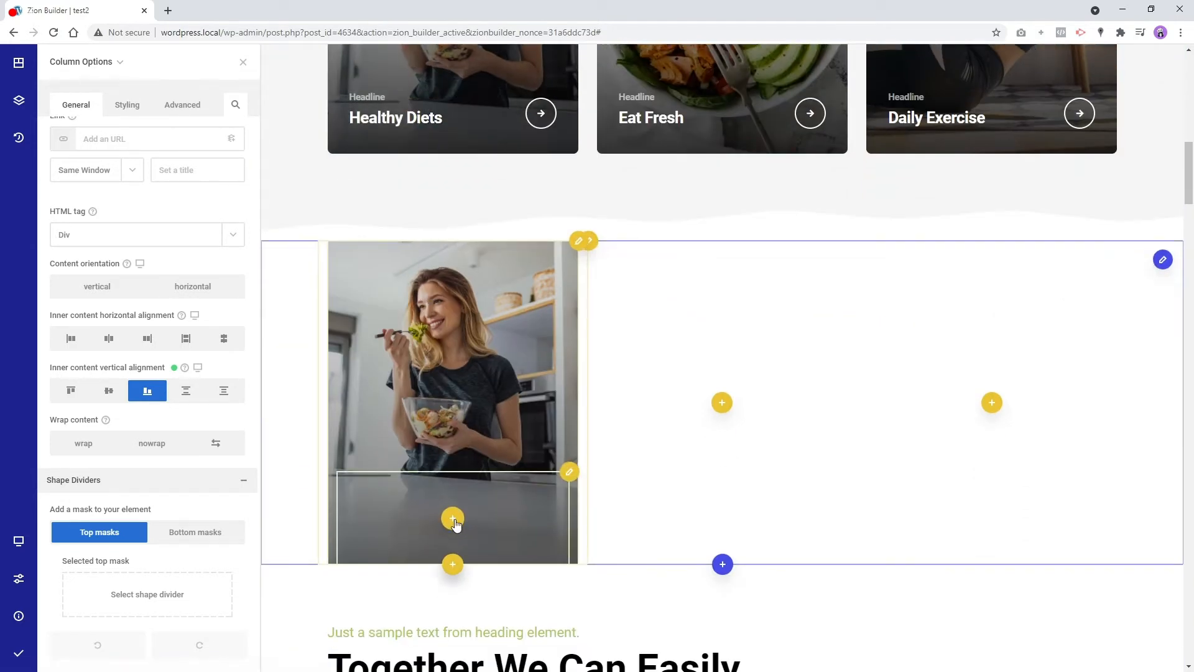
# Add a Text element to the innermost column and a Heading element below it
pyautogui.click(453, 519)
pyautogui.scroll(-3, 467, 274)
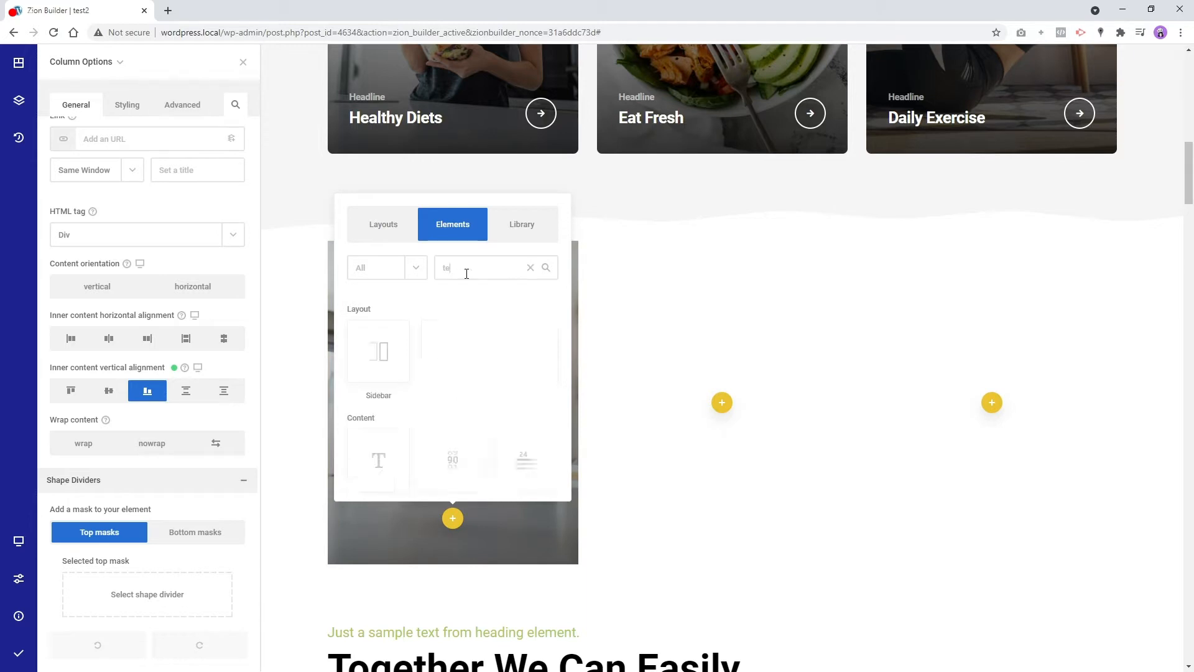
pyautogui.click(393, 365)
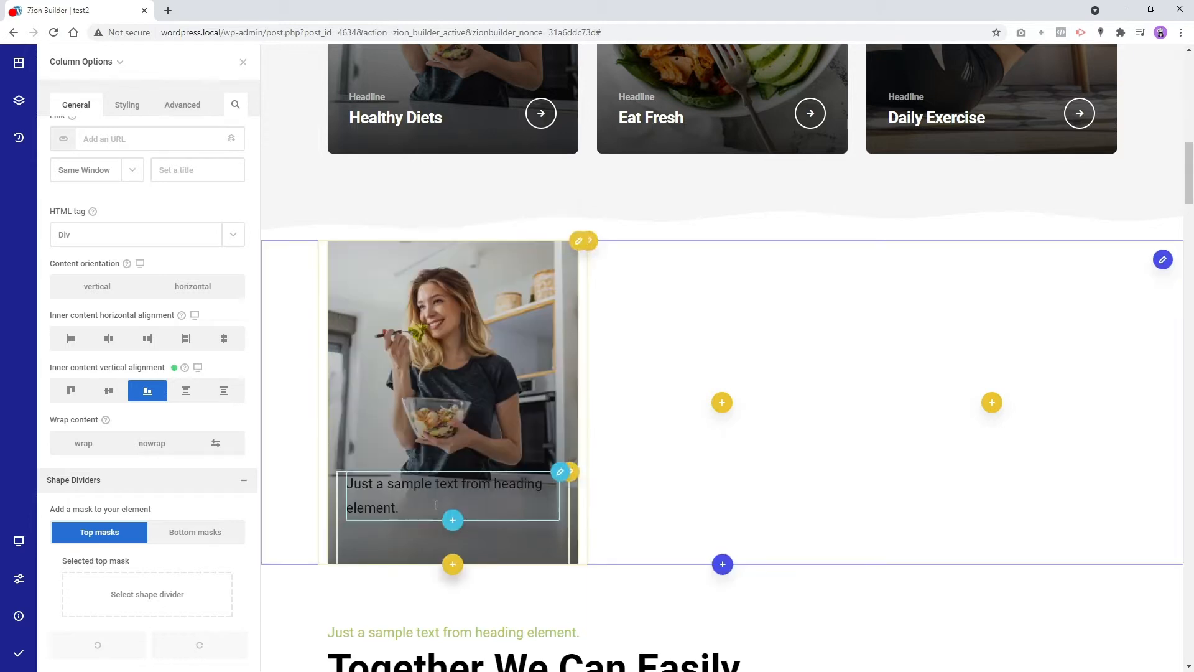
pyautogui.click(452, 520)
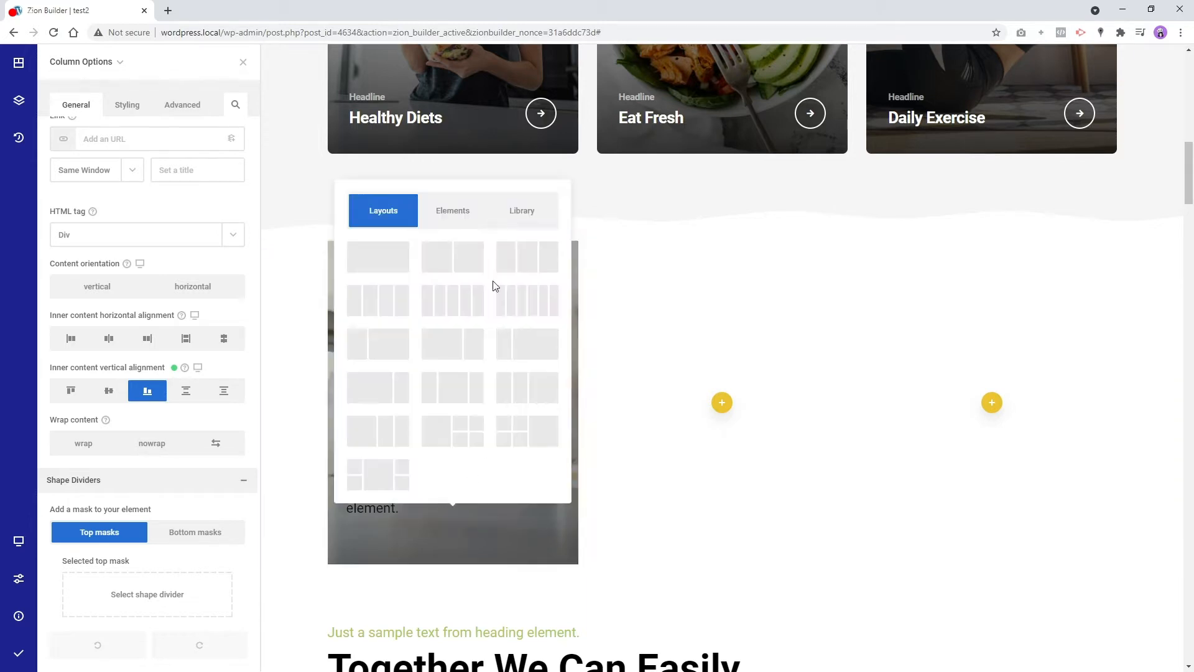
pyautogui.click(467, 235)
pyautogui.write('hea')
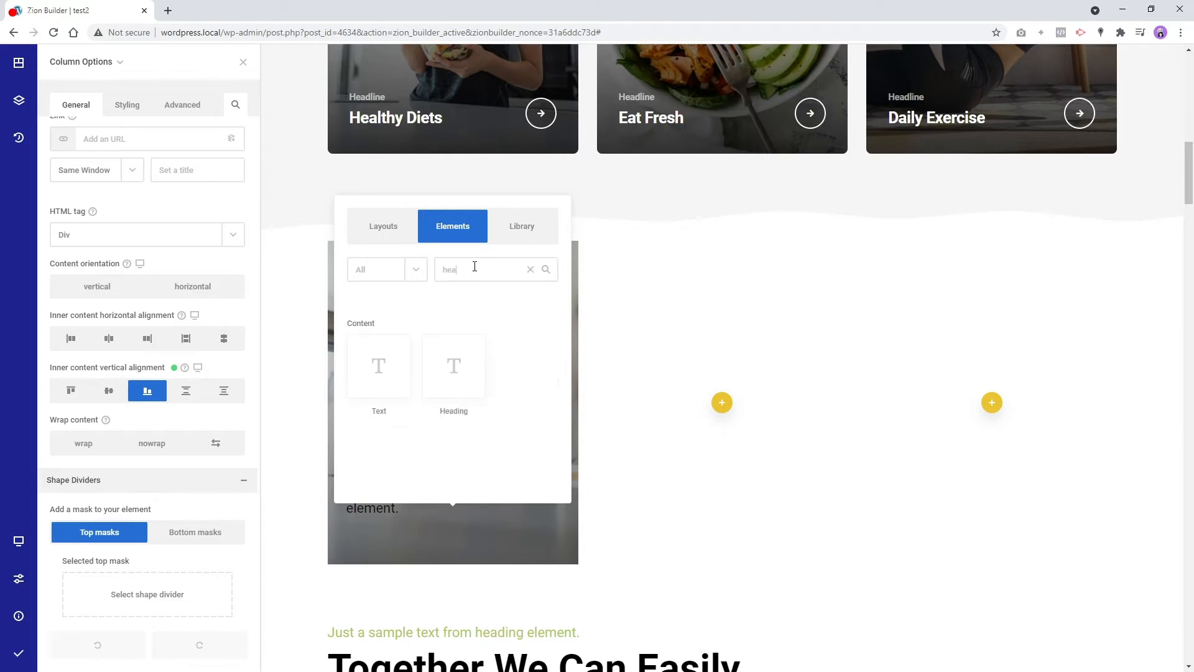
pyautogui.click(479, 392)
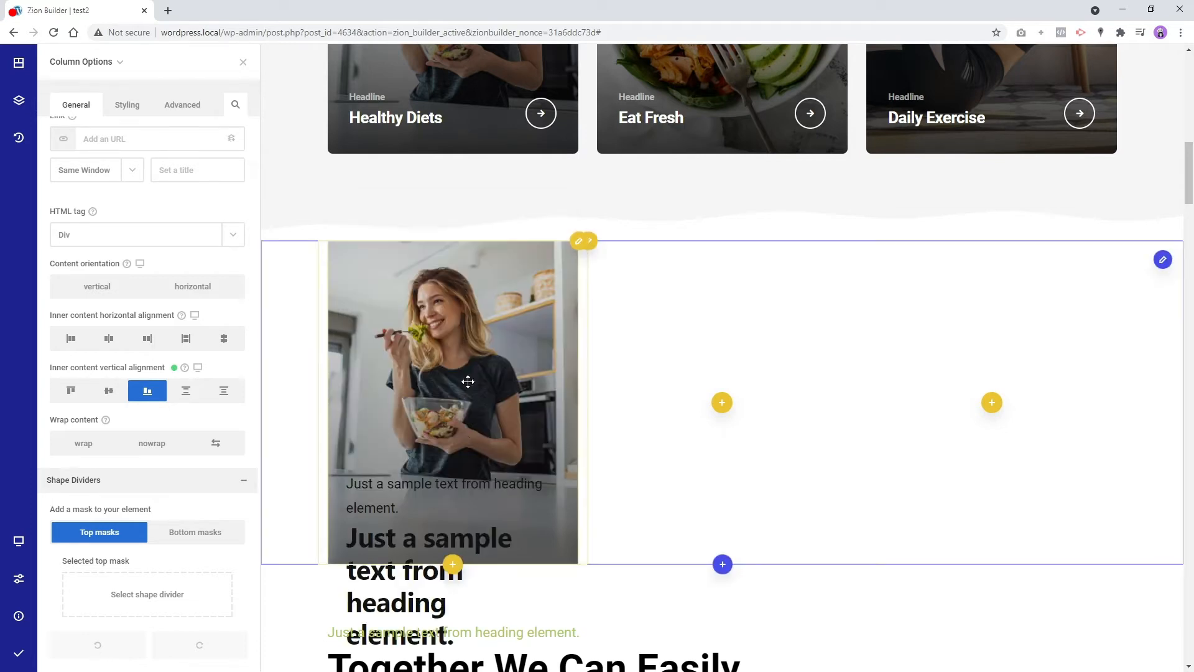
# Replace the new Text element's content with "Headline"
pyautogui.rightClick(444, 484)
pyautogui.click(477, 410)
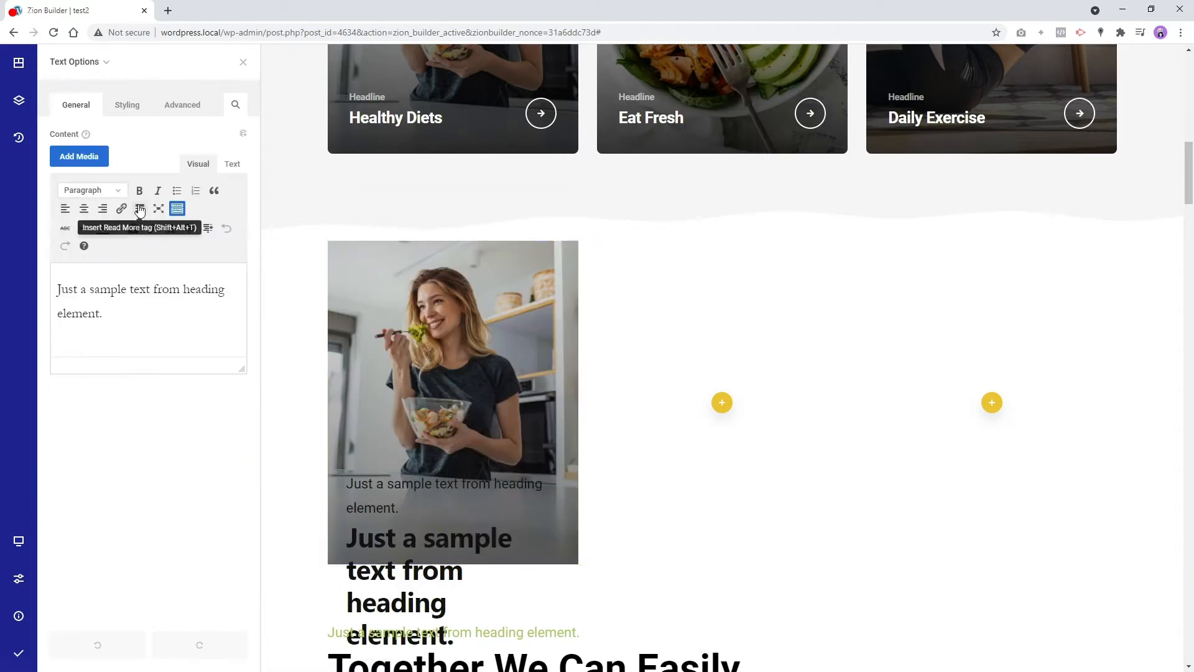
pyautogui.tripleClick(128, 319)
pyautogui.write('Headline')
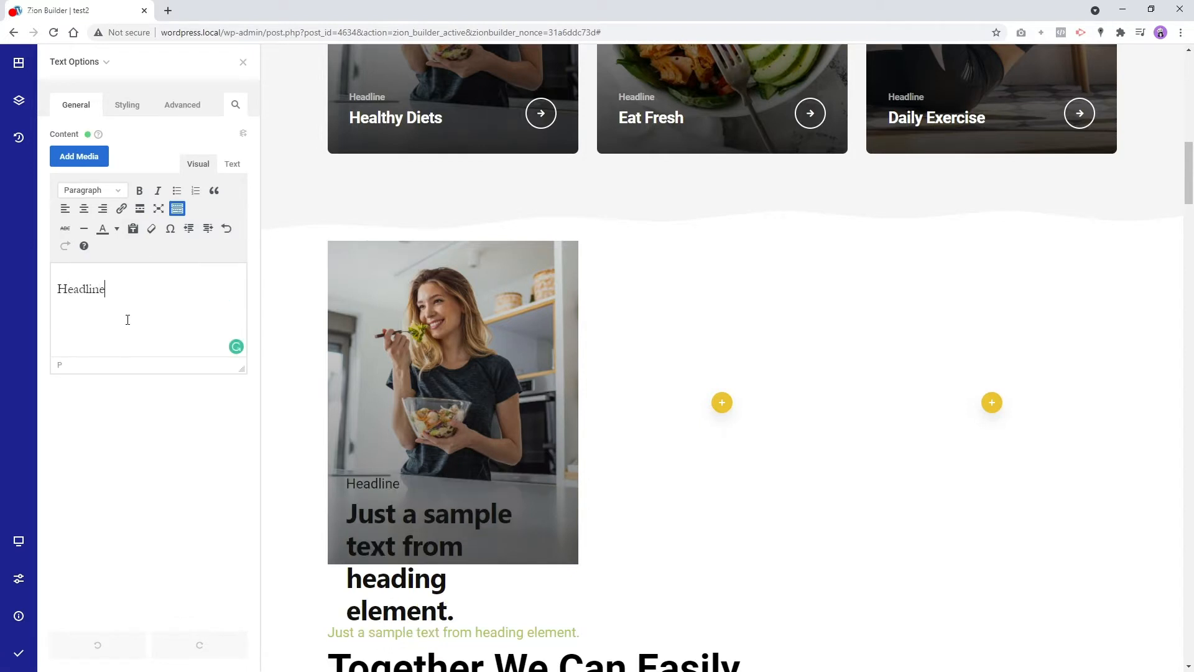
# Replace the new Heading element's content with "Healthy Diets"
pyautogui.rightClick(434, 531)
pyautogui.click(466, 459)
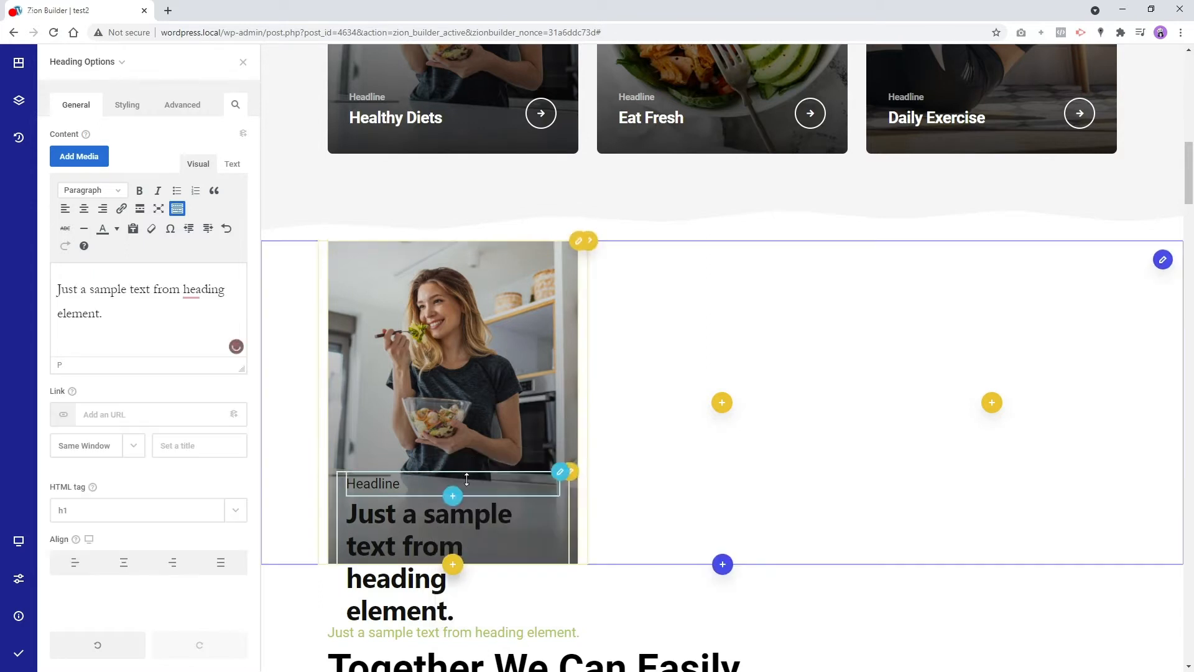
pyautogui.tripleClick(153, 319)
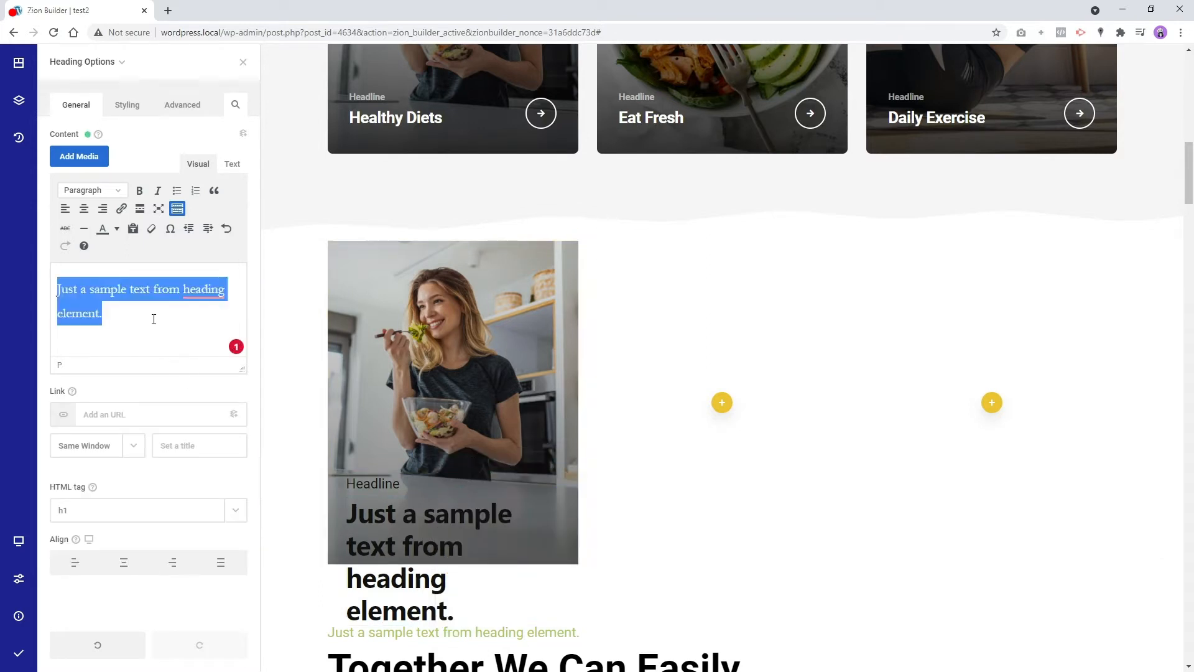
pyautogui.write('Healthy')
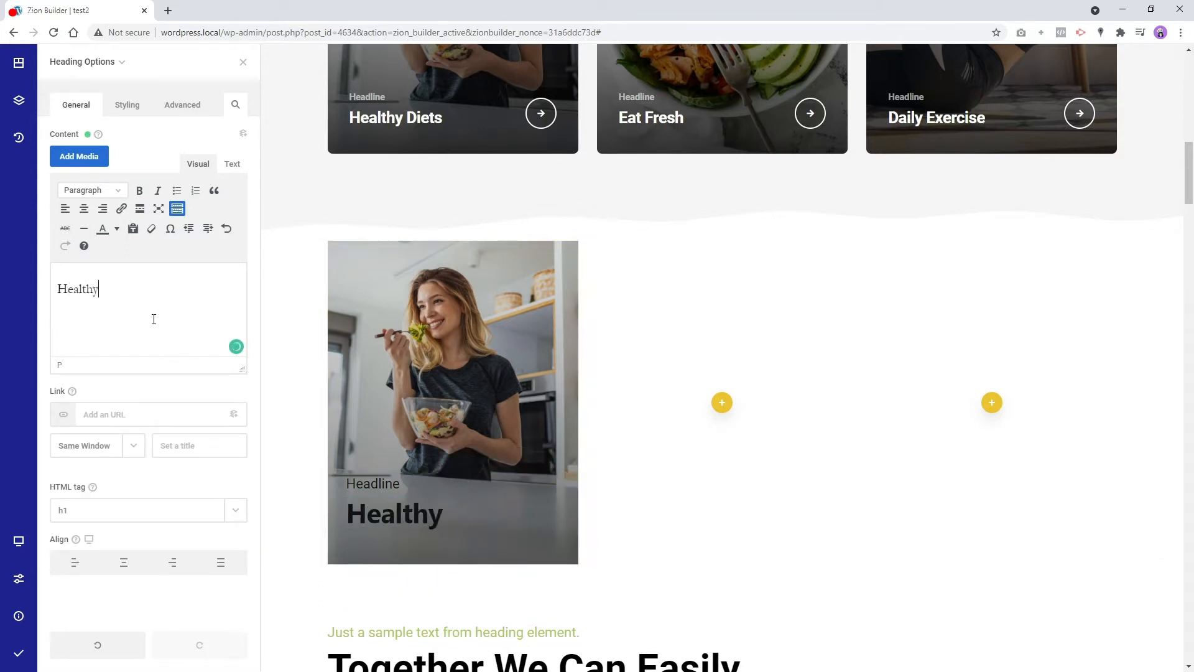
pyautogui.write(' Diets')
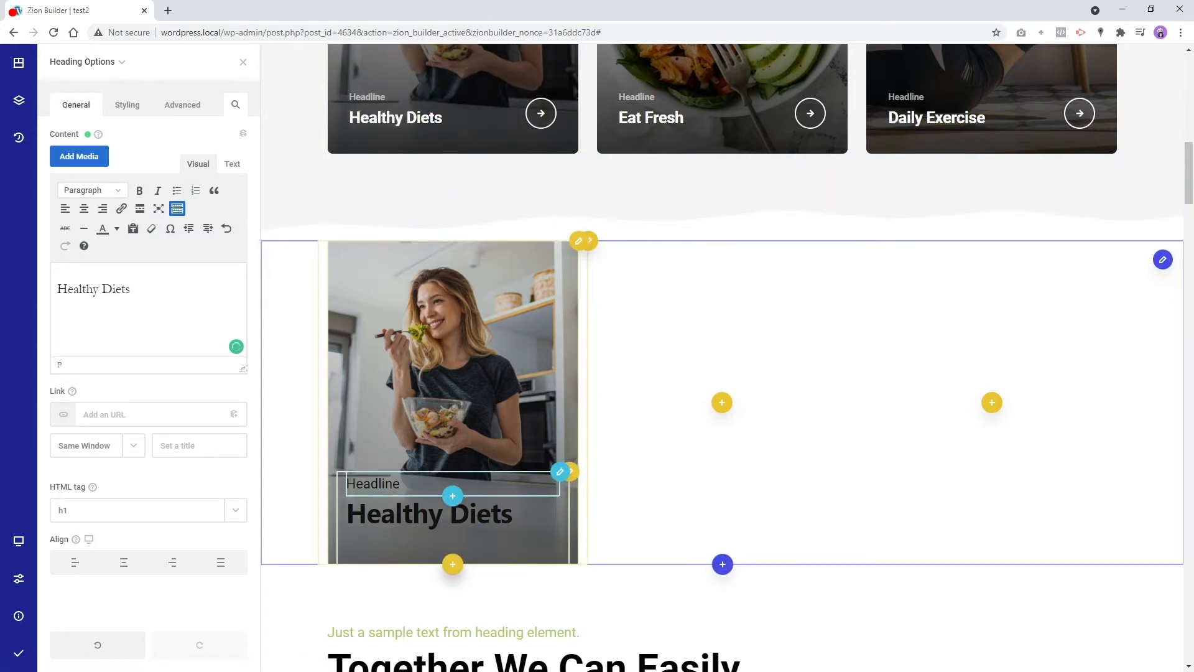
# Set the Headline text element's font color to white, #ffffff, in its wrapper typography styling
pyautogui.rightClick(412, 484)
pyautogui.click(436, 407)
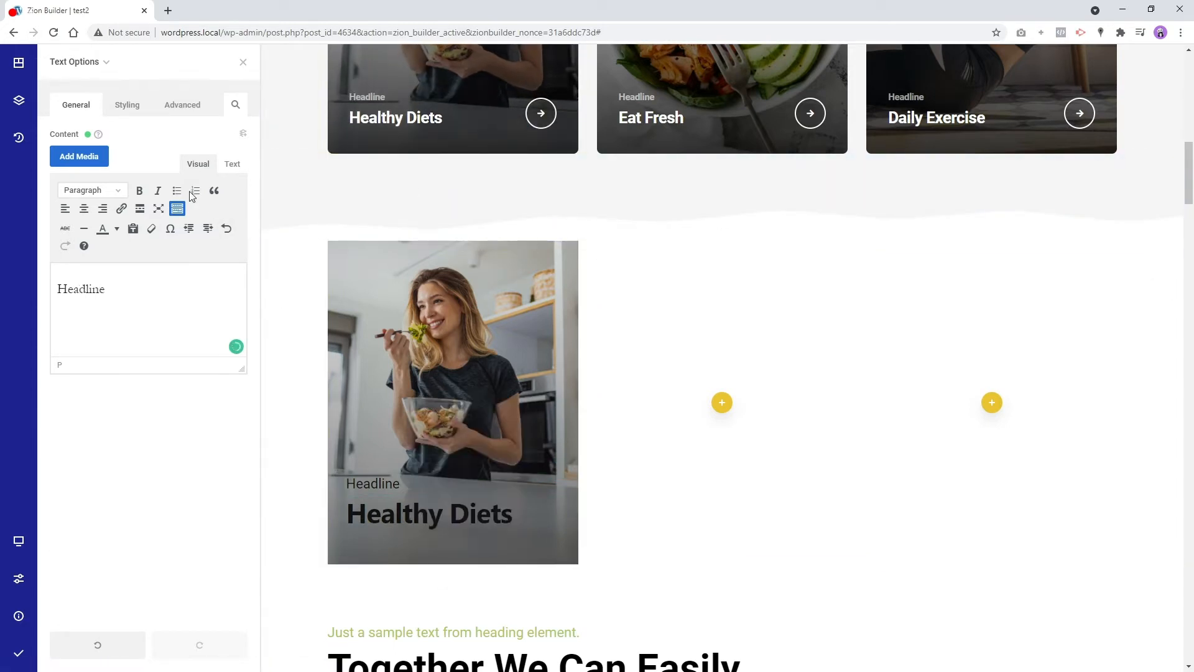
pyautogui.click(127, 104)
pyautogui.click(148, 163)
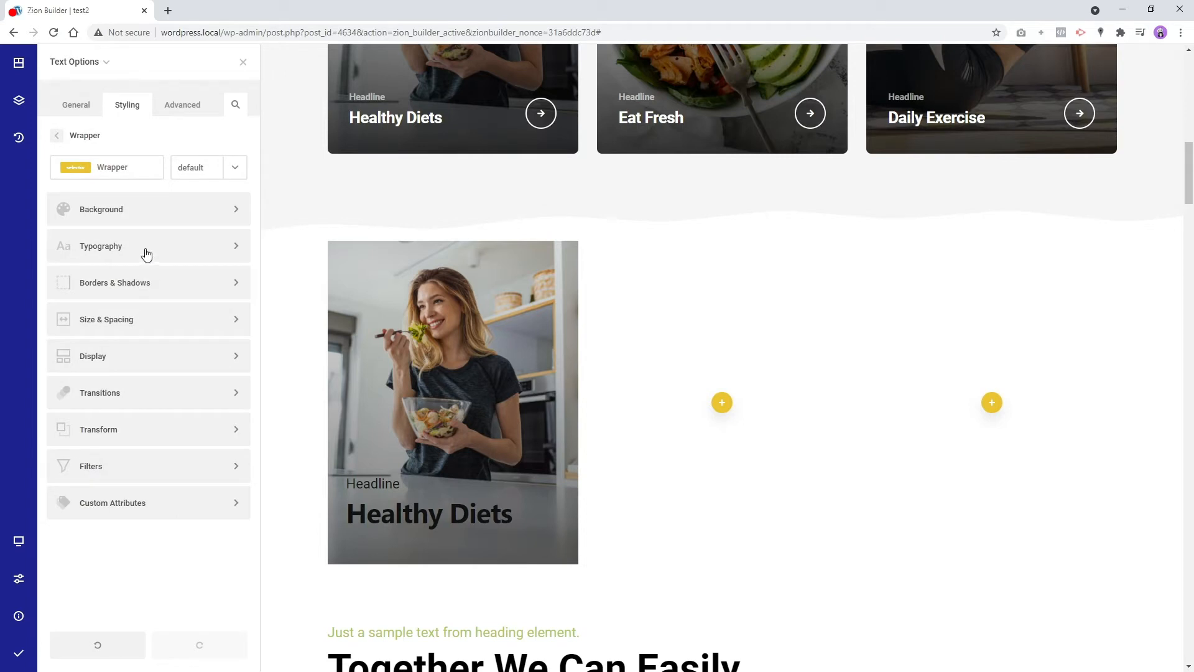
pyautogui.click(146, 252)
pyautogui.click(69, 324)
pyautogui.moveTo(76, 206); pyautogui.dragTo(24, 218)
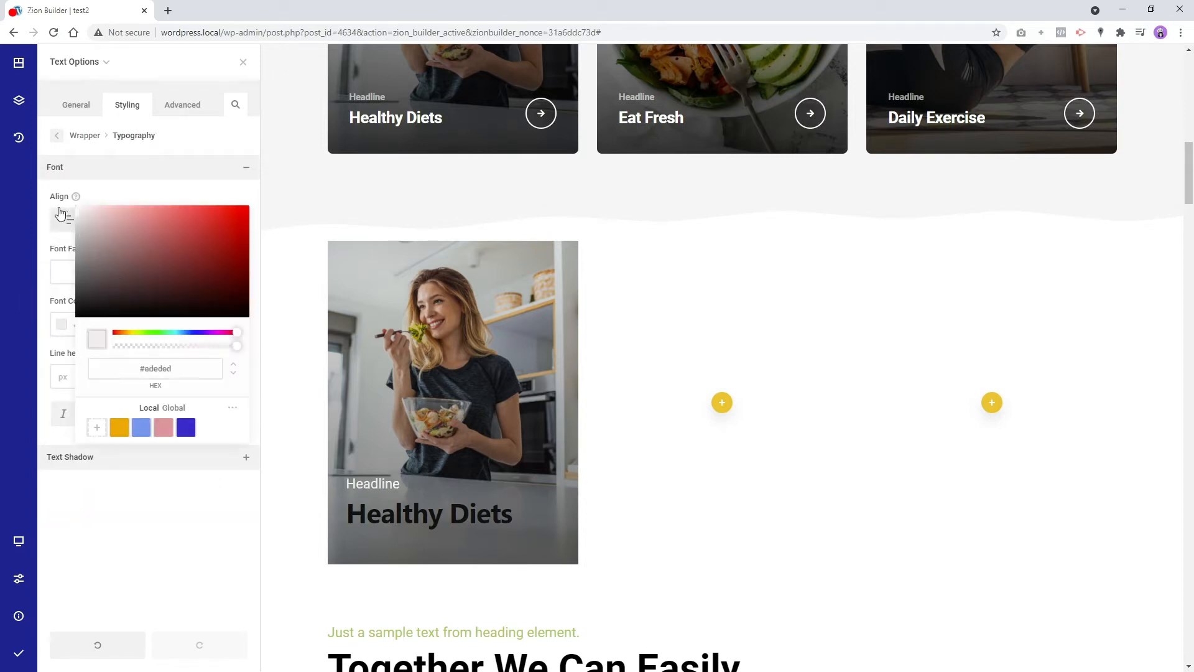
pyautogui.click(25, 218)
# Set the new Healthy Diets heading's font color to white, #ffffff, in its wrapper typography styling
pyautogui.rightClick(411, 531)
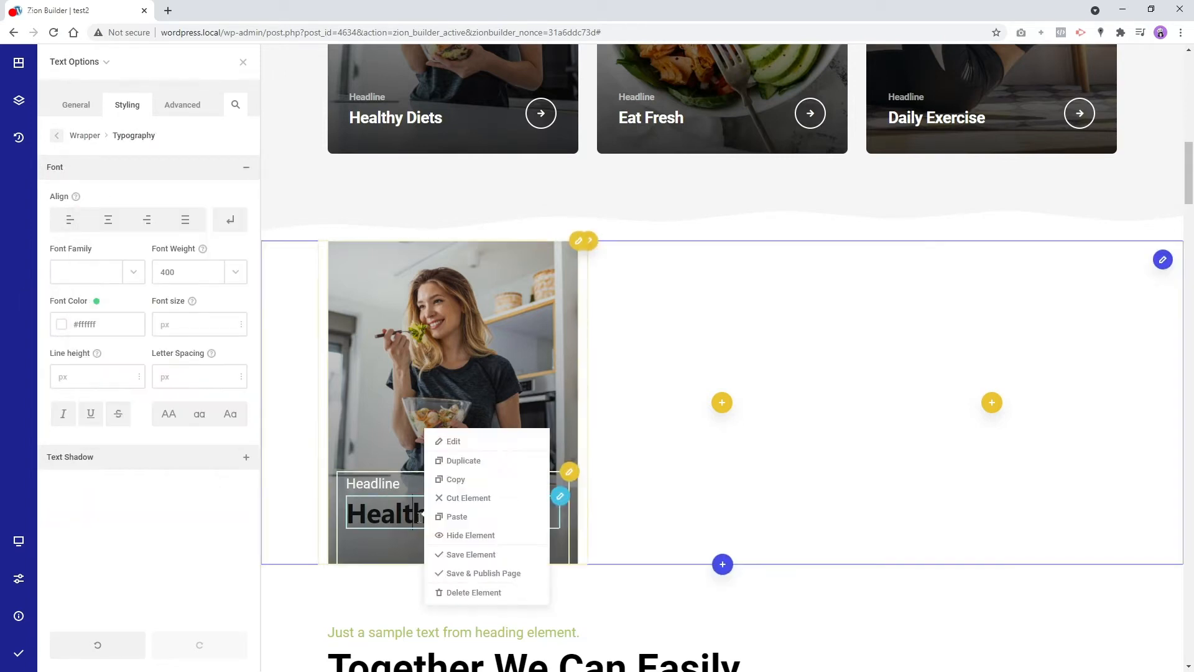
pyautogui.click(451, 445)
pyautogui.click(125, 107)
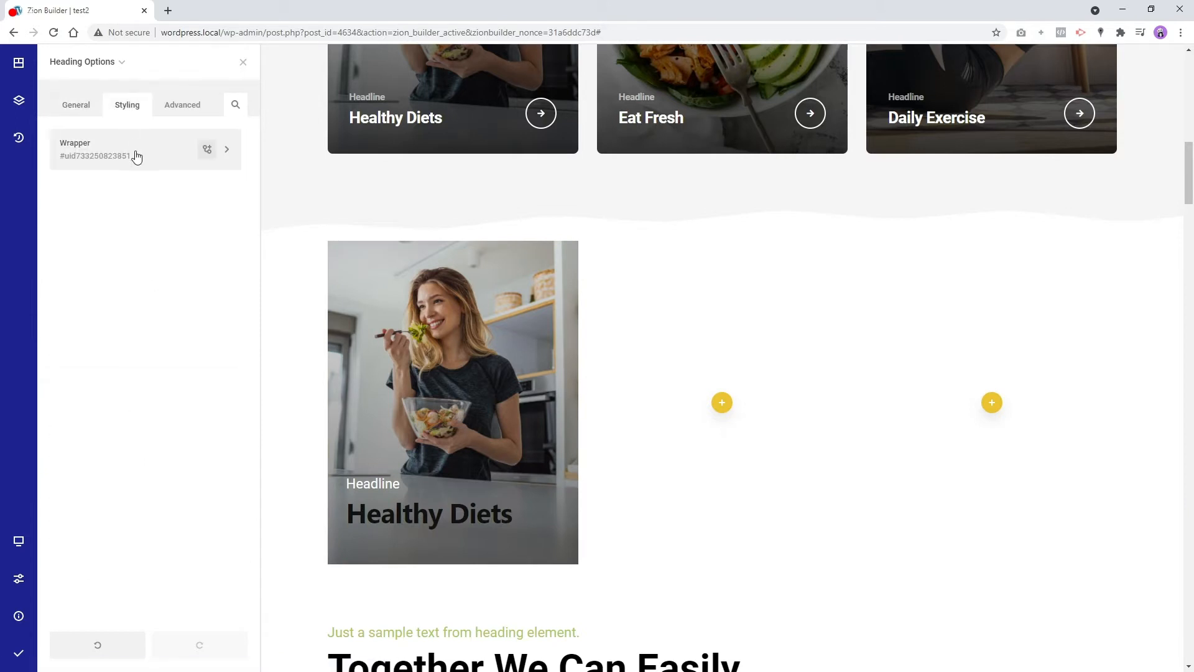
pyautogui.click(135, 157)
pyautogui.click(133, 246)
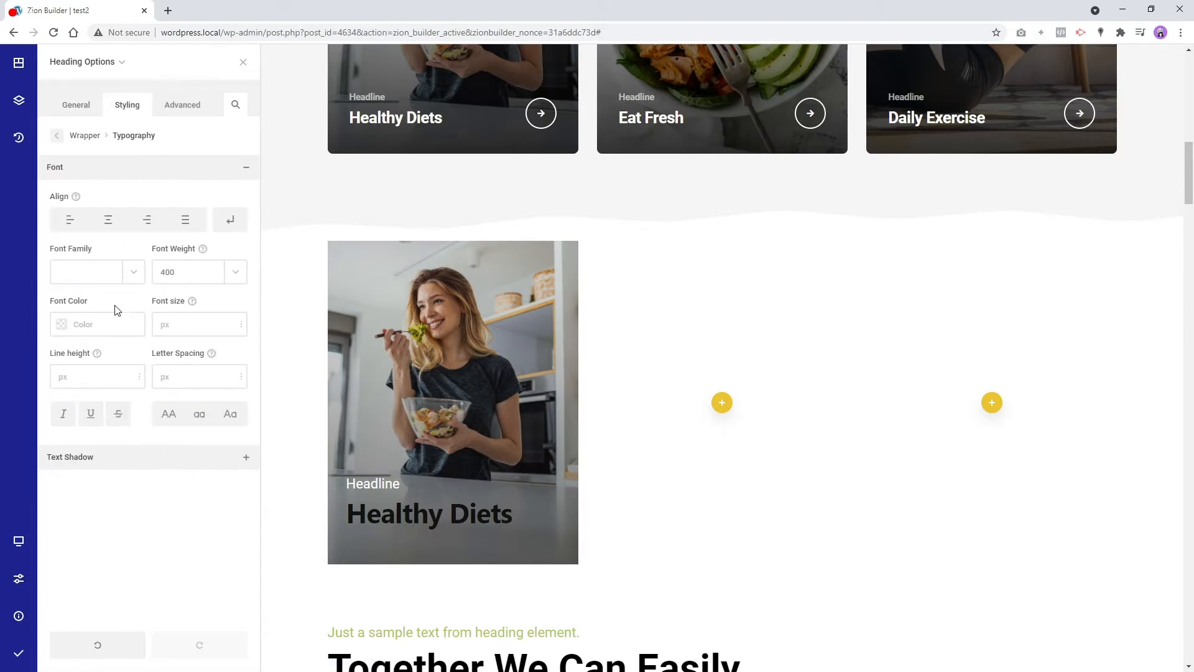
pyautogui.click(62, 324)
pyautogui.moveTo(141, 288); pyautogui.dragTo(10, 132)
pyautogui.click(9, 132)
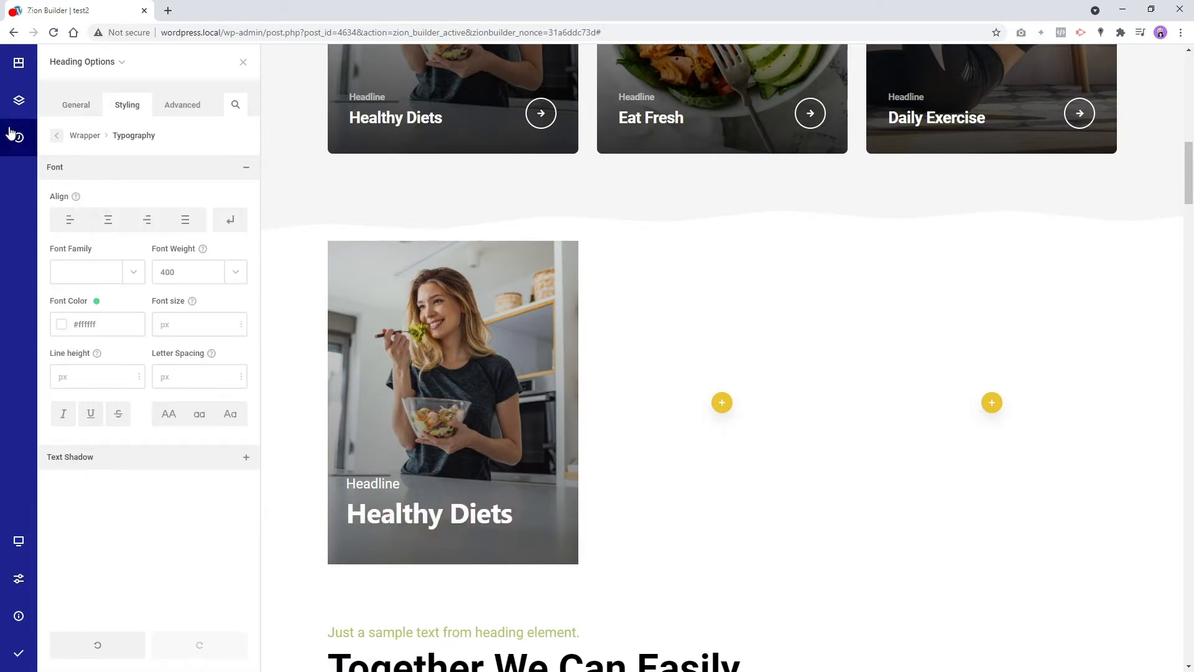
# Duplicate the Headline text, moving the copy below the Healthy Diets heading and tightening the gap between them
pyautogui.rightClick(414, 483)
pyautogui.click(451, 412)
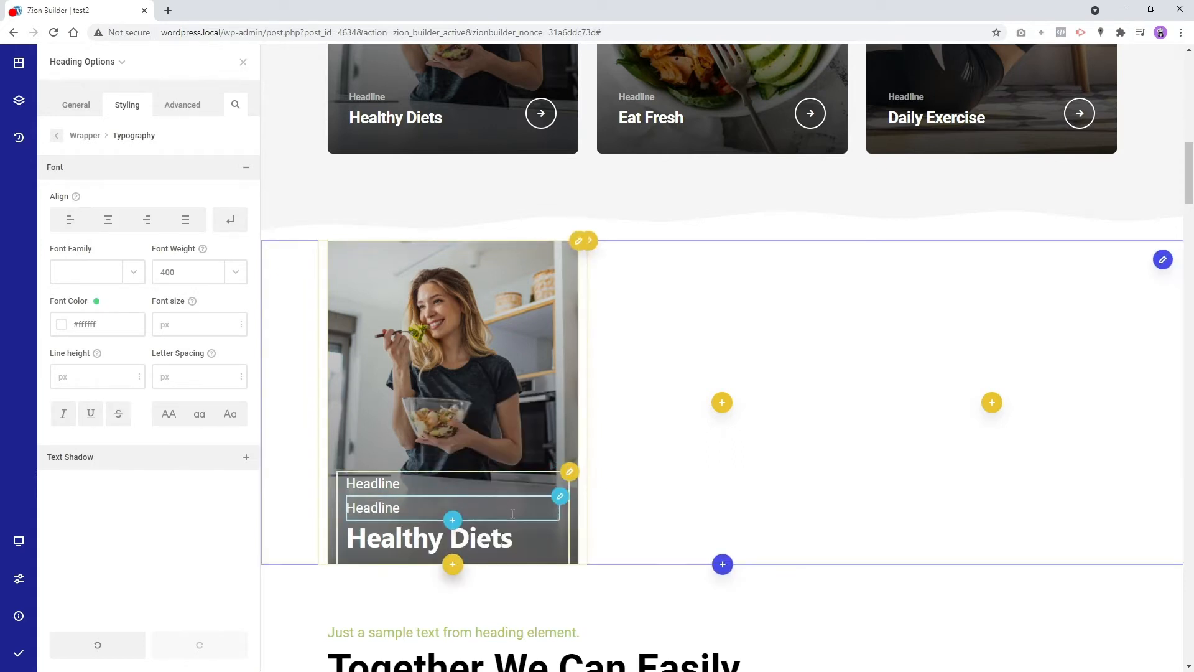
pyautogui.moveTo(556, 504)
pyautogui.mouseDown()
pyautogui.moveTo(458, 515)
pyautogui.moveTo(454, 550)
pyautogui.mouseUp()
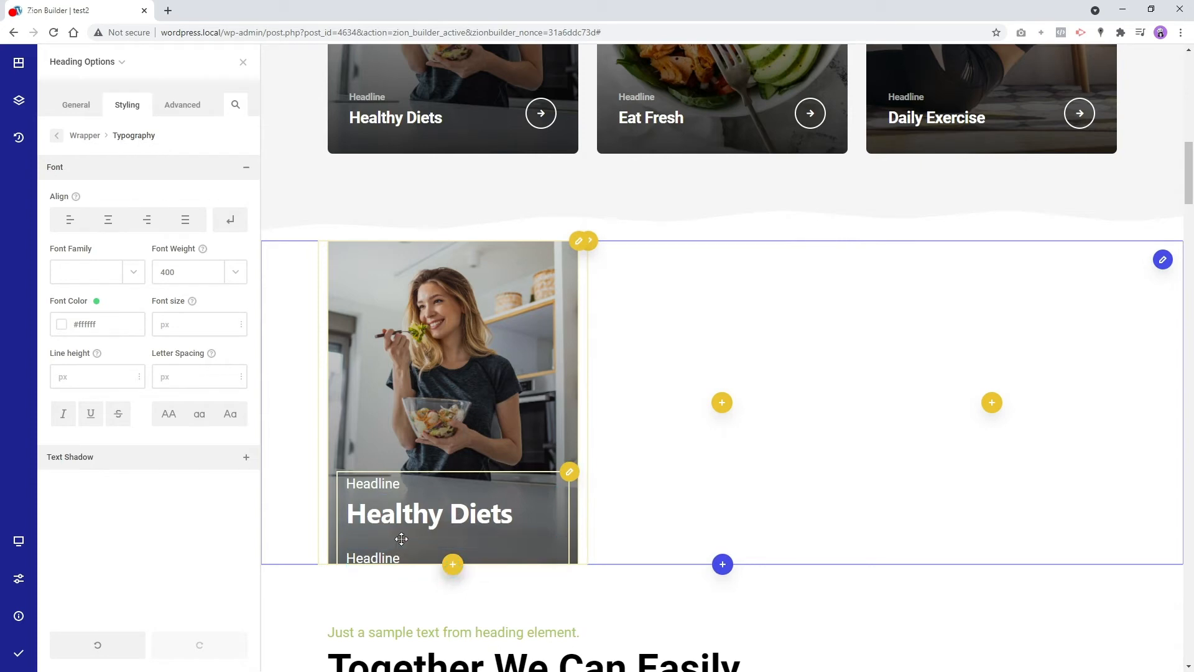
pyautogui.moveTo(401, 533)
pyautogui.mouseDown()
pyautogui.moveTo(405, 513)
pyautogui.moveTo(403, 525)
pyautogui.mouseUp()
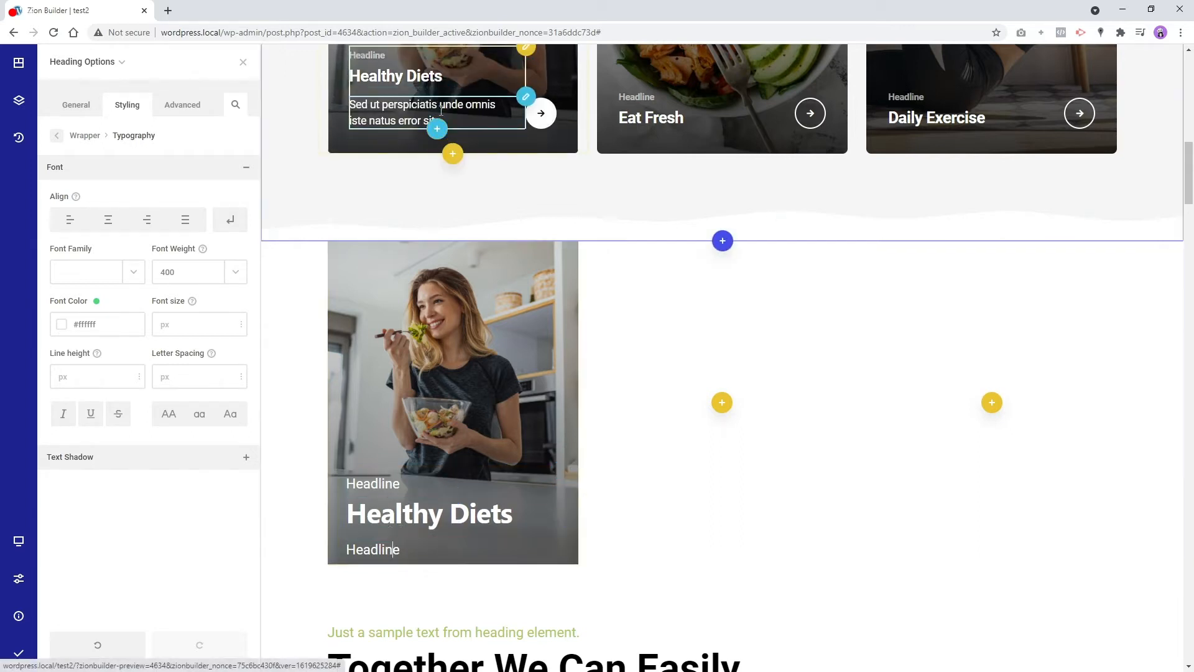
# Replace the duplicated Headline text with the "Sed ut perspiciatis unde omnis iste natus error sit." description copied from the original Healthy Diets card
pyautogui.doubleClick(441, 107)
pyautogui.tripleClick(441, 110)
pyautogui.hotkey('ctrl', 'c')
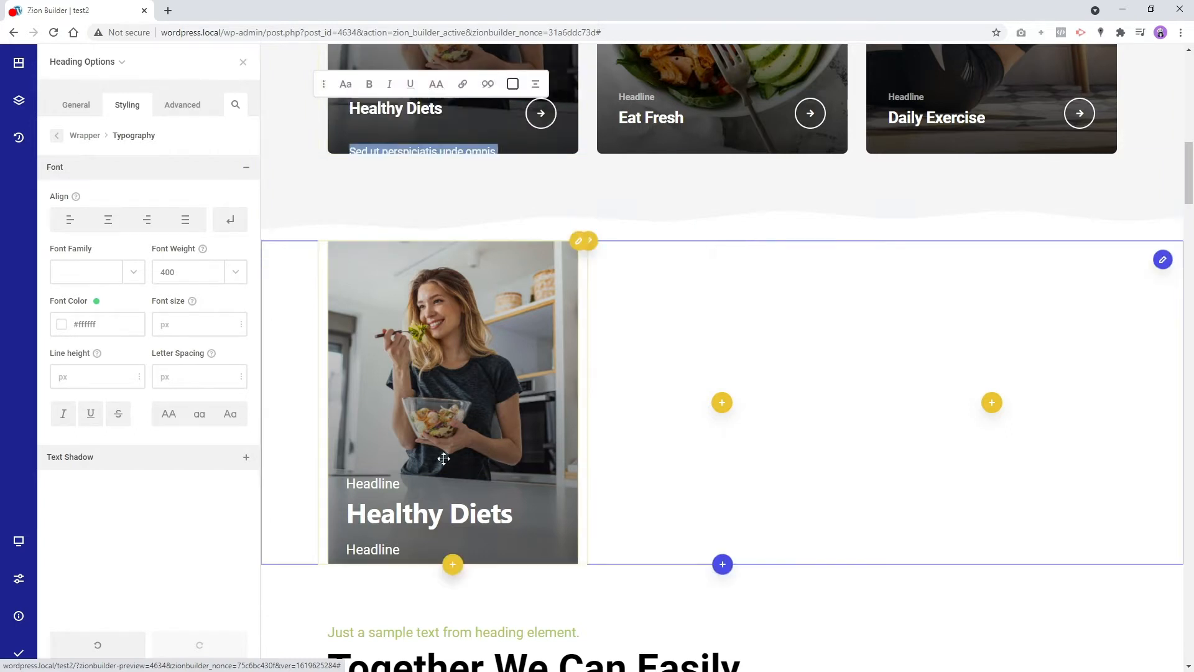
pyautogui.click(378, 549)
pyautogui.doubleClick(378, 549)
pyautogui.hotkey('ctrl', 'v')
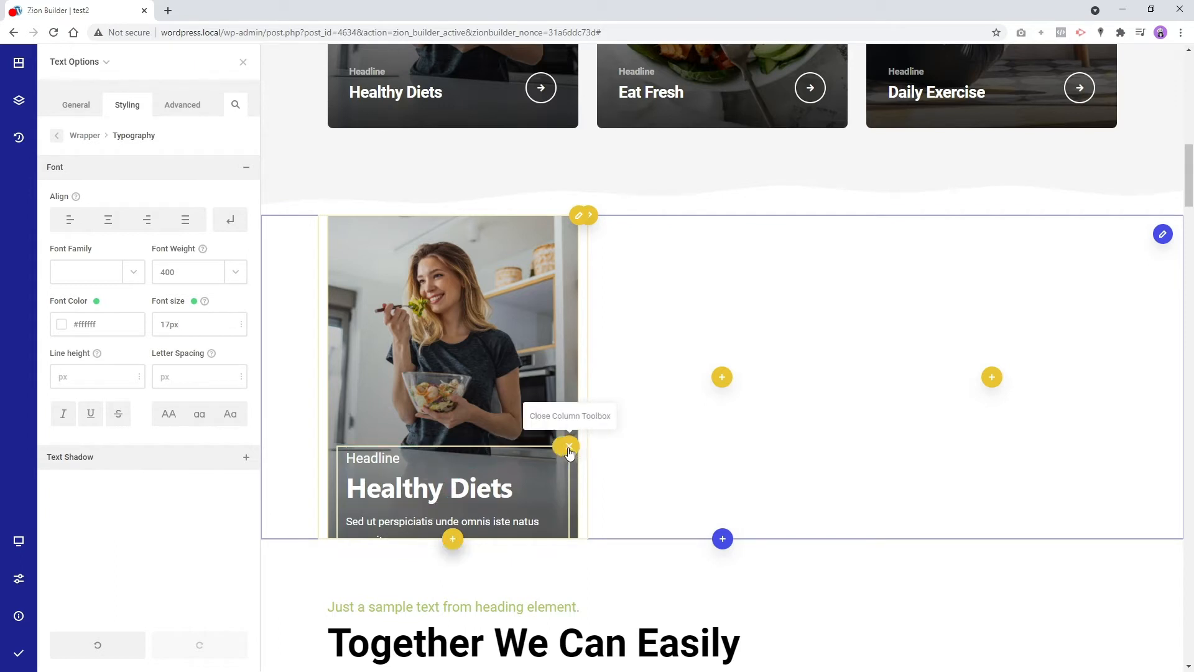
# Set the innermost column's maximum height to 186px in its wrapper sizing and close its options
pyautogui.moveTo(567, 445)
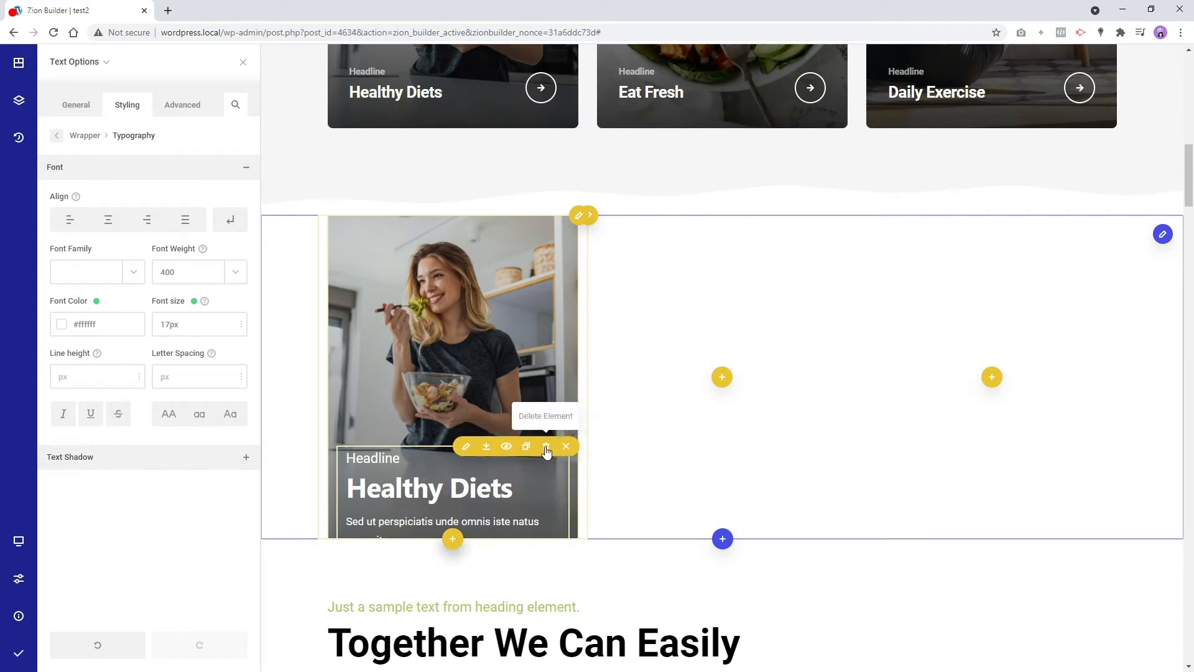
pyautogui.click(467, 453)
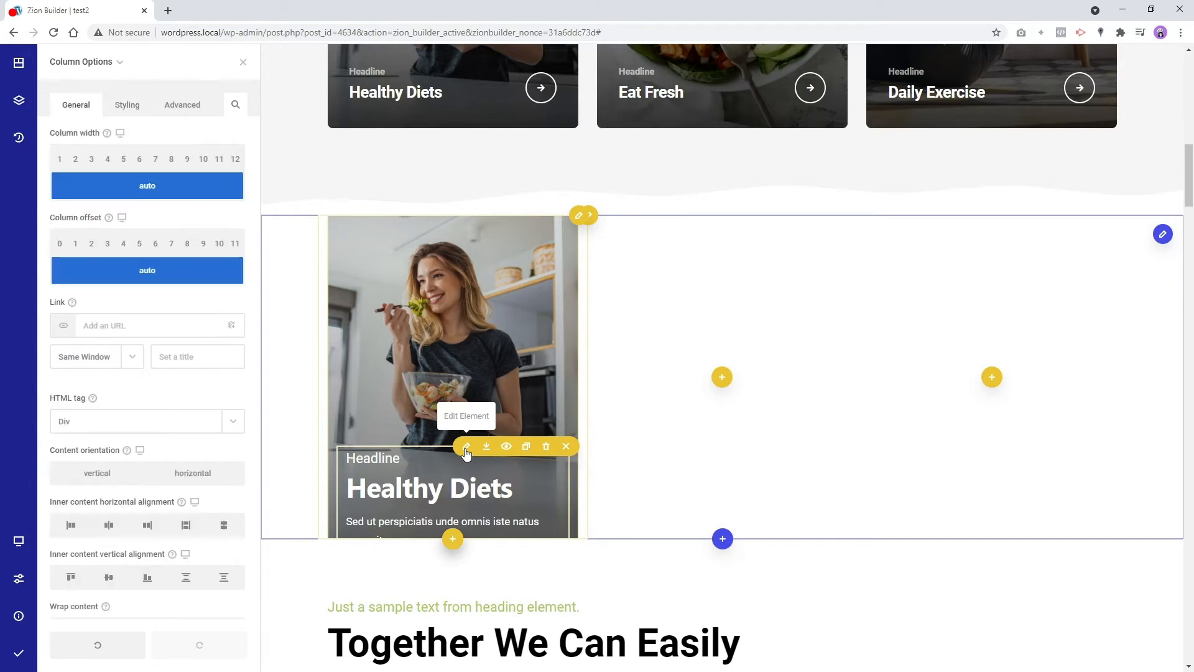
pyautogui.click(130, 116)
pyautogui.click(141, 158)
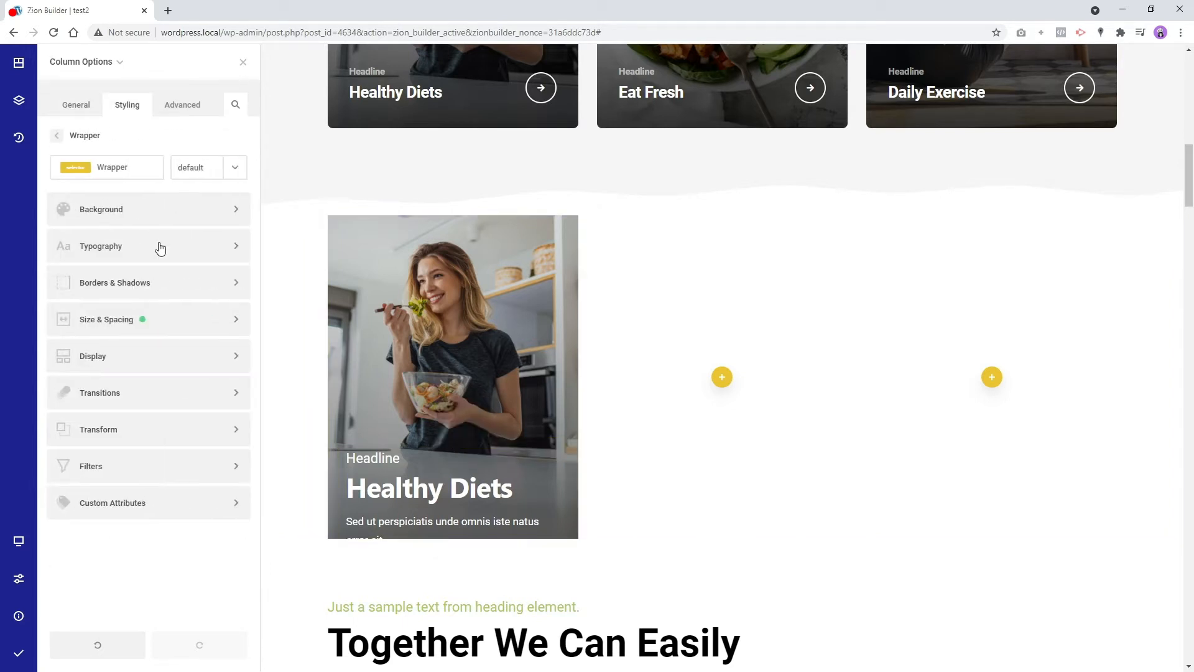
pyautogui.click(185, 323)
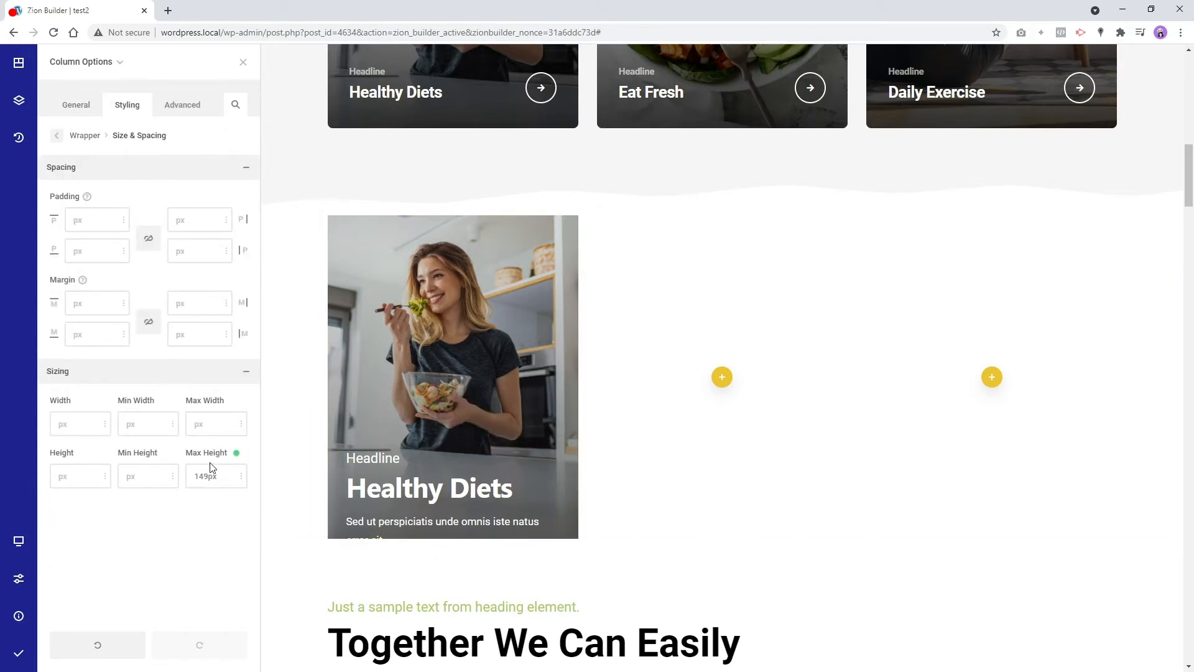
pyautogui.moveTo(210, 477); pyautogui.dragTo(213, 455)
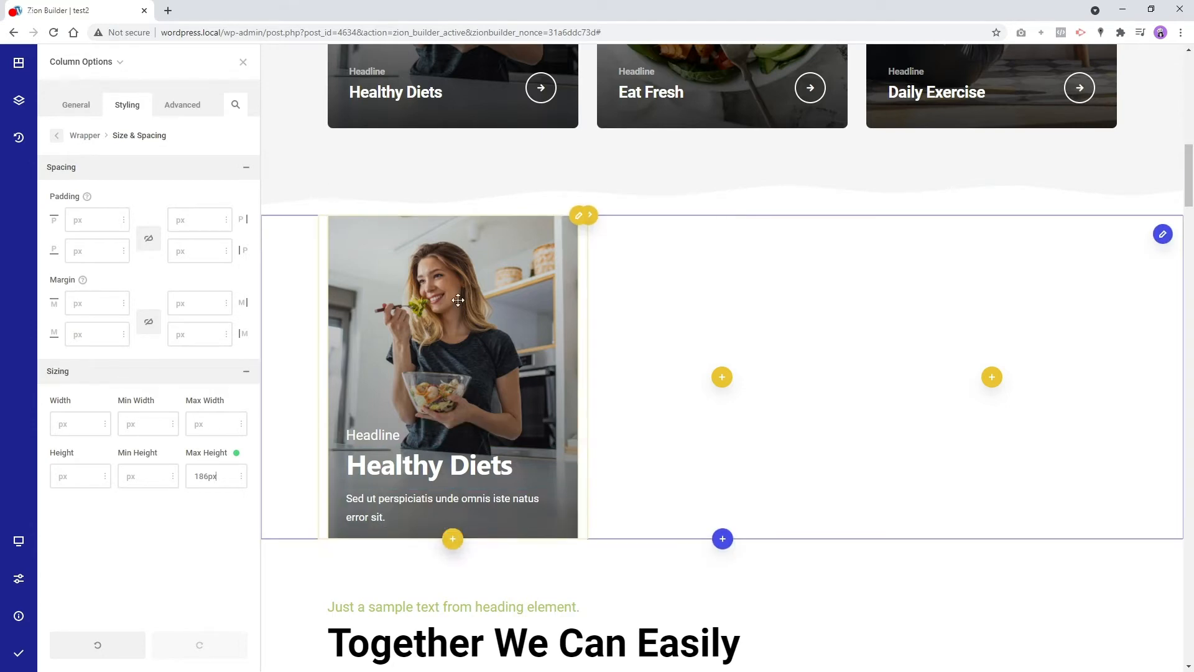
pyautogui.scroll(4, 479, 359)
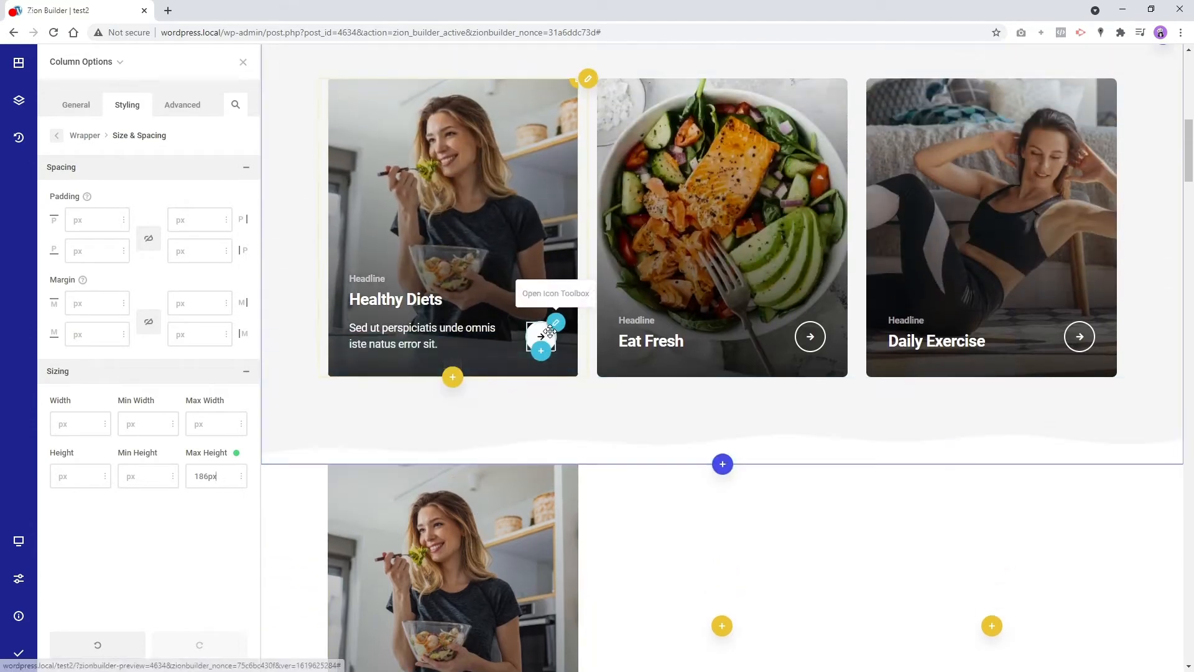
pyautogui.scroll(-4, 452, 405)
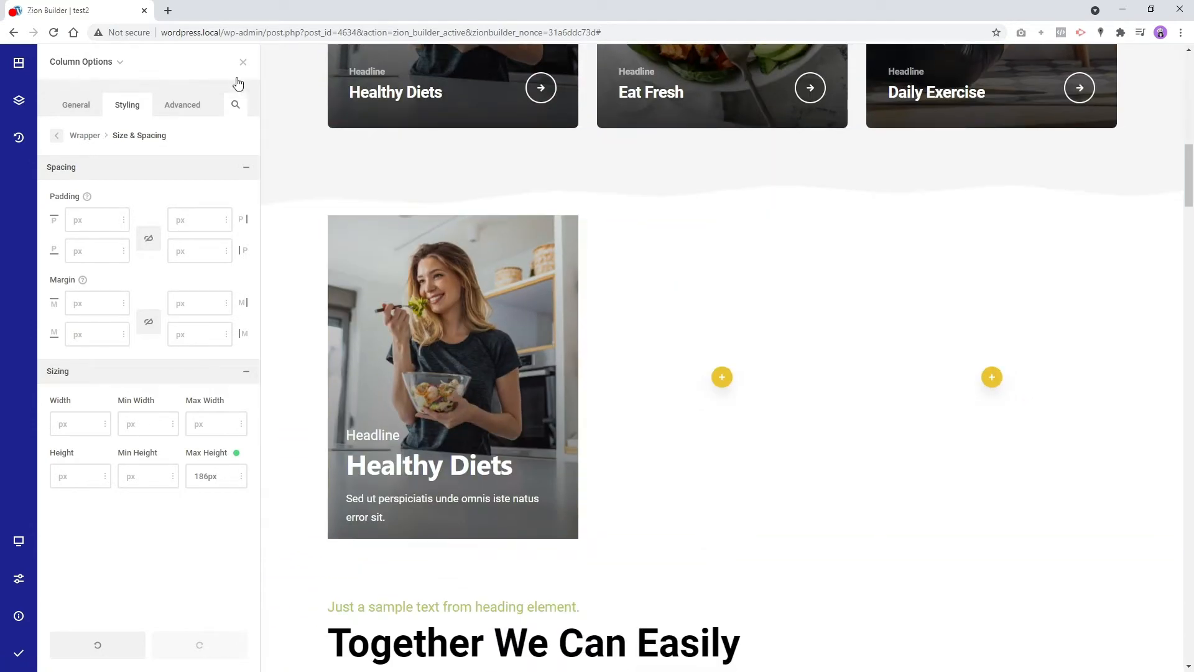
pyautogui.click(243, 64)
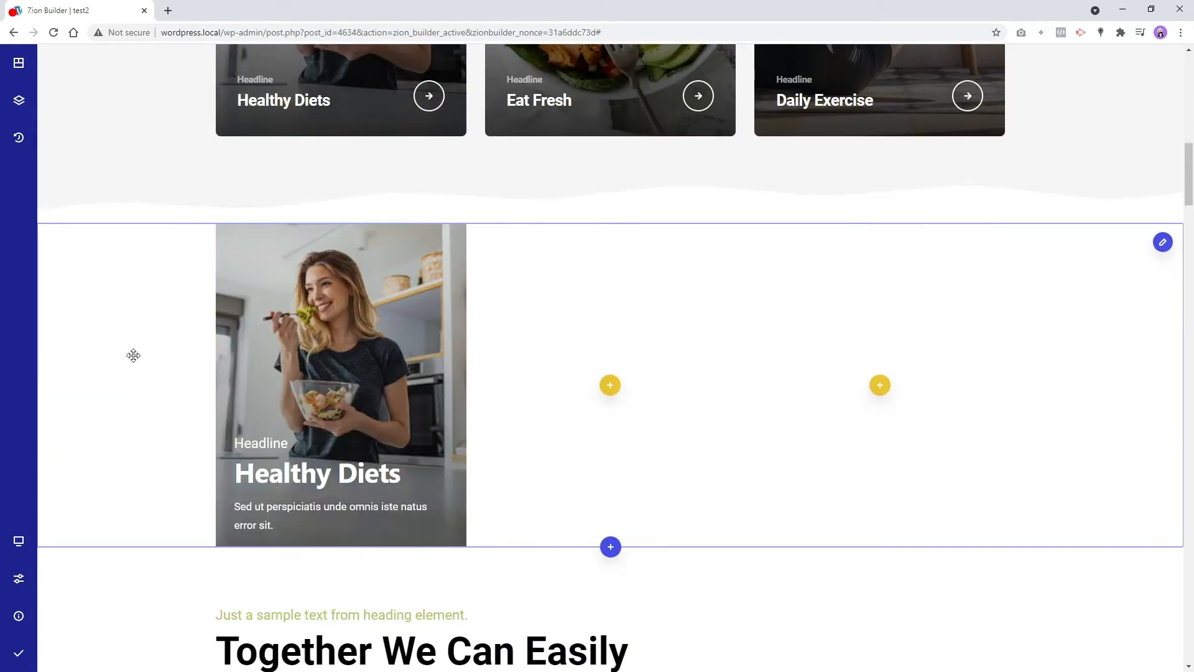
# Set a 6px border radius on all corners of the new Healthy Diets photo column in its wrapper border styling
pyautogui.scroll(4, 371, 428)
pyautogui.scroll(-3, 371, 428)
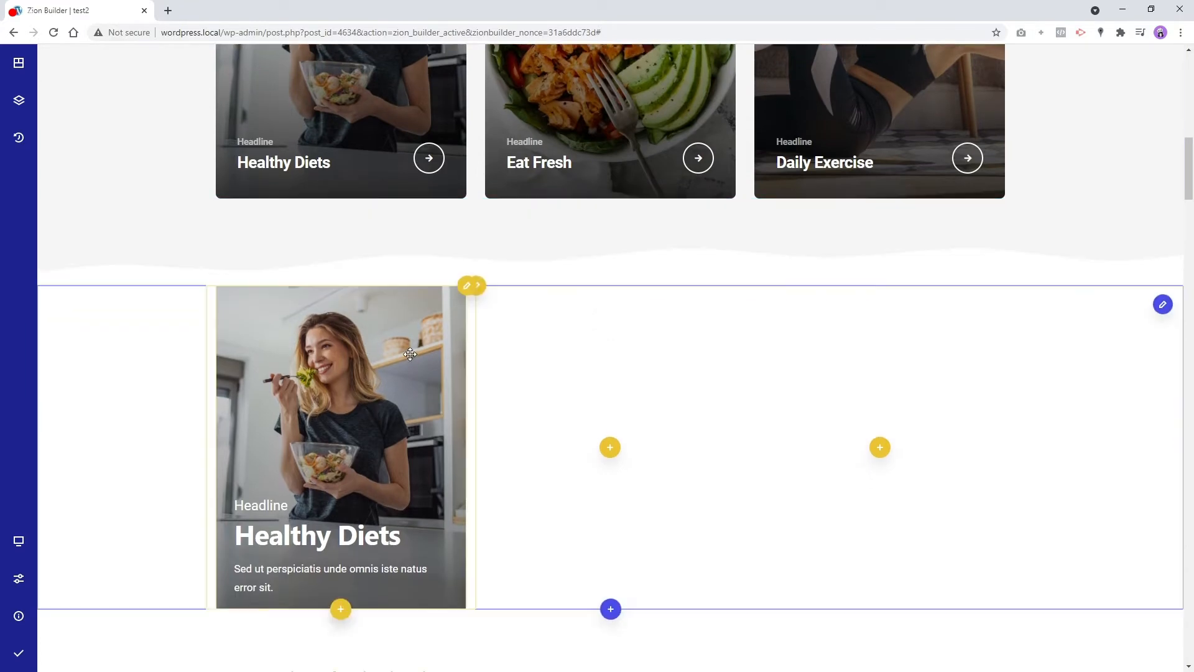
pyautogui.rightClick(427, 255)
pyautogui.click(460, 266)
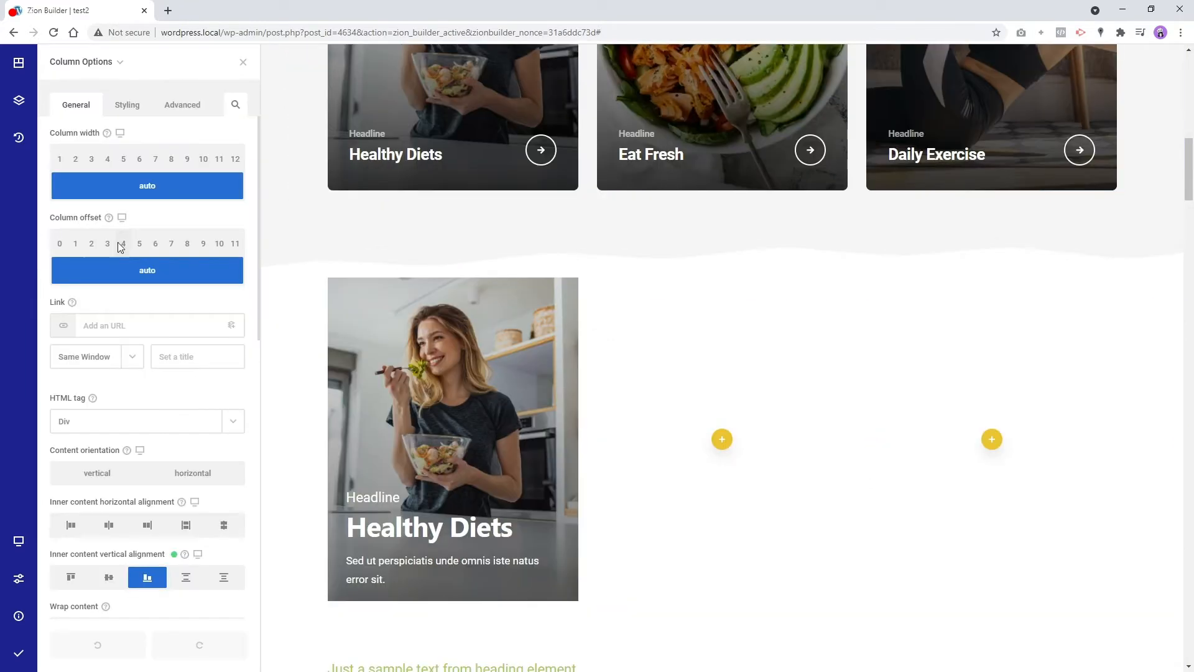
pyautogui.click(124, 105)
pyautogui.click(148, 160)
pyautogui.click(150, 292)
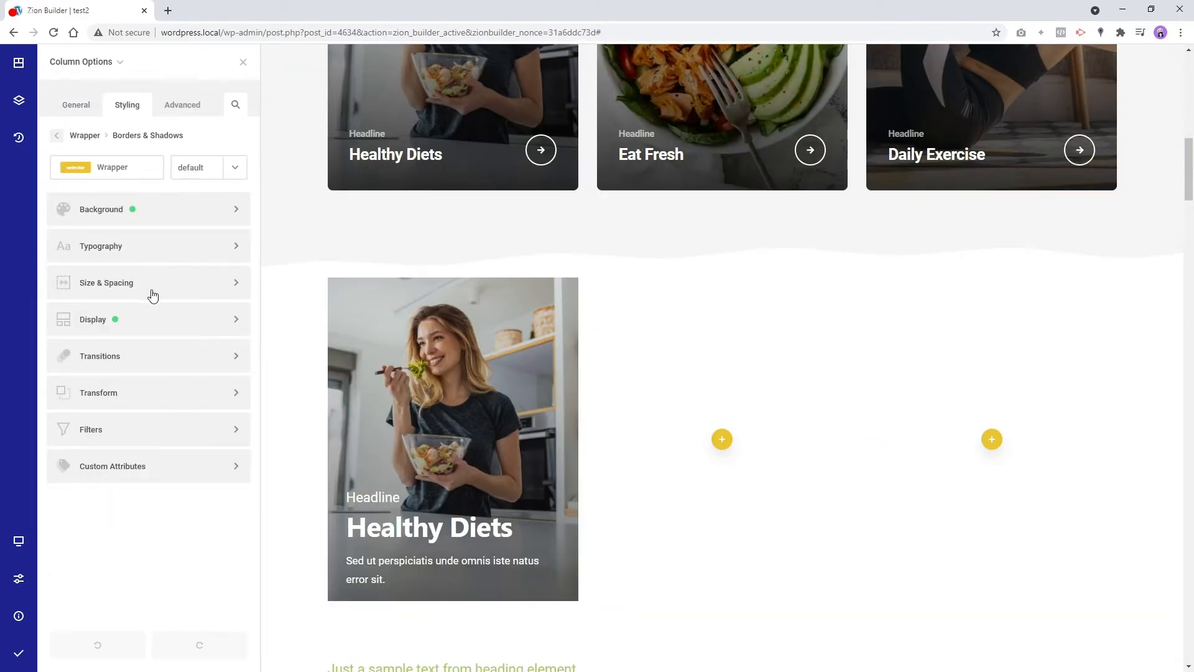
pyautogui.click(145, 385)
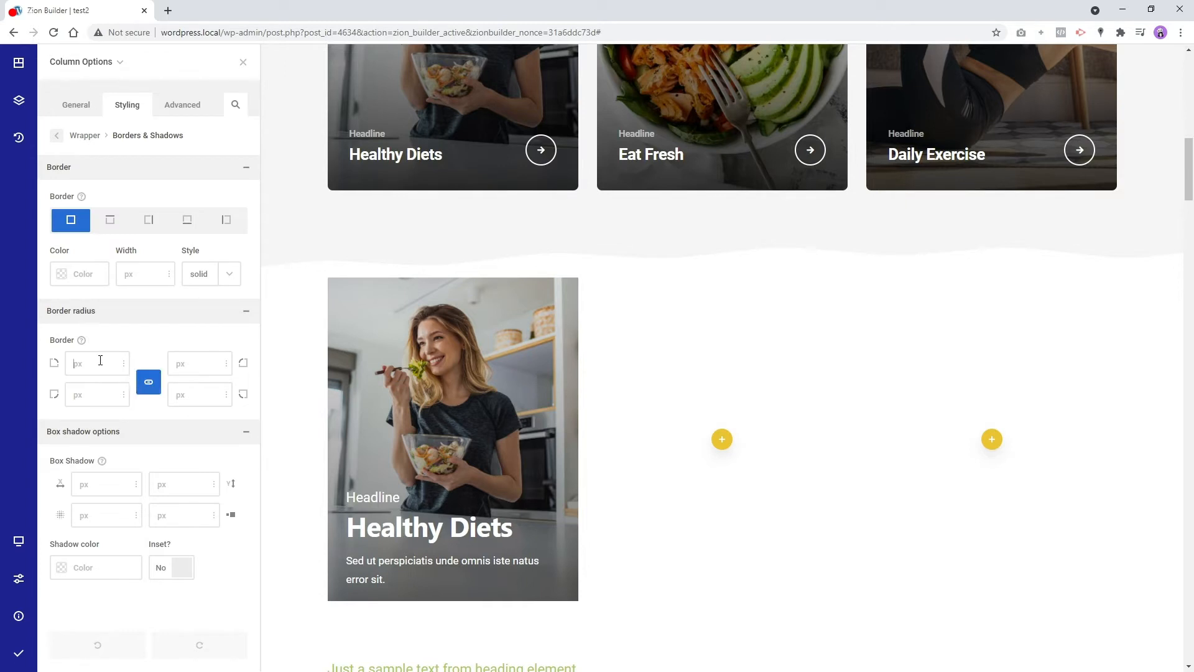
pyautogui.write('5')
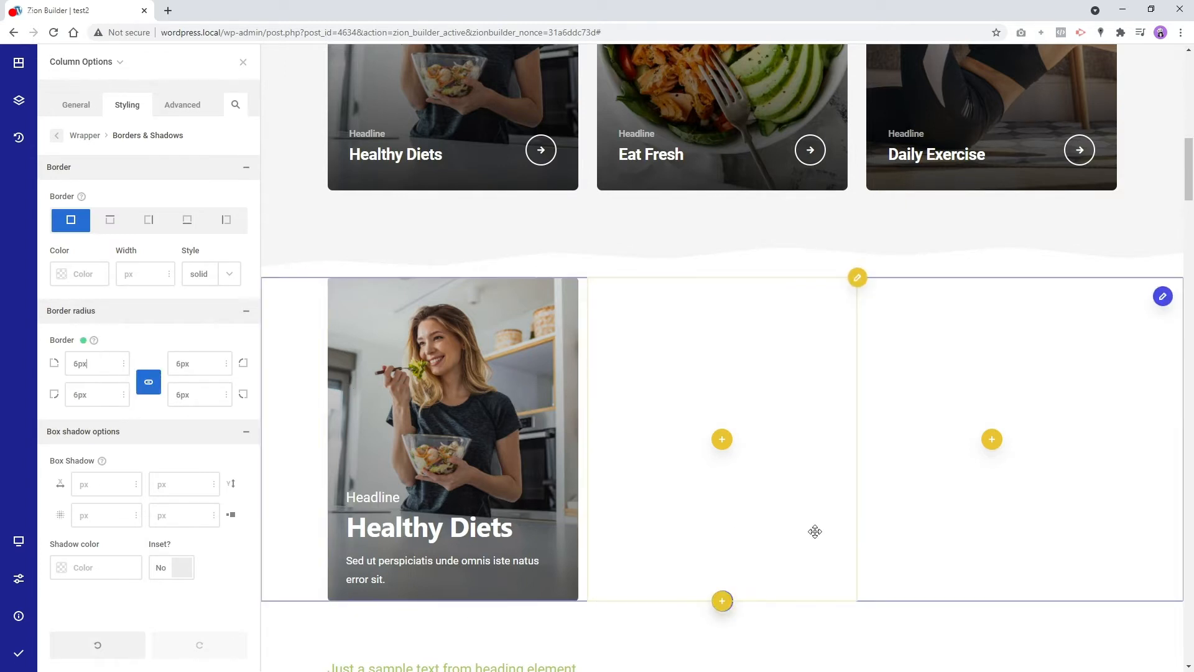
# Set the width of the inner column holding the new Healthy Diets texts to 80% in its wrapper sizing
pyautogui.scroll(3, 705, 468)
pyautogui.scroll(-5, 644, 466)
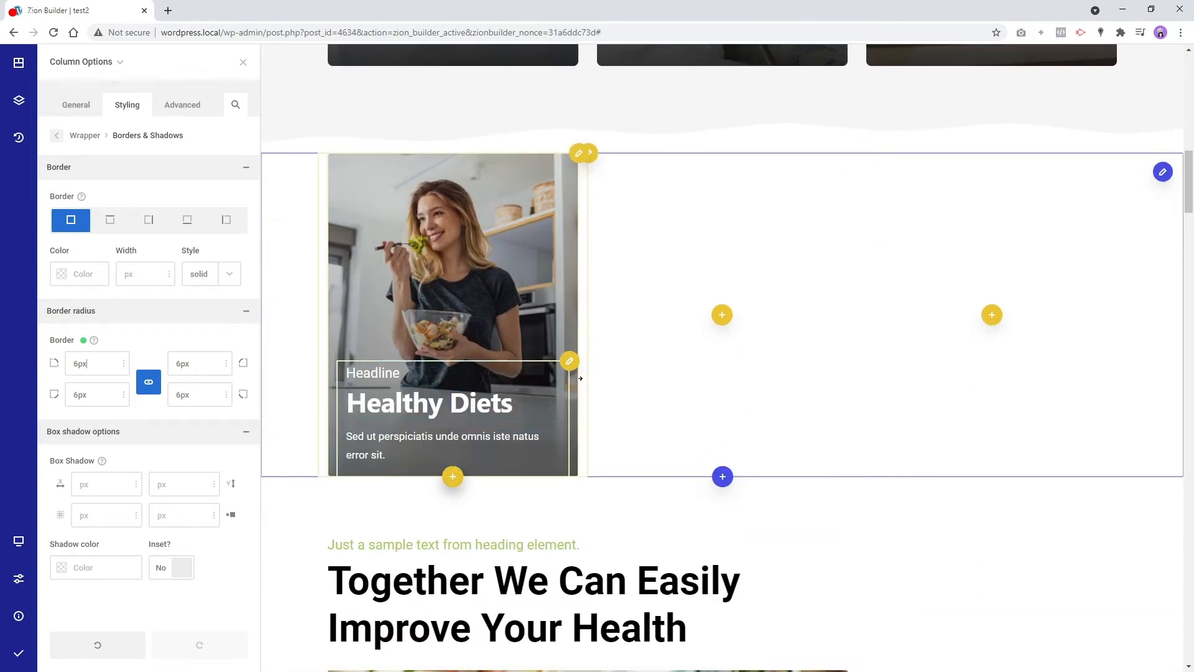
pyautogui.scroll(3, 552, 285)
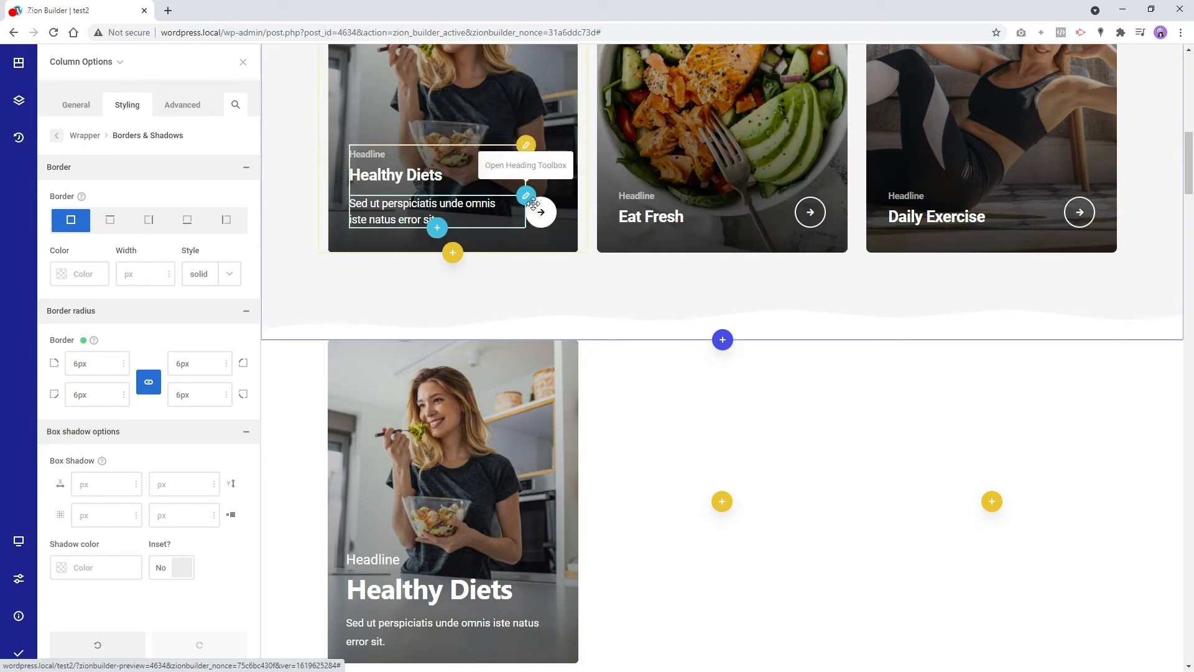
pyautogui.scroll(-4, 456, 277)
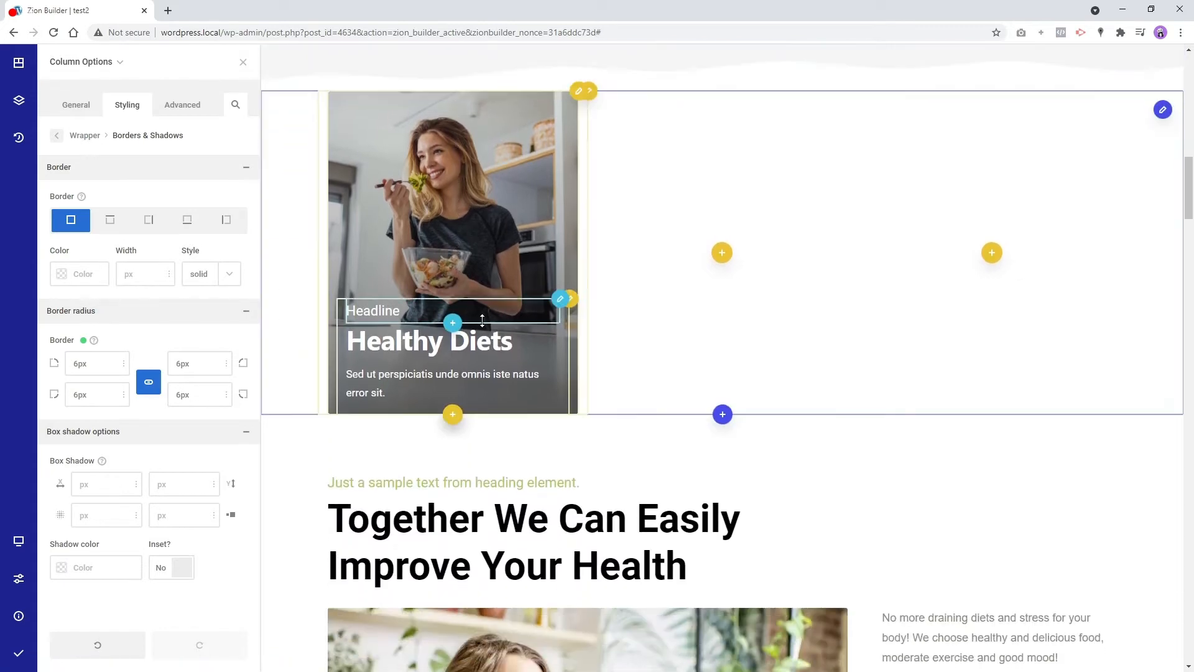
pyautogui.moveTo(569, 299)
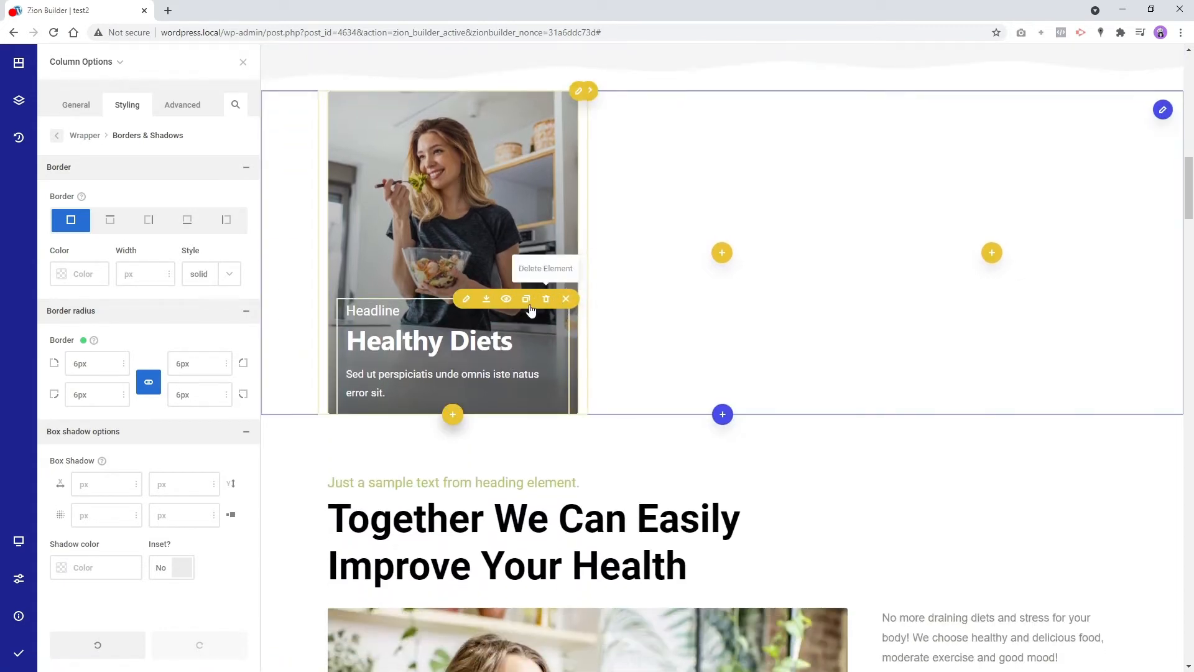
pyautogui.click(467, 300)
pyautogui.click(129, 107)
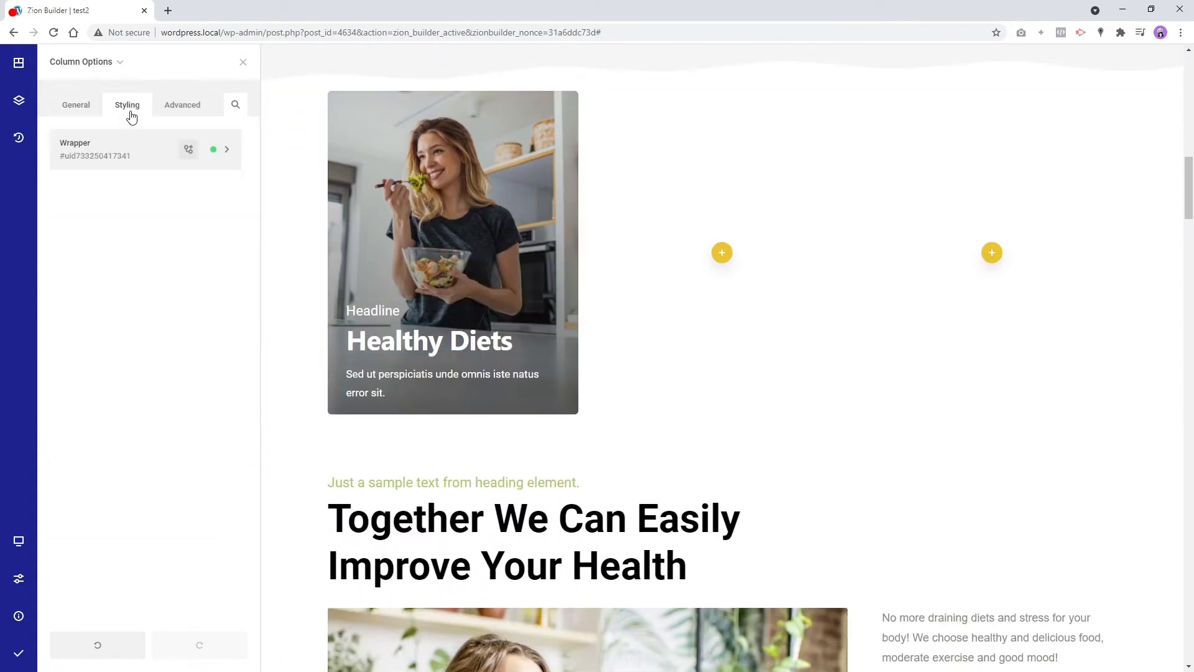
pyautogui.click(133, 155)
pyautogui.click(175, 330)
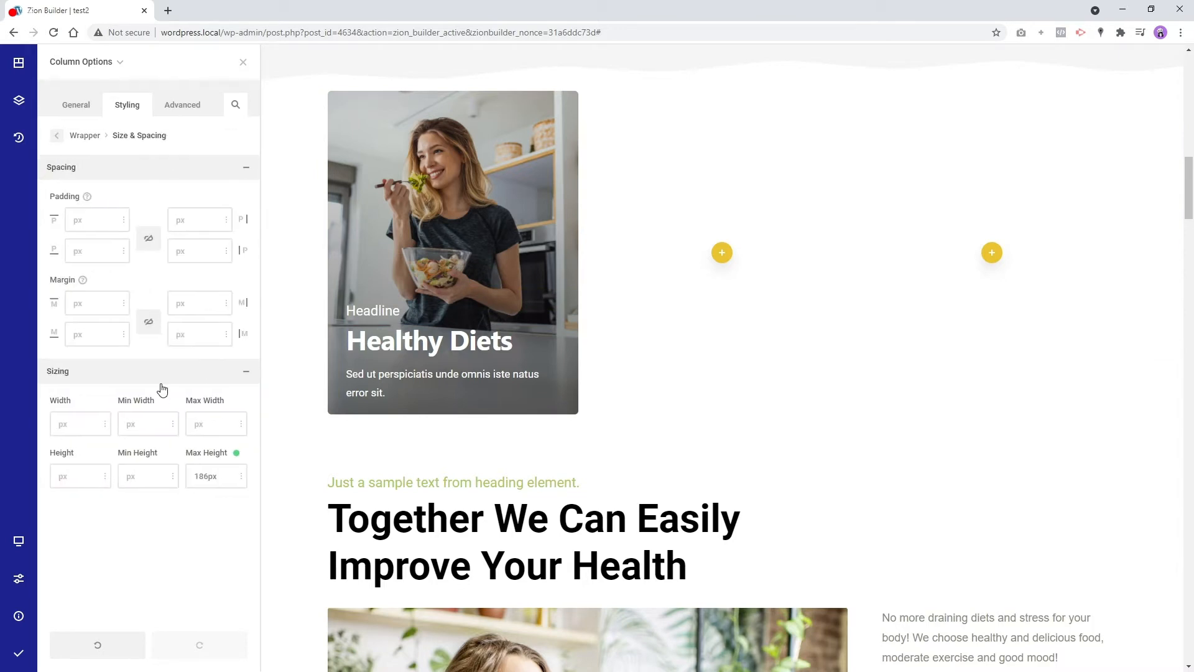
pyautogui.click(88, 422)
pyautogui.write('348')
pyautogui.write('%')
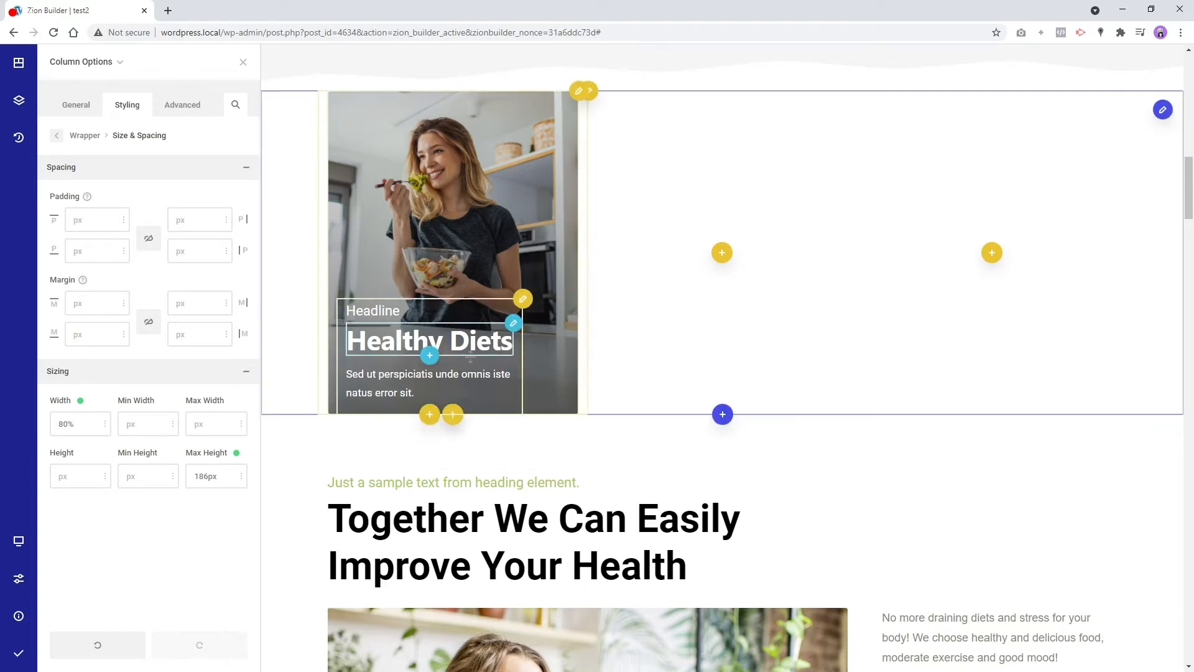
# Search the elements for "icon" and add an Icon element after the inner text column of the new card
pyautogui.scroll(3, 669, 341)
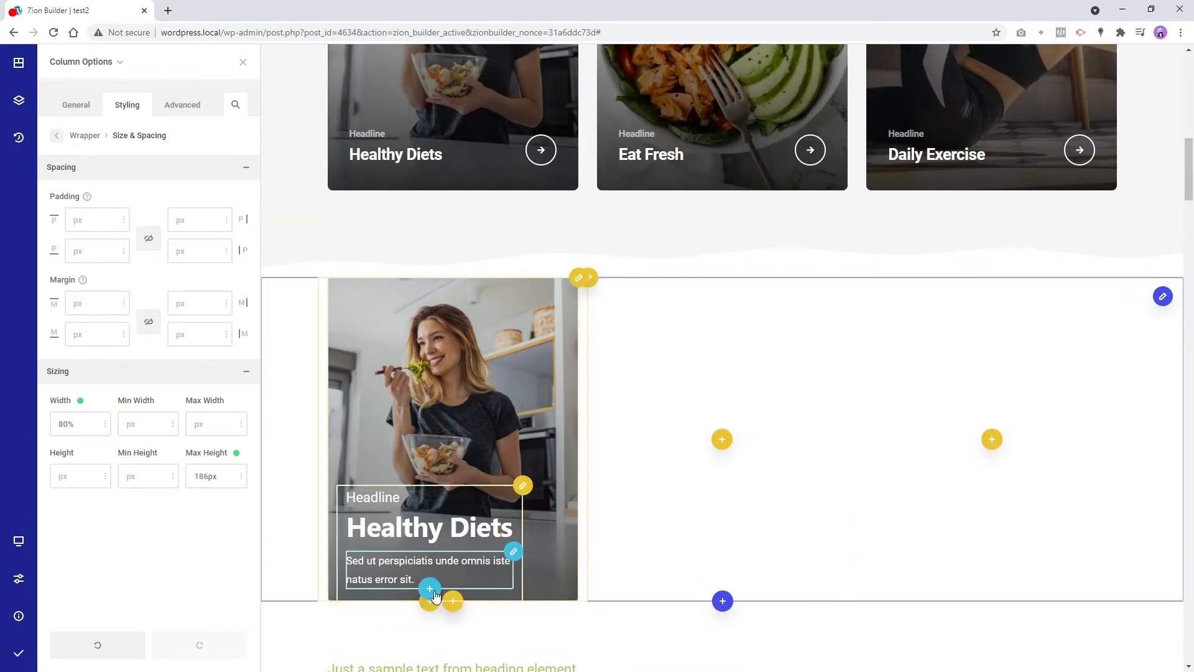
pyautogui.click(431, 602)
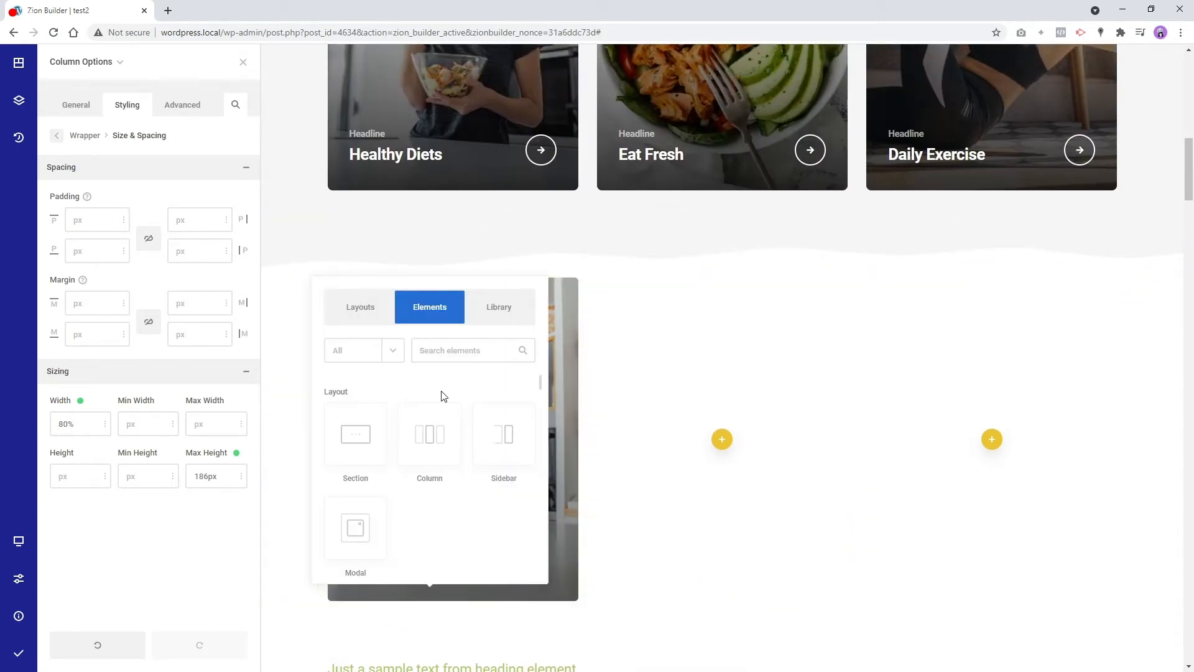
pyautogui.write('icon')
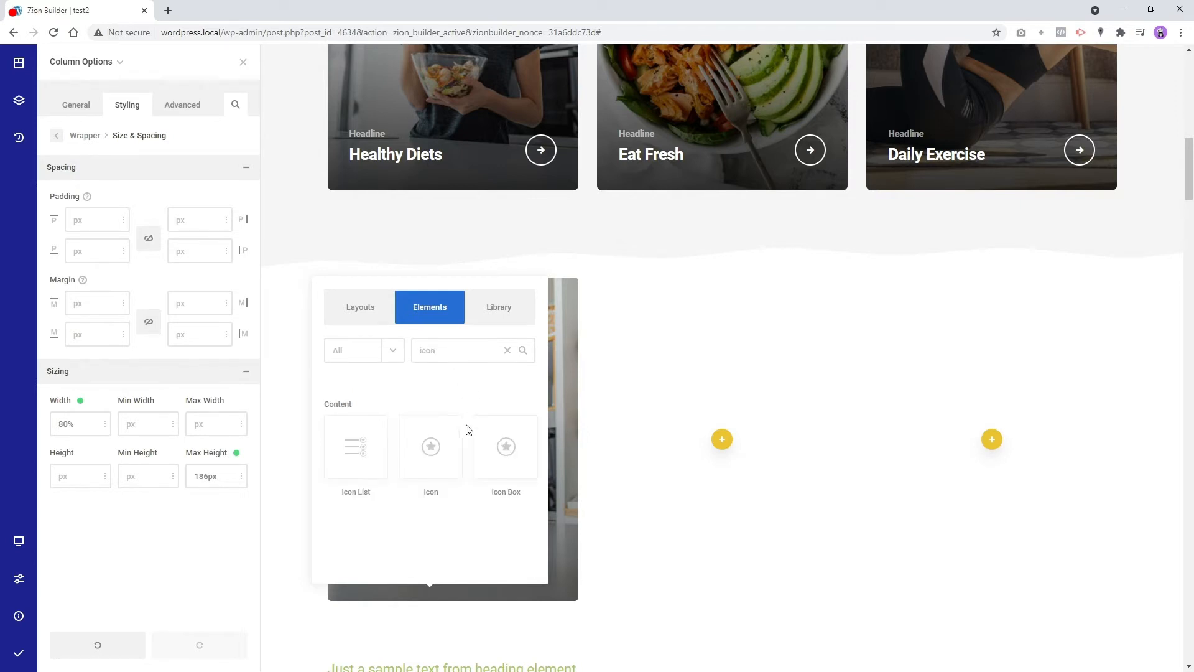
pyautogui.click(445, 454)
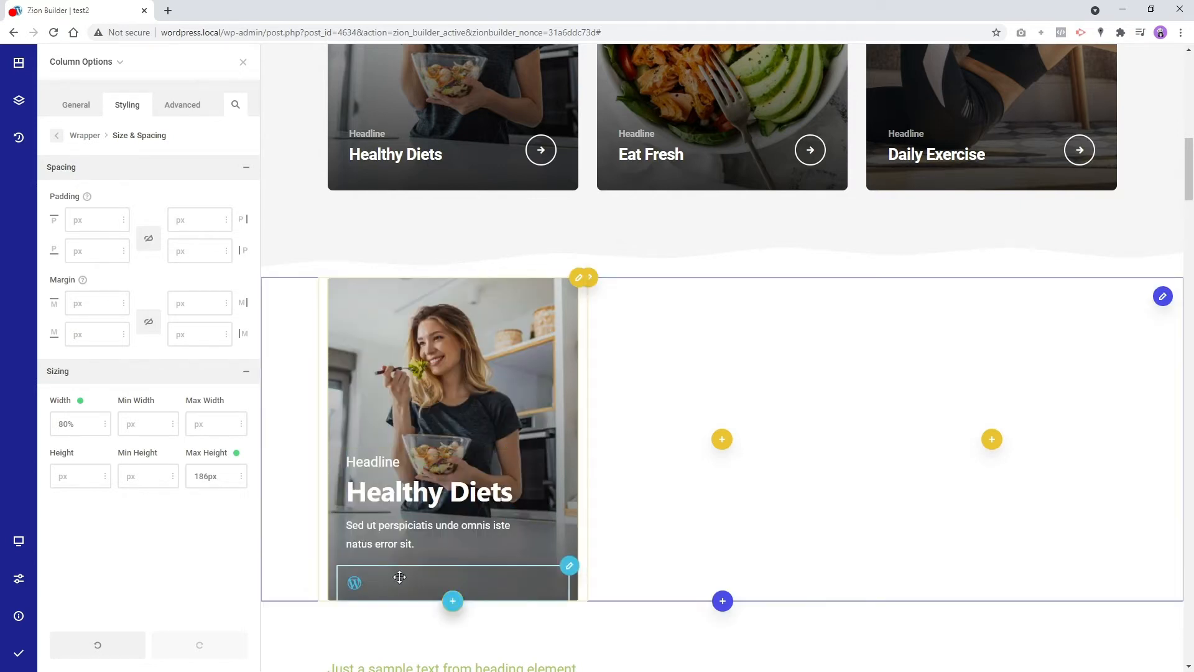
# Set the new icon's position to absolute in its wrapper display styling
pyautogui.click(441, 578)
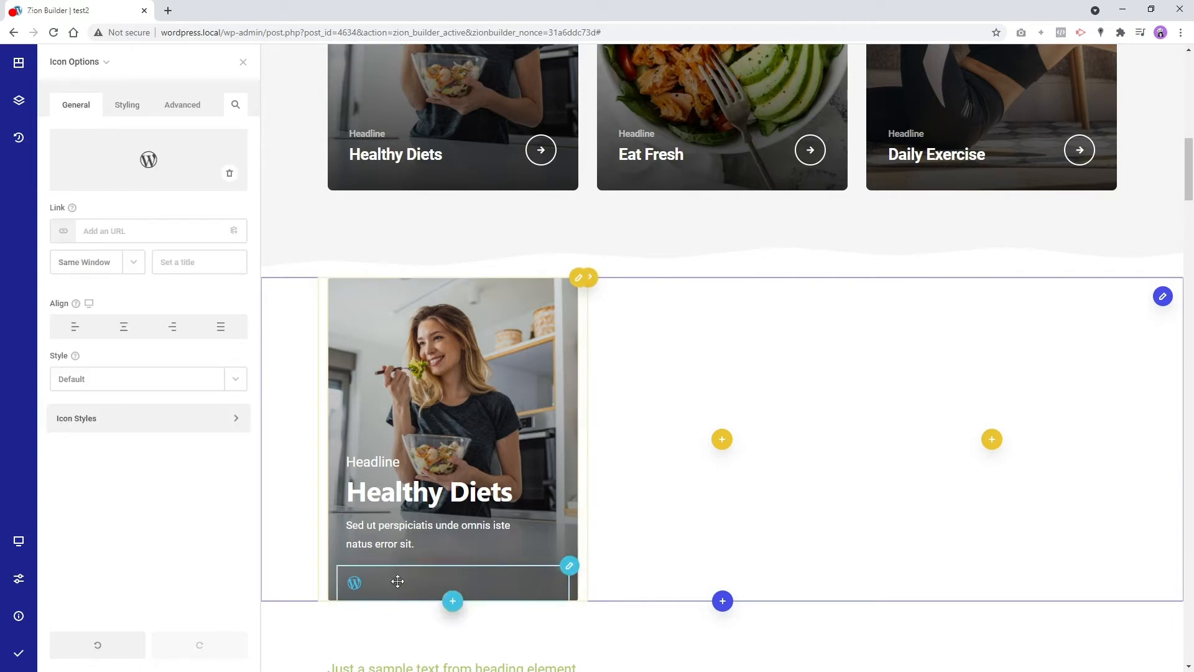
pyautogui.click(127, 106)
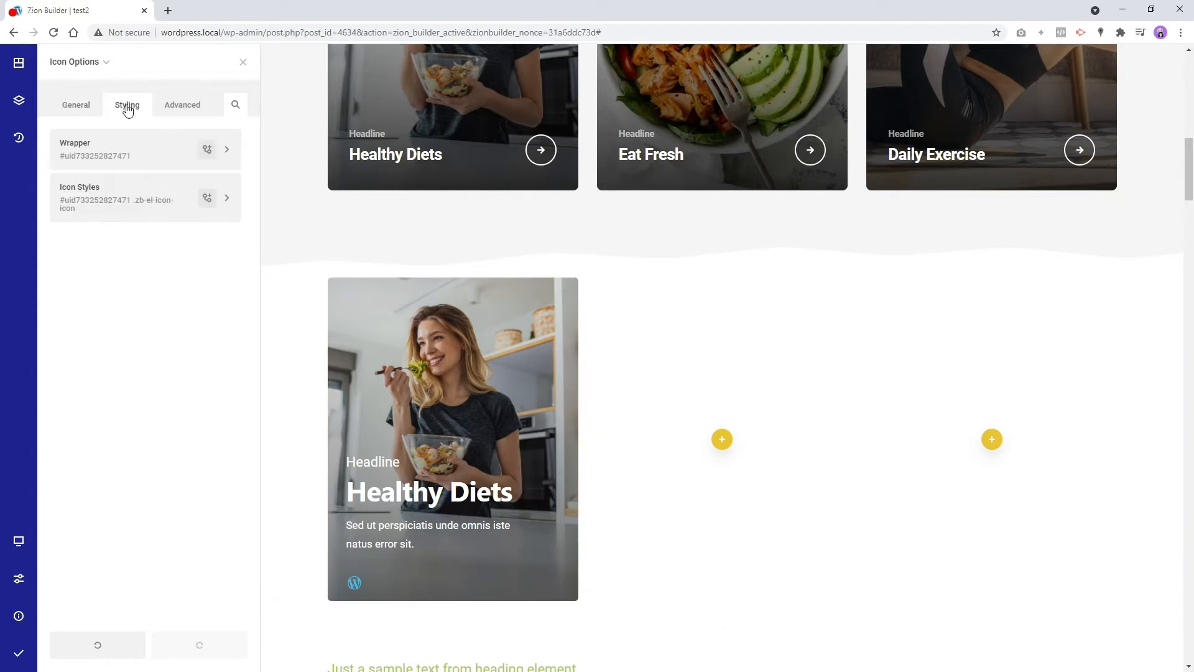
pyautogui.click(116, 155)
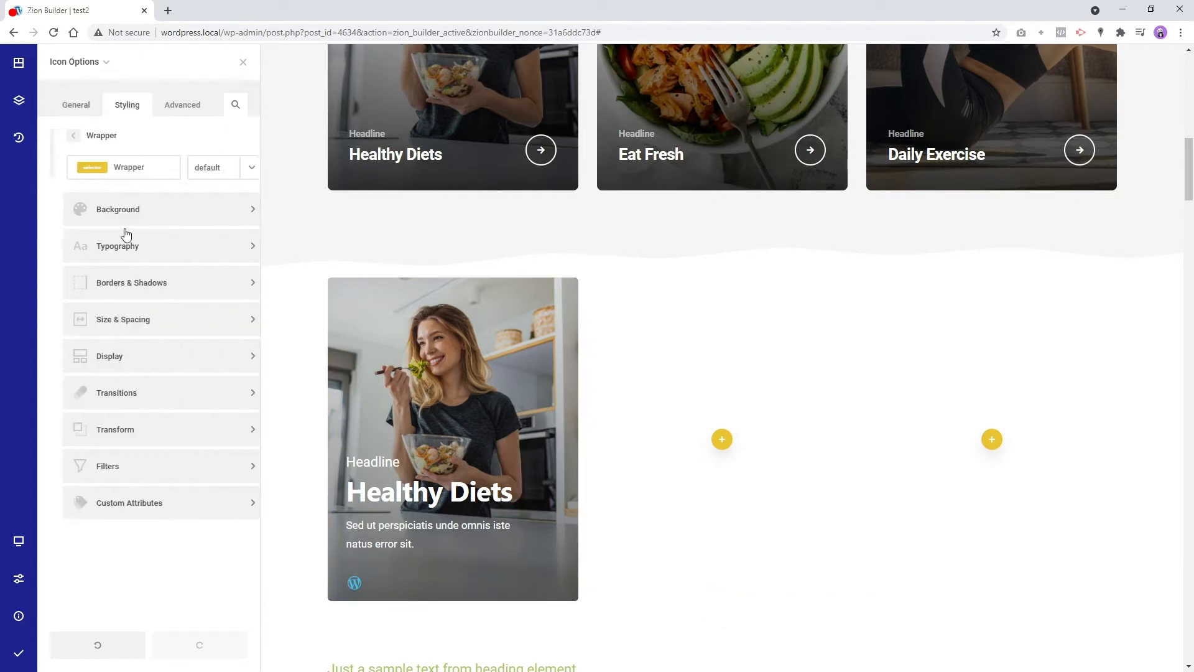
pyautogui.click(128, 361)
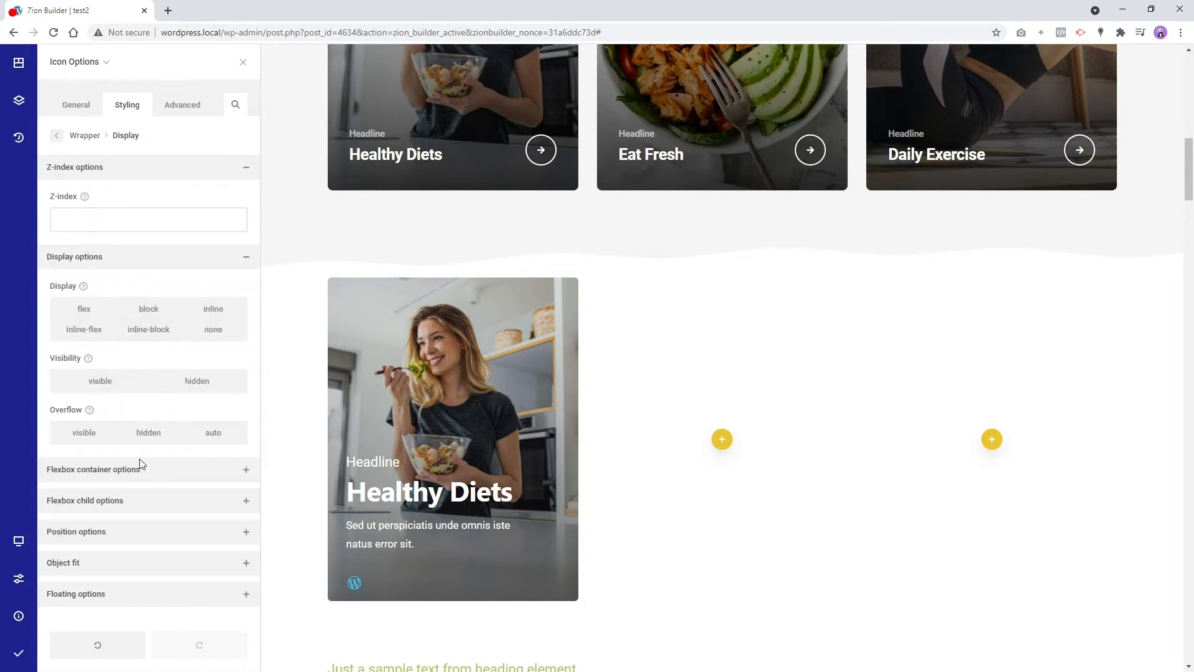
pyautogui.click(87, 530)
pyautogui.scroll(-2, 87, 530)
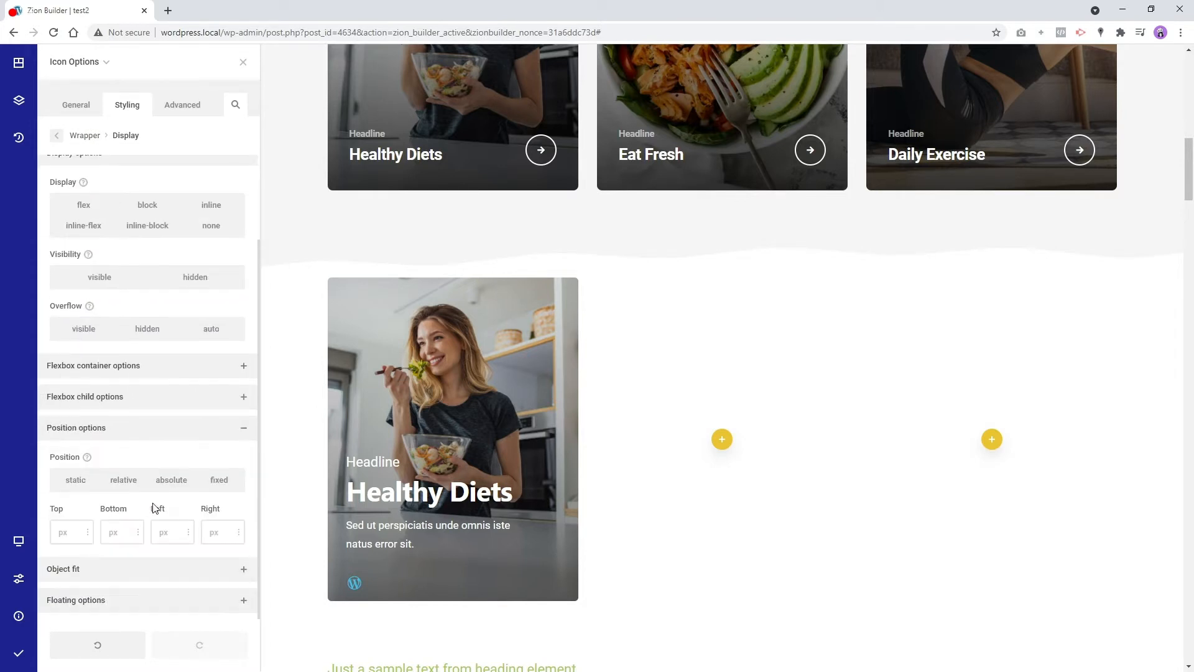
pyautogui.click(173, 482)
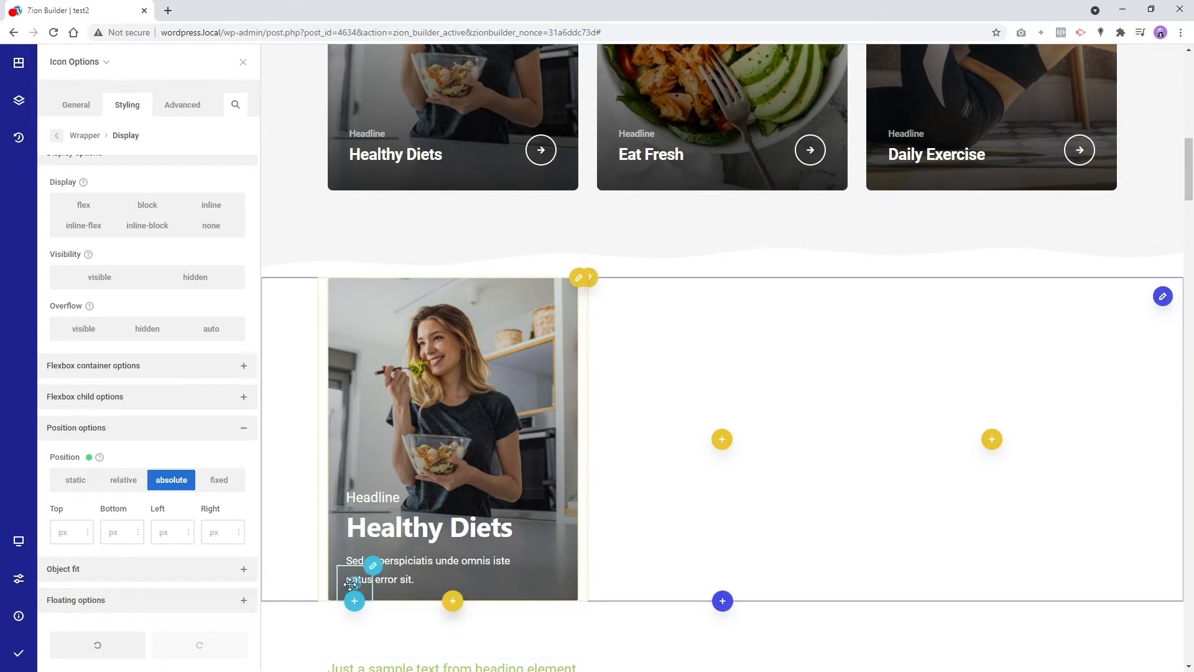
# Set the icon's position offsets to 42px from the bottom and 27px from the right
pyautogui.click(215, 532)
pyautogui.write('0')
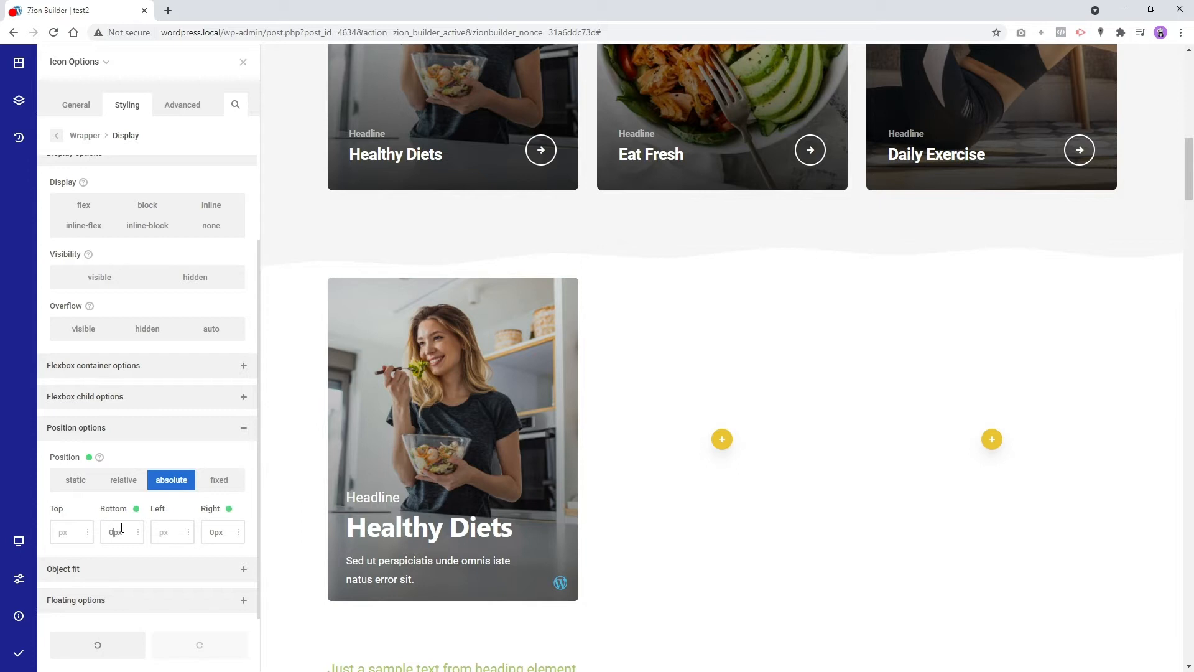
pyautogui.moveTo(122, 532); pyautogui.dragTo(122, 517)
pyautogui.moveTo(212, 532); pyautogui.dragTo(219, 521)
pyautogui.moveTo(223, 531); pyautogui.dragTo(222, 533)
pyautogui.moveTo(124, 532)
pyautogui.mouseDown()
pyautogui.moveTo(127, 542)
pyautogui.moveTo(128, 515)
pyautogui.moveTo(125, 527)
pyautogui.mouseUp()
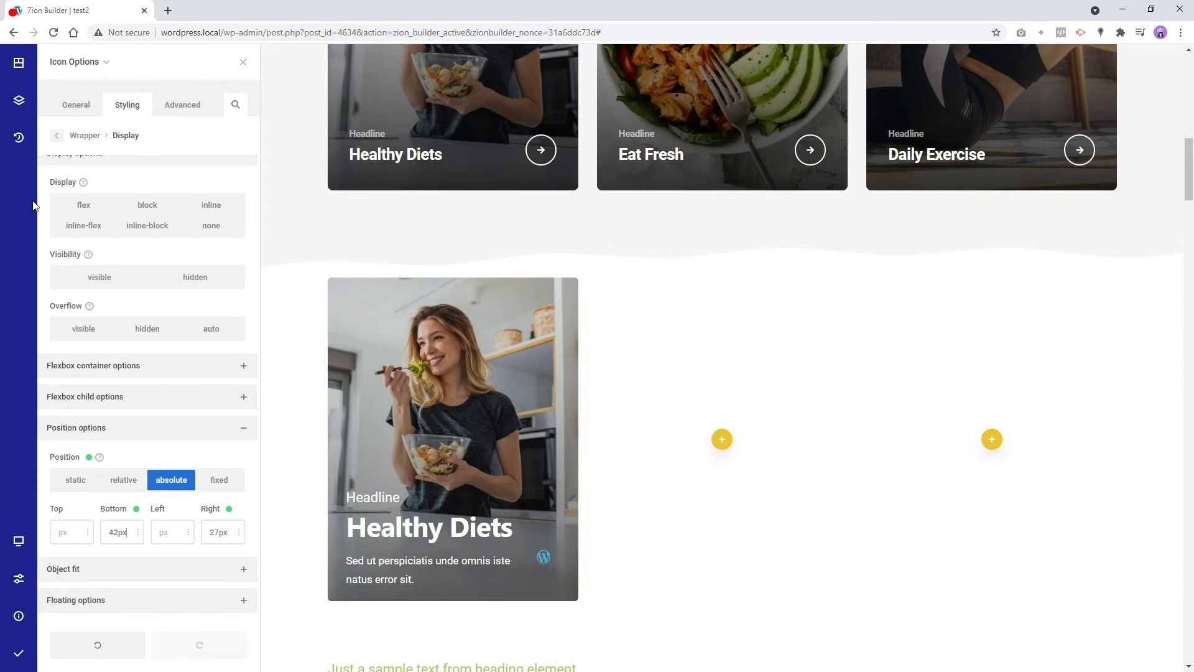
# Replace the WordPress icon with the arrow-right icon, searching the icon library for "arrow"
pyautogui.click(66, 107)
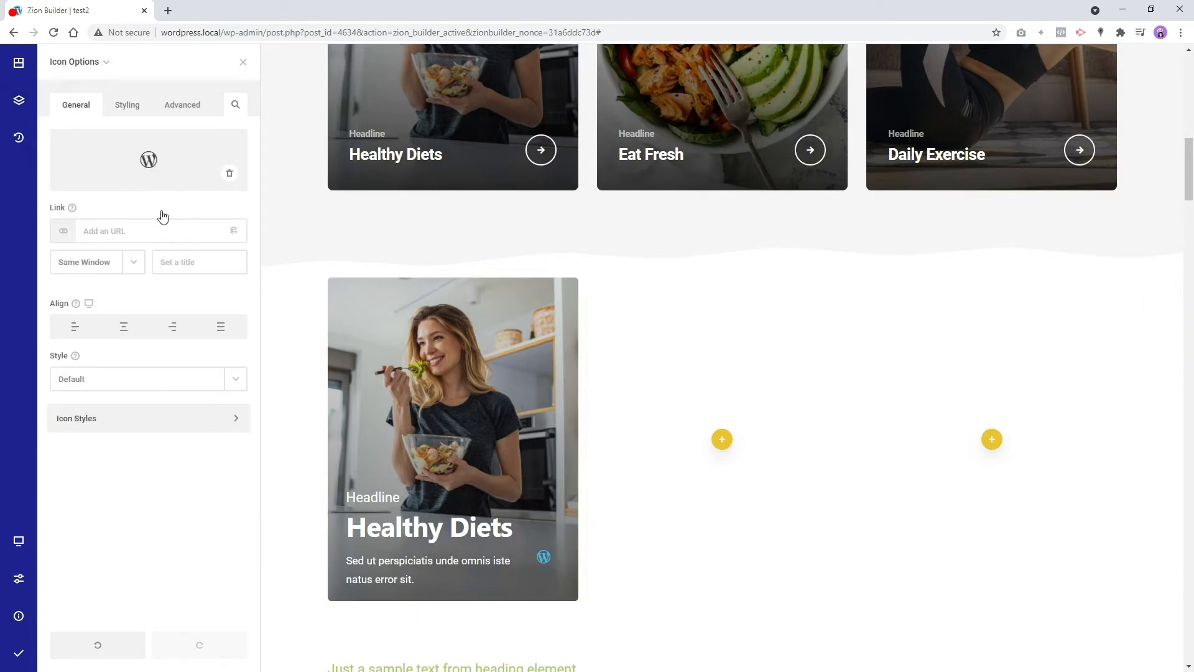
pyautogui.click(212, 162)
pyautogui.click(667, 245)
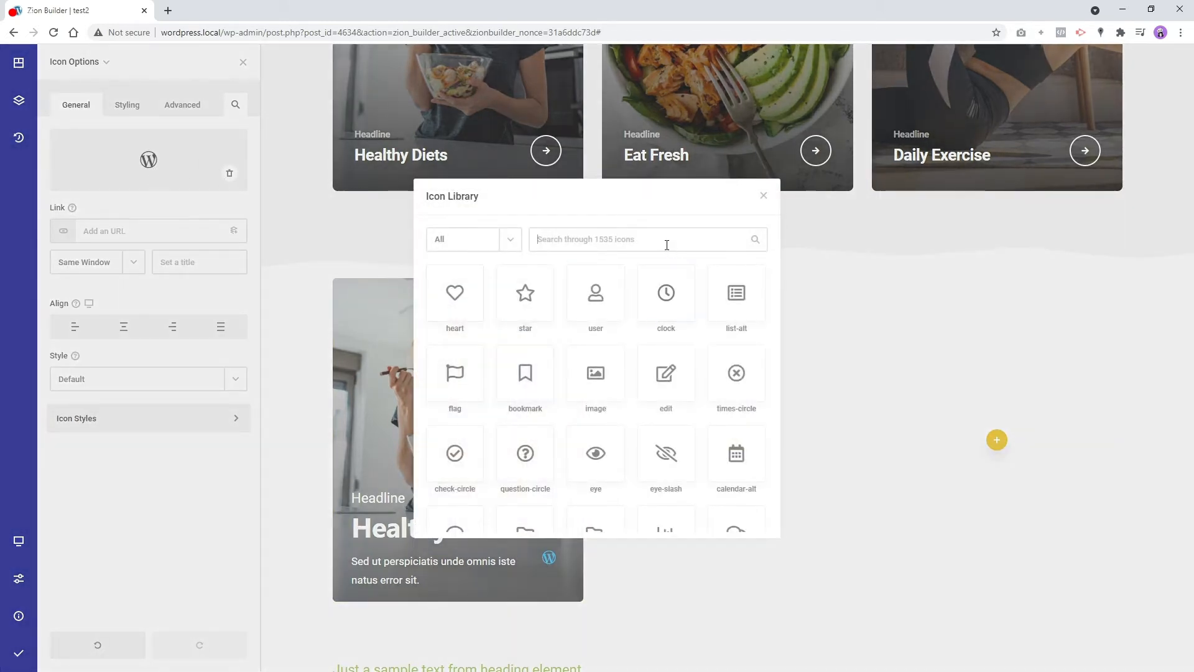
pyautogui.write('arrow')
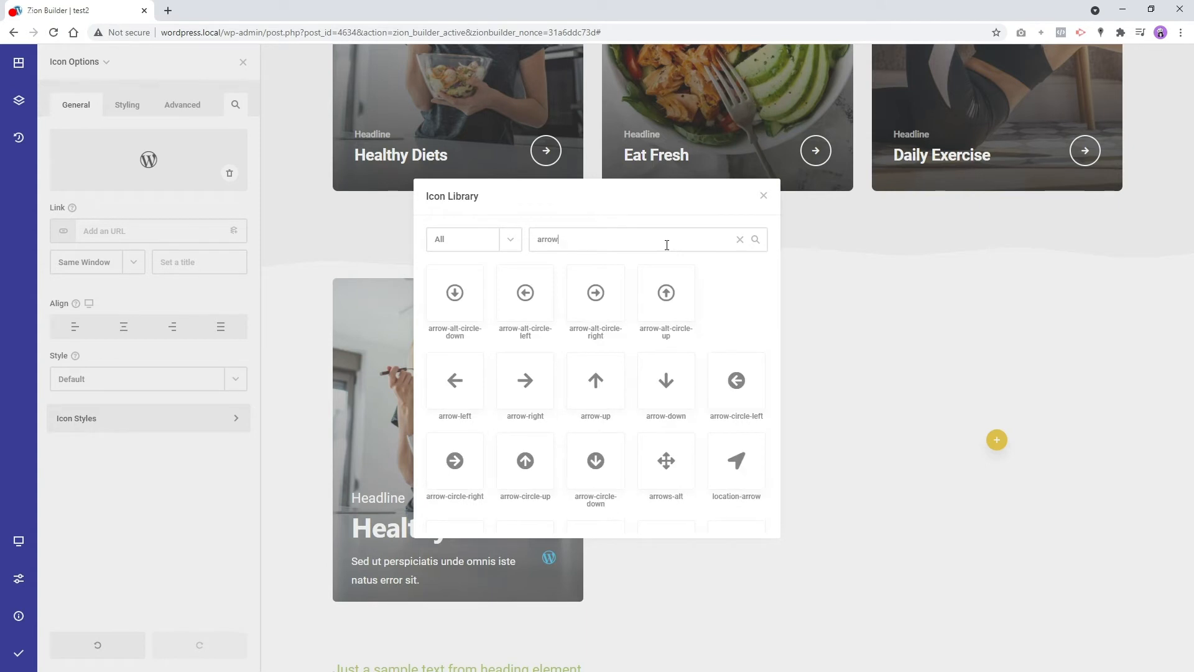
pyautogui.click(536, 399)
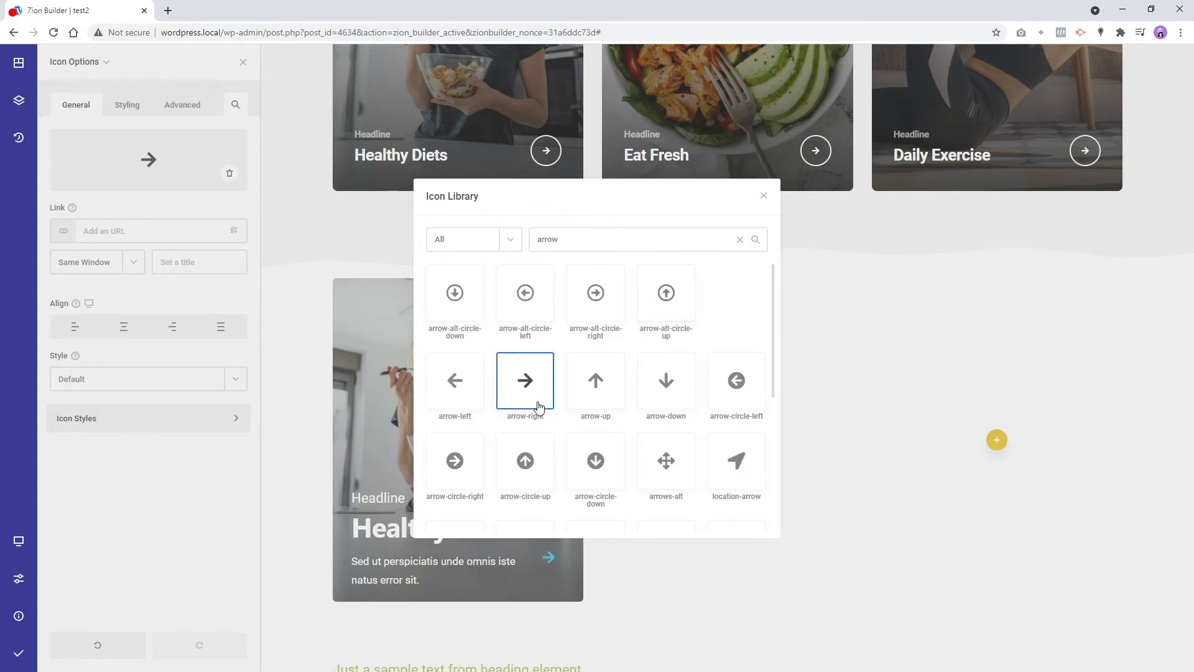
pyautogui.click(215, 495)
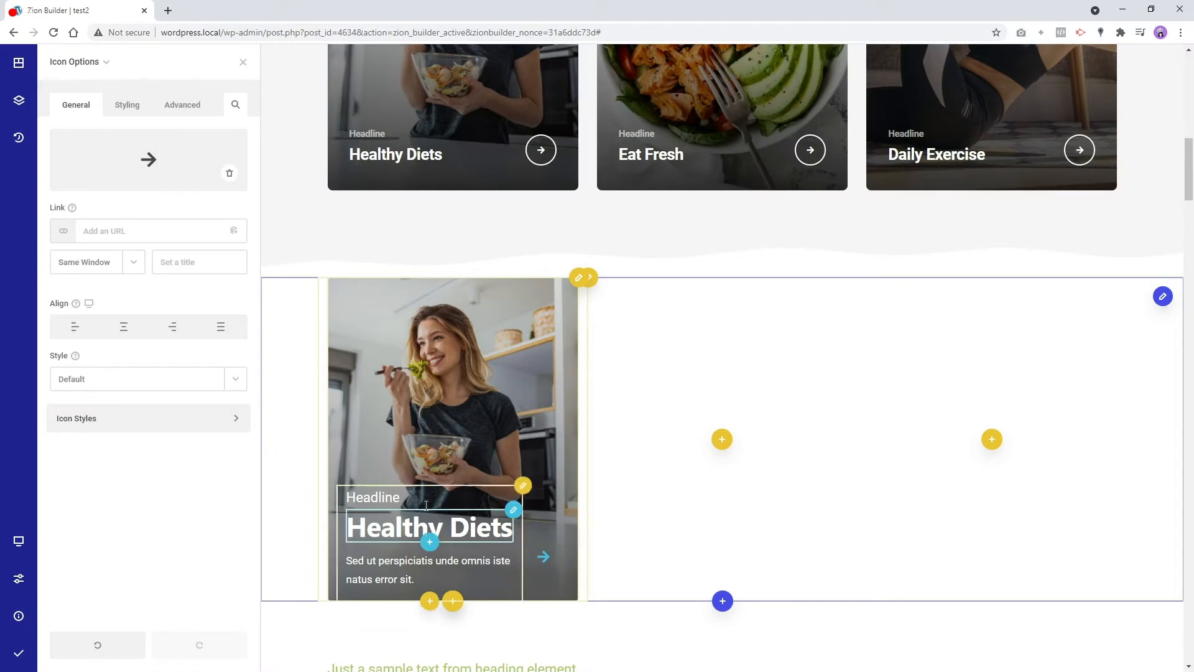
# Set the arrow icon's font color to white, #ffffff, and its font size to 13px in the wrapper typography
pyautogui.click(135, 103)
pyautogui.click(125, 160)
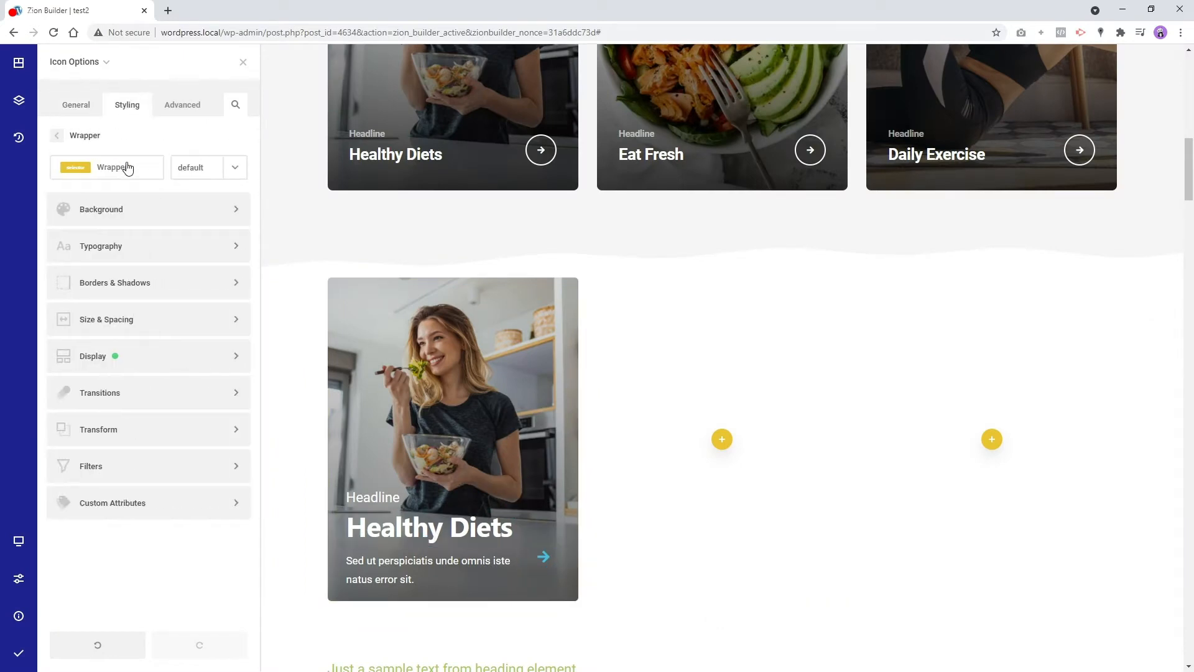
pyautogui.click(109, 251)
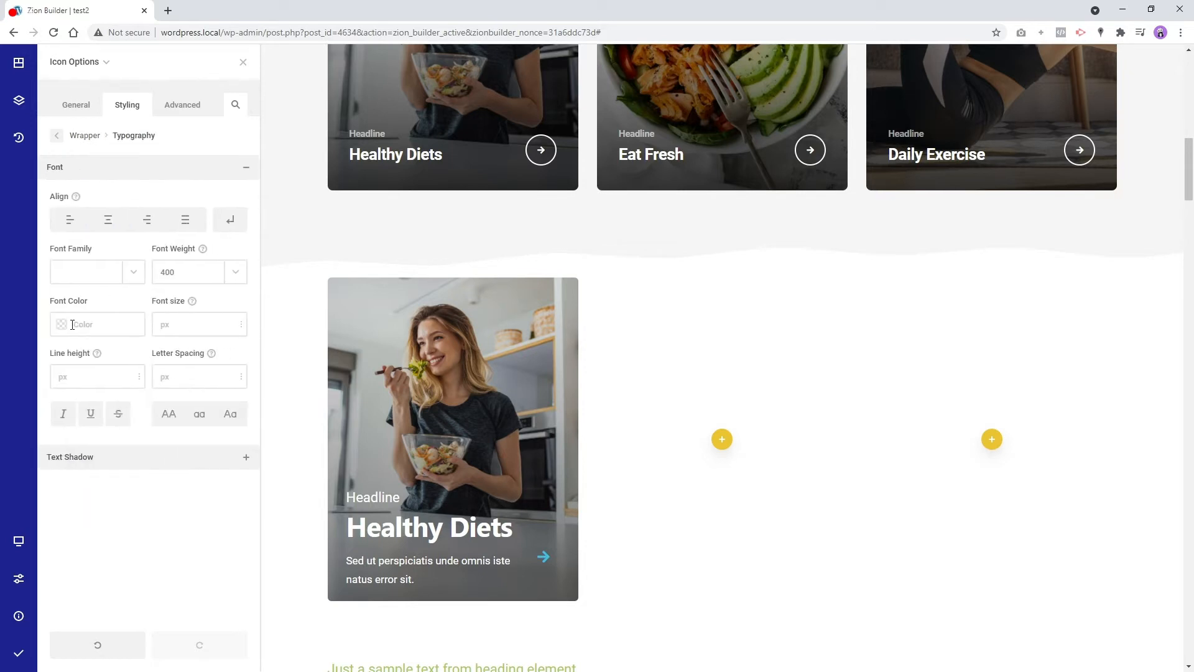
pyautogui.click(63, 327)
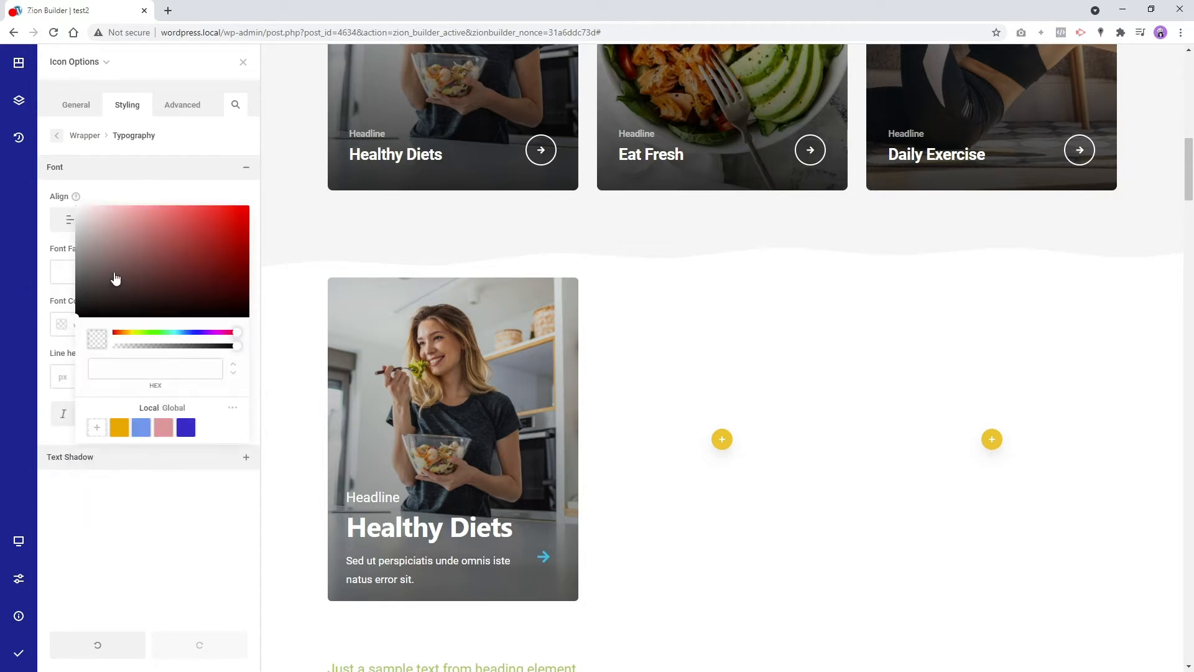
pyautogui.moveTo(114, 275); pyautogui.dragTo(70, 203)
pyautogui.click(23, 165)
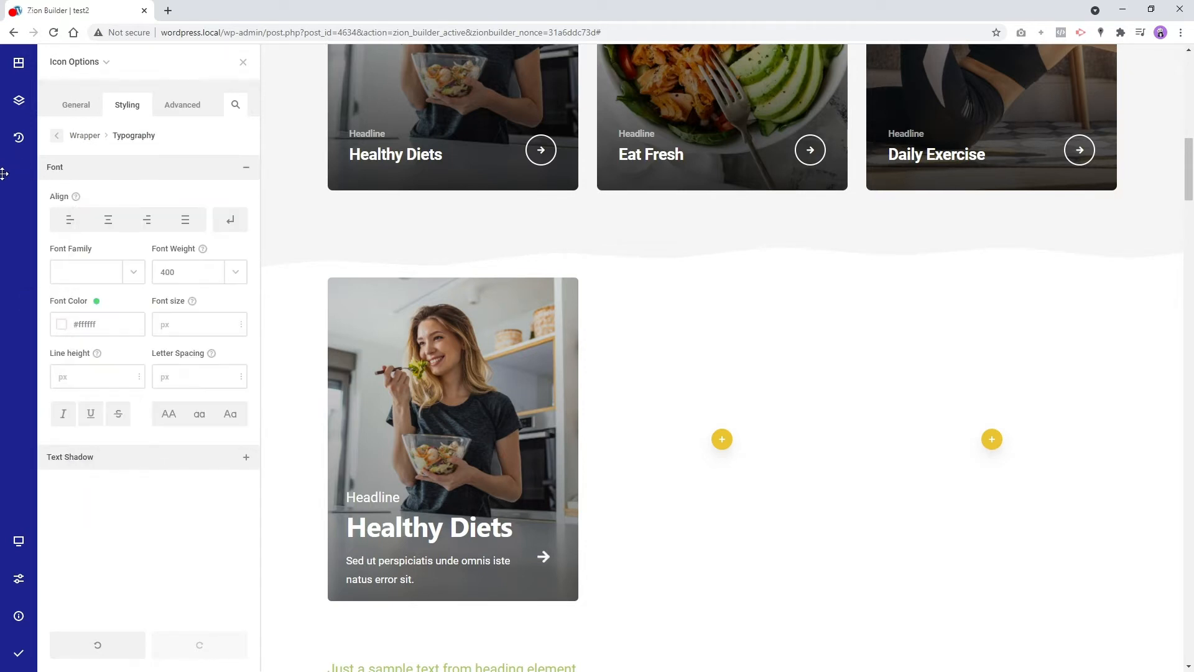
pyautogui.click(199, 324)
pyautogui.write('13')
# Give the arrow icon a grey background color in its wrapper styling
pyautogui.click(56, 135)
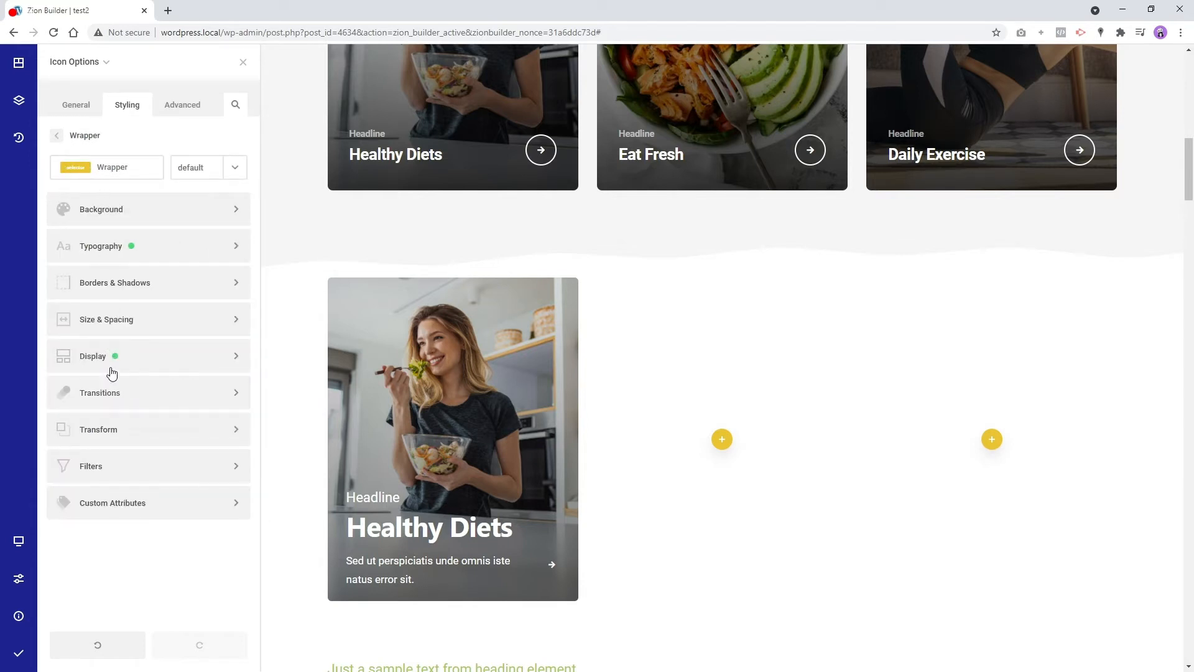
pyautogui.click(106, 210)
pyautogui.click(115, 240)
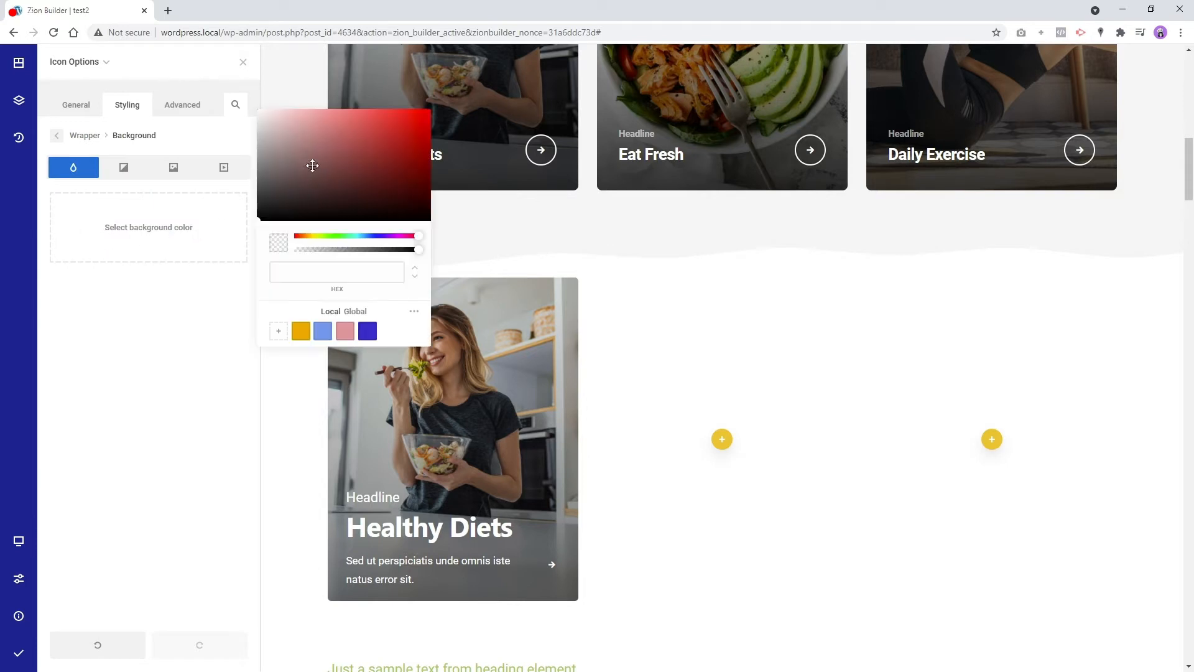
pyautogui.moveTo(313, 165)
pyautogui.mouseDown()
pyautogui.moveTo(253, 103)
pyautogui.moveTo(255, 148)
pyautogui.moveTo(254, 104)
pyautogui.moveTo(245, 149)
pyautogui.mouseUp()
pyautogui.click(245, 150)
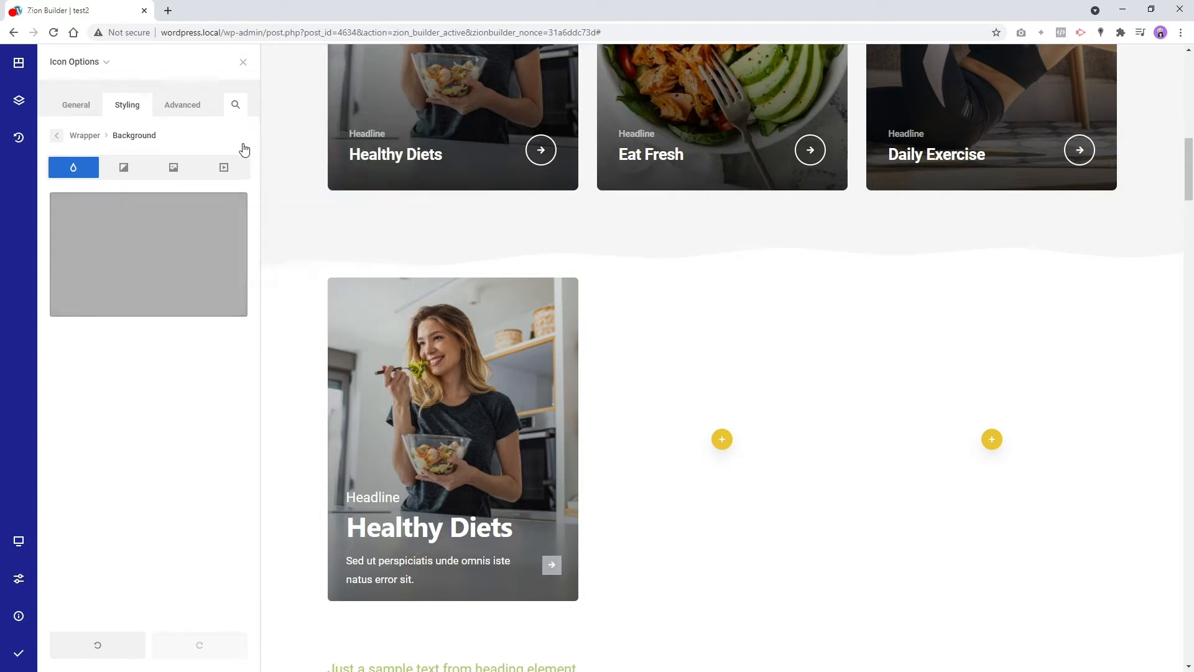
pyautogui.click(56, 136)
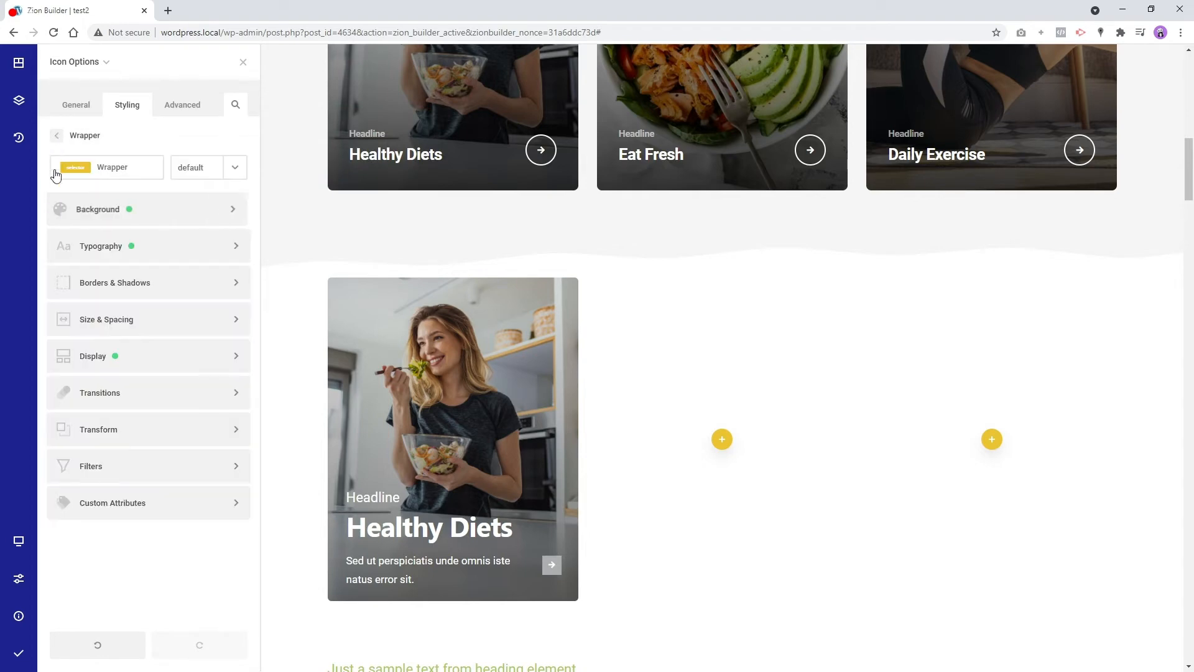
# Try a fixed width of 48px and height of 44px on the icon's wrapper, and clear both values again
pyautogui.click(149, 325)
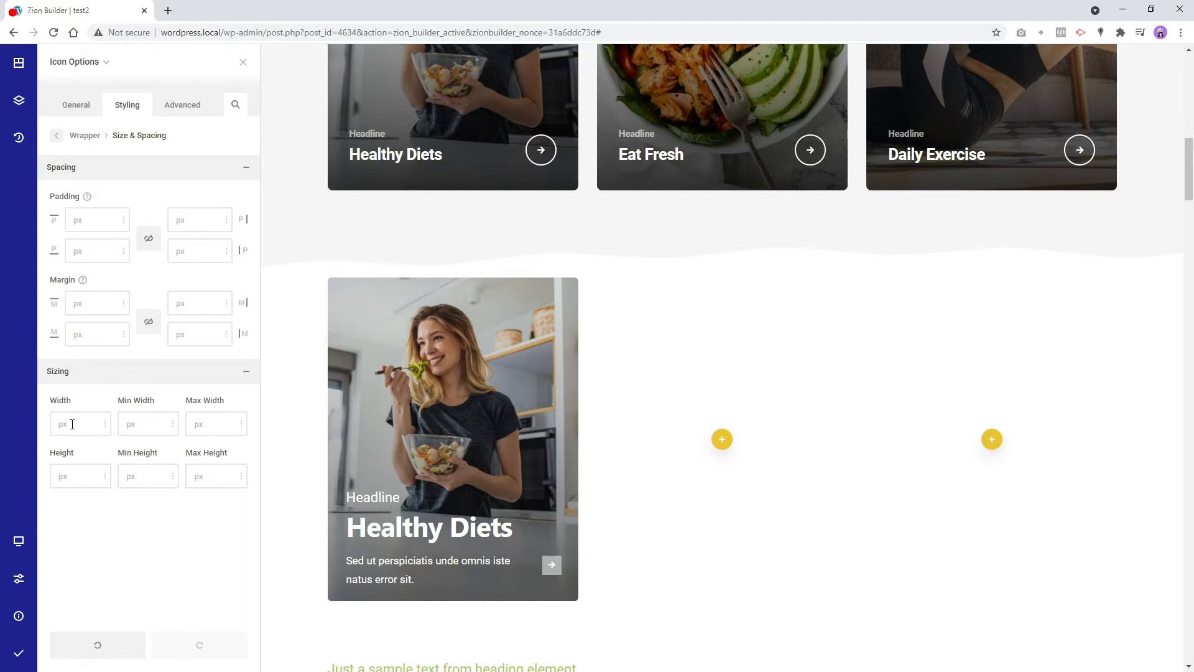
pyautogui.click(72, 424)
pyautogui.write('48px')
pyautogui.click(73, 476)
pyautogui.write('44px')
pyautogui.click(81, 400)
pyautogui.click(83, 454)
pyautogui.click(58, 138)
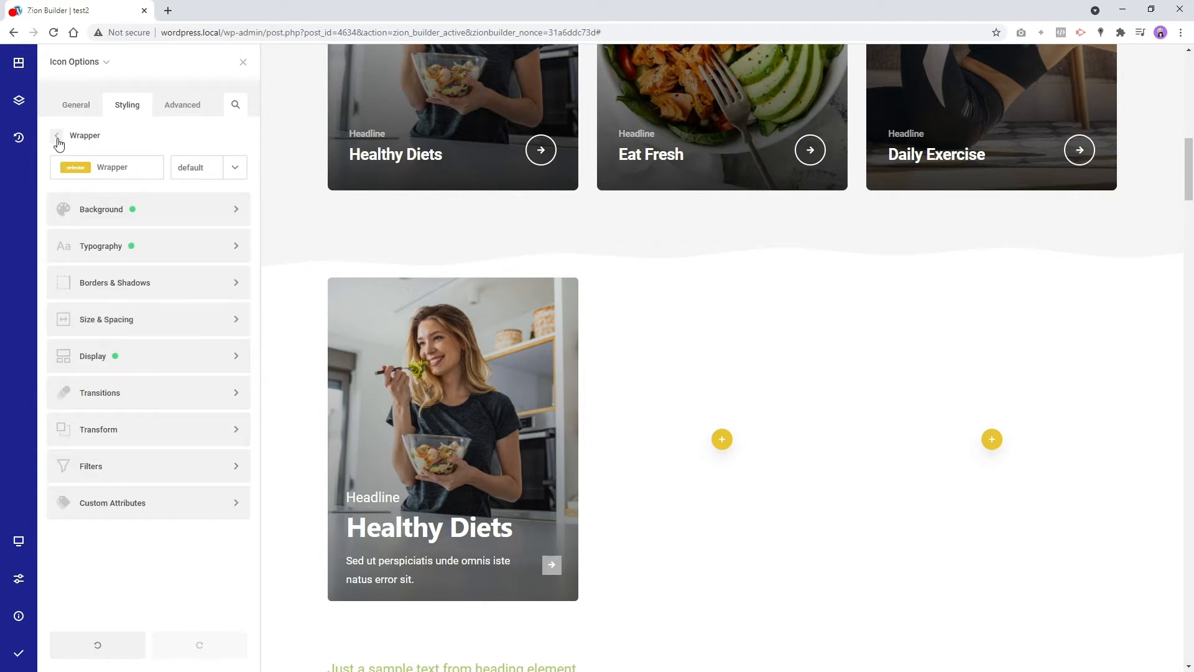
pyautogui.click(58, 138)
# Set the space around the arrow icon to 21px in the icon styles
pyautogui.click(84, 110)
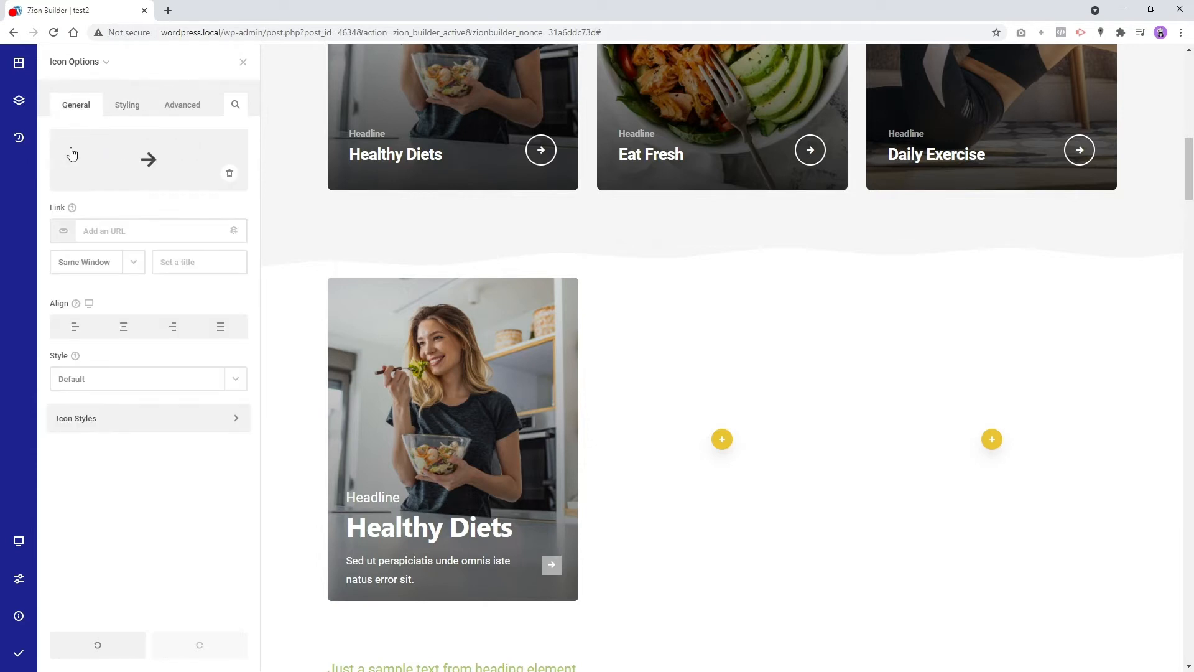
pyautogui.click(108, 417)
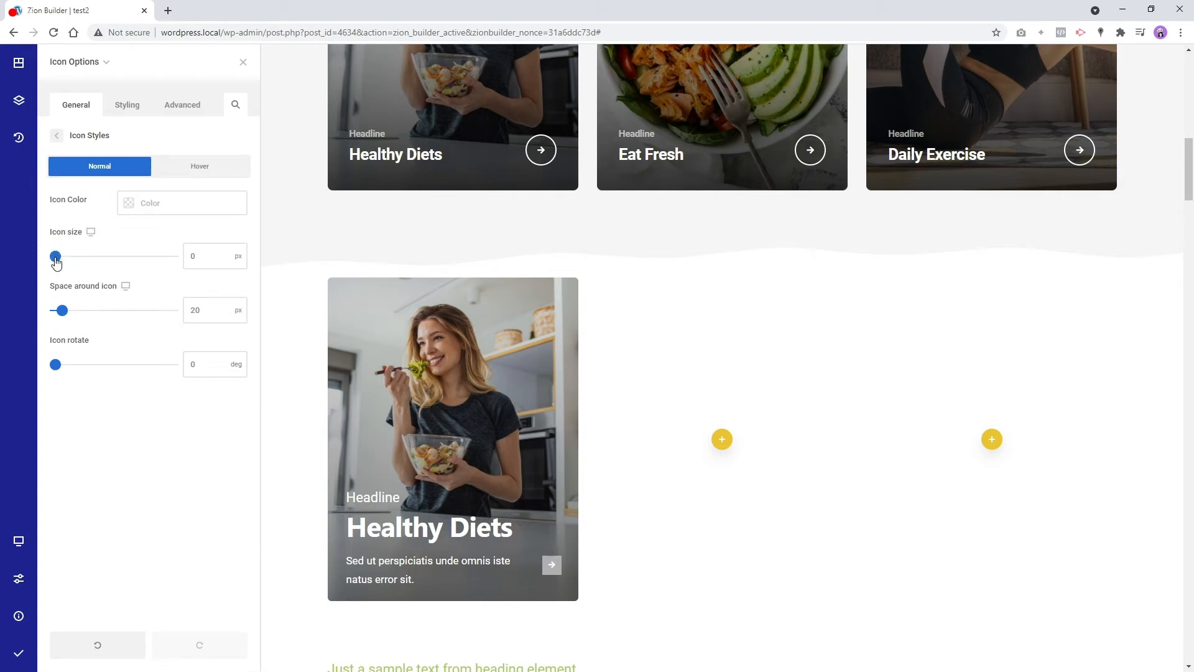
pyautogui.moveTo(58, 263)
pyautogui.mouseDown()
pyautogui.moveTo(68, 264)
pyautogui.moveTo(55, 264)
pyautogui.mouseUp()
pyautogui.moveTo(62, 314)
pyautogui.mouseDown()
pyautogui.moveTo(84, 314)
pyautogui.moveTo(64, 314)
pyautogui.mouseUp()
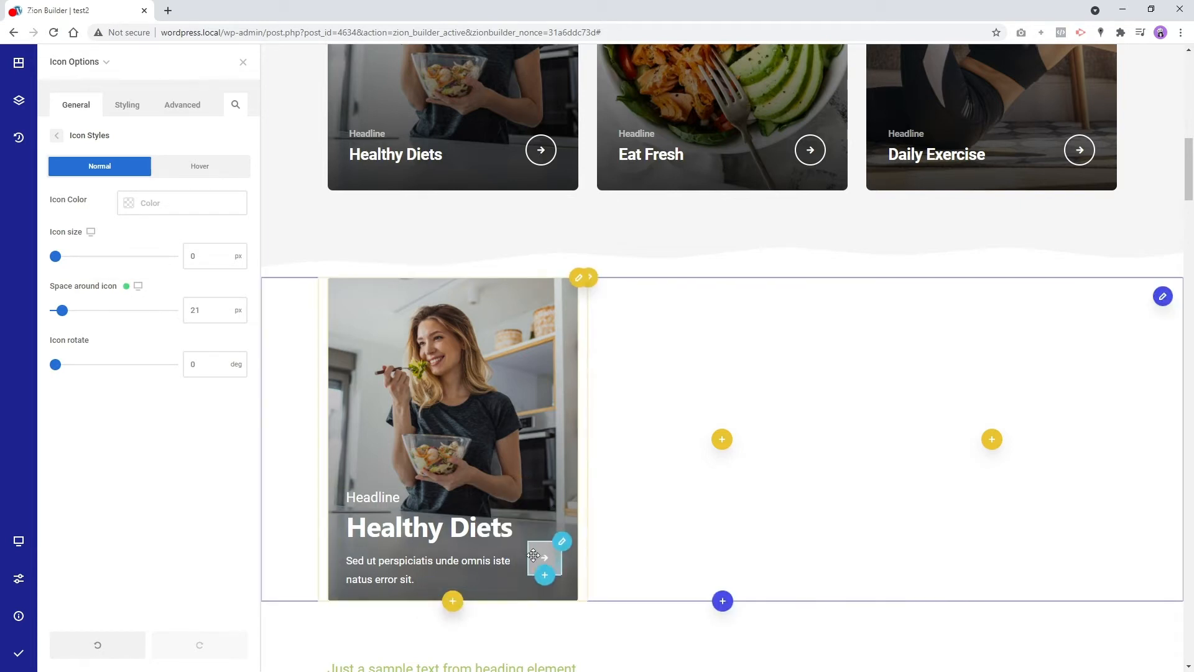
pyautogui.click(56, 135)
# Round the icon wrapper's corners with a linked 63px border radius on all four corners
pyautogui.click(124, 106)
pyautogui.click(130, 159)
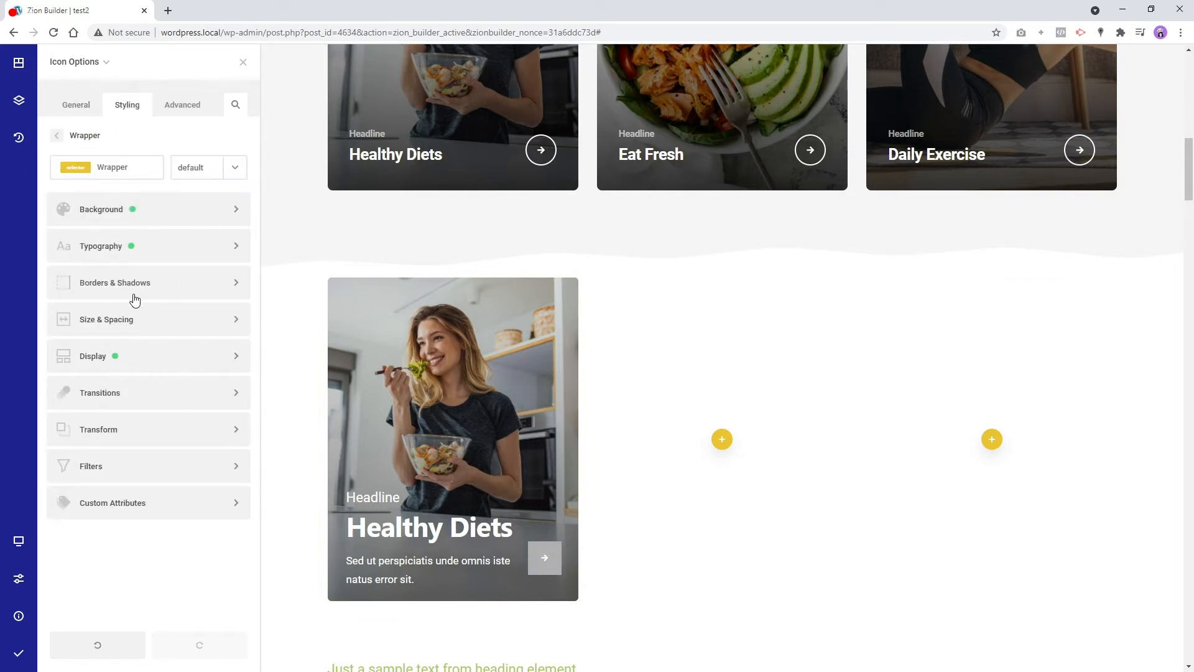
pyautogui.click(160, 283)
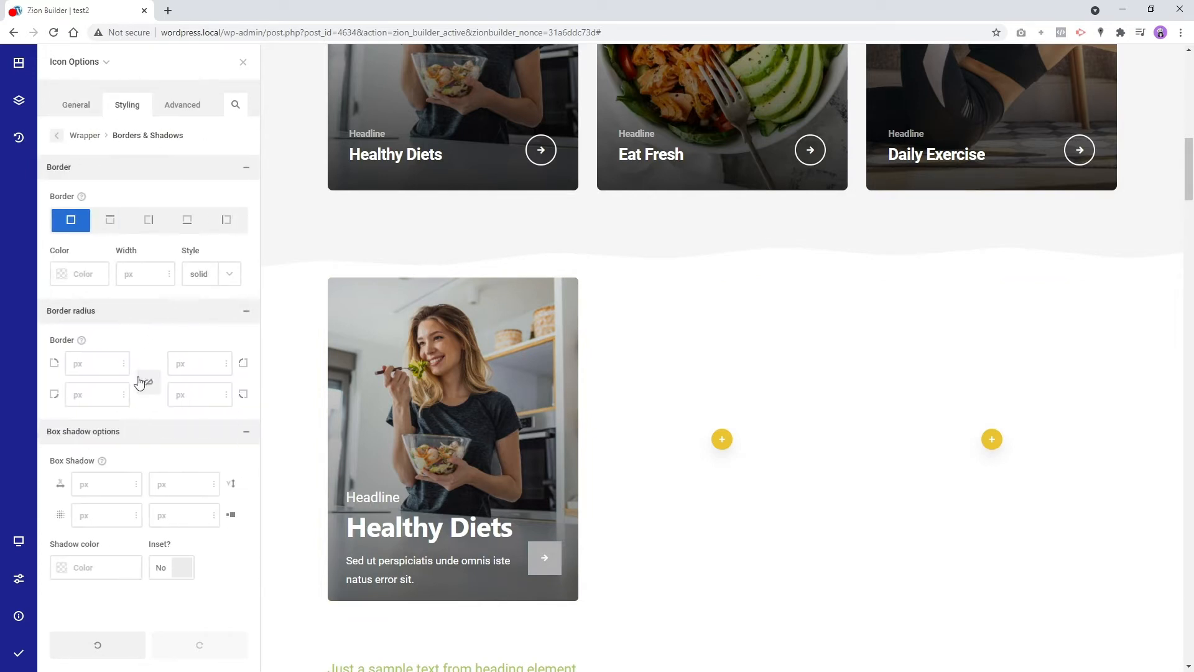
pyautogui.click(102, 369)
pyautogui.write('42')
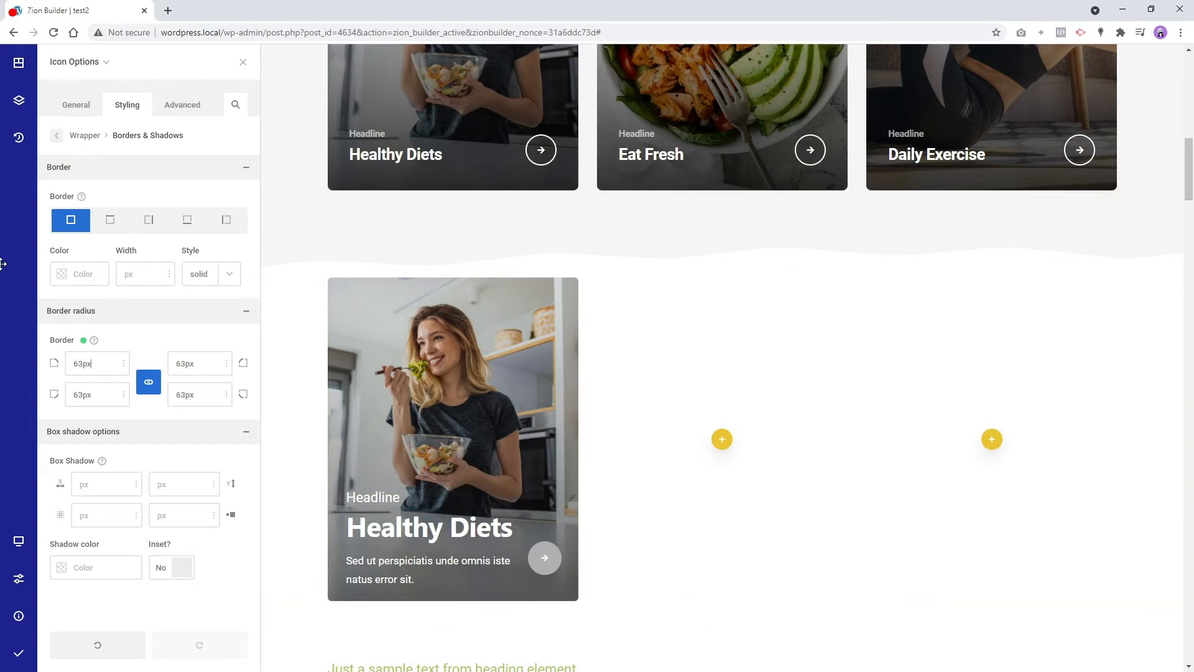
pyautogui.click(57, 135)
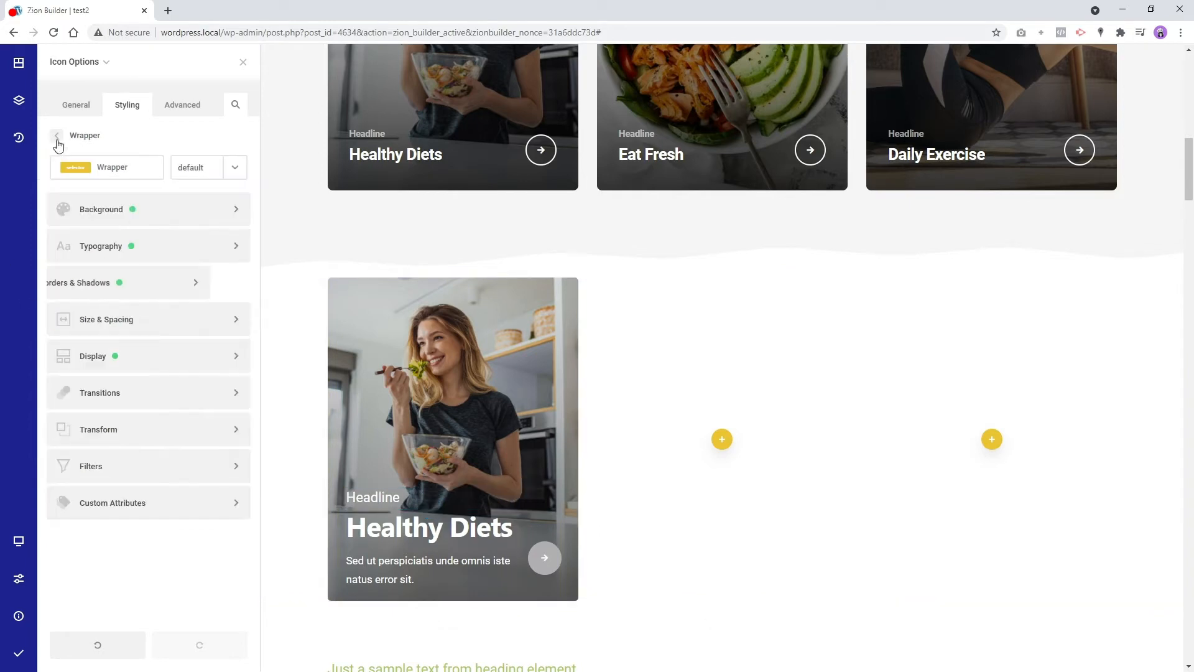
# Change the icon wrapper's background color to white, #ffffff
pyautogui.click(140, 214)
pyautogui.click(161, 265)
pyautogui.click(232, 301)
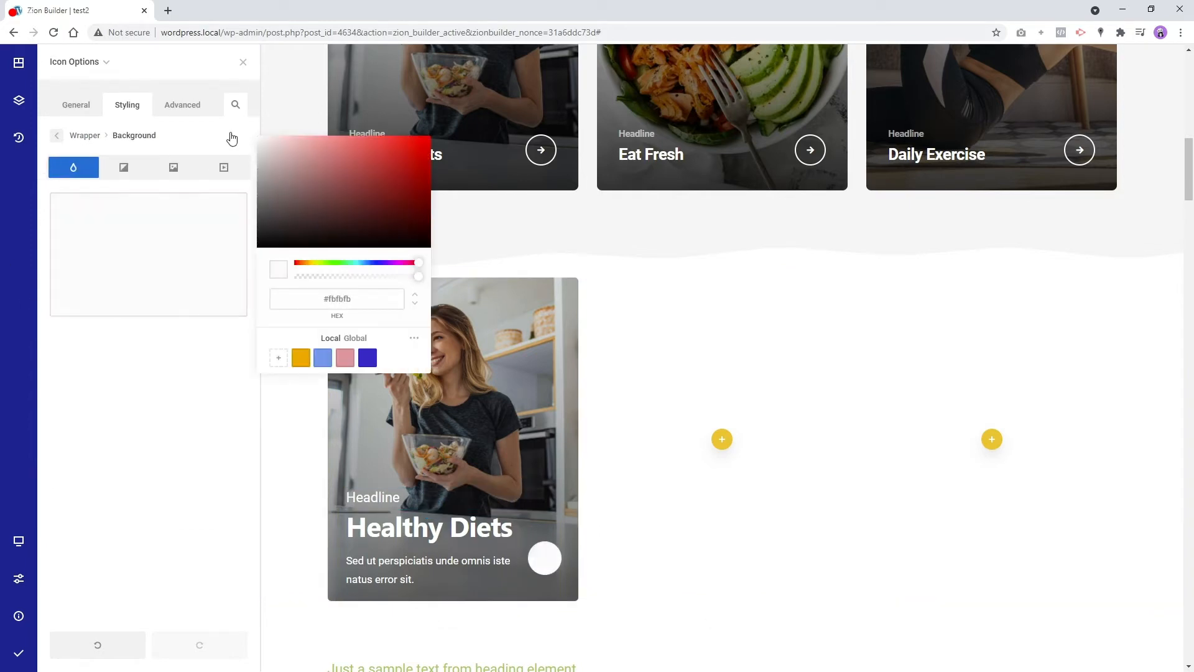
pyautogui.click(218, 112)
pyautogui.click(56, 135)
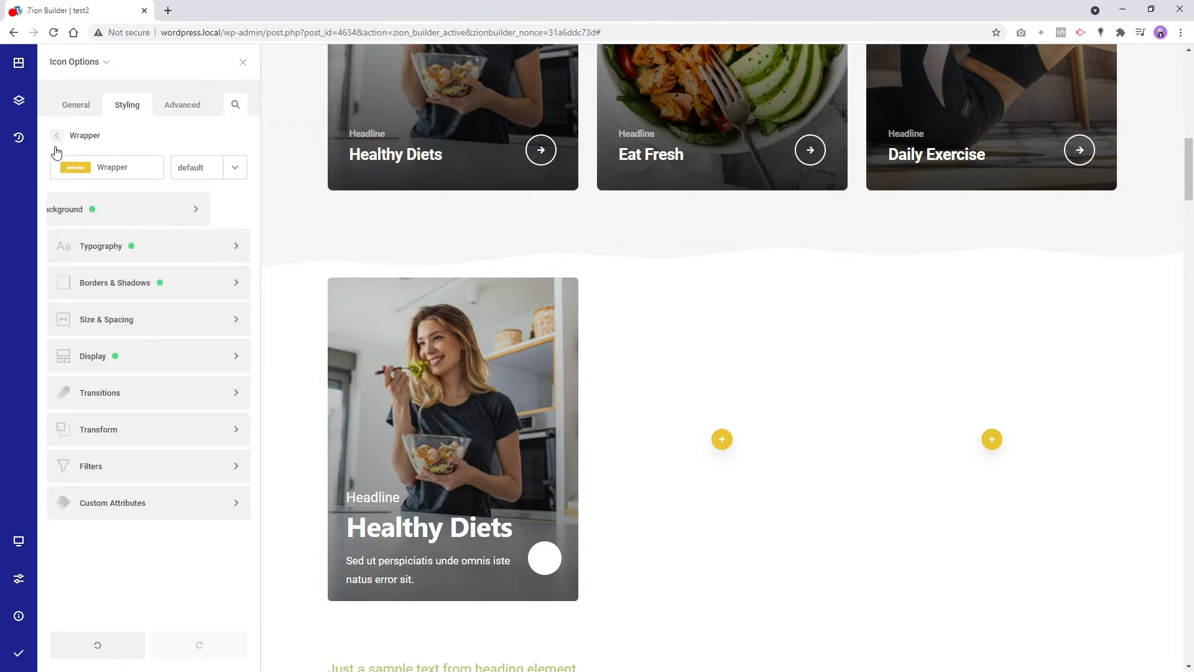
# Set the icon's font color to black, #000000, and its font size to 15px in the wrapper typography
pyautogui.click(153, 249)
pyautogui.click(64, 327)
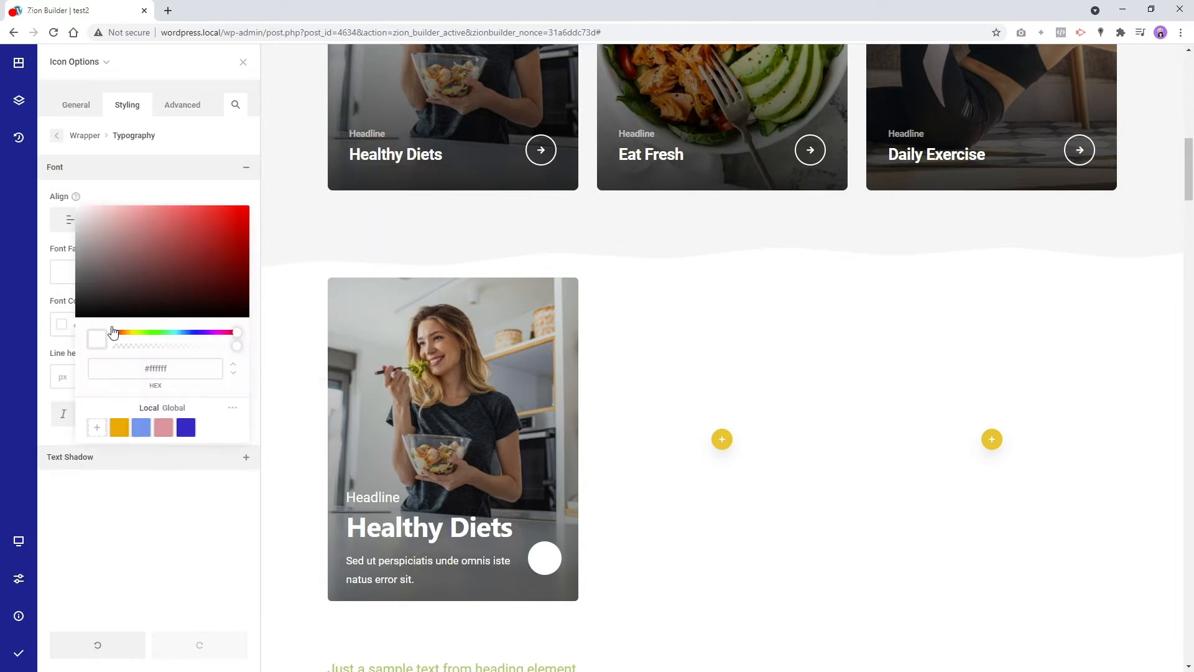
pyautogui.moveTo(134, 272); pyautogui.dragTo(3, 400)
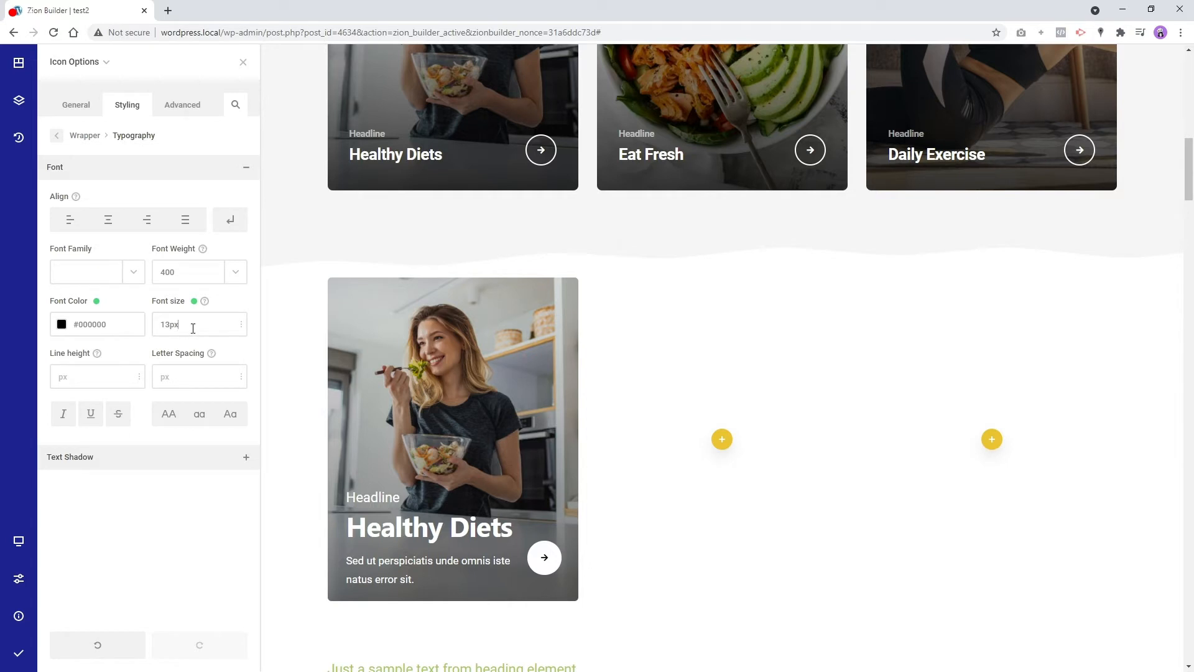
pyautogui.press('Up')
pyautogui.click(57, 135)
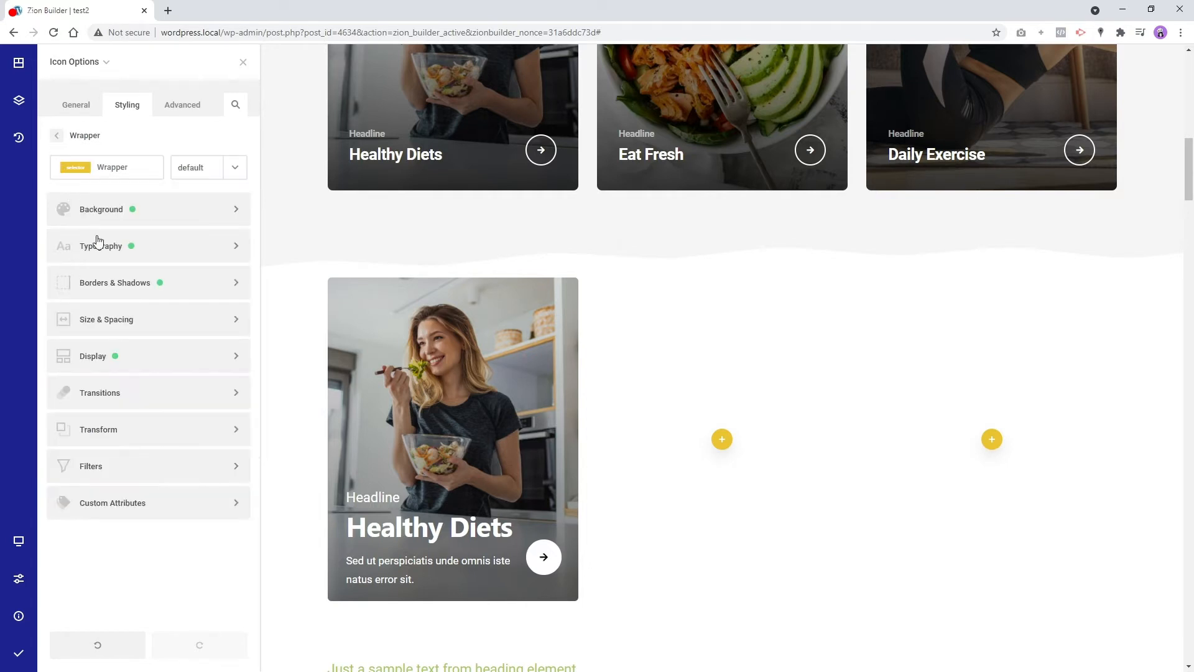
# Make the icon wrapper's white background color fully transparent
pyautogui.click(168, 211)
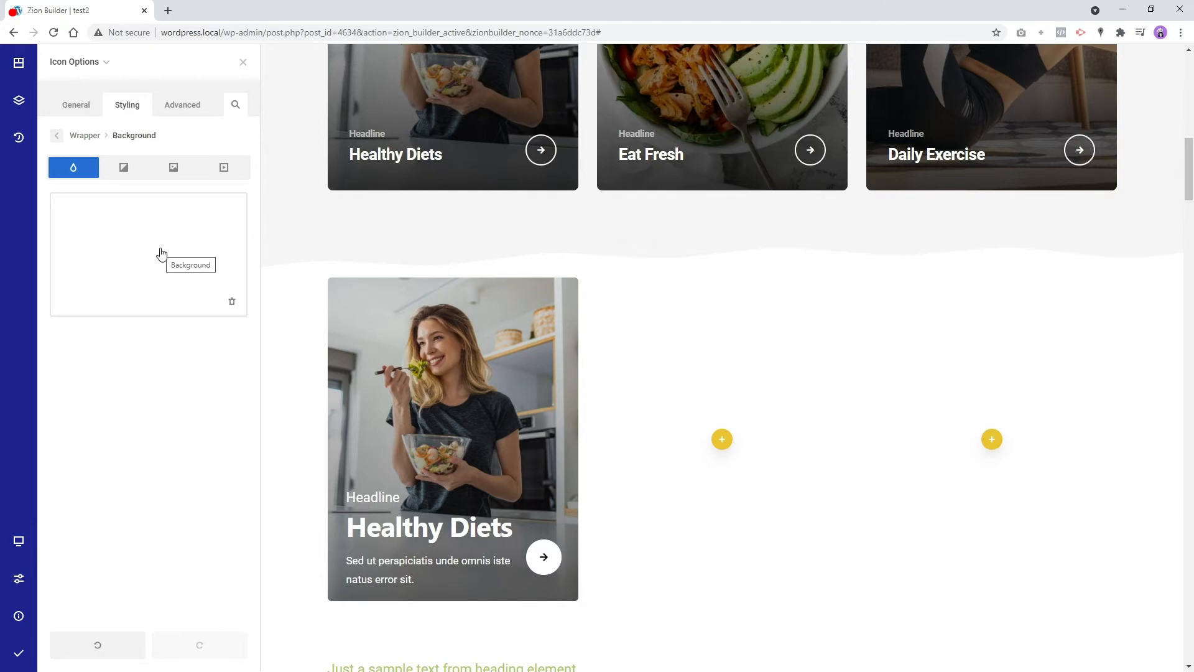
pyautogui.click(160, 253)
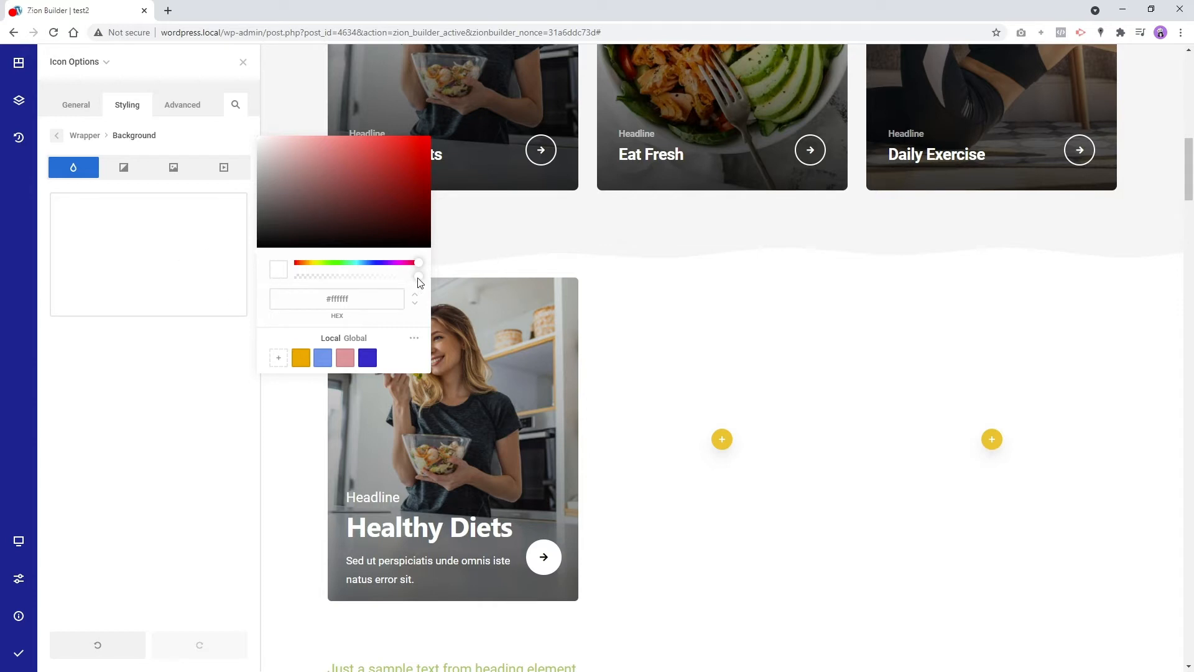
pyautogui.moveTo(419, 277); pyautogui.dragTo(336, 285)
pyautogui.click(254, 292)
pyautogui.click(57, 137)
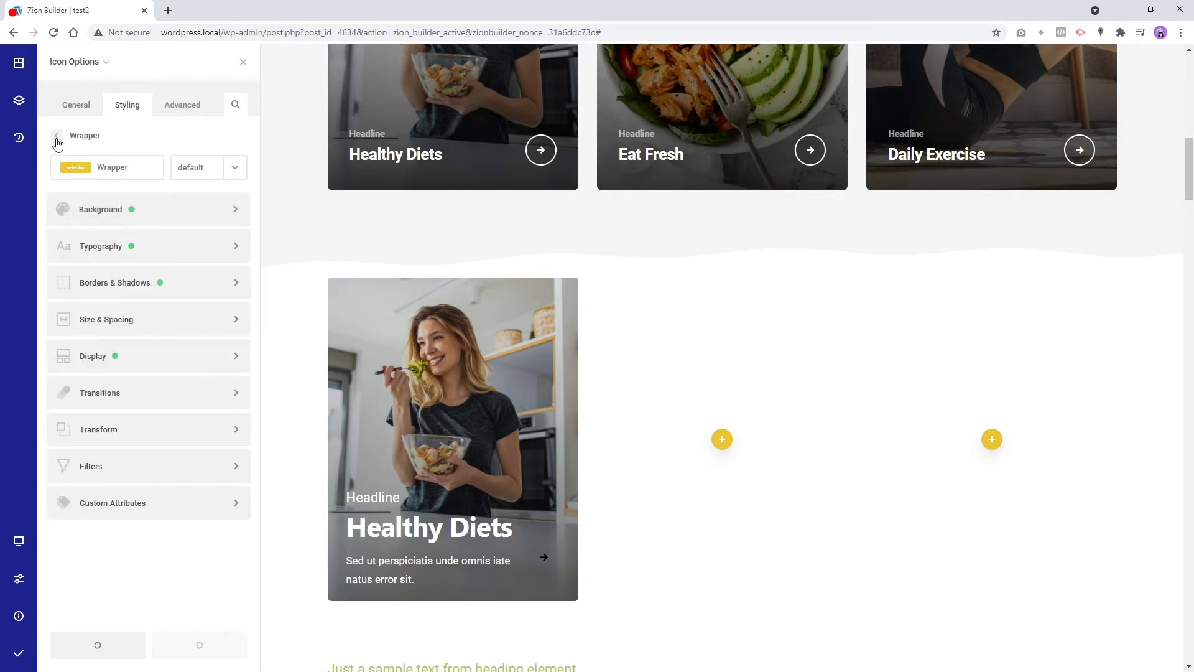
# Add a solid 2px white border, #ffffff, on all sides of the icon's wrapper
pyautogui.click(112, 289)
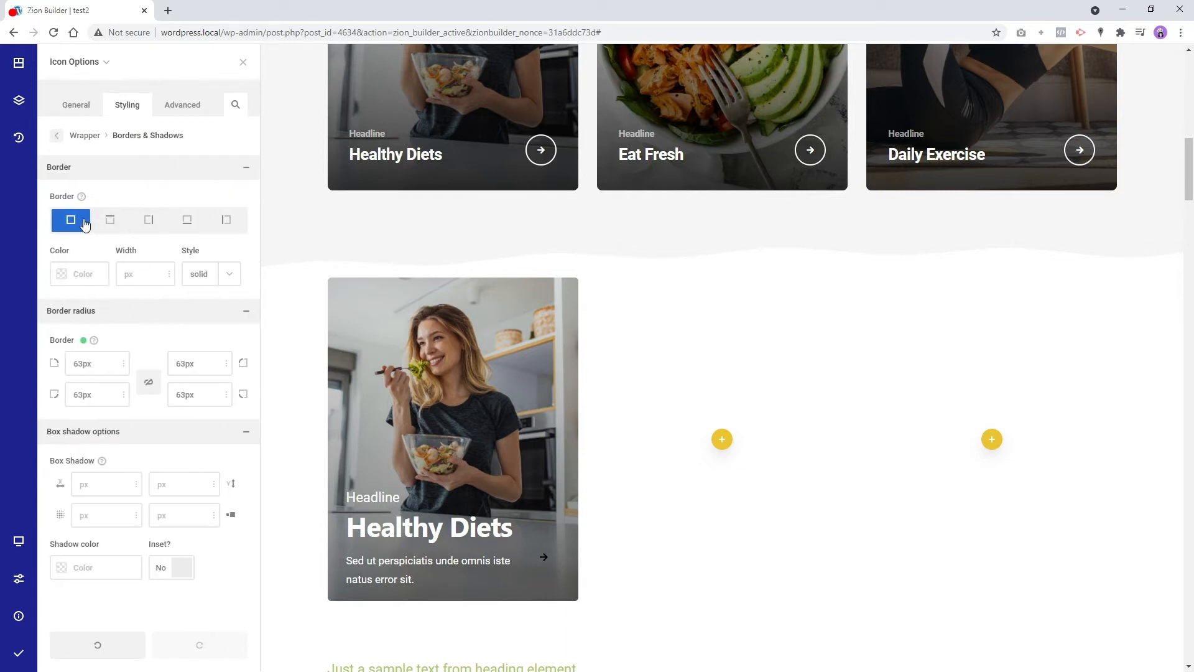
pyautogui.write('2')
pyautogui.click(64, 276)
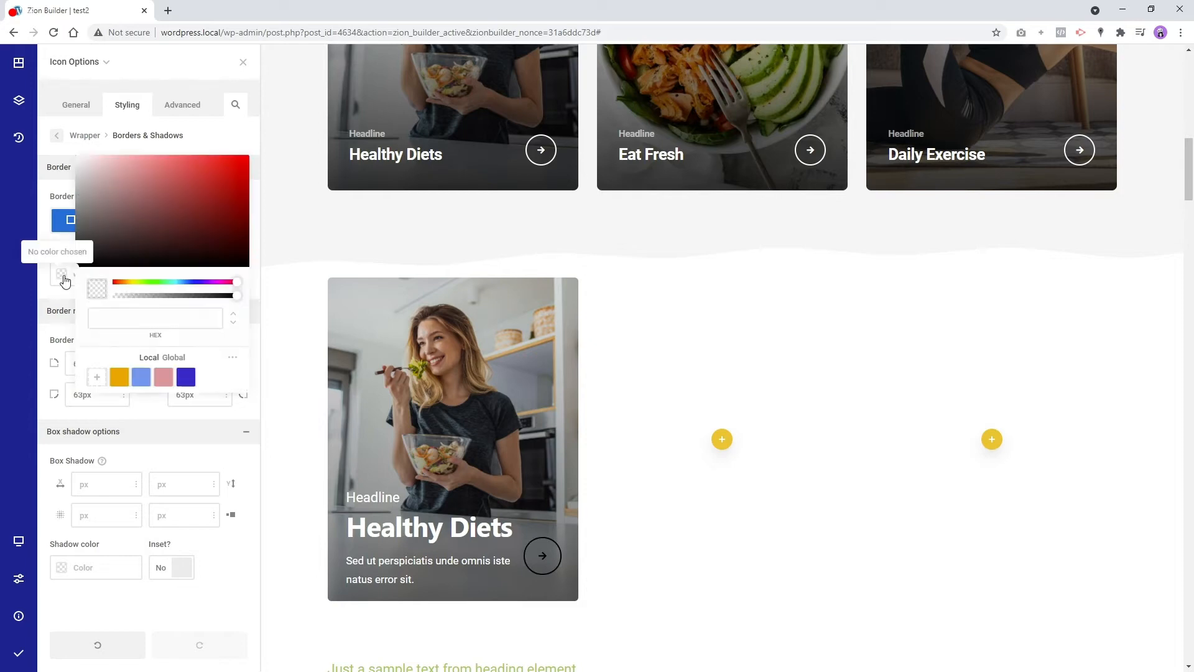
pyautogui.moveTo(120, 215); pyautogui.dragTo(26, 97)
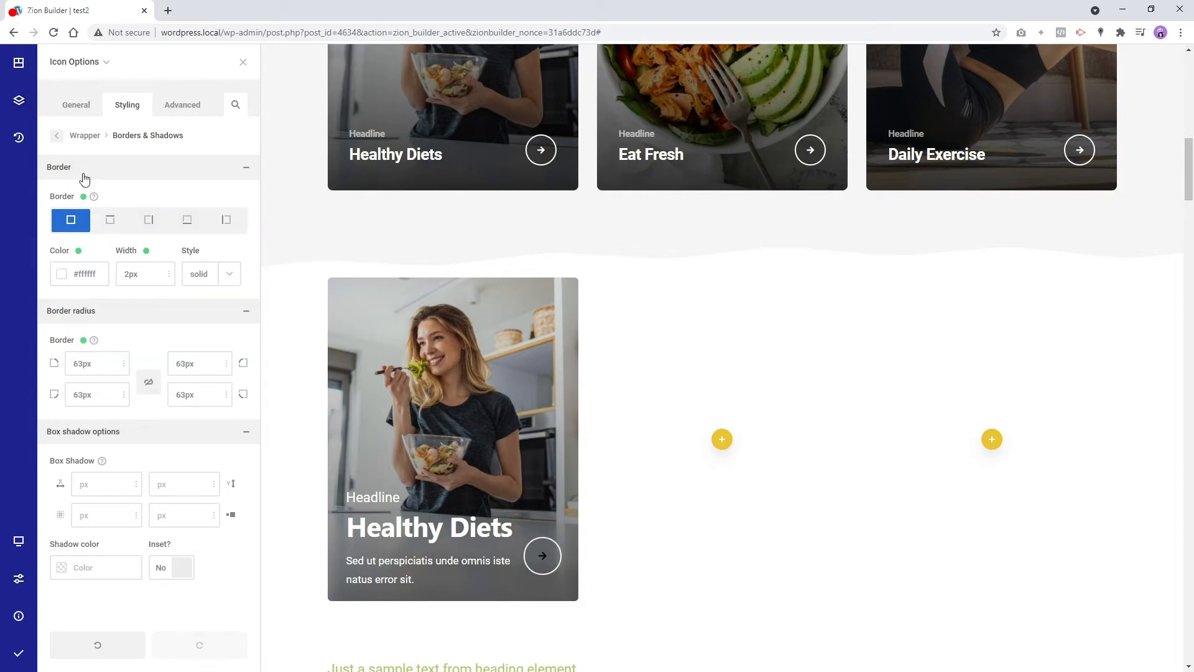
pyautogui.click(57, 138)
# Set the arrow icon's font color back to white, #ffffff, in the wrapper typography
pyautogui.click(155, 243)
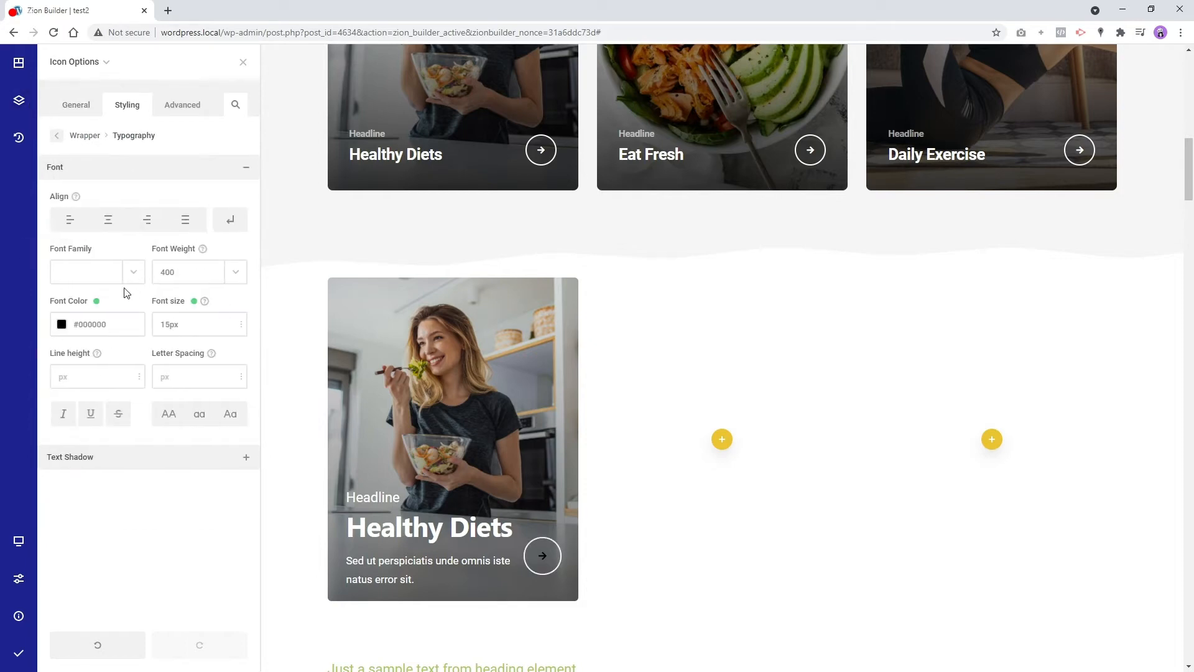
pyautogui.click(62, 326)
pyautogui.moveTo(136, 250); pyautogui.dragTo(3, 138)
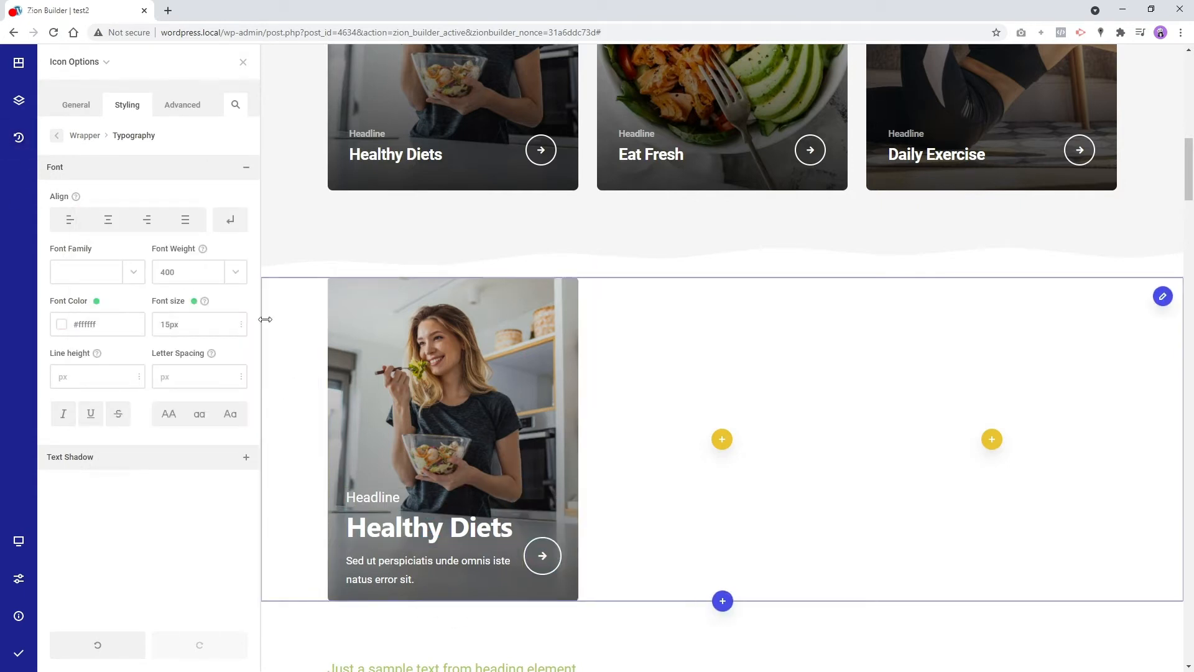
# Reduce the space around the arrow icon by 5px in the normal-state icon styles
pyautogui.click(73, 104)
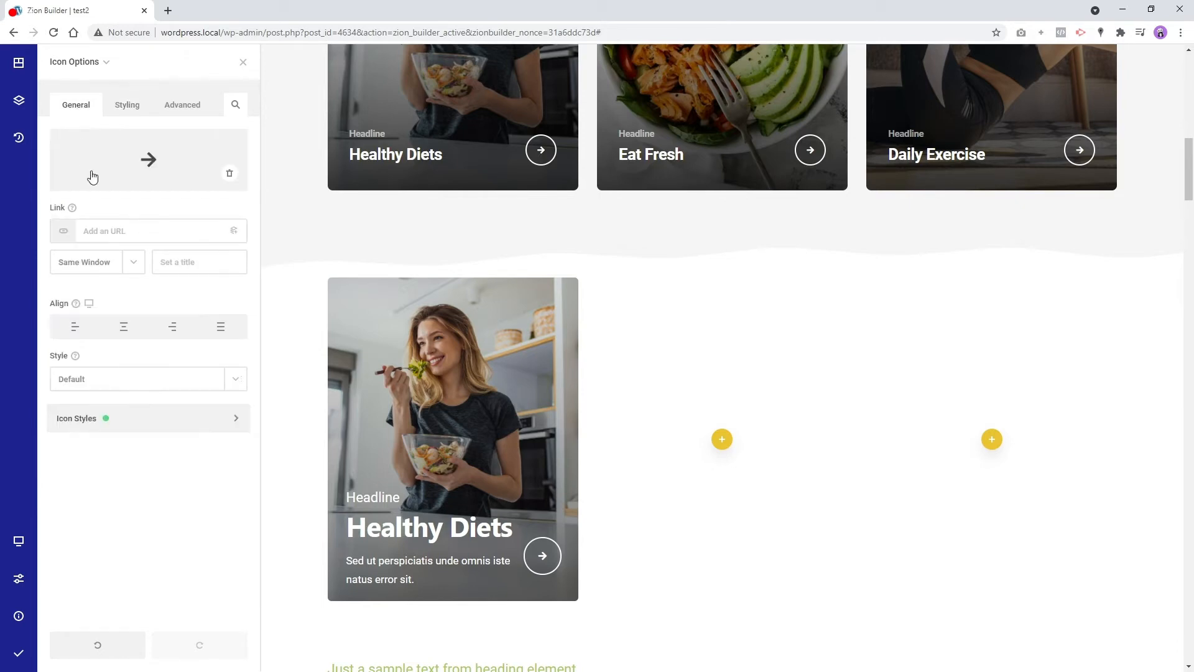
pyautogui.click(144, 418)
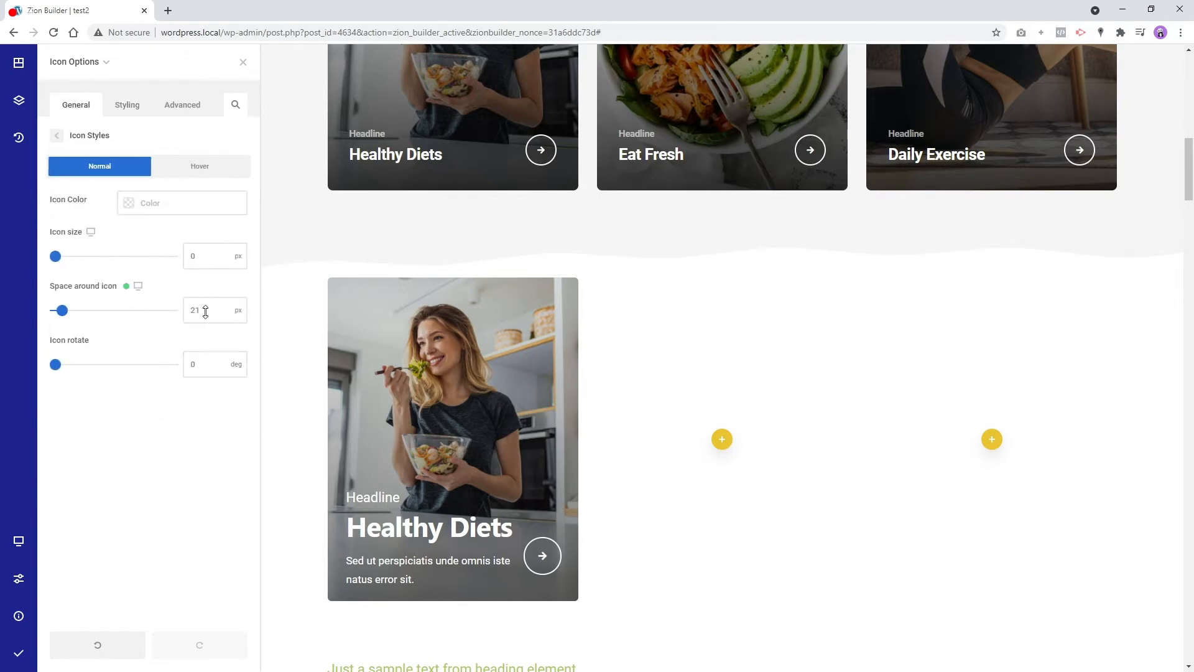
pyautogui.press('Down')
pyautogui.press('Down')
pyautogui.press('Down')
pyautogui.press('Down')
pyautogui.press('Down')
pyautogui.click(55, 136)
# Set the arrow icon's font size to 13px in its wrapper typography
pyautogui.click(127, 104)
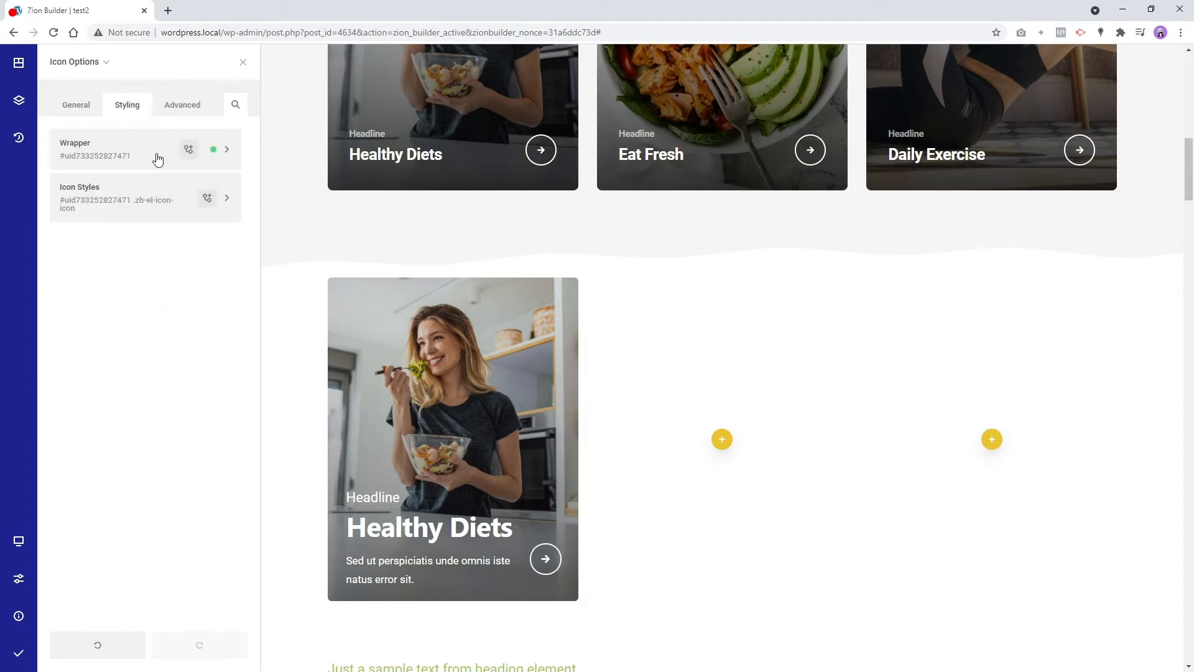
pyautogui.click(142, 157)
pyautogui.click(169, 248)
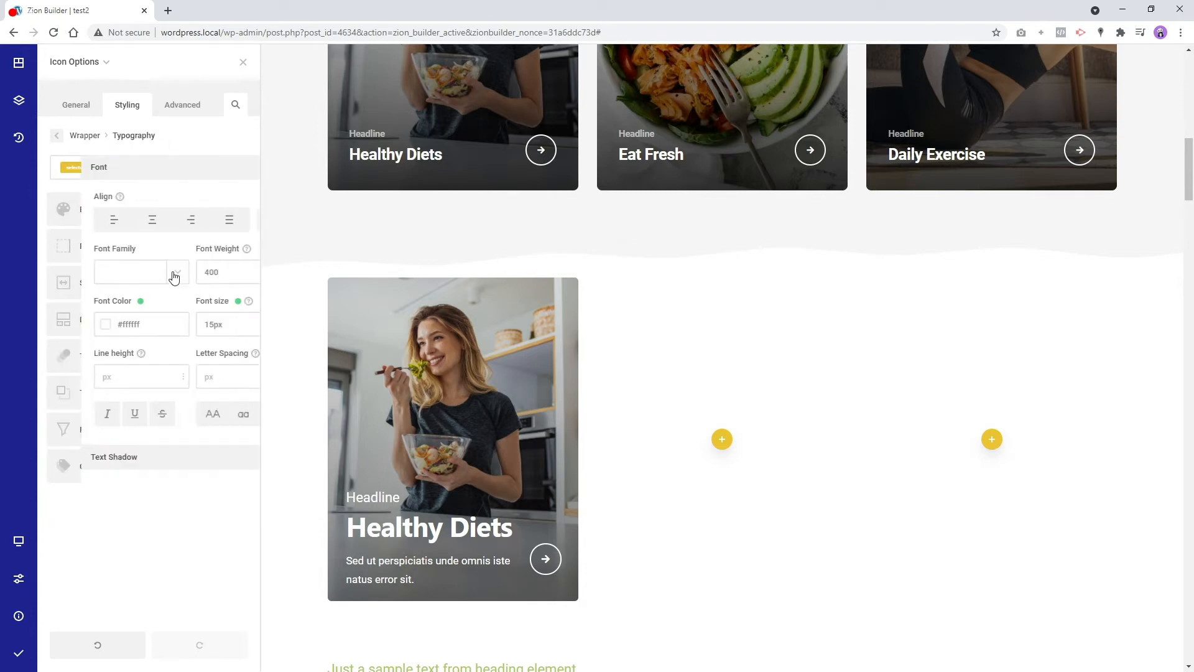
pyautogui.click(190, 321)
pyautogui.press('Down')
pyautogui.press('Down')
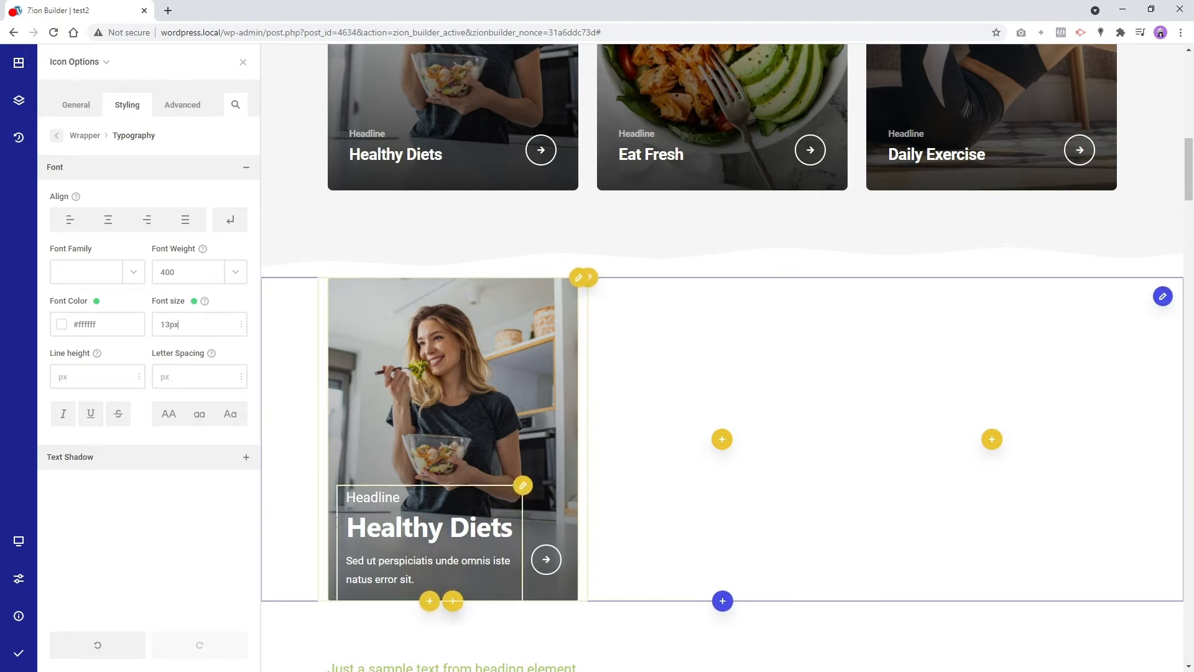
# Darken the photo card column's background gradient by setting its color stop at location 0% to #000000b3
pyautogui.scroll(4, 356, 392)
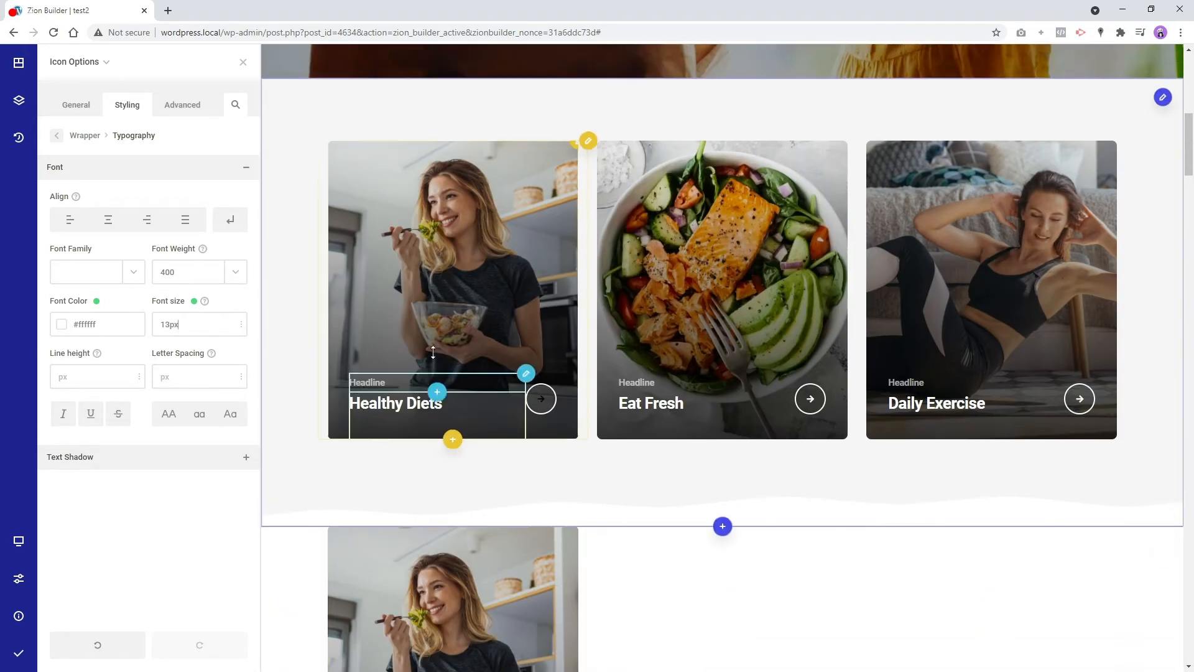
pyautogui.scroll(-5, 398, 451)
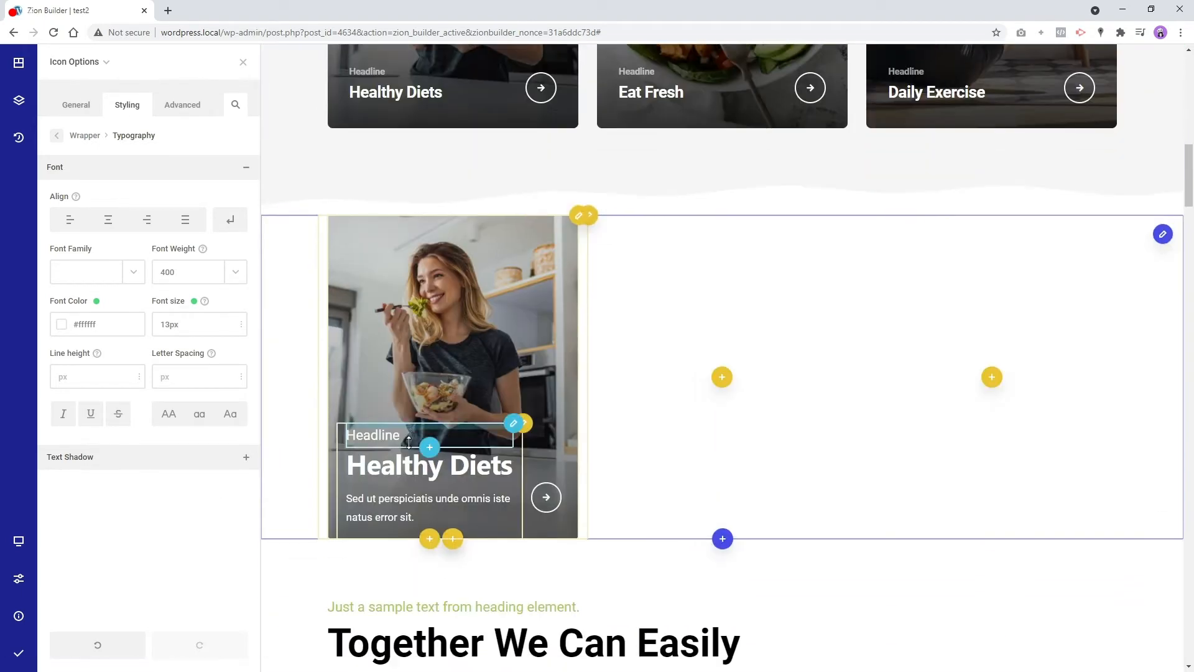
pyautogui.rightClick(426, 308)
pyautogui.click(468, 214)
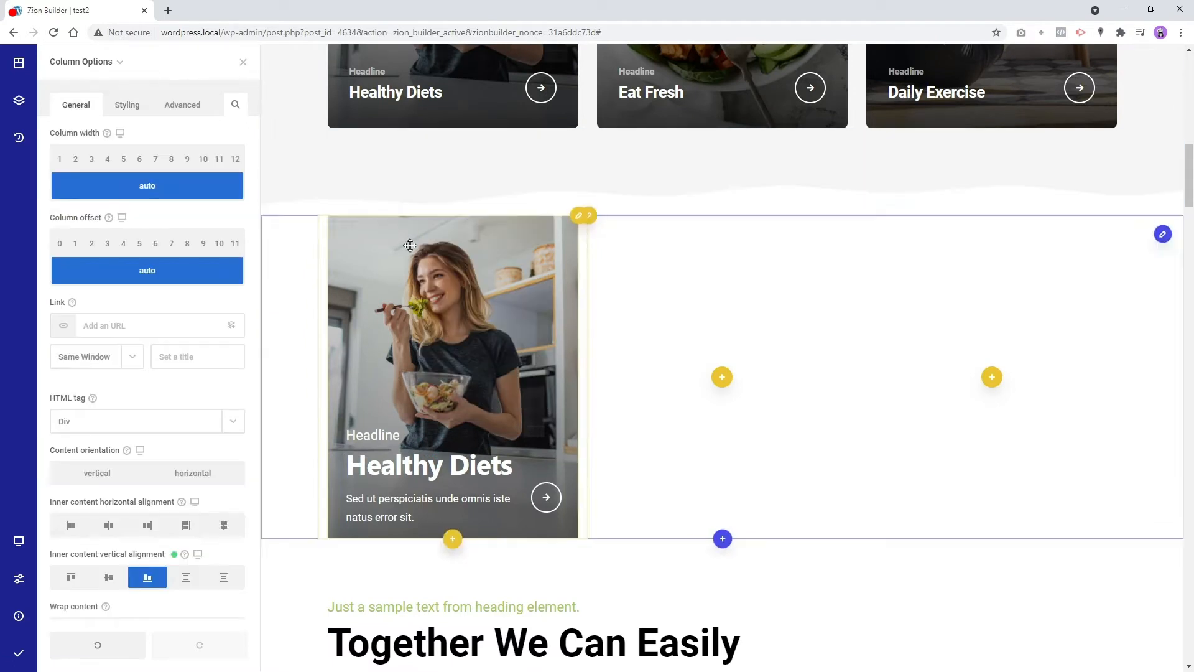
pyautogui.click(126, 104)
pyautogui.click(130, 136)
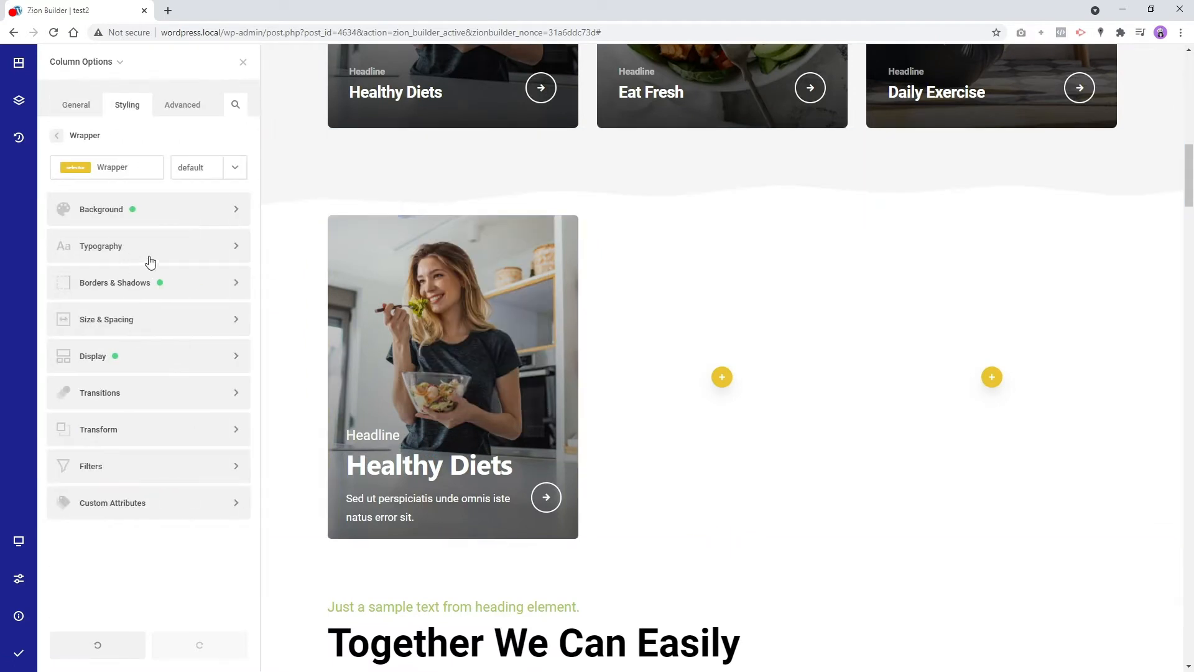
pyautogui.click(161, 215)
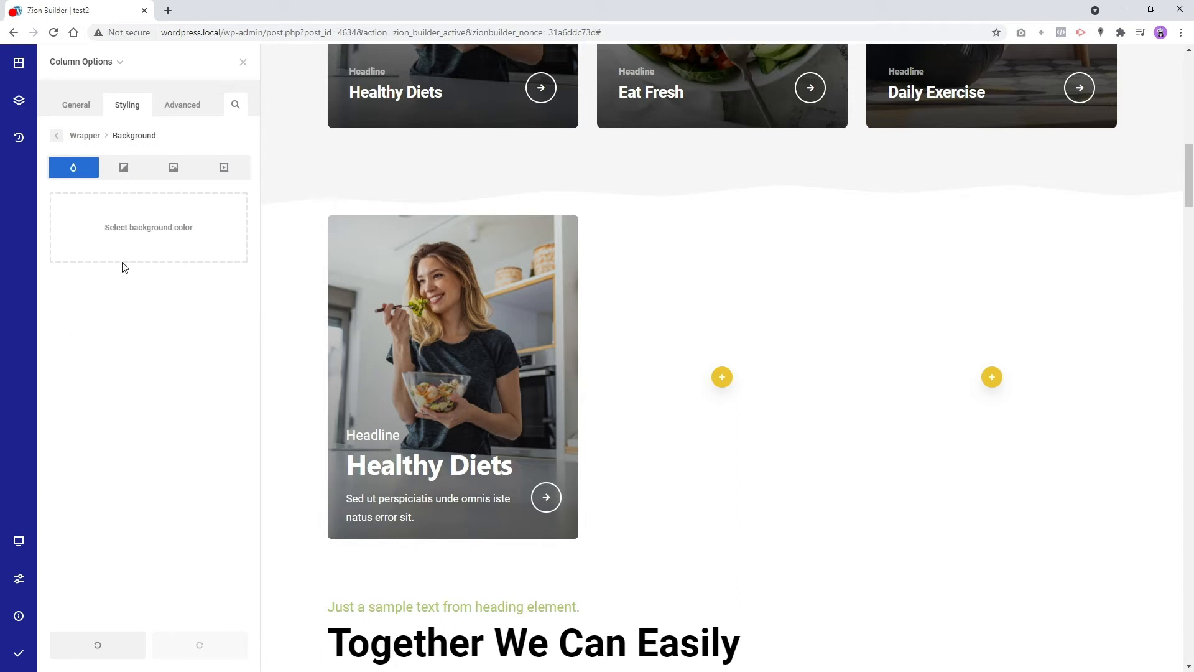
pyautogui.click(128, 170)
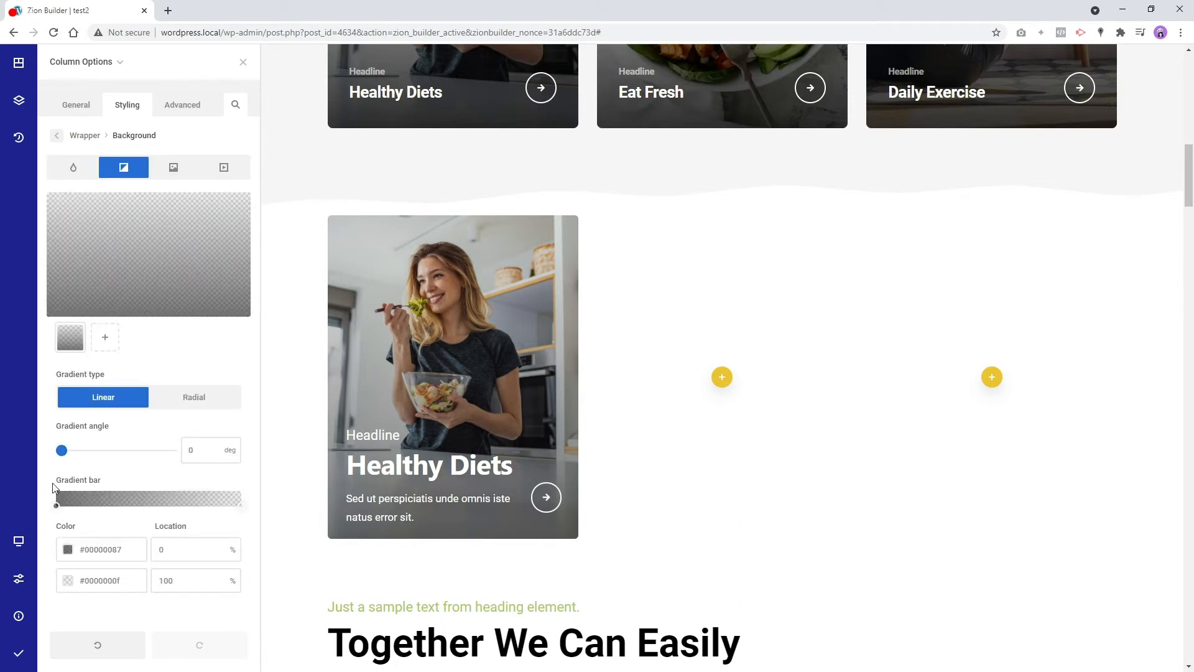
pyautogui.click(57, 506)
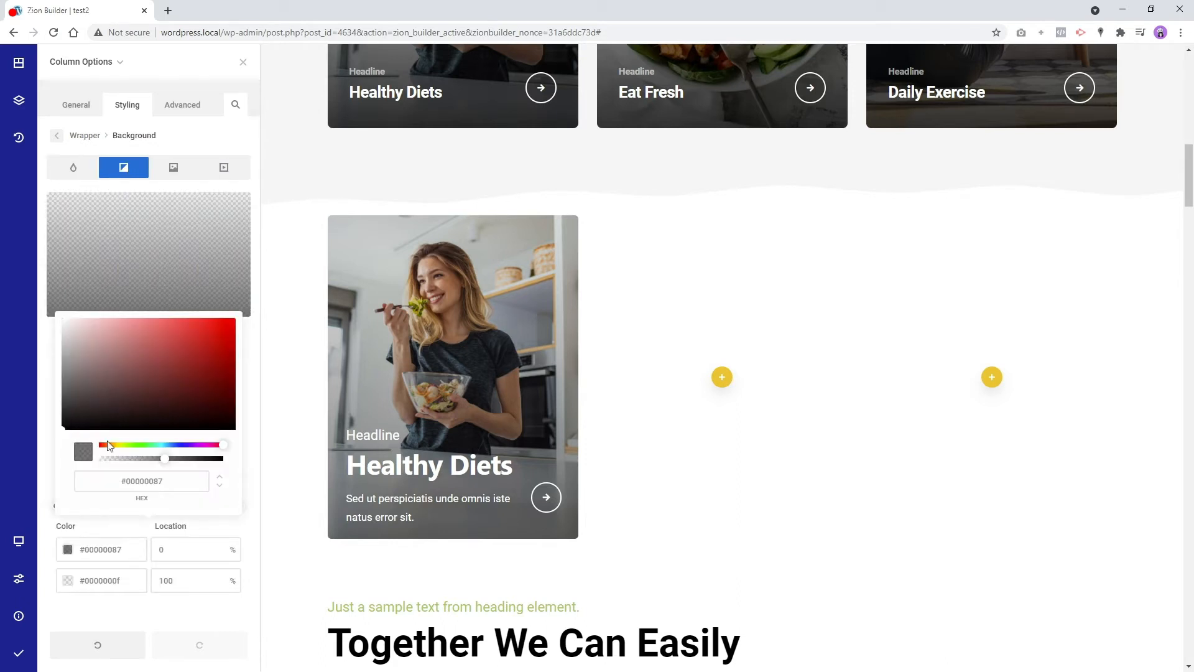
pyautogui.moveTo(167, 463); pyautogui.dragTo(180, 463)
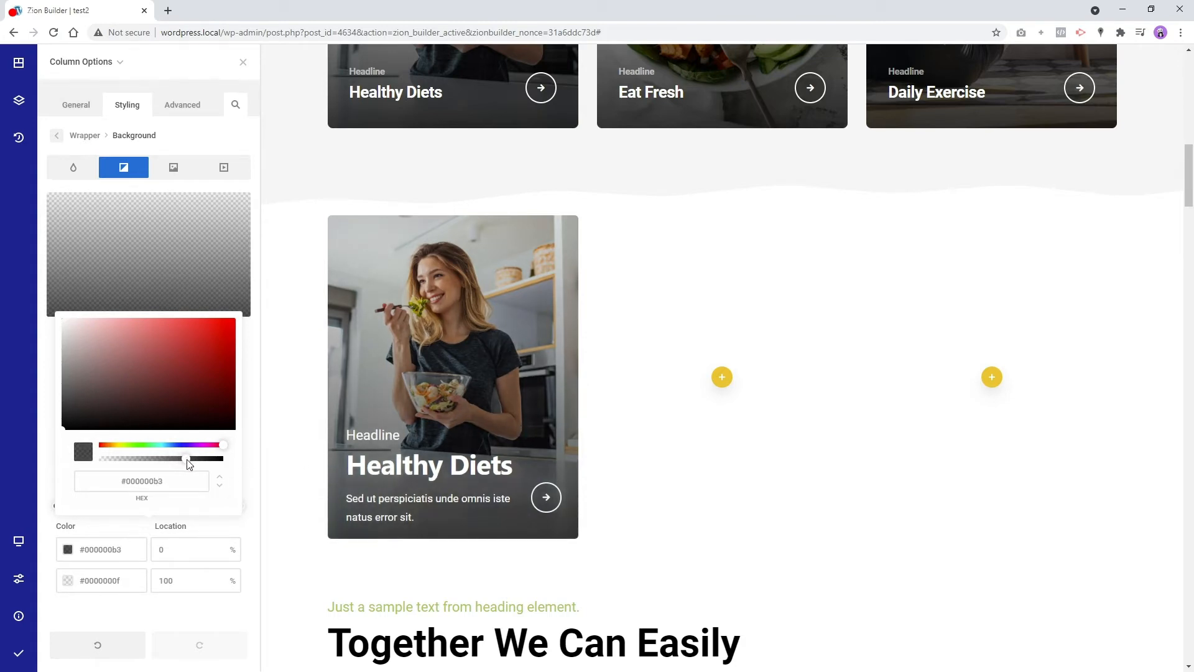
pyautogui.click(243, 61)
# Compare the rebuilt card with the finished cards above and inspect the card column's general and styling options
pyautogui.scroll(4, 404, 234)
pyautogui.scroll(2, 404, 235)
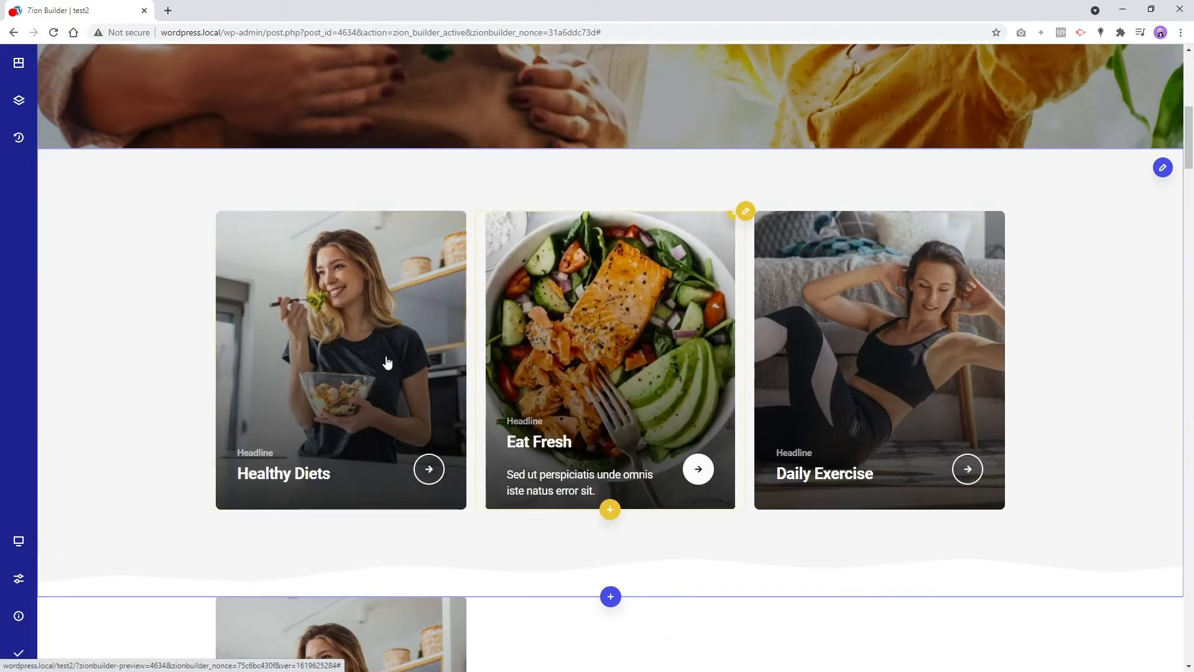
pyautogui.scroll(-7, 280, 330)
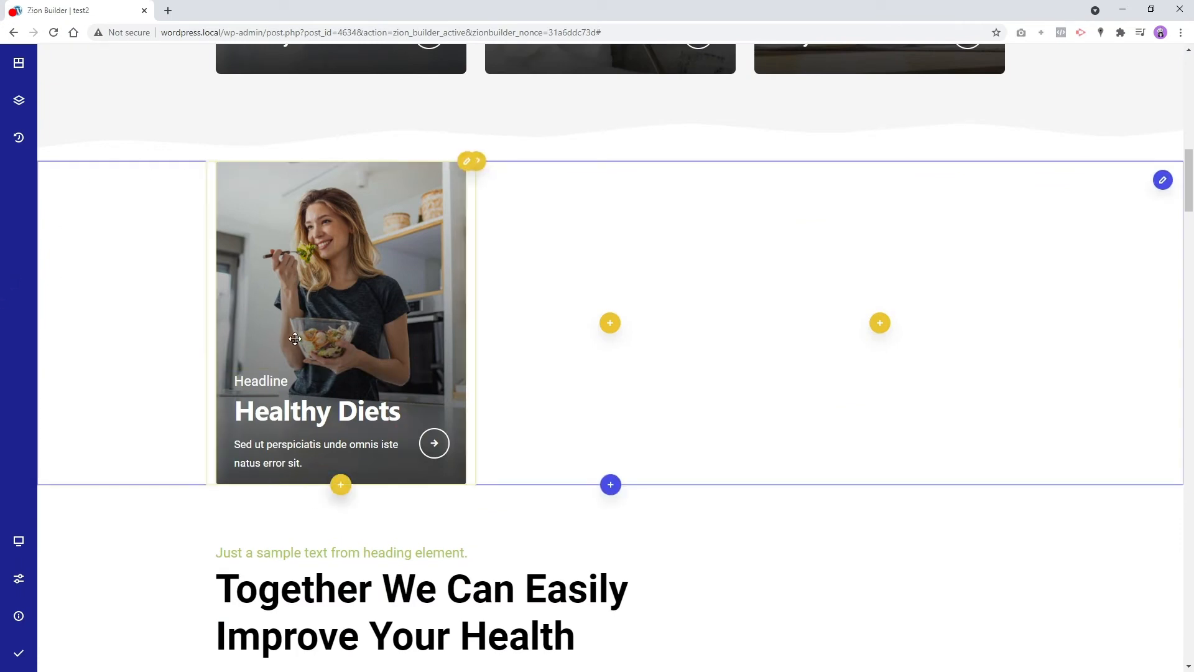
pyautogui.rightClick(306, 141)
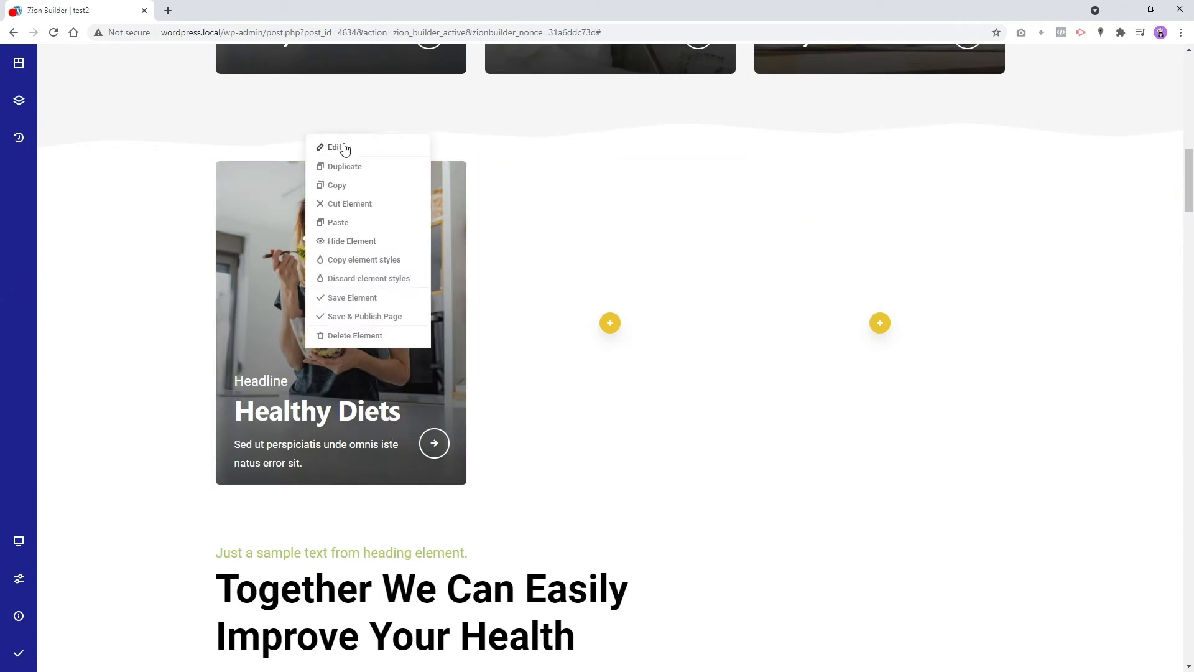
pyautogui.click(341, 149)
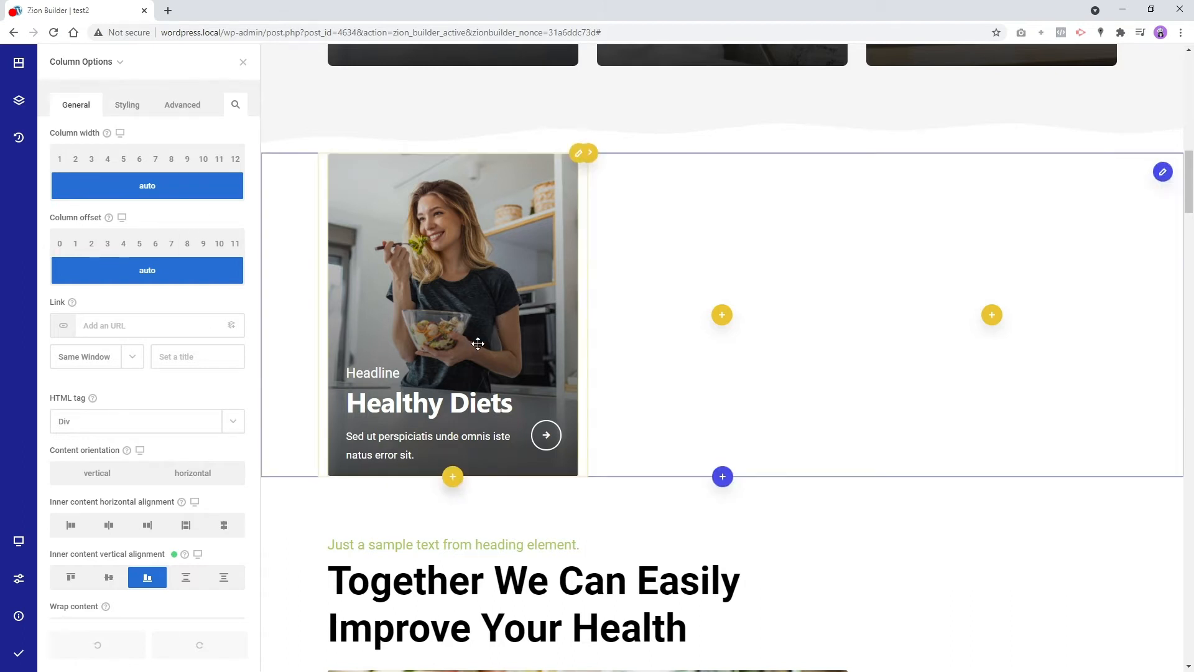
pyautogui.scroll(-1, 477, 344)
pyautogui.scroll(-1, 435, 330)
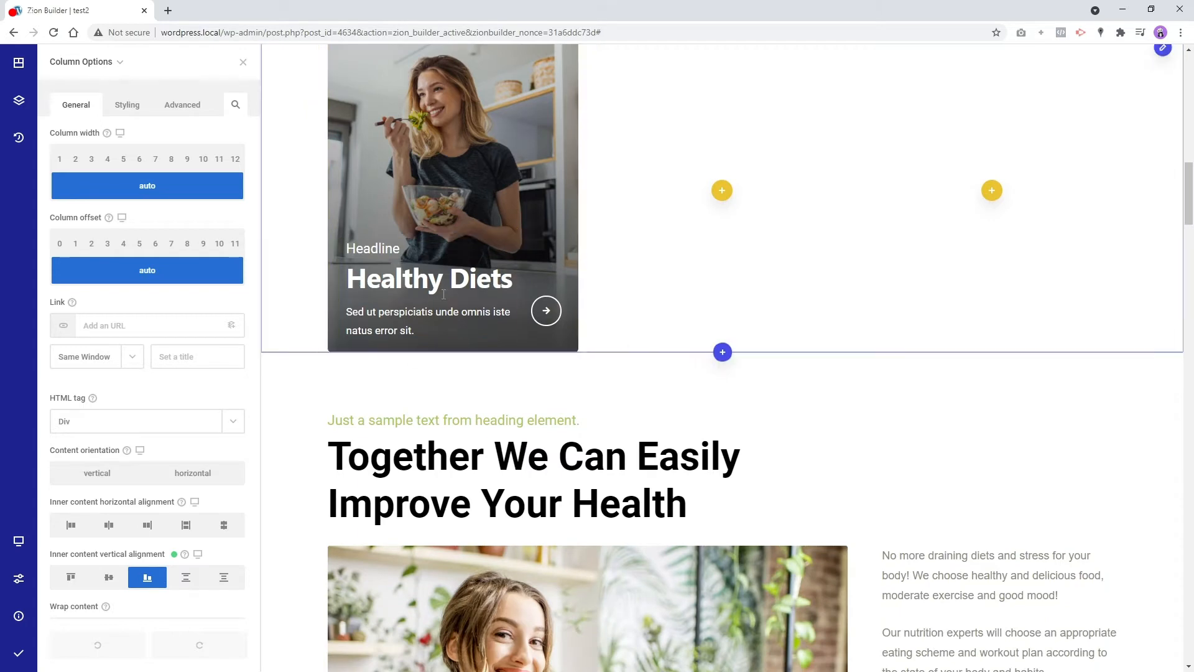
pyautogui.scroll(-2, 443, 294)
pyautogui.scroll(4, 491, 255)
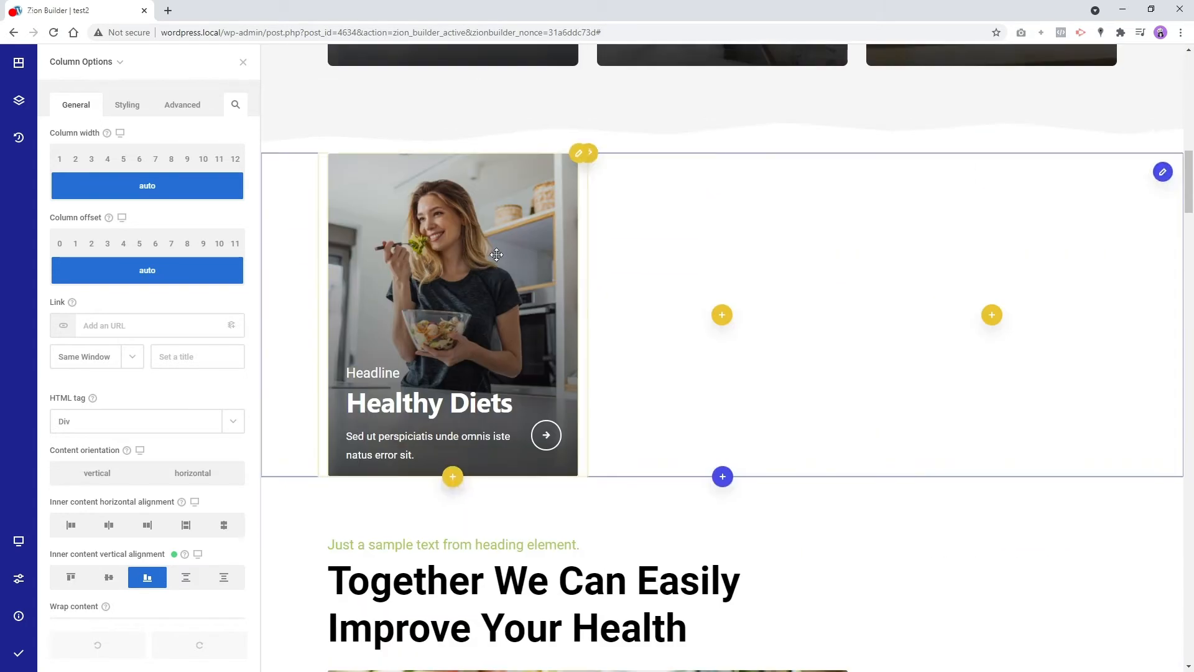
pyautogui.click(123, 108)
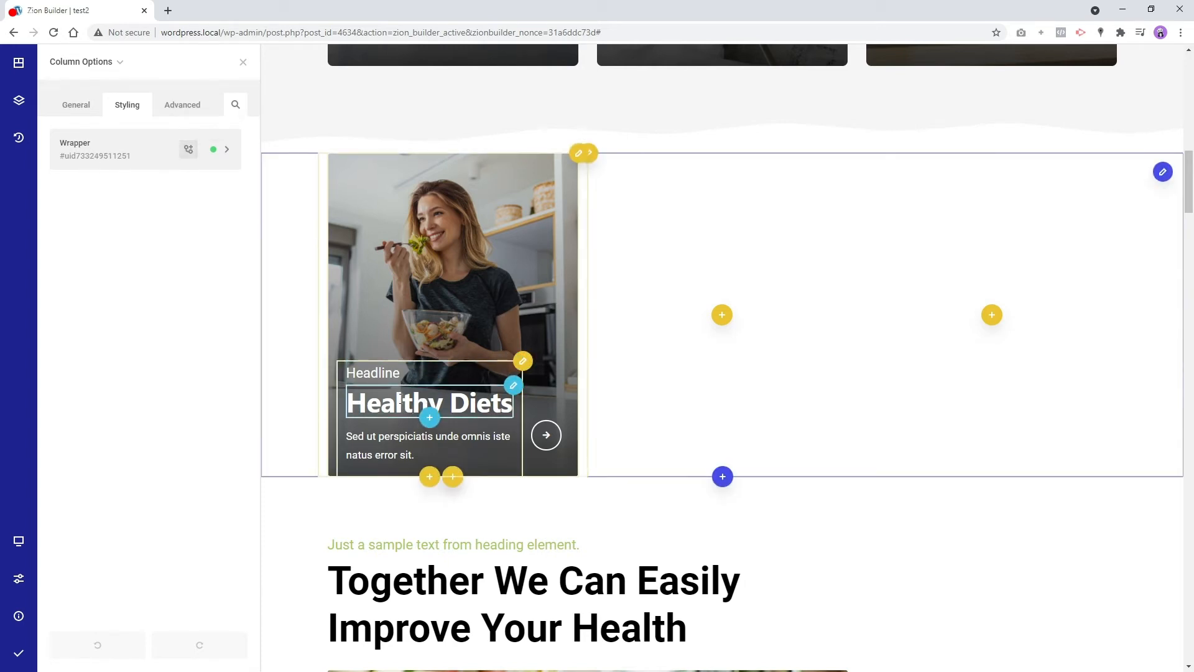
pyautogui.scroll(4, 407, 403)
pyautogui.scroll(-2, 448, 384)
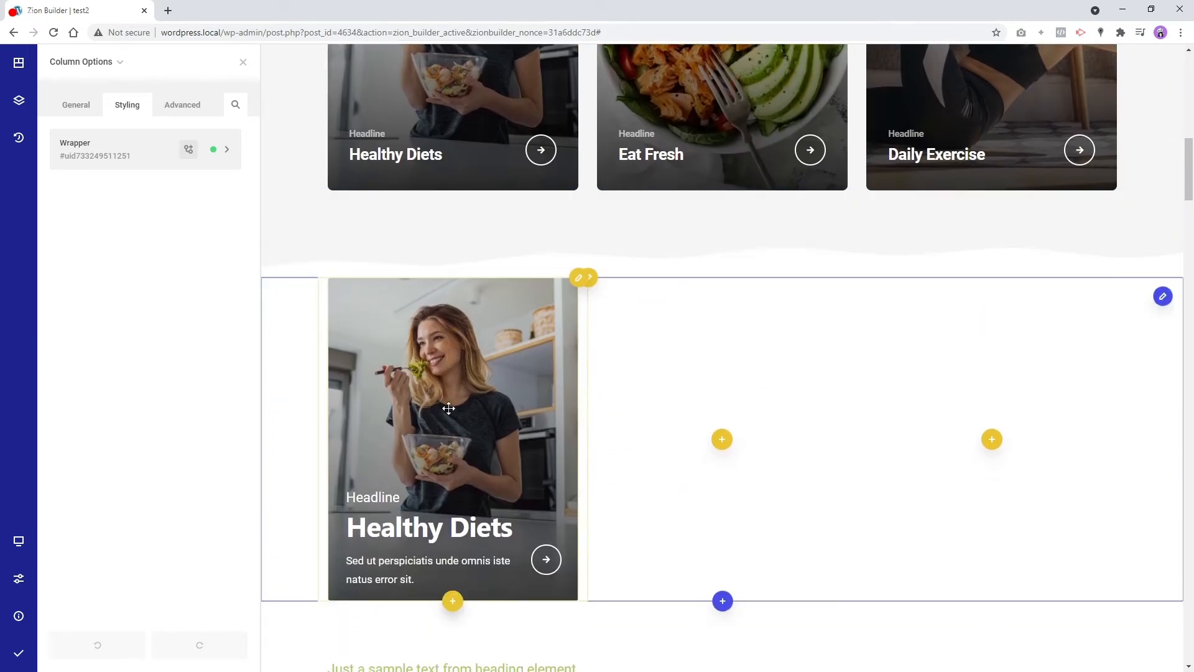
# Set the font size of the card's "Healthy Diets" heading to 30px in its wrapper typography
pyautogui.rightClick(431, 527)
pyautogui.click(468, 434)
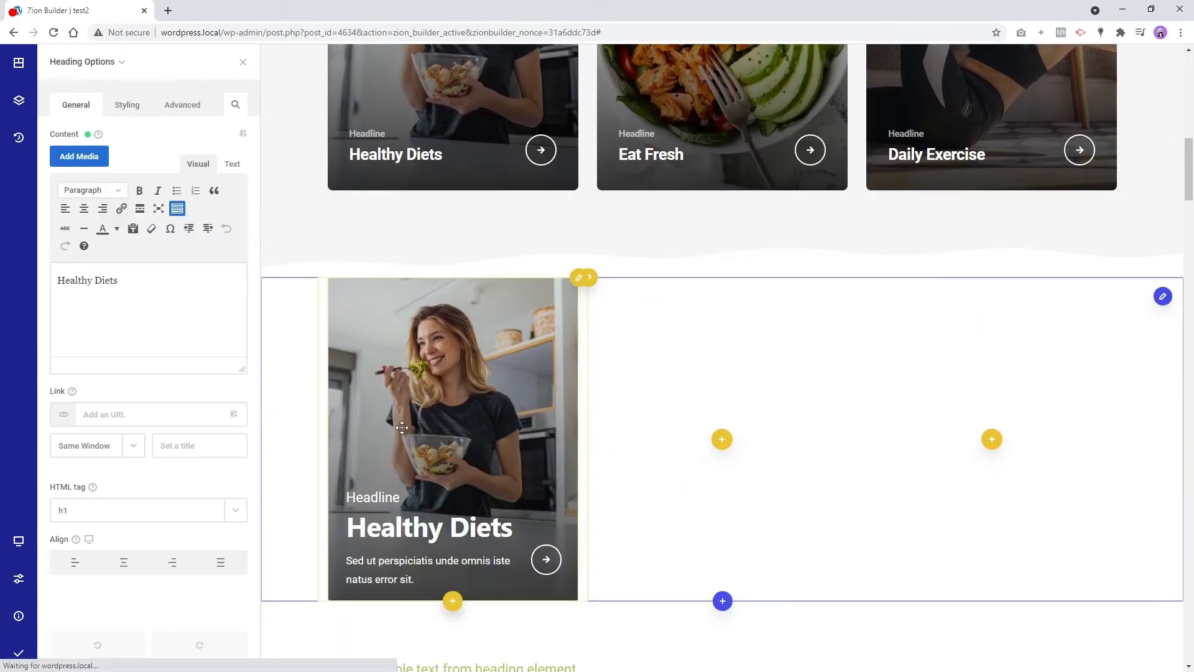
pyautogui.click(126, 106)
pyautogui.click(135, 164)
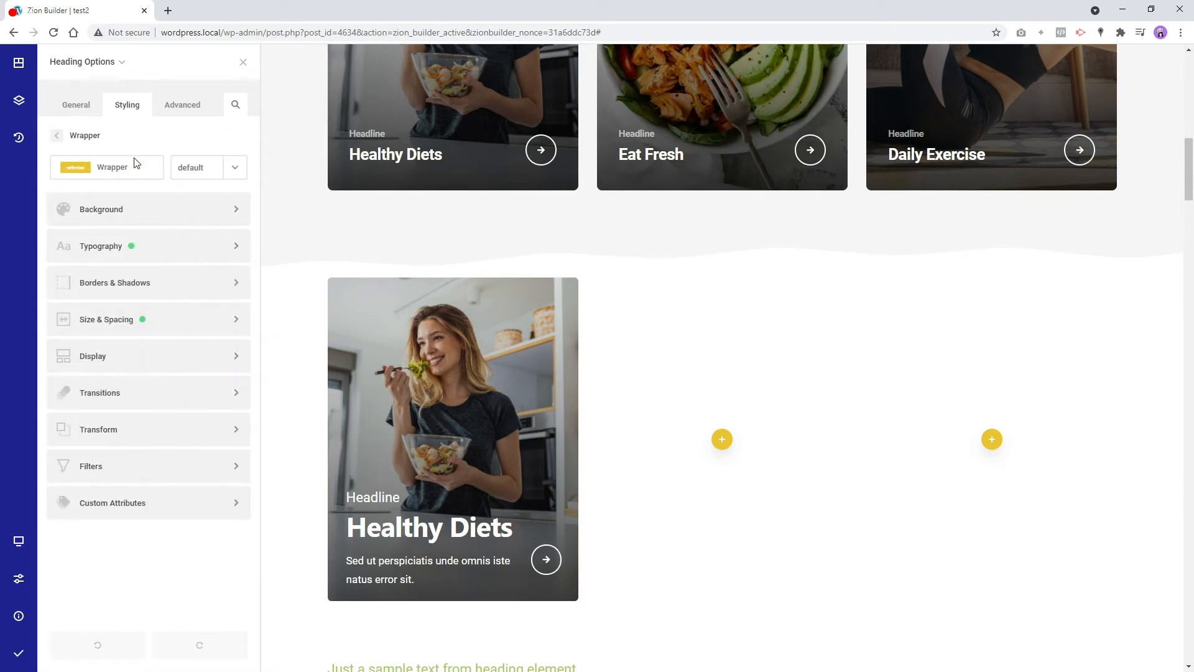
pyautogui.click(178, 251)
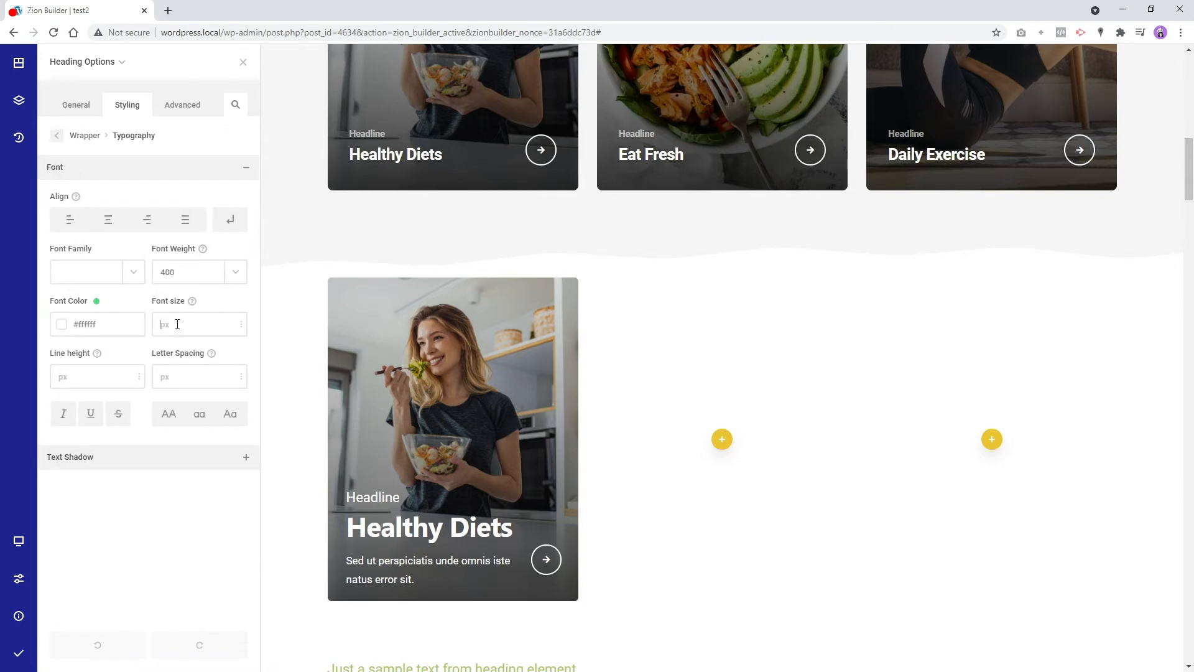
pyautogui.write('30')
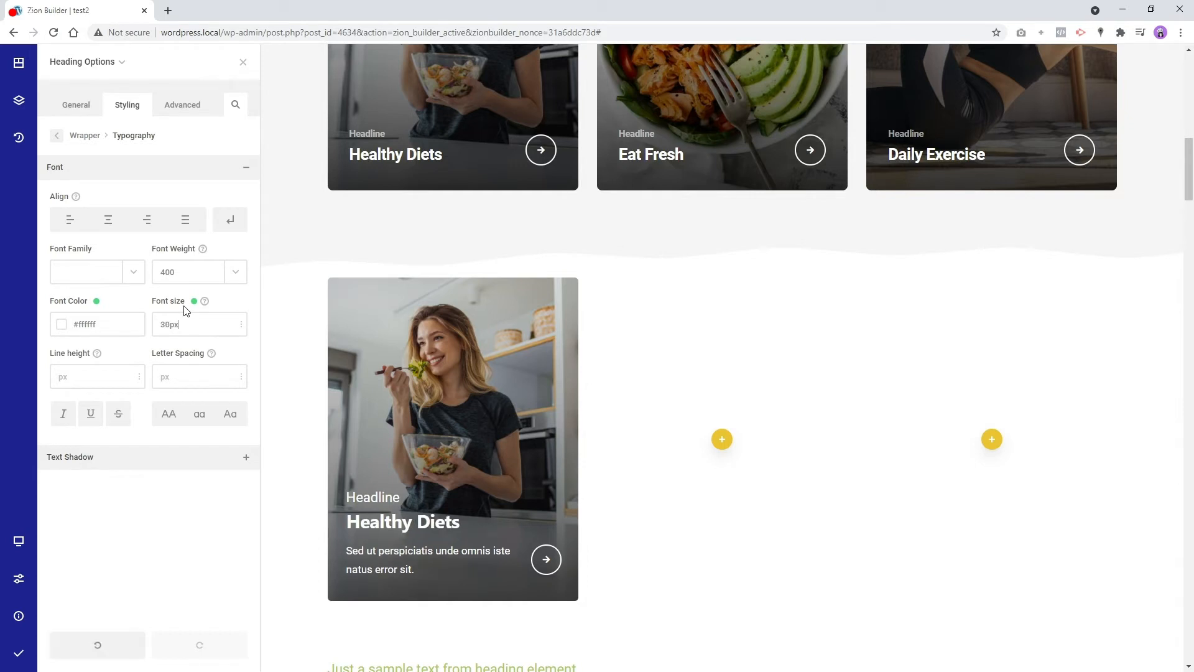
pyautogui.press('Up')
pyautogui.press('Up')
pyautogui.press('Up')
pyautogui.press('Down')
pyautogui.press('Down')
pyautogui.press('Down')
# Set the font size of the small "Headline" text above the heading to 14px in its wrapper typography
pyautogui.rightClick(370, 389)
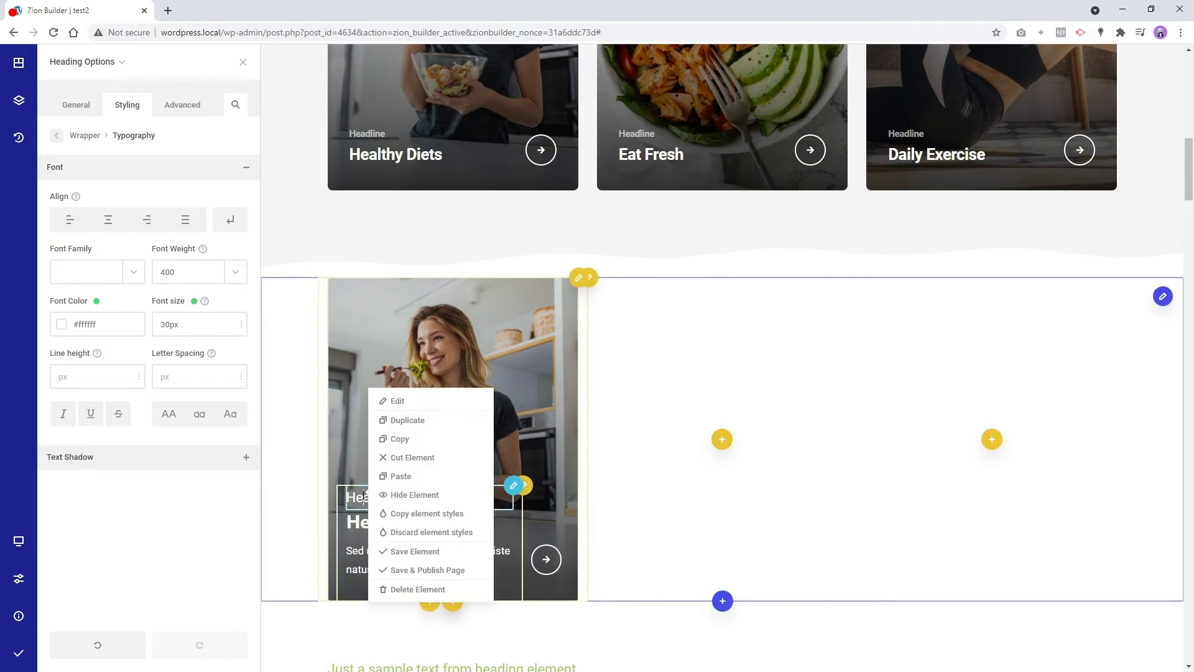
pyautogui.click(399, 403)
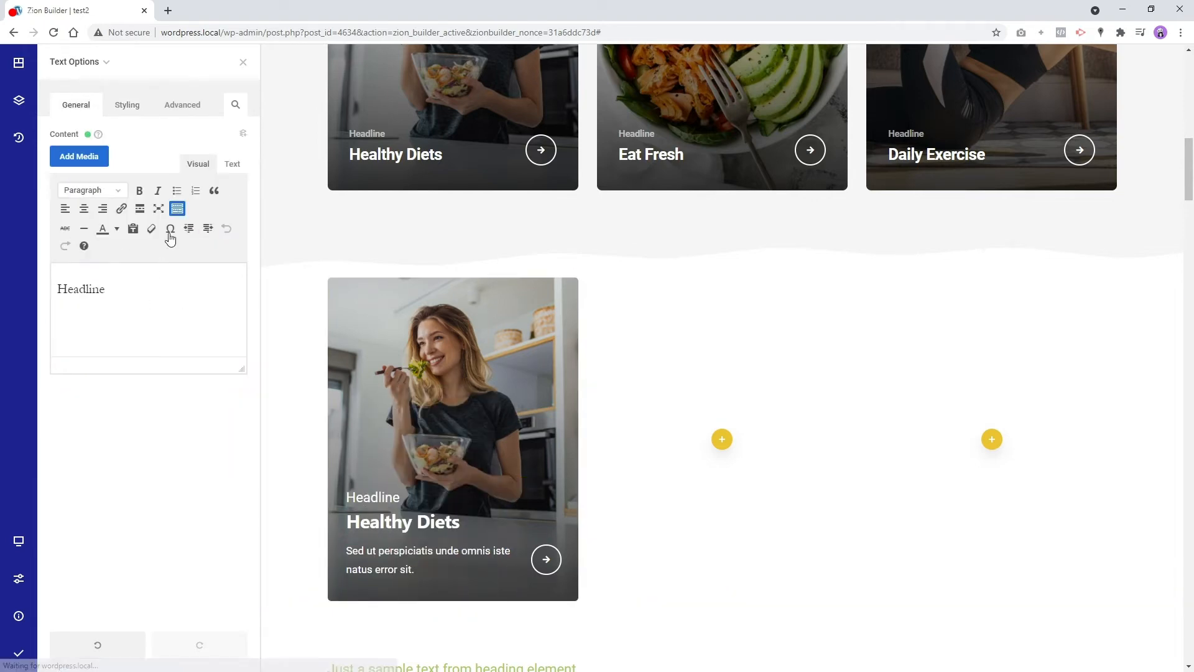
pyautogui.click(128, 105)
pyautogui.click(154, 258)
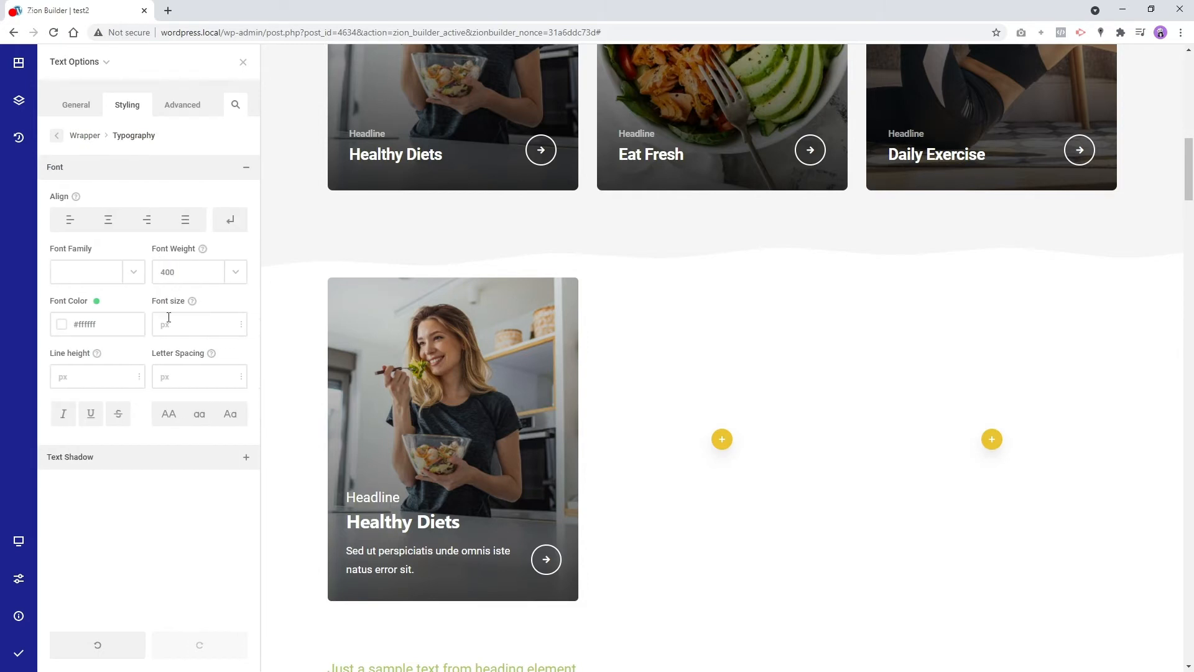
pyautogui.click(177, 324)
pyautogui.write('9')
pyautogui.press('BackSpace')
pyautogui.write('14')
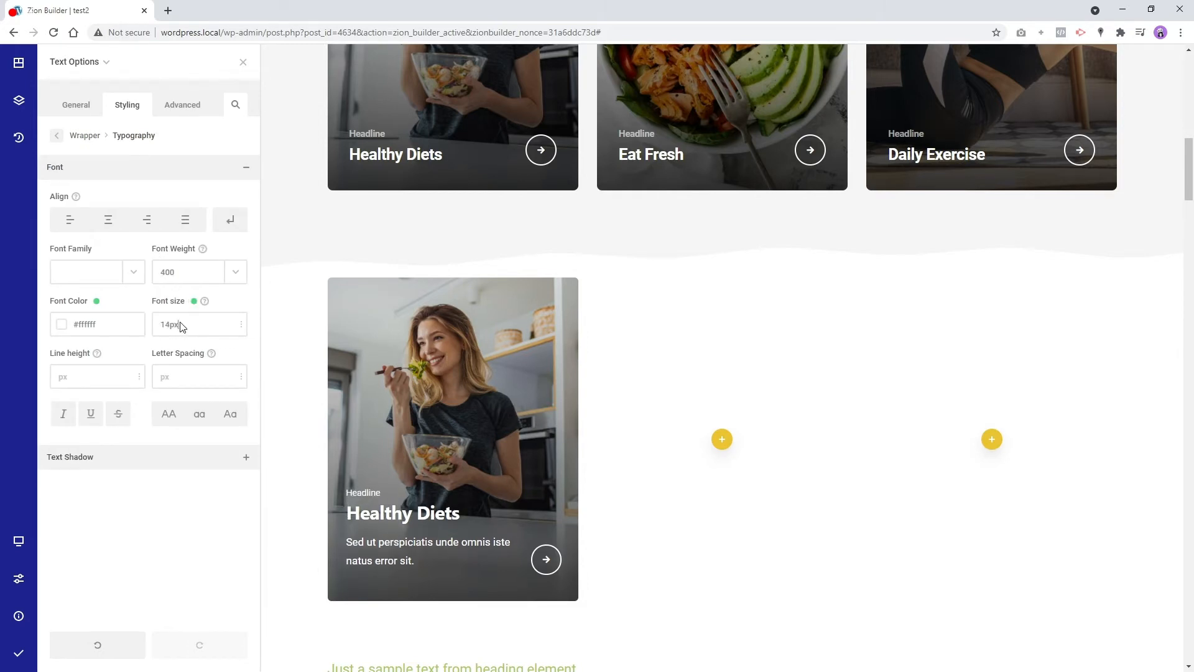
# Set the "Headline" text's font weight to 700
pyautogui.click(194, 274)
pyautogui.scroll(-3, 179, 336)
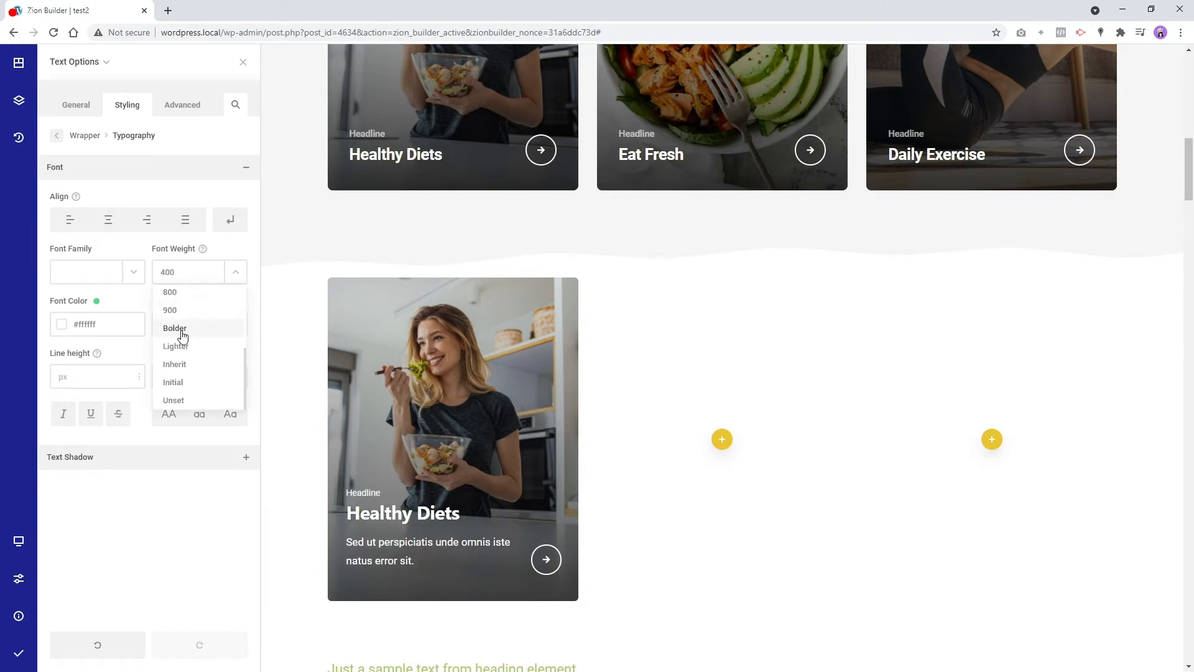
pyautogui.scroll(2, 177, 323)
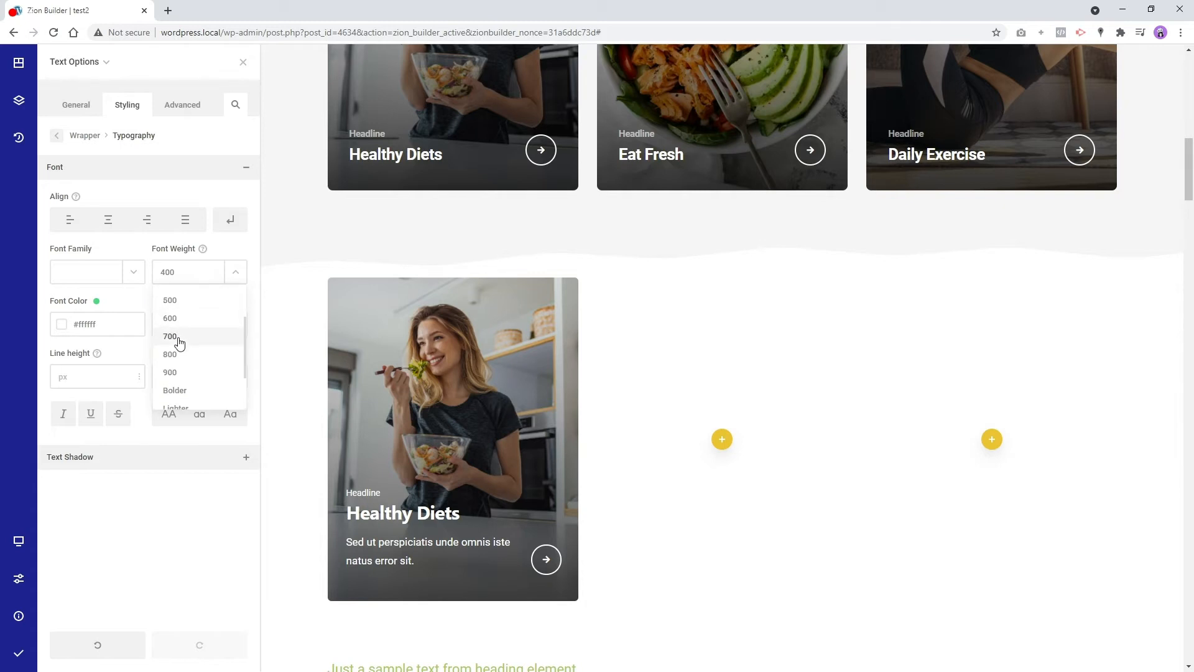
pyautogui.click(180, 341)
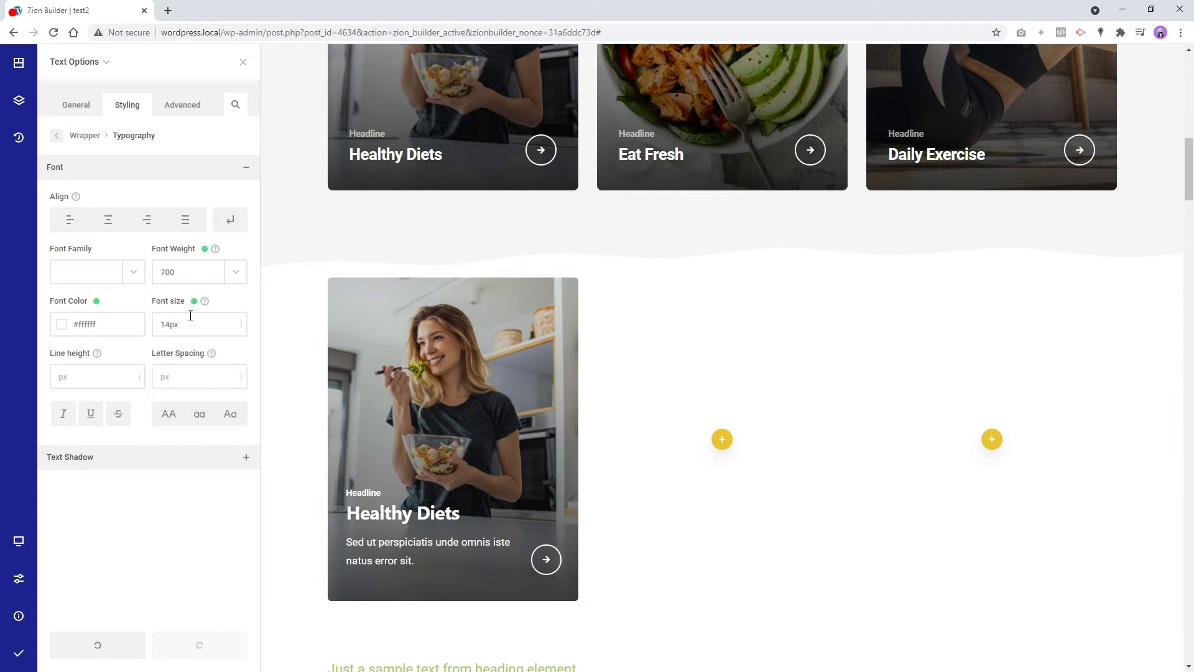
# Change the "Headline" text's font color to light grey, #c3c3c3, and close the text options
pyautogui.click(62, 328)
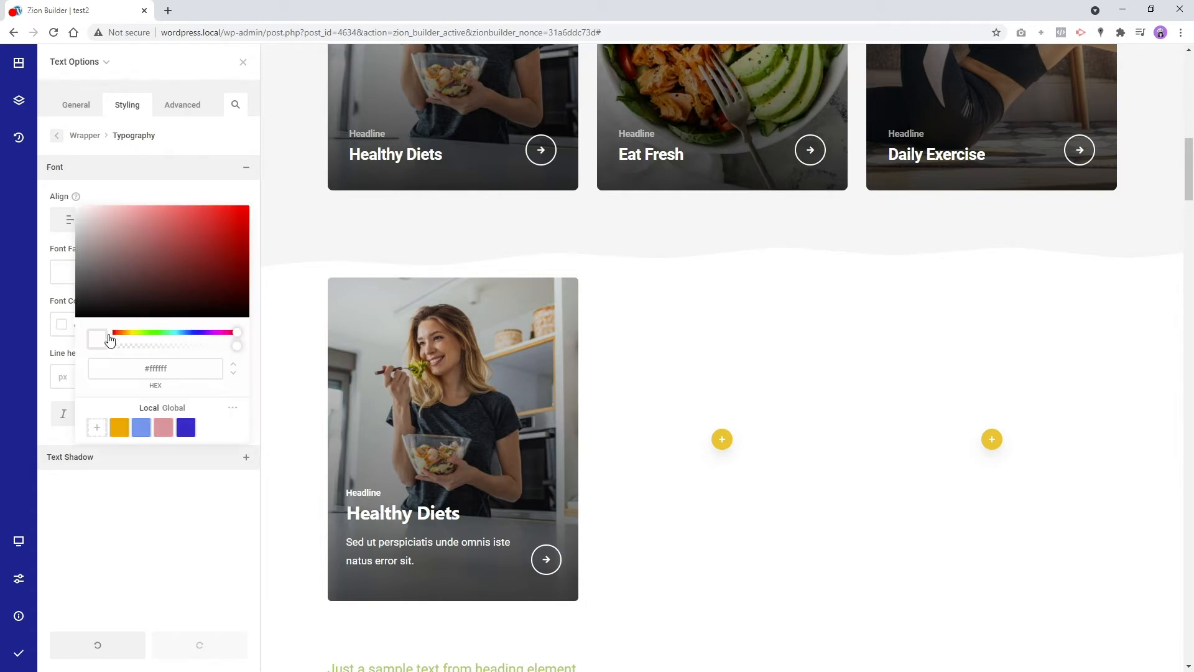
pyautogui.click(75, 239)
pyautogui.moveTo(75, 239); pyautogui.dragTo(76, 232)
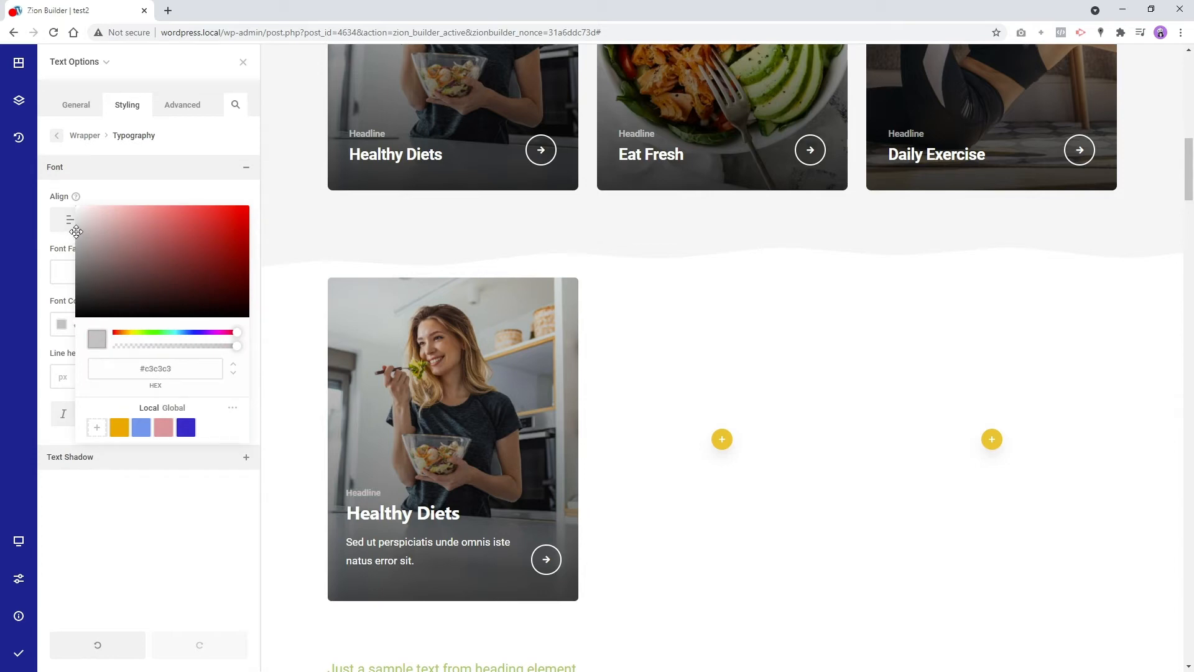
pyautogui.click(169, 513)
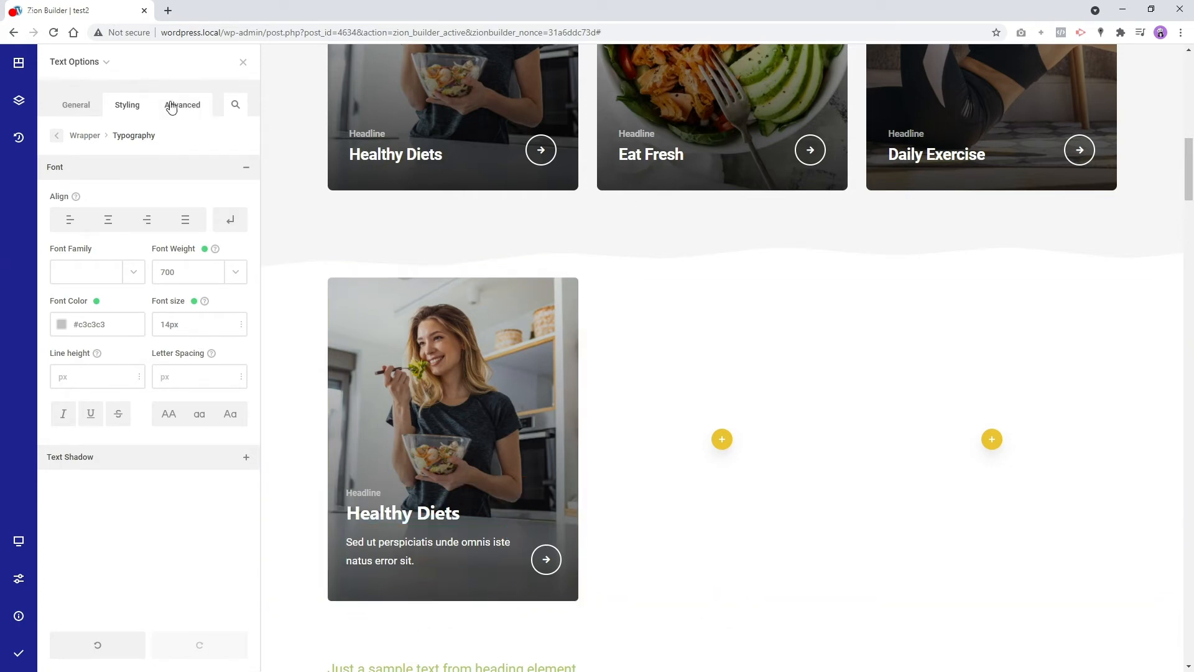
pyautogui.click(243, 64)
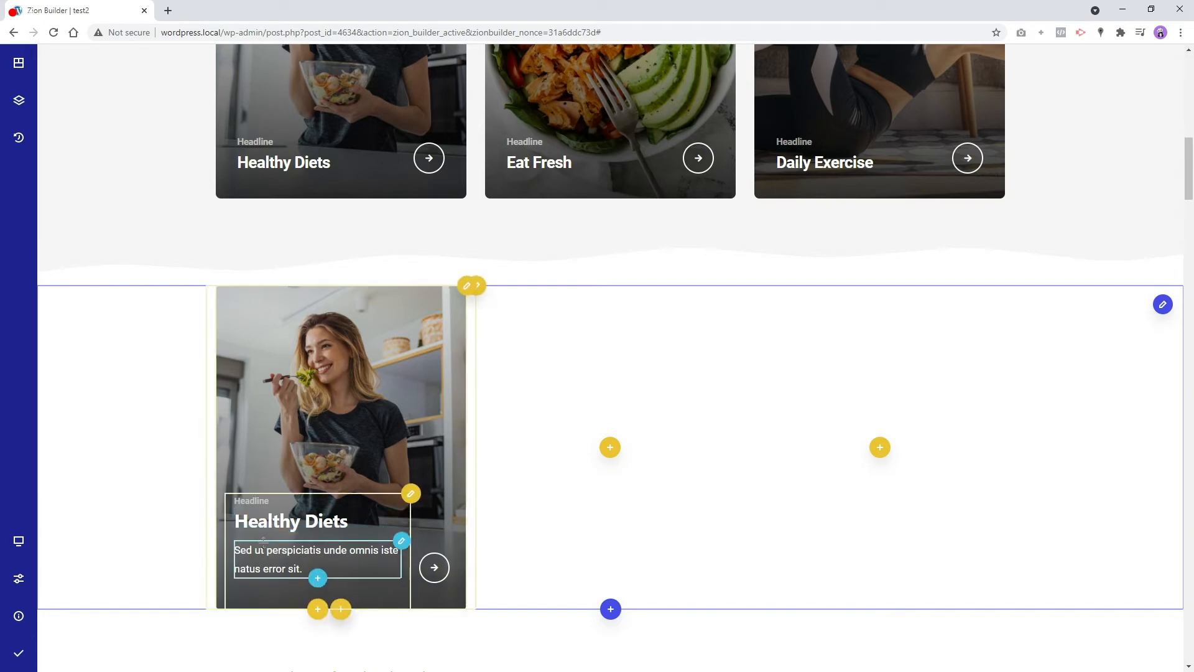
pyautogui.rightClick(288, 522)
pyautogui.click(325, 430)
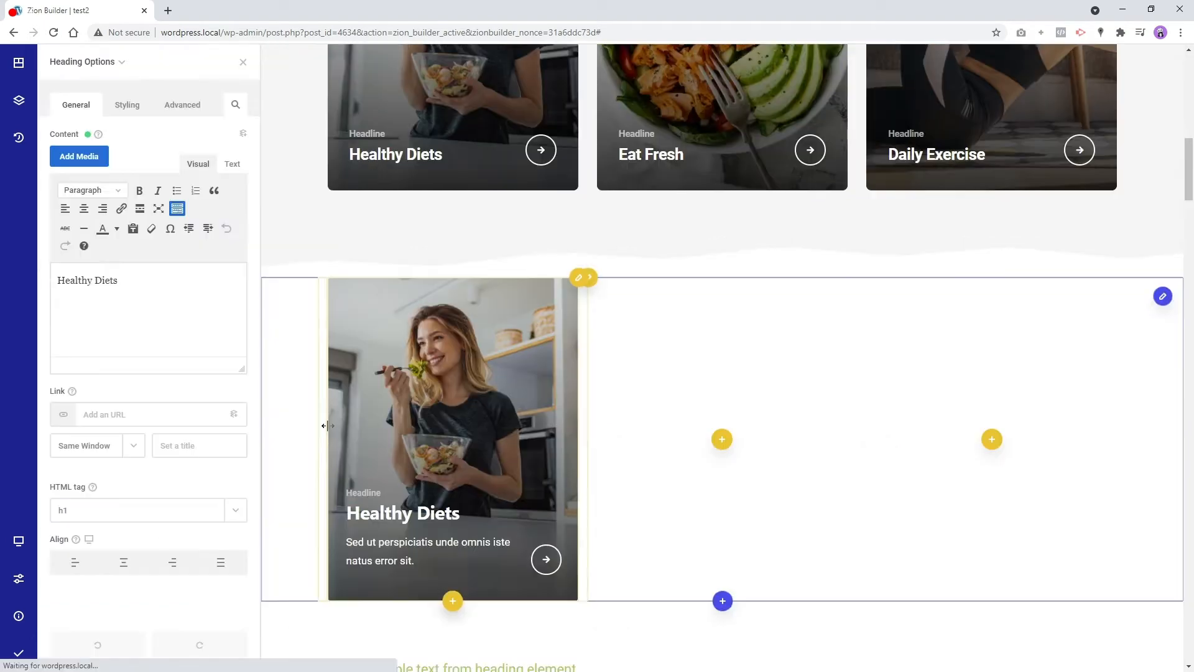
pyautogui.click(243, 64)
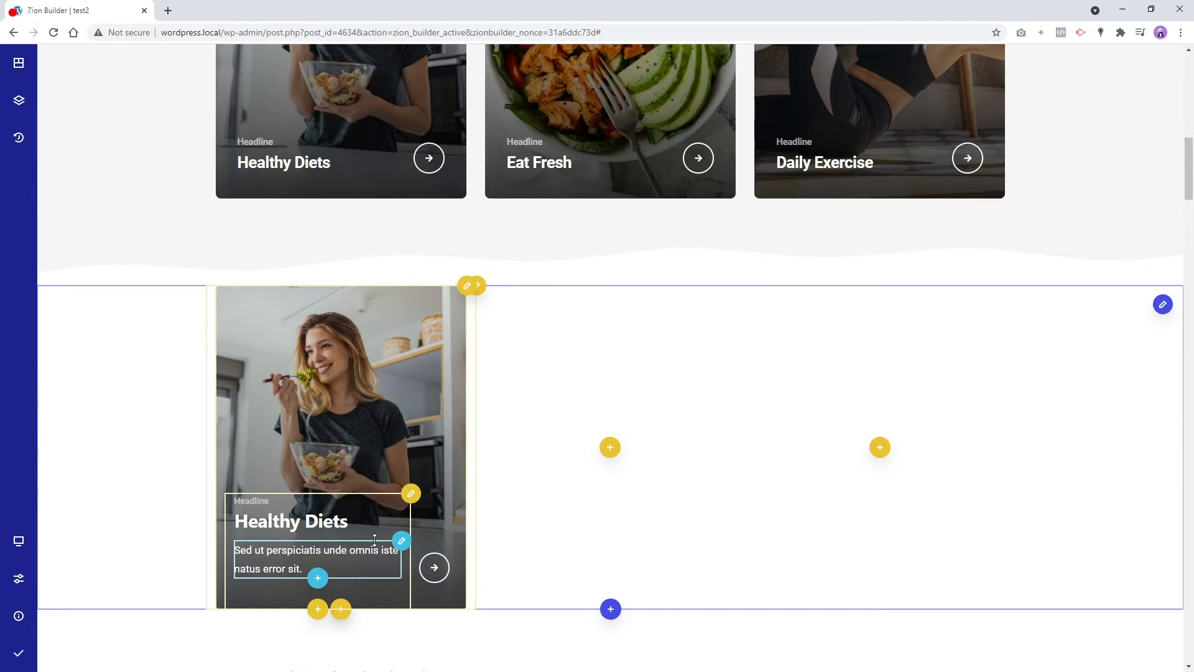
# Create the class "hidecaption" and assign it to the wrapper of the inner column holding the card's text elements
pyautogui.rightClick(413, 501)
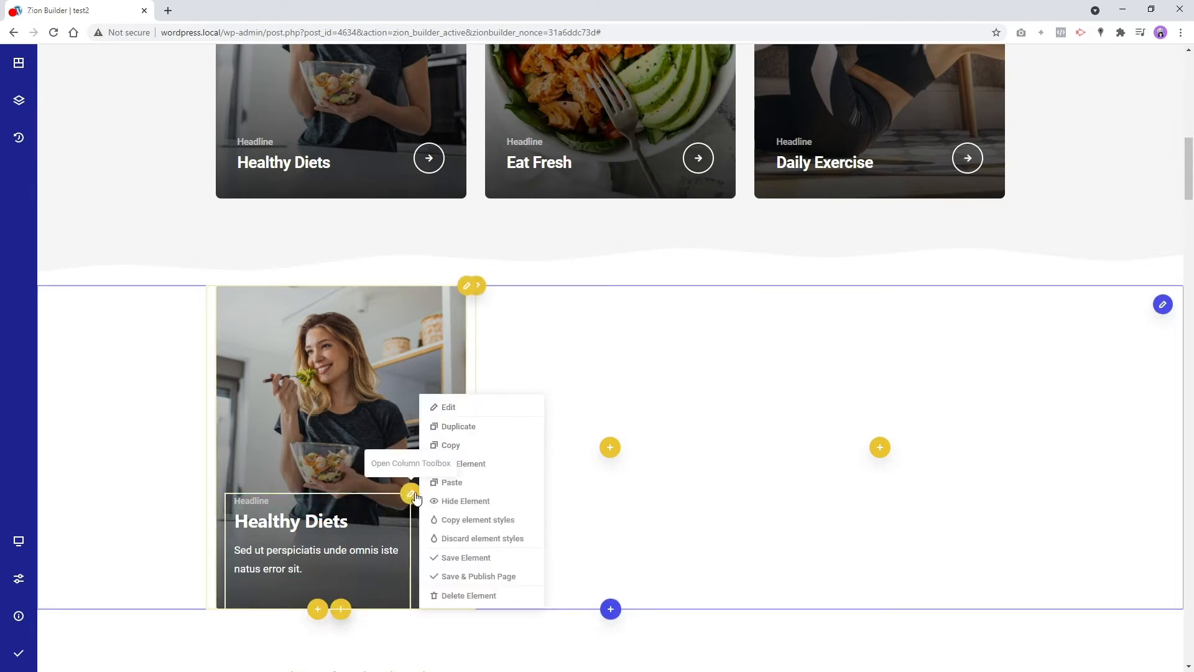
pyautogui.click(411, 495)
pyautogui.click(309, 498)
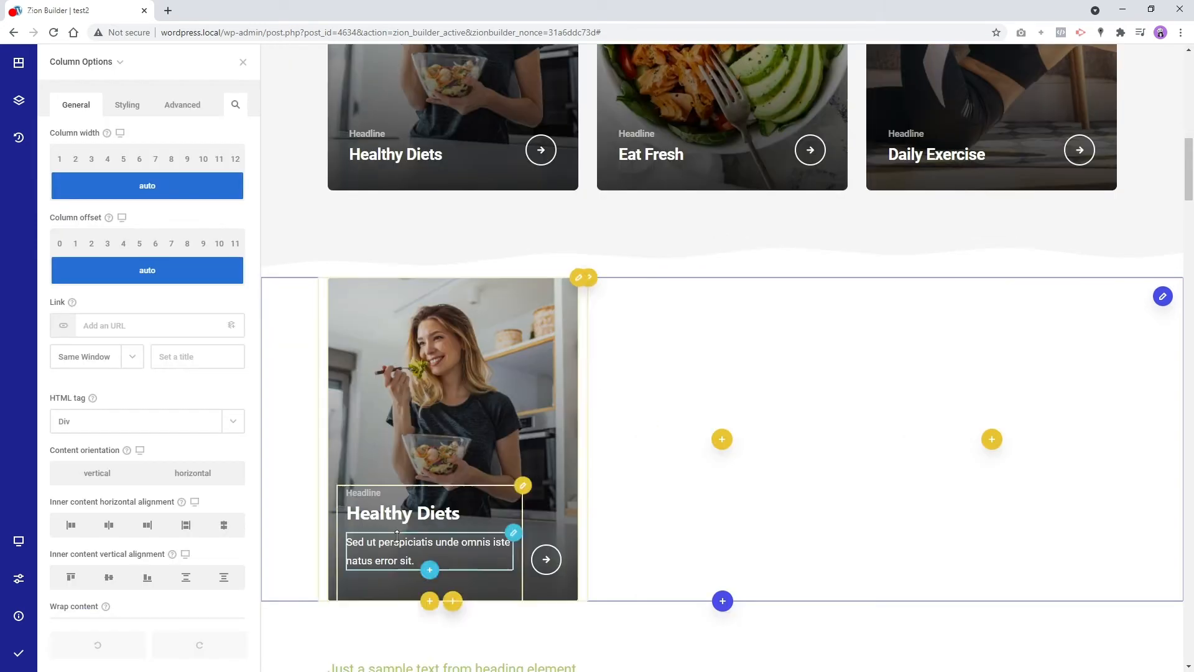
pyautogui.click(129, 105)
pyautogui.click(137, 154)
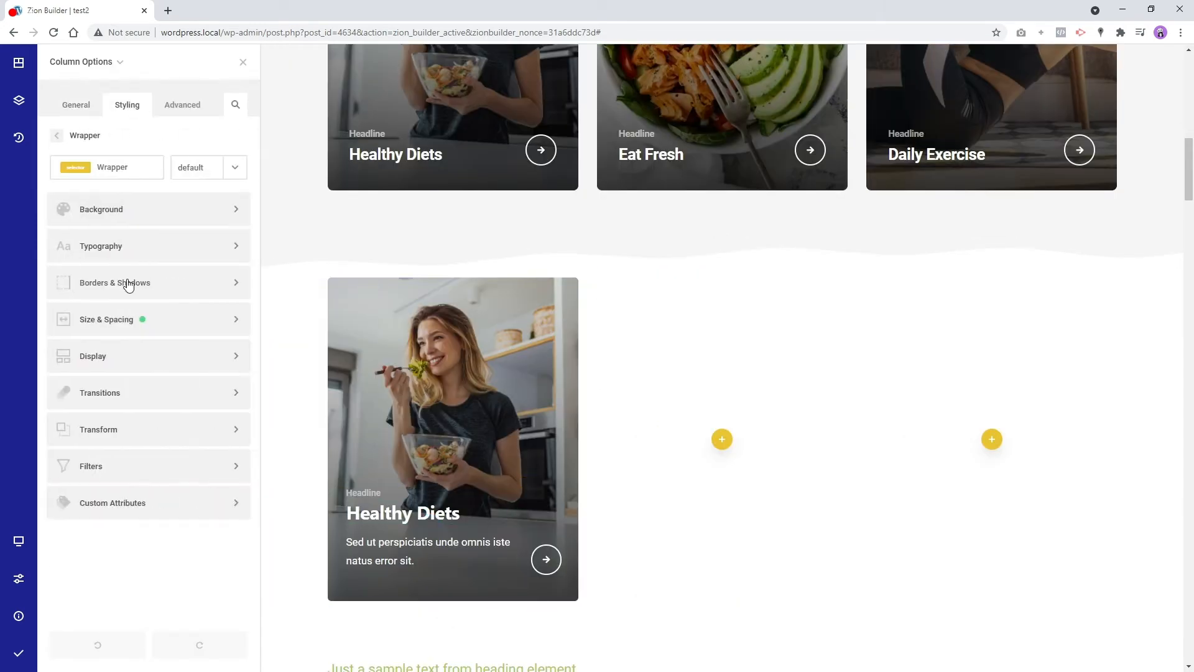
pyautogui.click(132, 170)
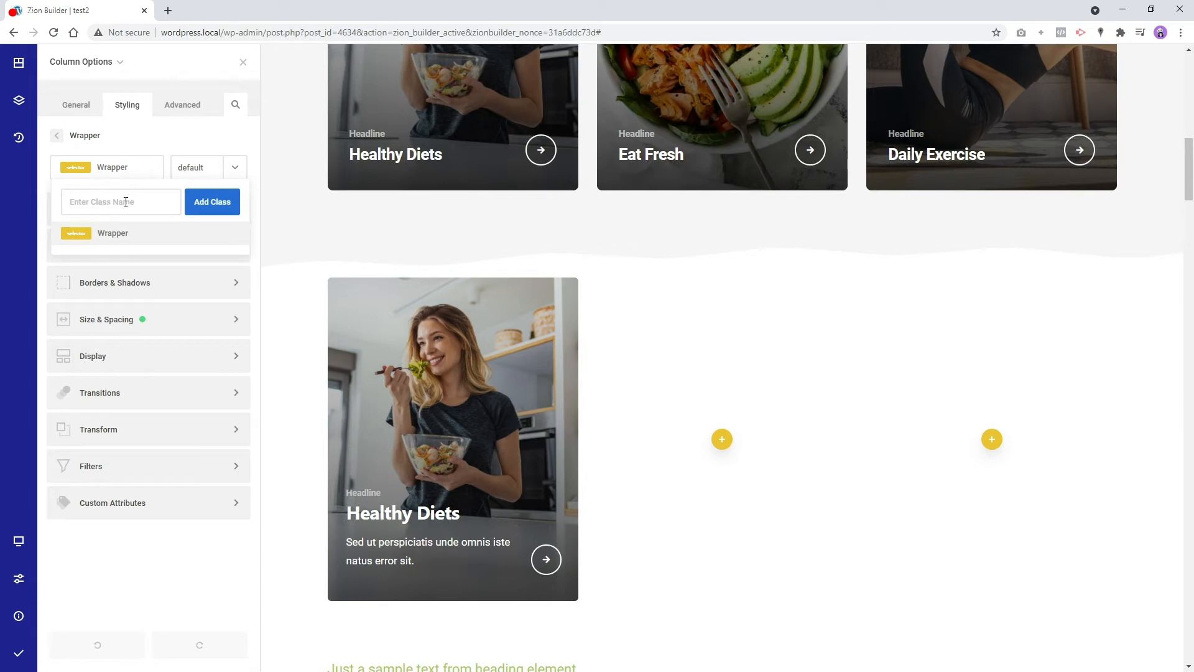
pyautogui.write('hid')
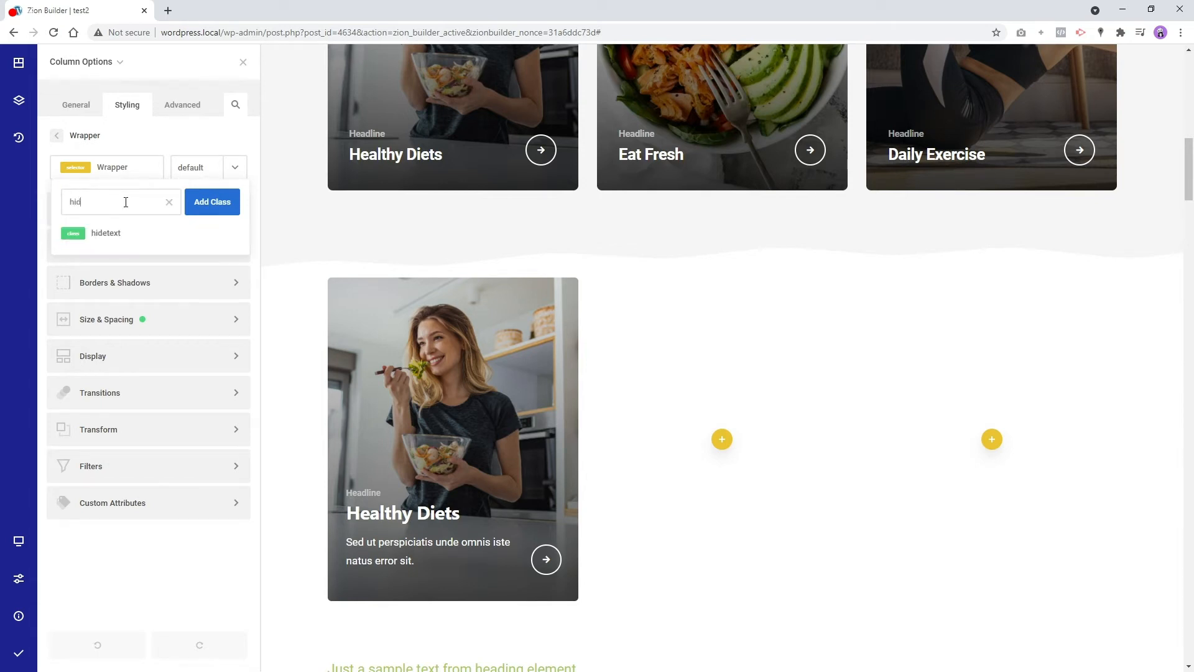
pyautogui.write('ecaption')
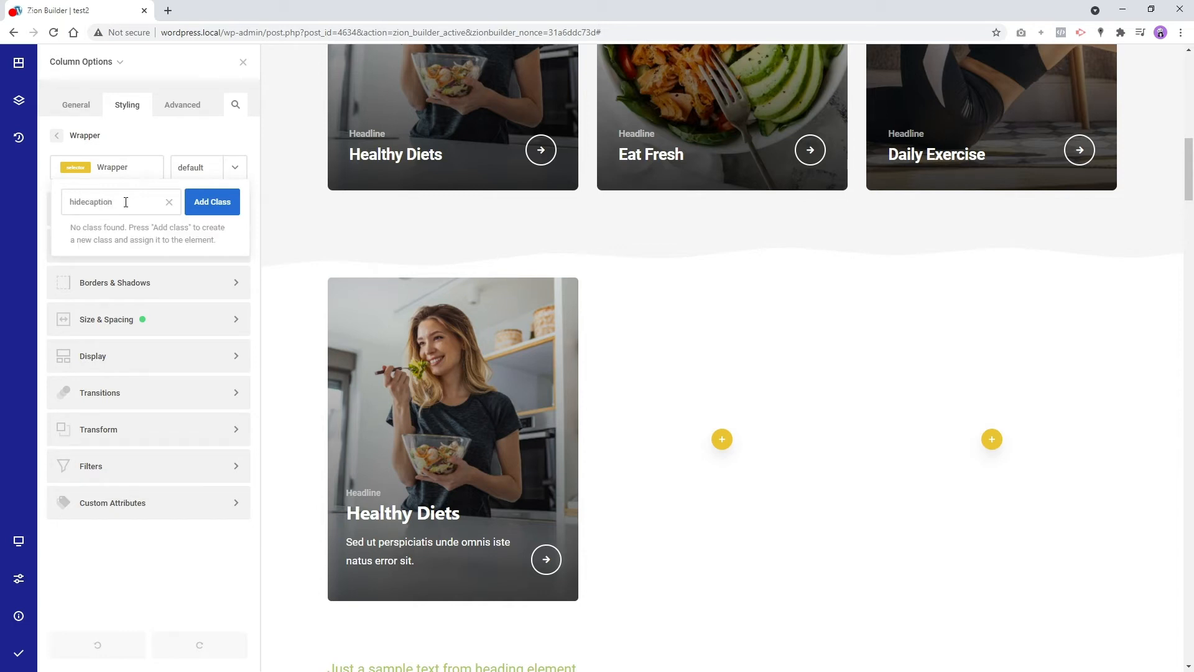
pyautogui.doubleClick(100, 204)
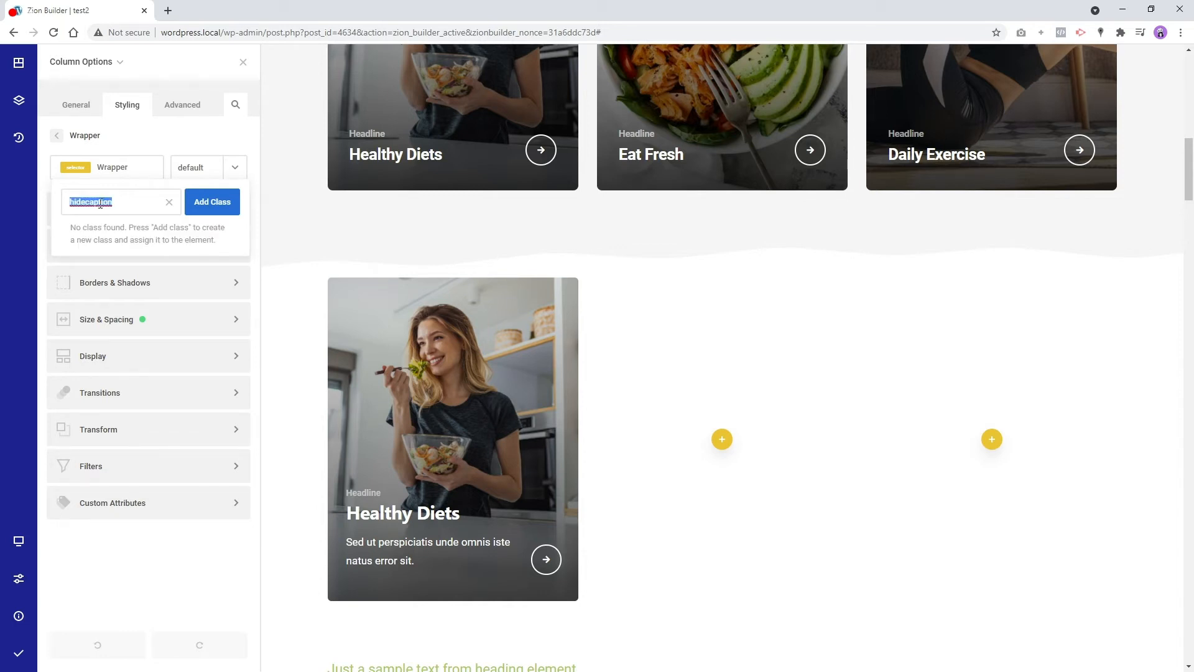
pyautogui.click(198, 205)
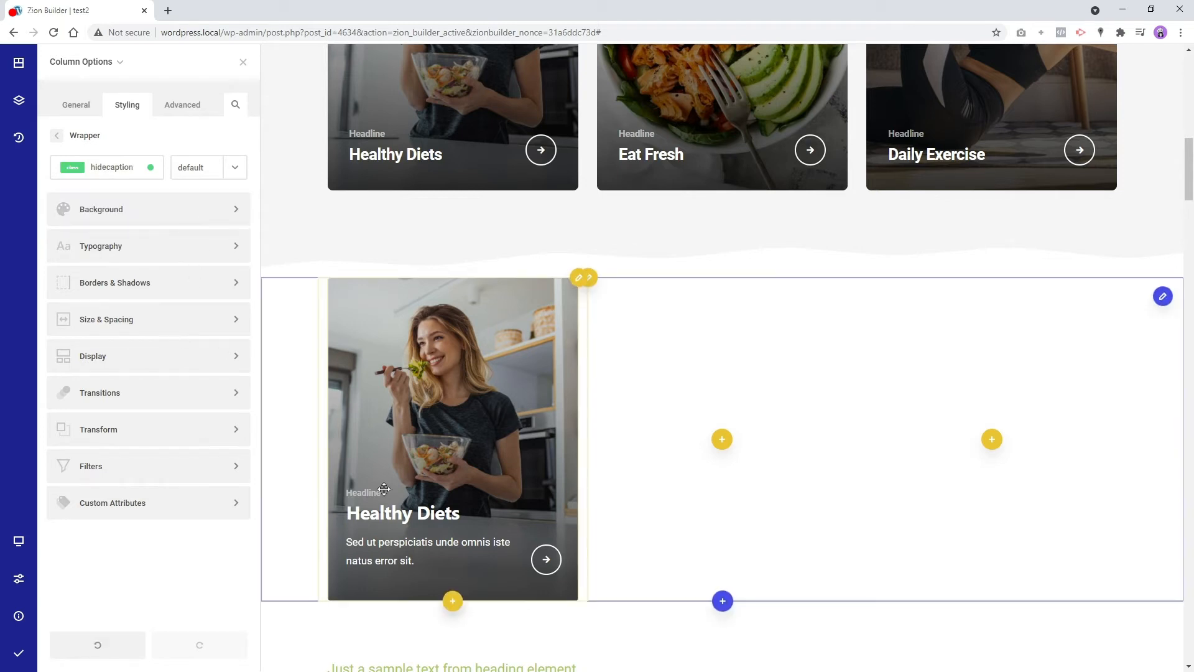
# Open the options of the outer image column that contains the "Healthy Diets" card content
pyautogui.rightClick(469, 280)
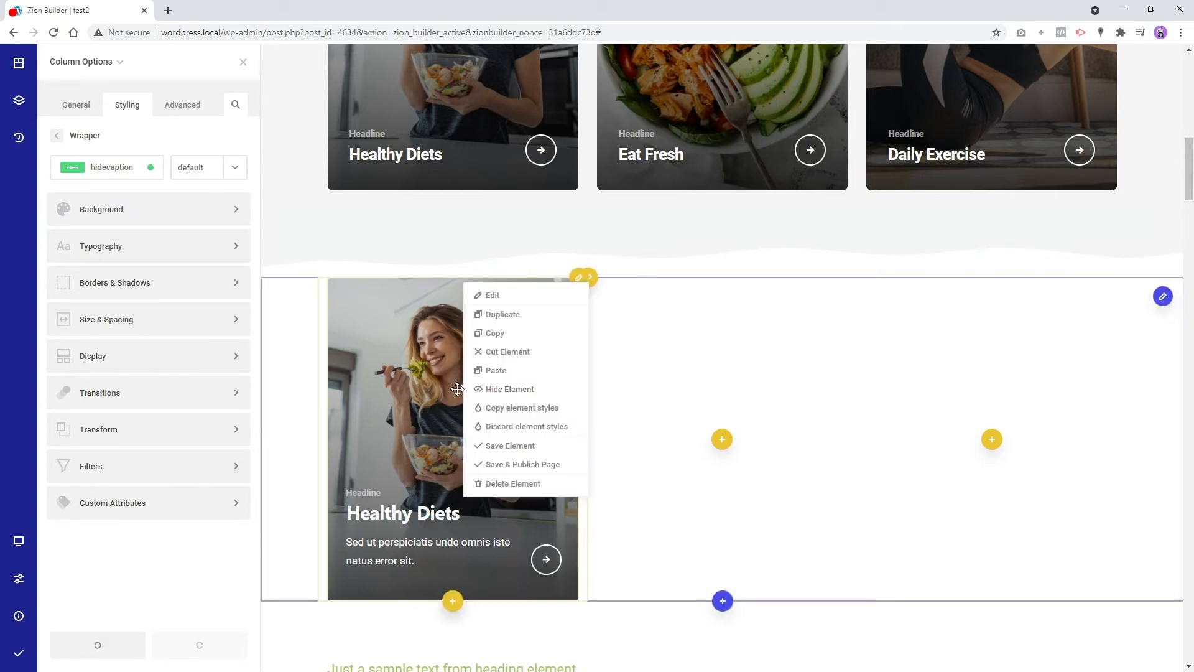
pyautogui.click(506, 301)
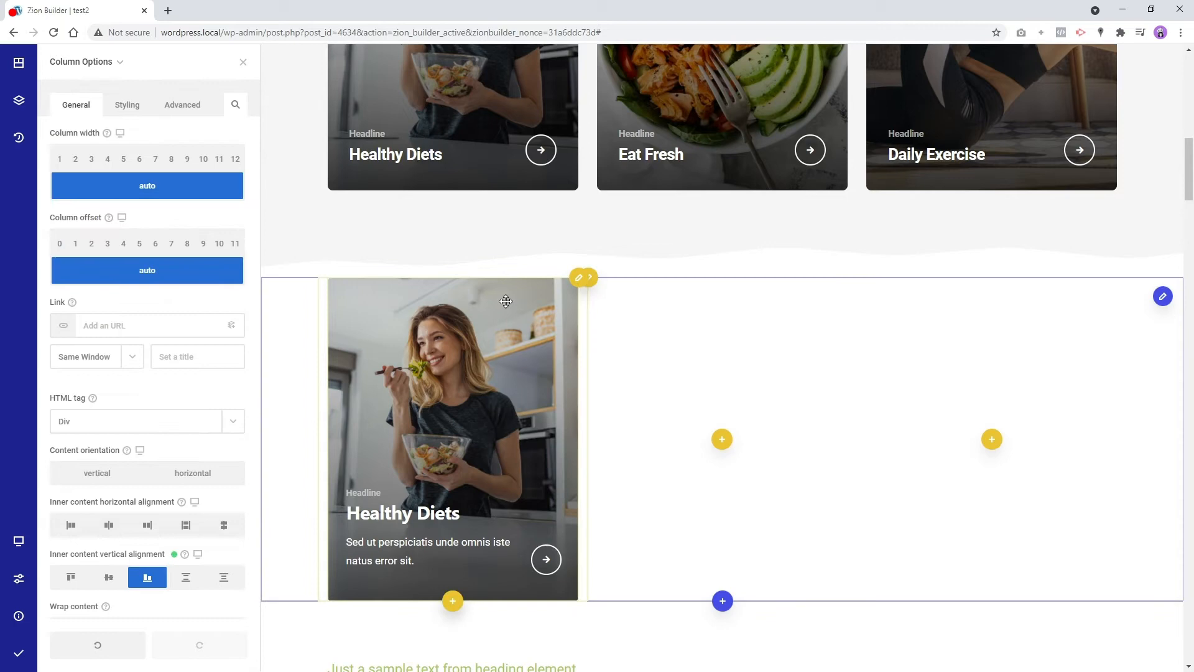
# Add a child selector named Hide Caption with the CSS selector .hidecaption to the column's wrapper
pyautogui.click(133, 111)
pyautogui.click(201, 151)
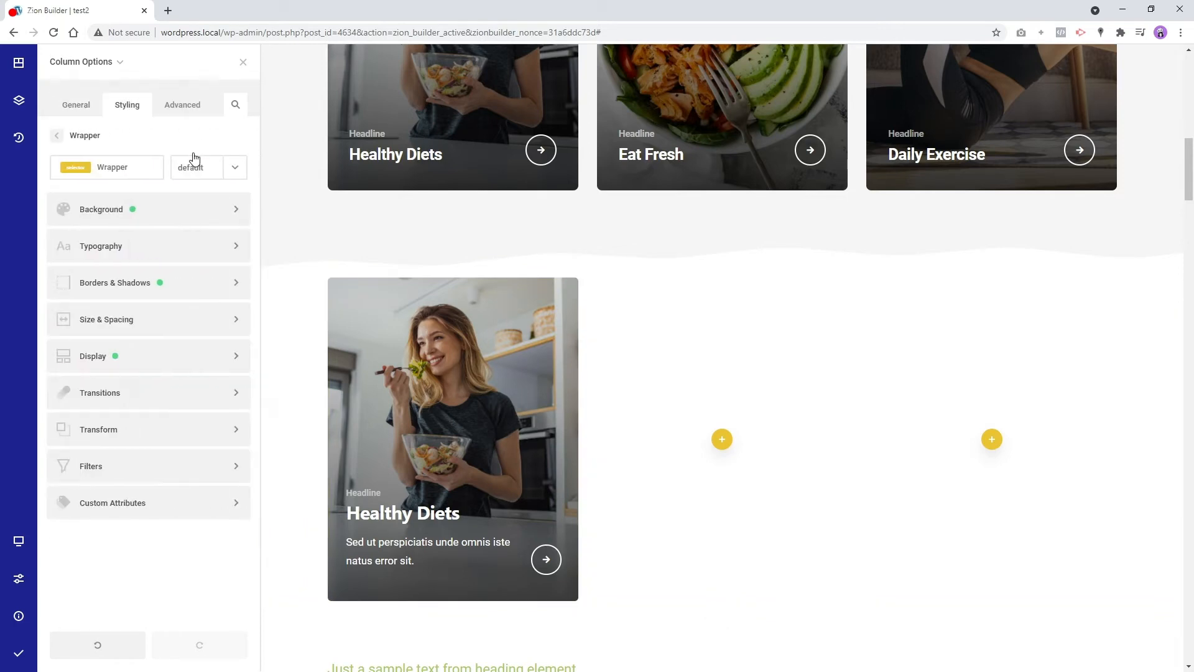
pyautogui.click(60, 148)
pyautogui.click(189, 150)
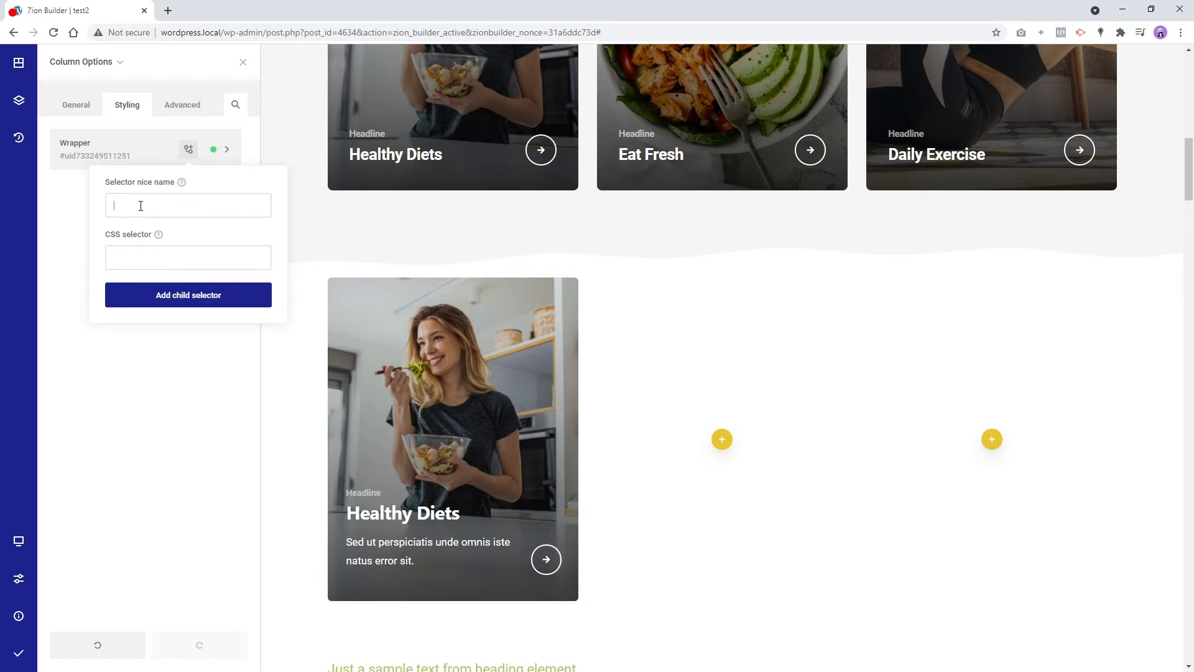
pyautogui.write('H')
pyautogui.write('hidecaption')
pyautogui.click(180, 301)
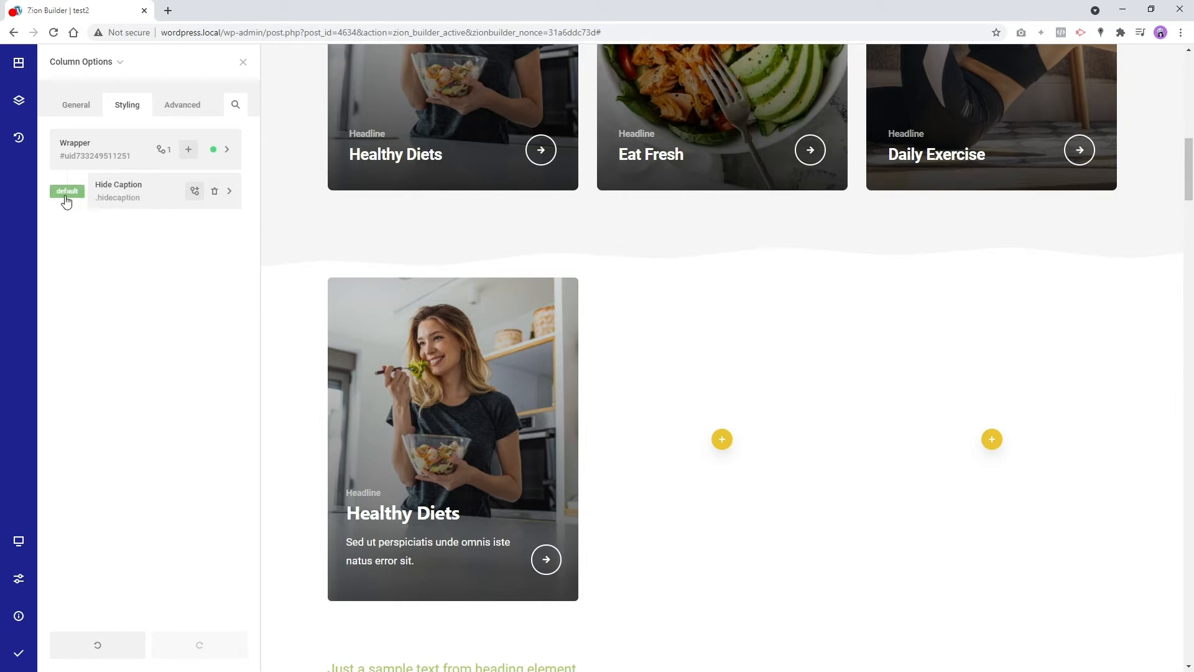
# Set the bottom margin of the Hide Caption selector's default state to -113px
pyautogui.click(124, 197)
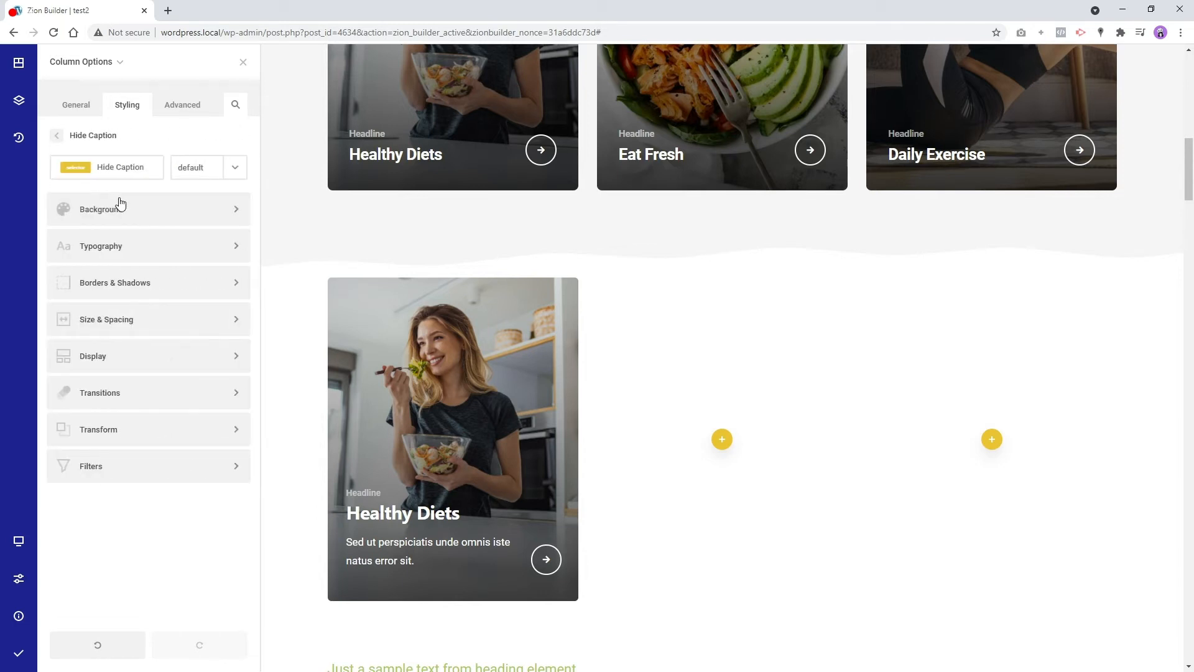
pyautogui.click(133, 328)
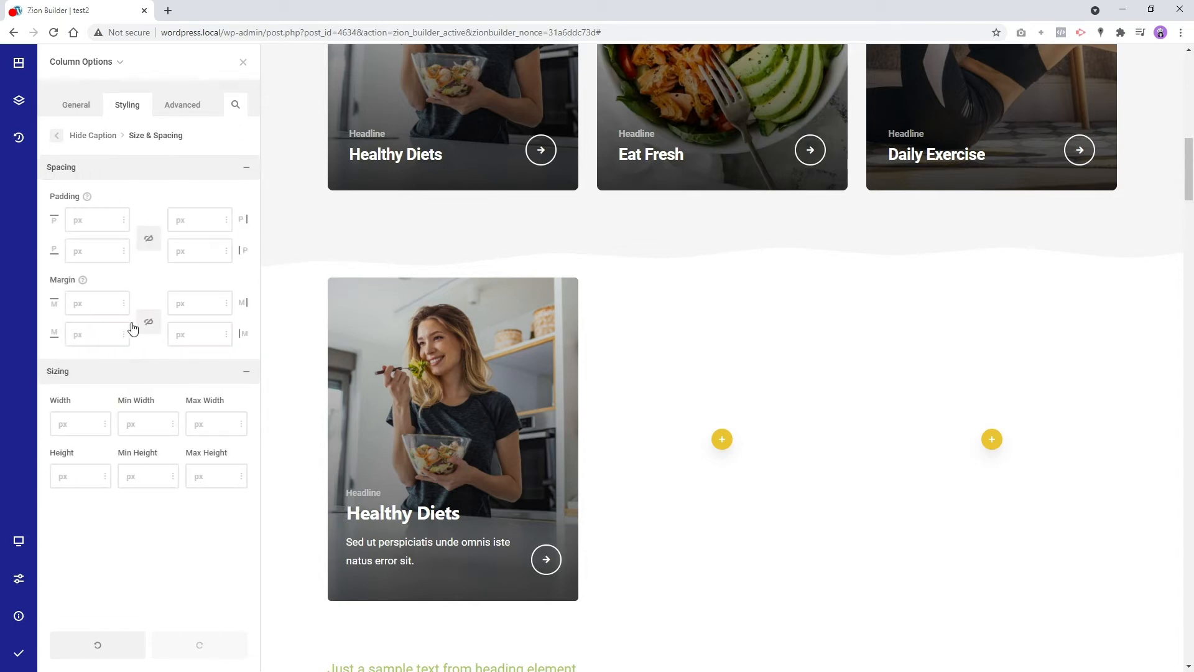
pyautogui.click(92, 335)
pyautogui.write('25')
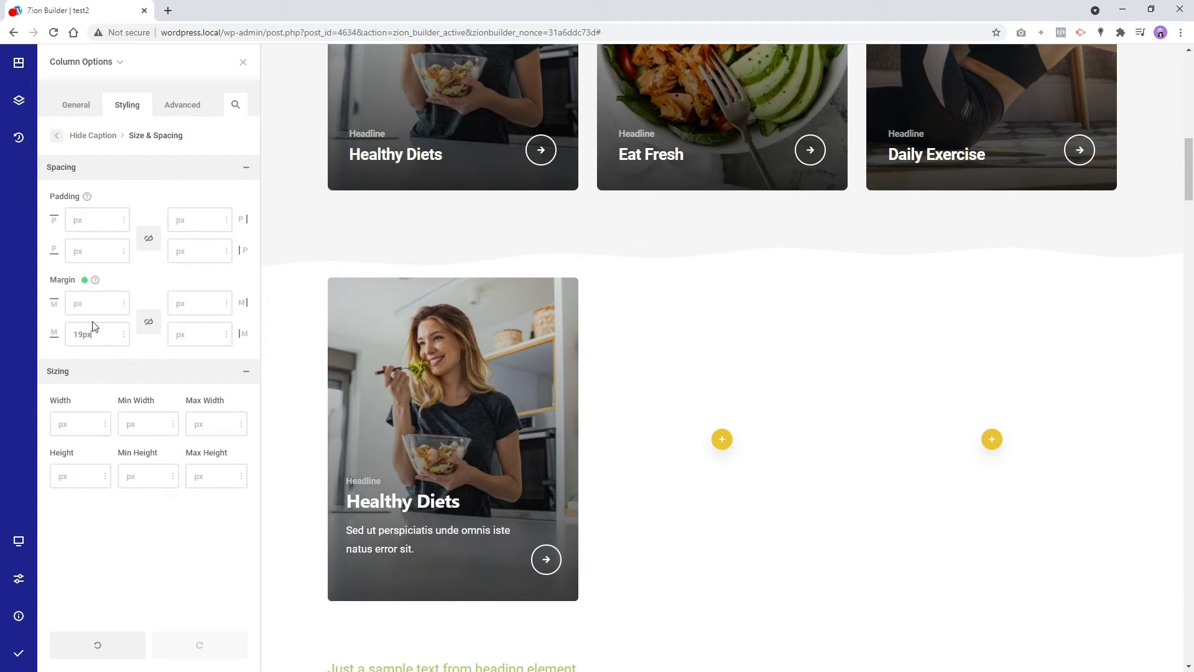
pyautogui.moveTo(76, 322); pyautogui.dragTo(81, 409)
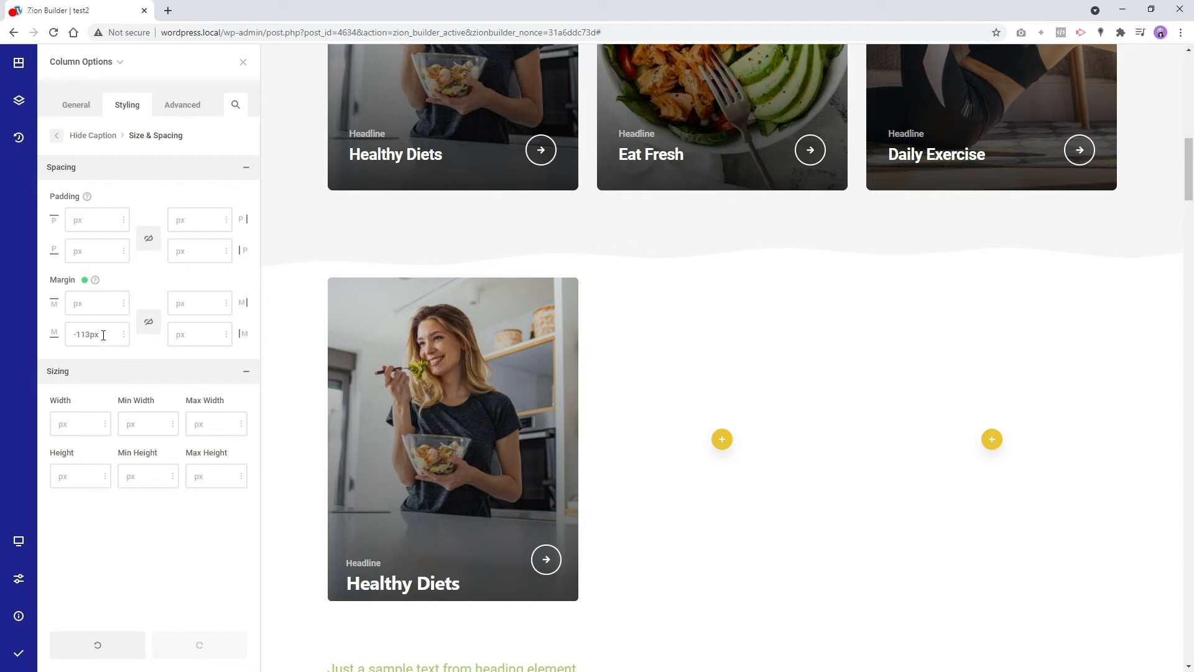
# Raise the Hide Caption bottom margin to -38px
pyautogui.press('Up')
pyautogui.press('Up')
pyautogui.press('Up')
pyautogui.press('Up')
pyautogui.press('Up')
pyautogui.press('Up')
pyautogui.press('Up')
pyautogui.press('Up')
pyautogui.press('Up')
pyautogui.press('Up')
pyautogui.press('Up')
pyautogui.press('Up')
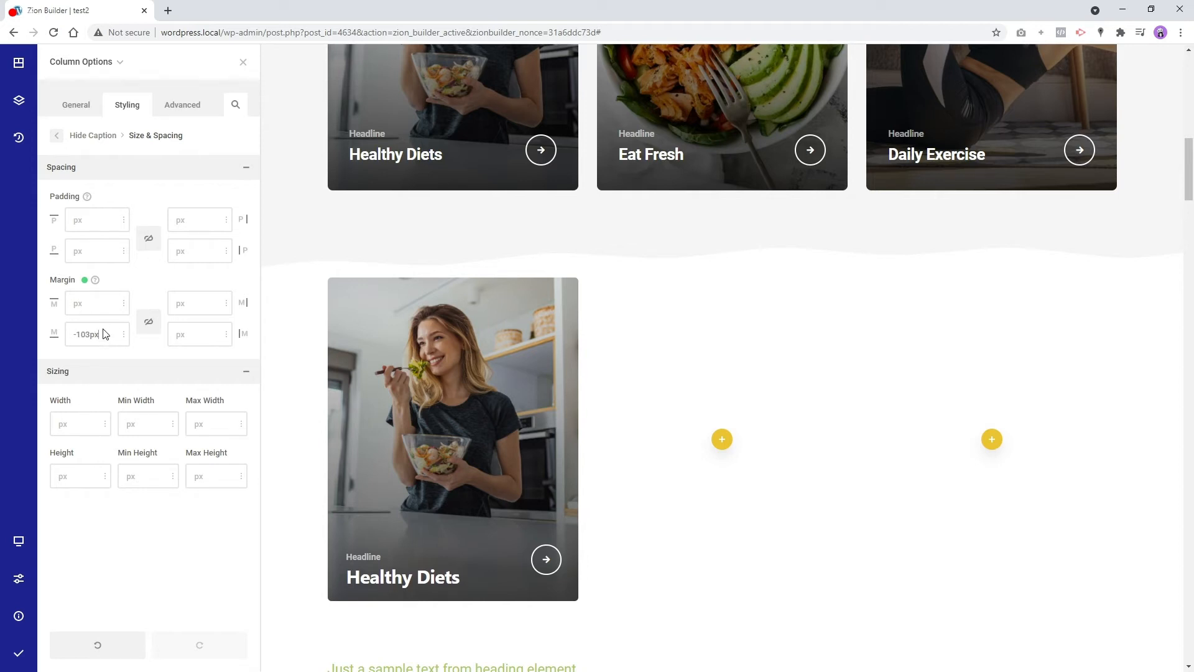
pyautogui.moveTo(104, 327); pyautogui.dragTo(106, 293)
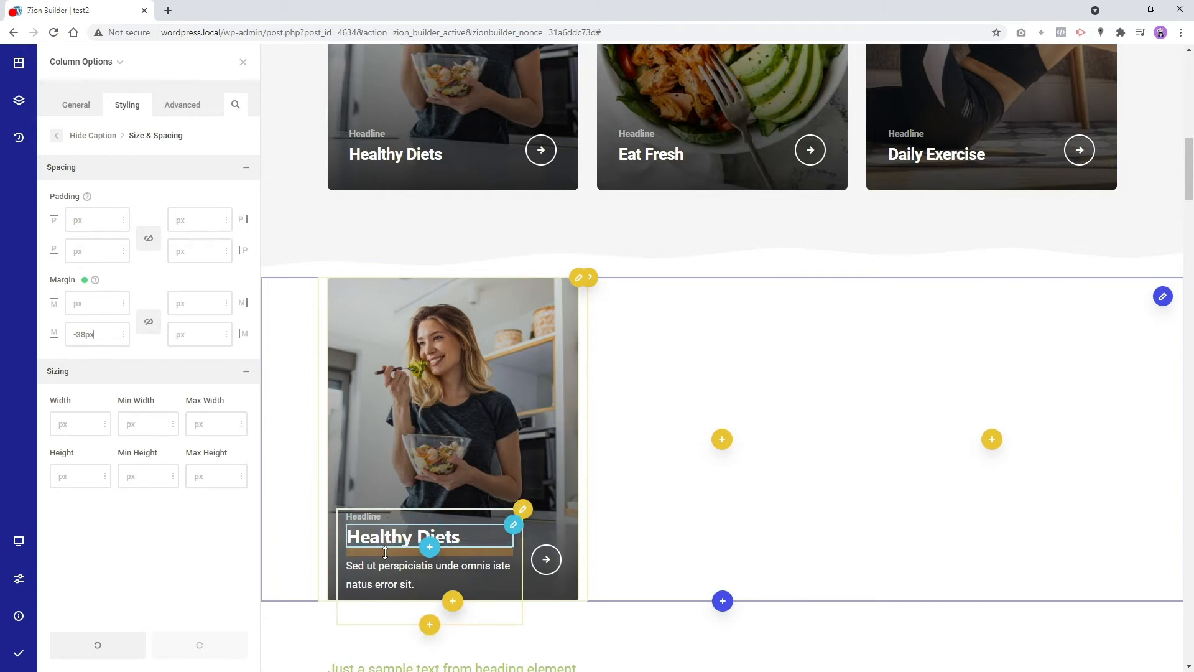
# Increase the bottom margin of the card's Healthy Diets heading to 70px and raise the Hide Caption bottom margin to -5px
pyautogui.moveTo(386, 553); pyautogui.dragTo(386, 573)
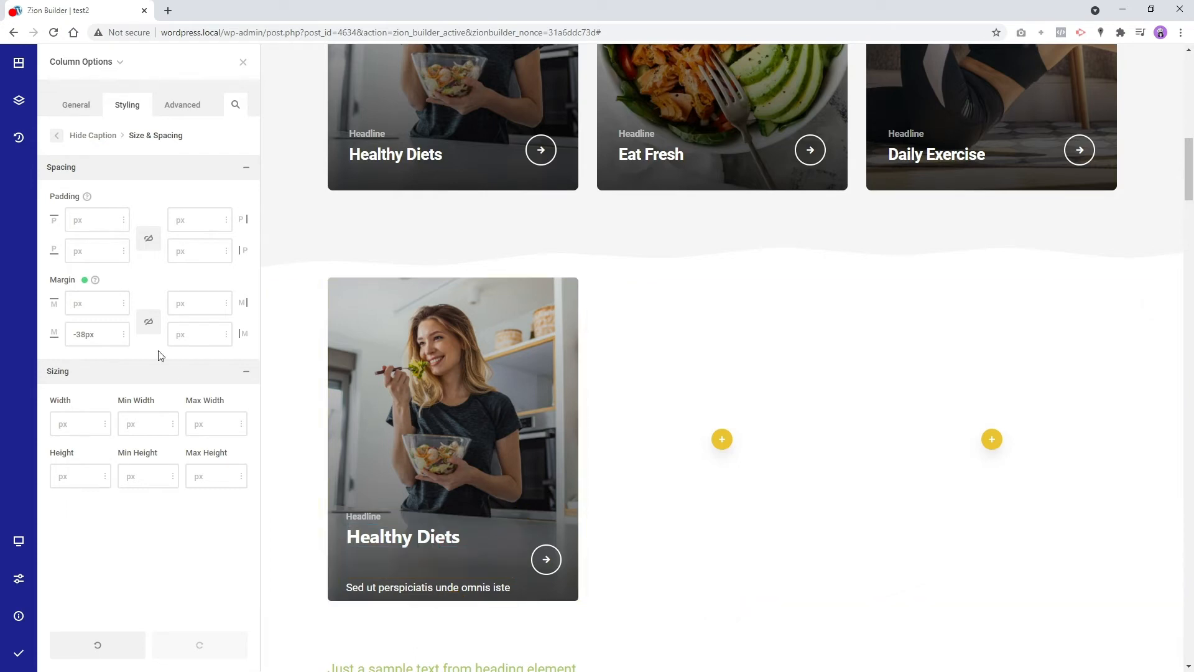
pyautogui.moveTo(92, 337)
pyautogui.mouseDown()
pyautogui.moveTo(86, 370)
pyautogui.moveTo(83, 330)
pyautogui.mouseUp()
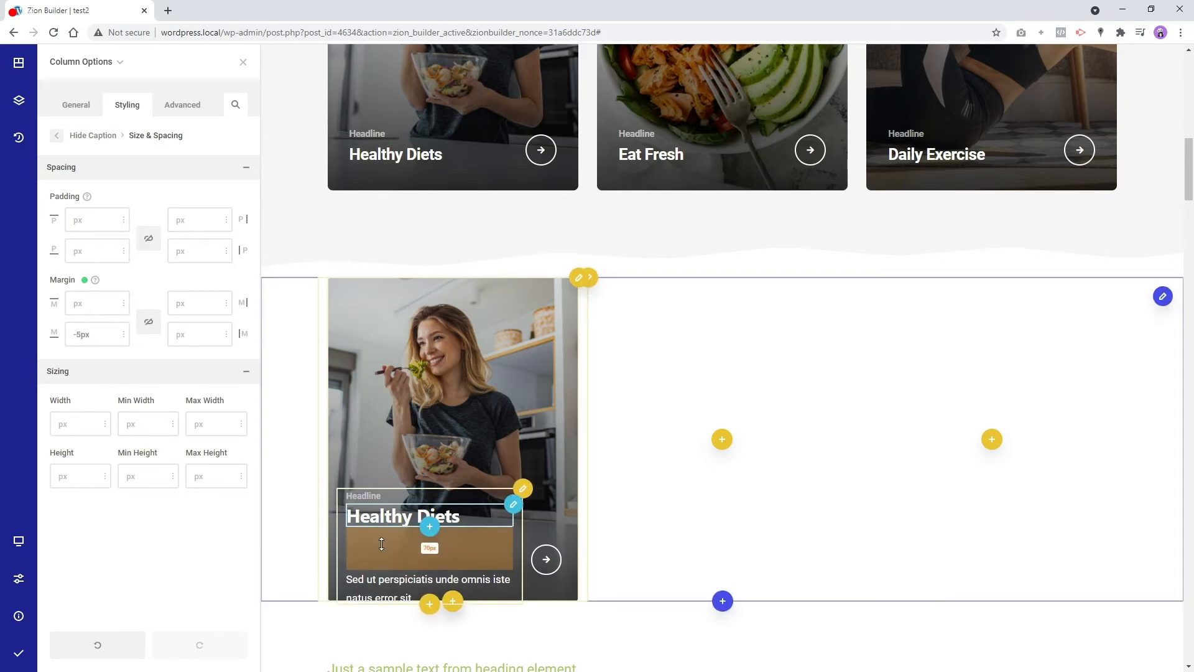
pyautogui.write('0')
# Set the Hide Caption bottom margin to -74px and return to the column's selector list
pyautogui.moveTo(97, 335); pyautogui.dragTo(92, 384)
pyautogui.press('Up')
pyautogui.press('Up')
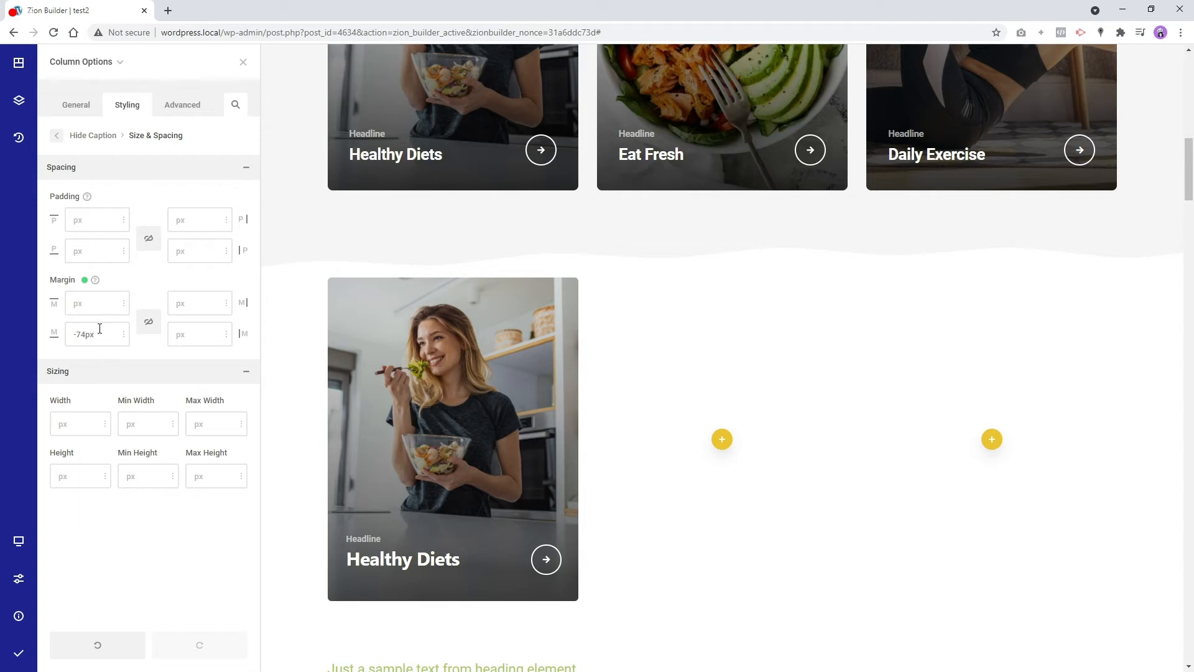
pyautogui.click(58, 138)
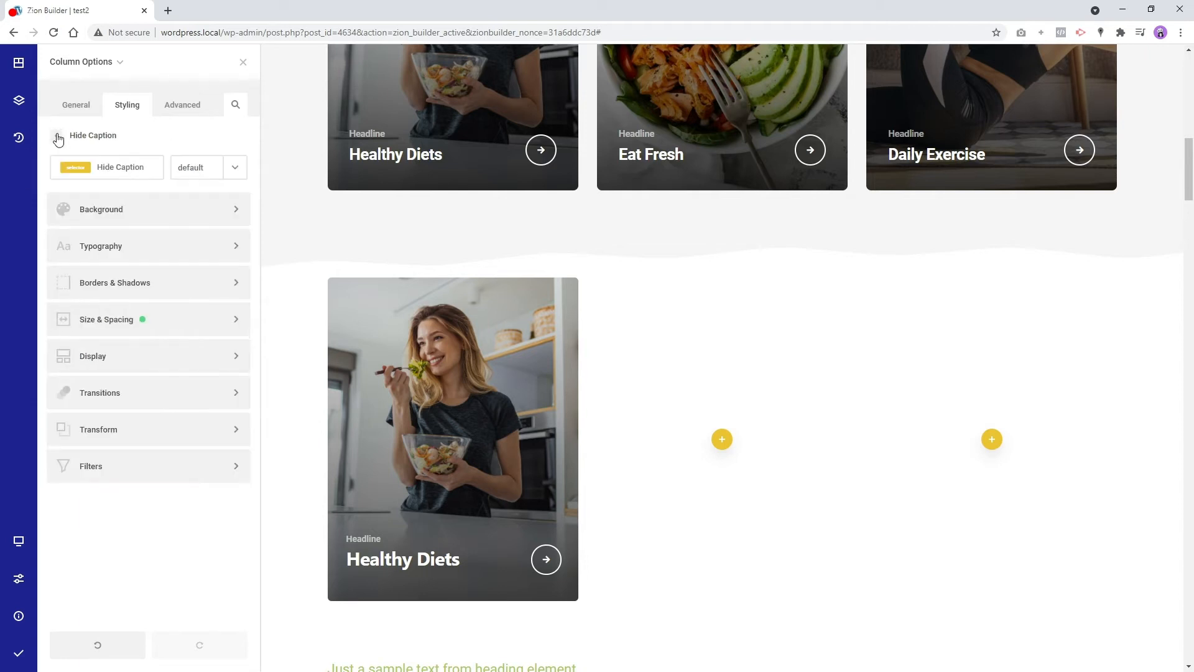
pyautogui.click(58, 138)
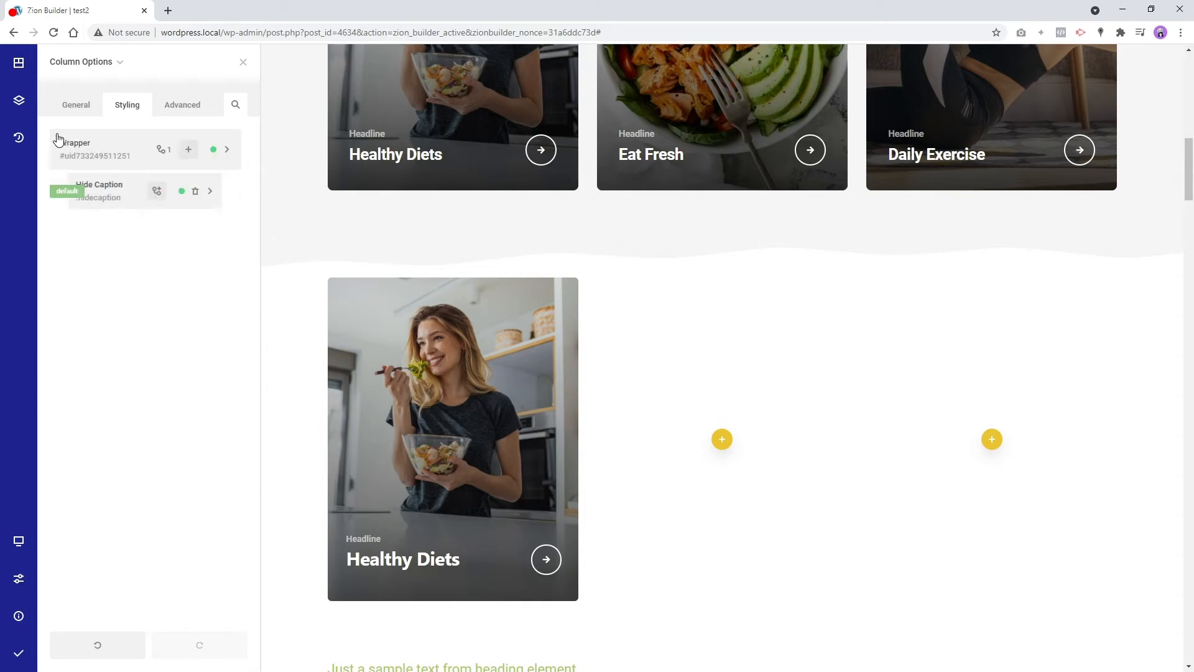
# Add a second child selector named Hide Caption with the CSS selector .hidecaption to the column's wrapper
pyautogui.click(189, 151)
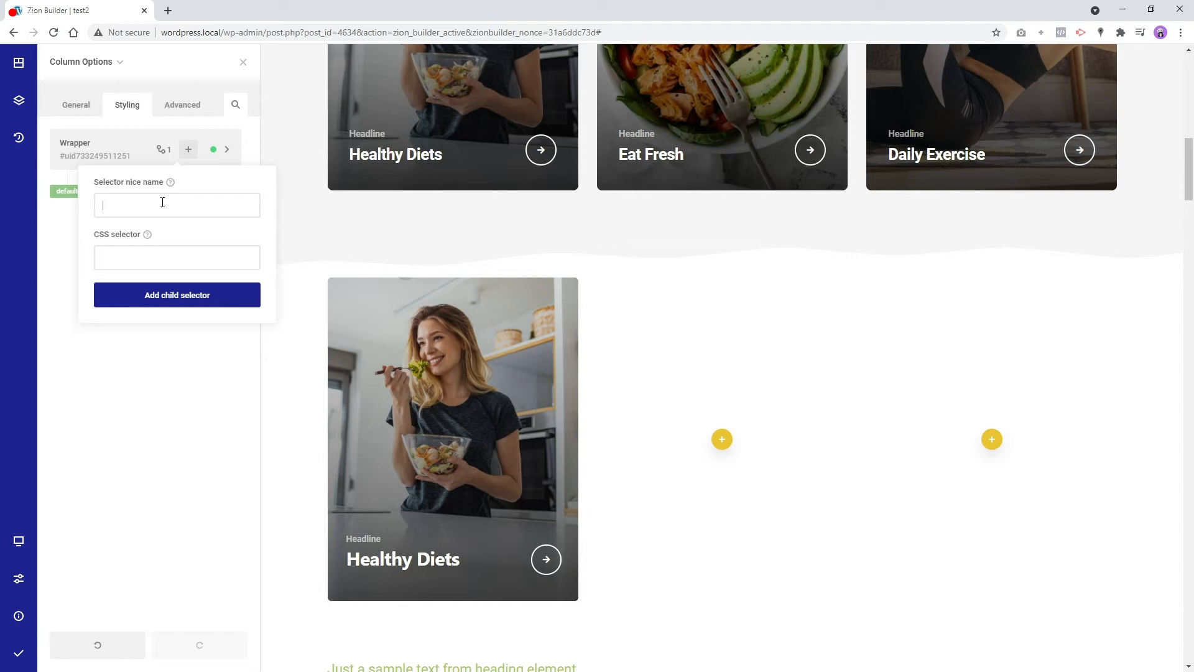
pyautogui.write('hi')
pyautogui.click(147, 261)
pyautogui.write('.hidecaption')
pyautogui.click(166, 303)
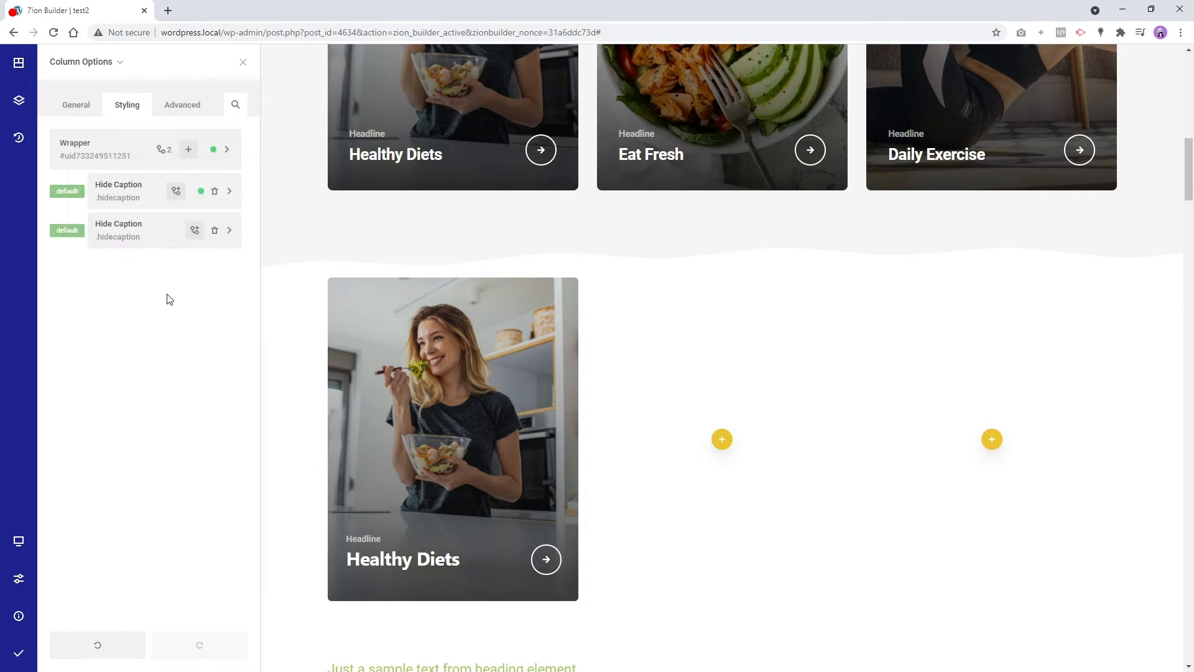
# Make the second Hide Caption selector apply only to the :hover state by adding :hover and removing default
pyautogui.click(68, 230)
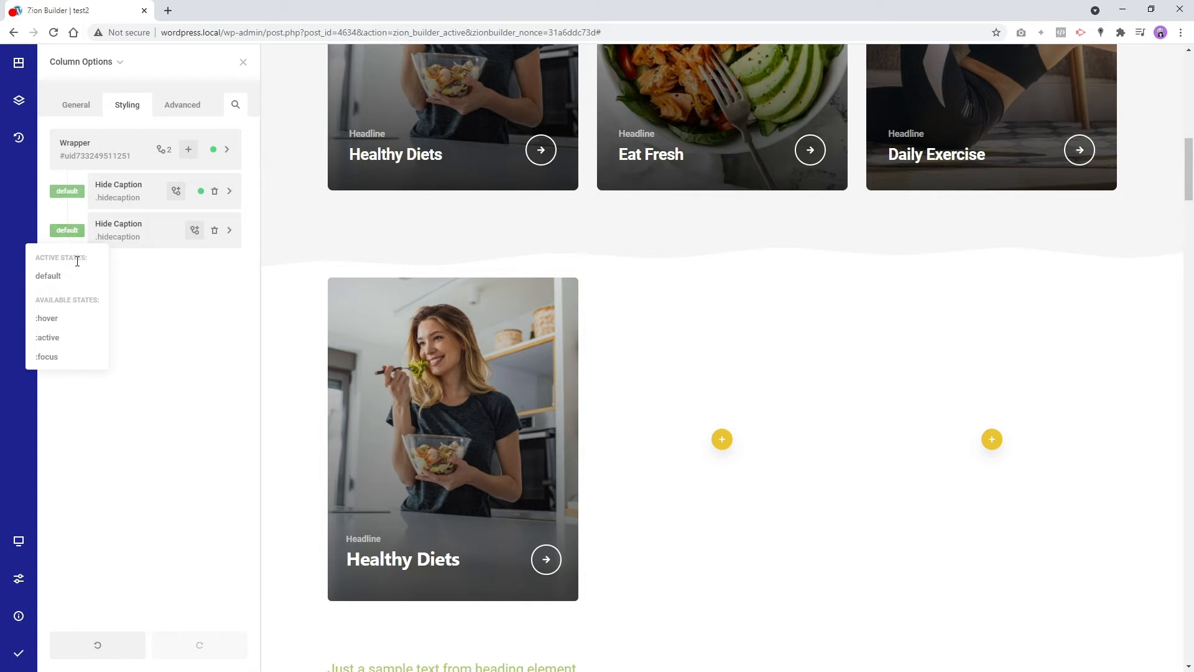
pyautogui.click(47, 319)
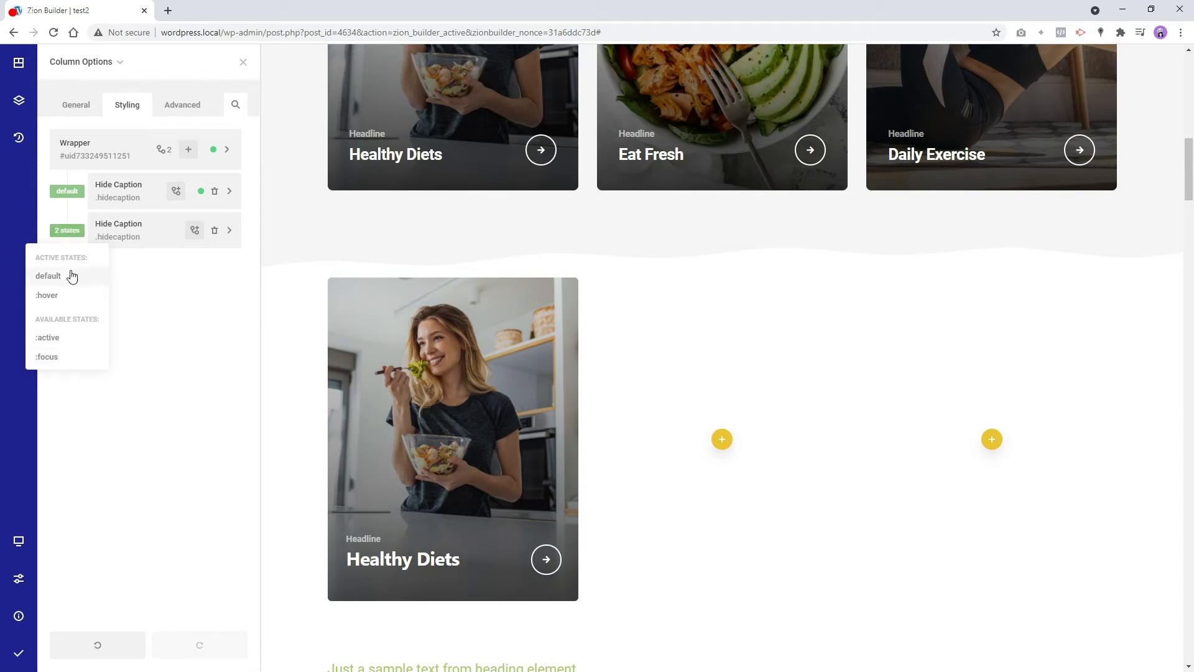
pyautogui.click(47, 275)
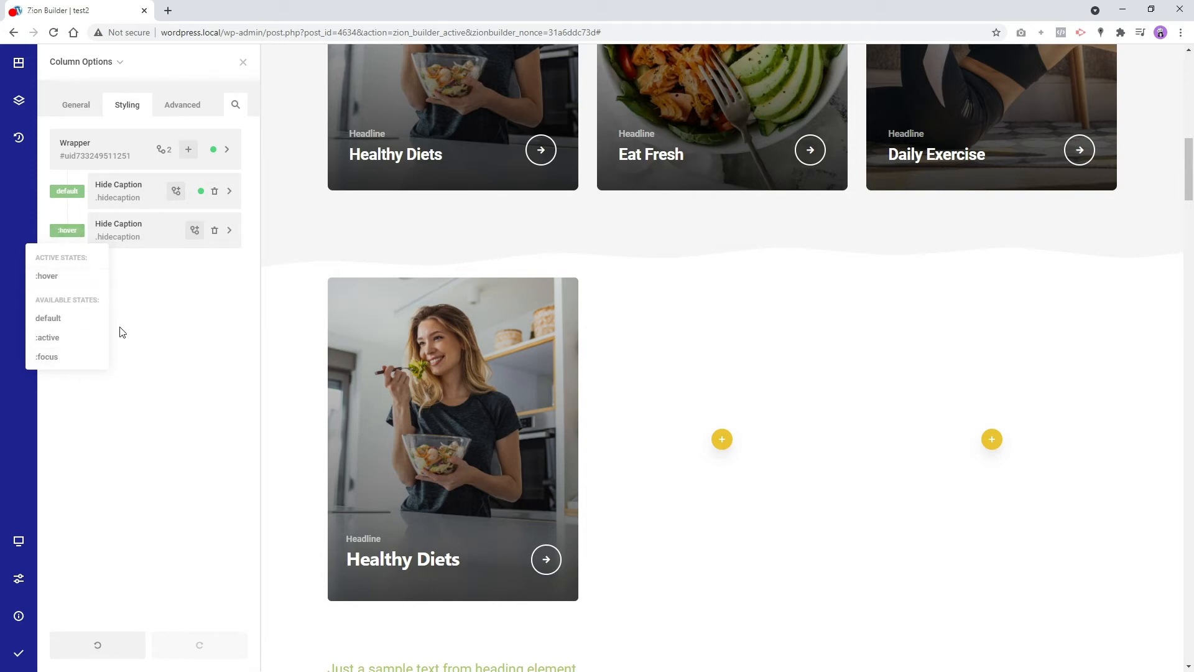
pyautogui.click(175, 314)
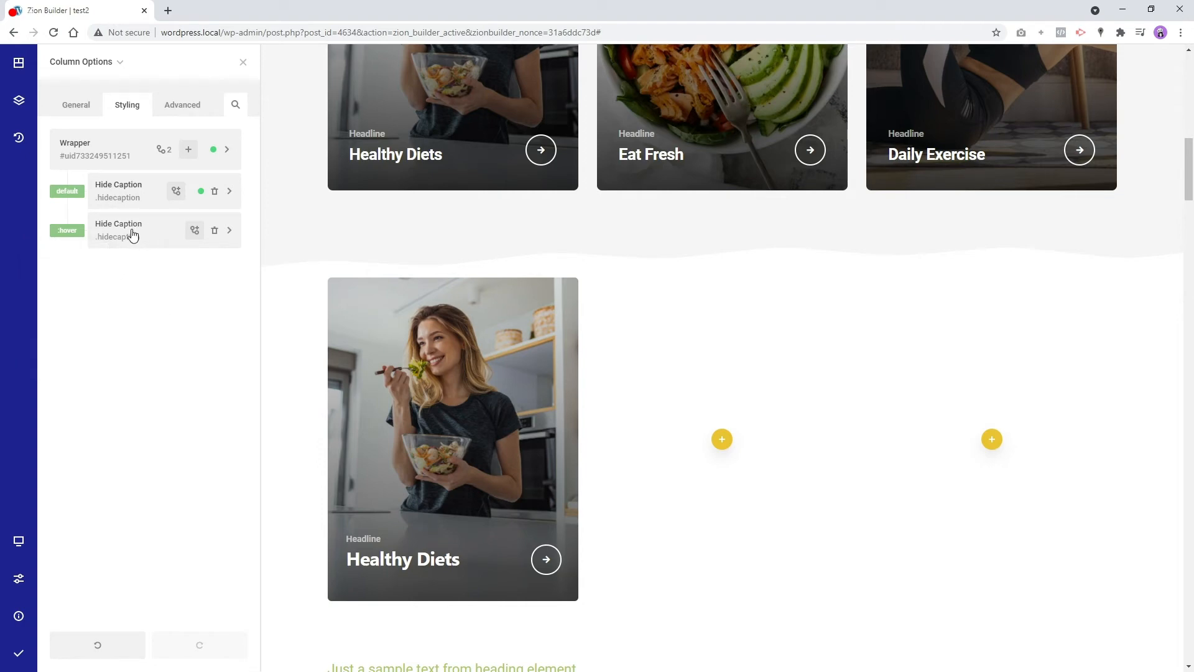
# Set the bottom margin of the :hover Hide Caption selector to 30px
pyautogui.click(131, 234)
pyautogui.click(126, 321)
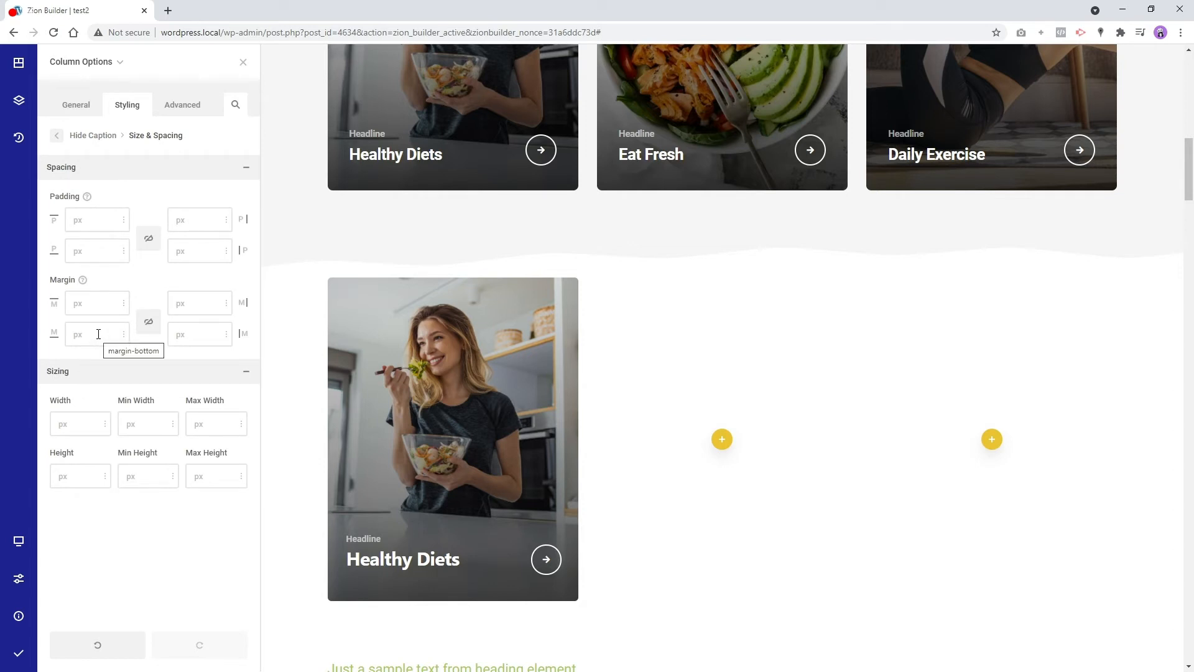
pyautogui.moveTo(99, 334); pyautogui.dragTo(114, 308)
pyautogui.scroll(-9, 104, 339)
pyautogui.scroll(-1, 105, 342)
pyautogui.click(118, 340)
pyautogui.scroll(-3, 112, 344)
pyautogui.scroll(-2, 102, 346)
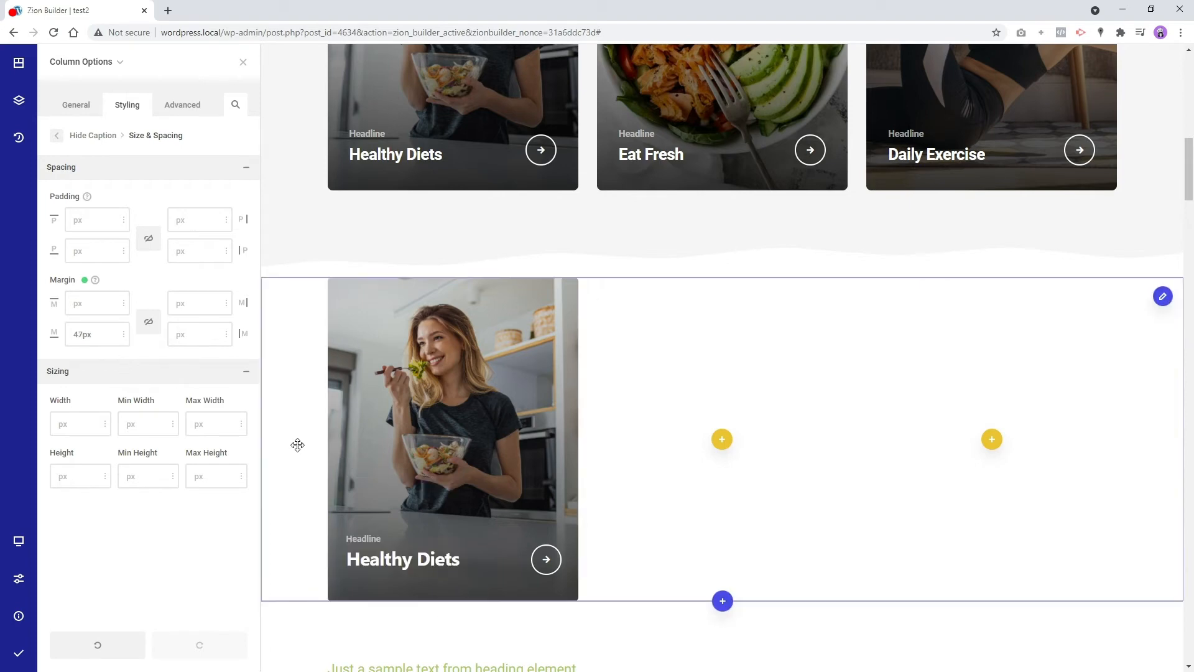
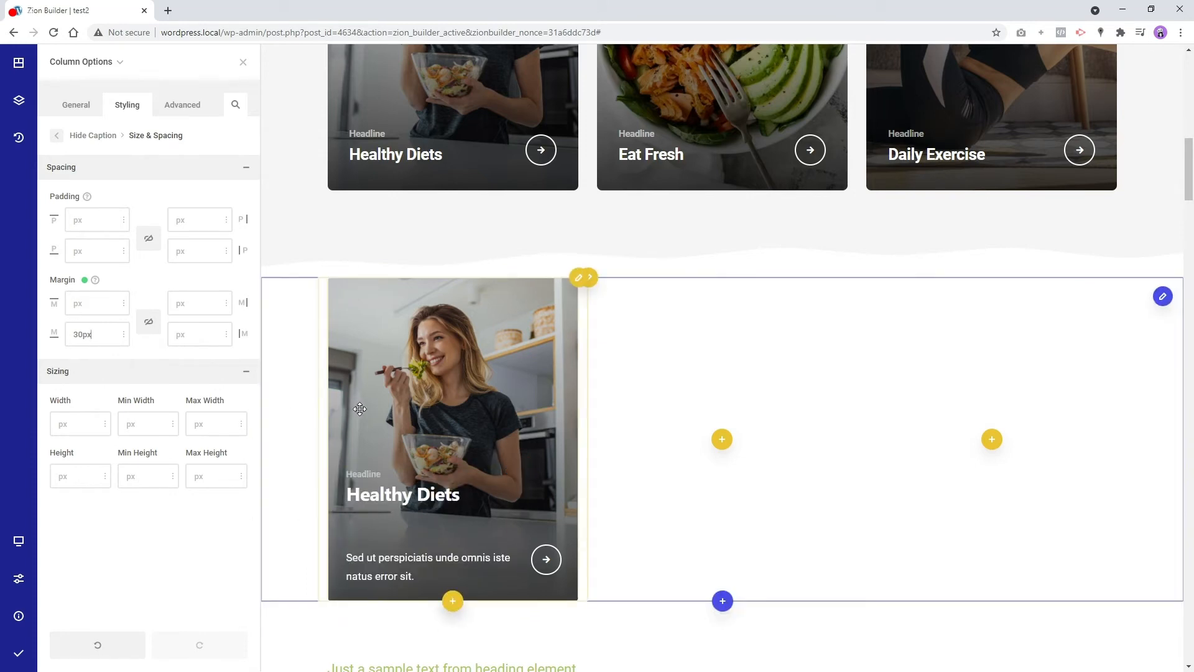
pyautogui.click(56, 135)
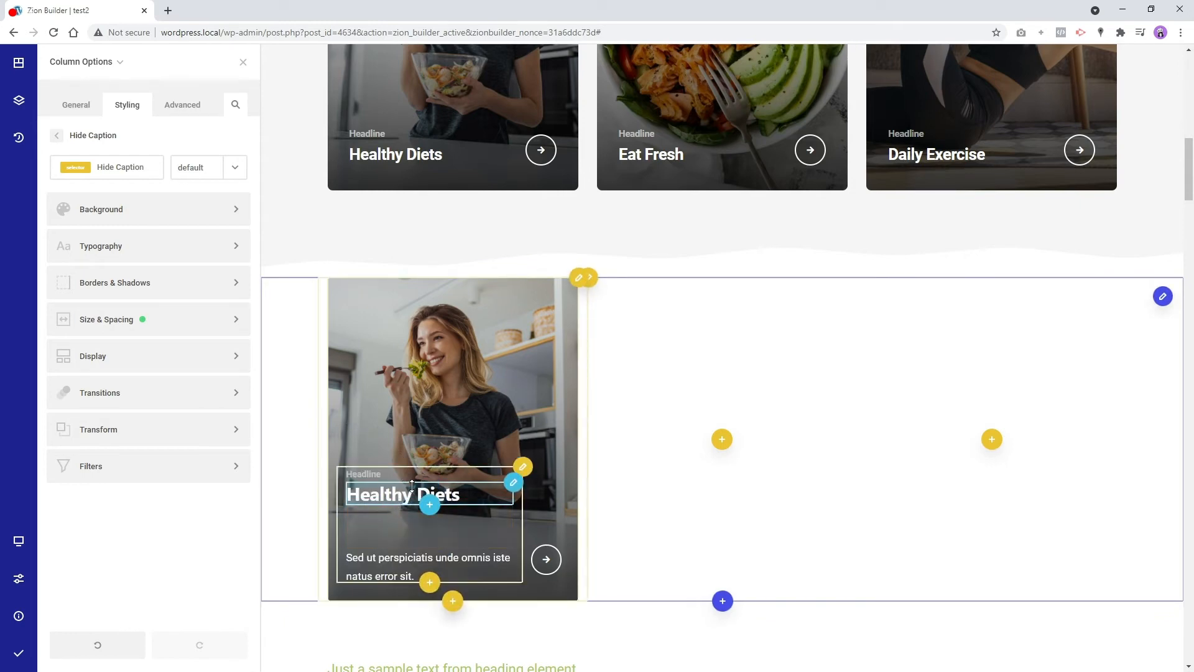
# Create a new class named bringtitledown and assign it to the wrapper of the card's Healthy Diets heading
pyautogui.rightClick(403, 494)
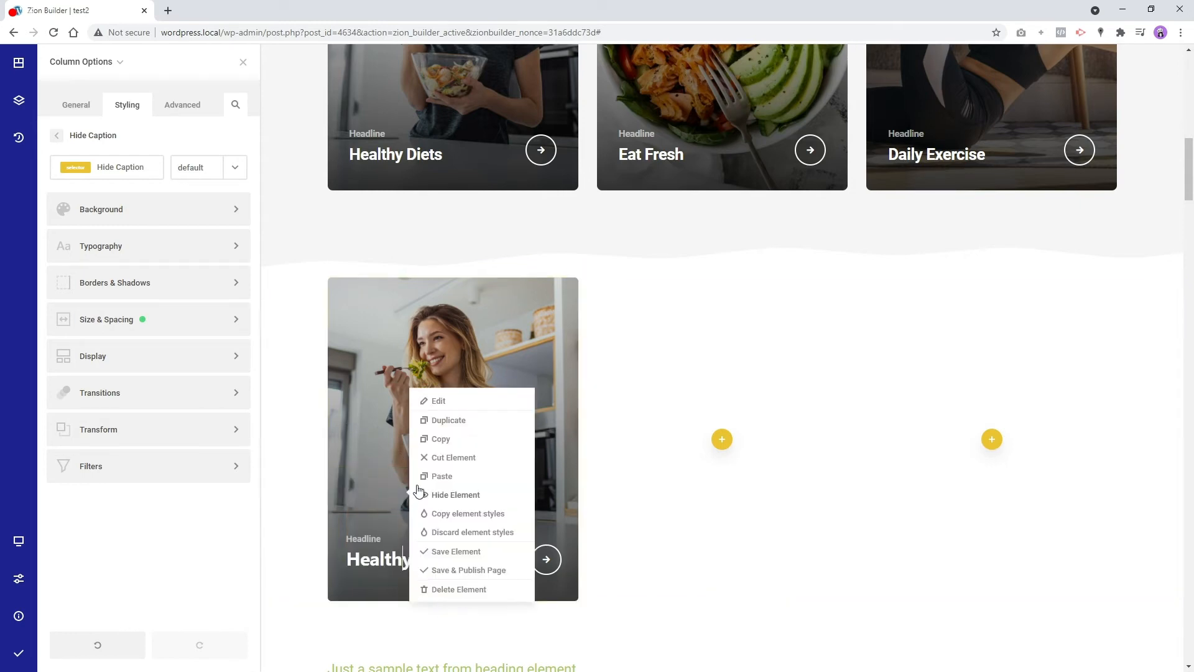
pyautogui.click(439, 401)
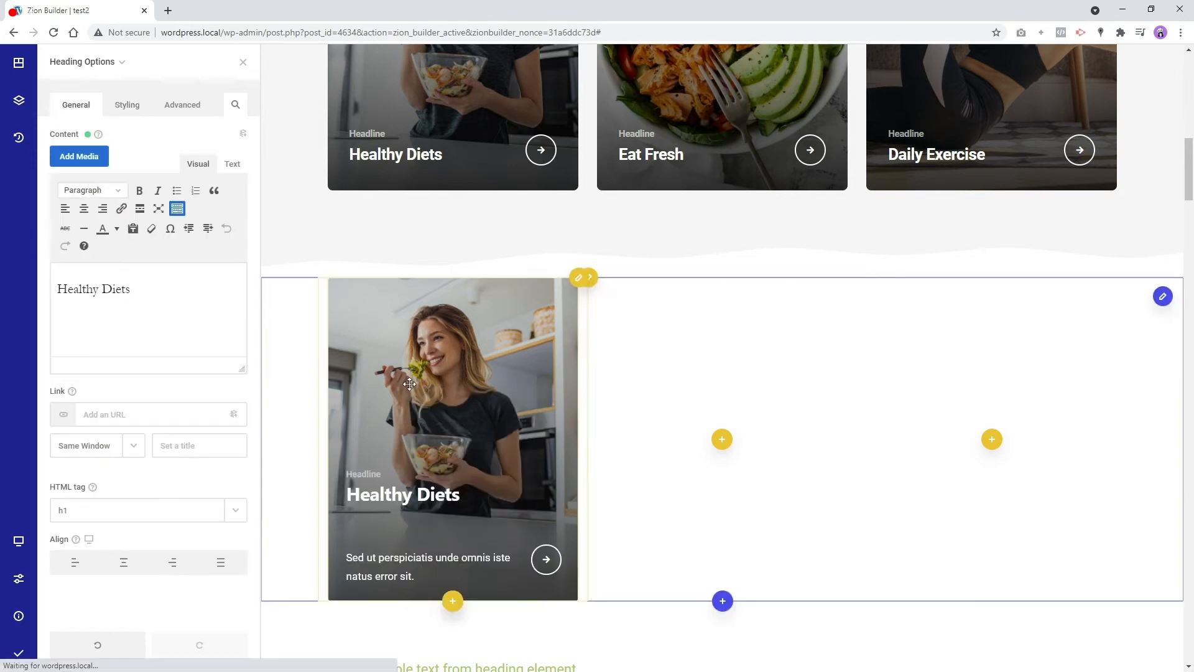
pyautogui.click(136, 110)
pyautogui.click(134, 153)
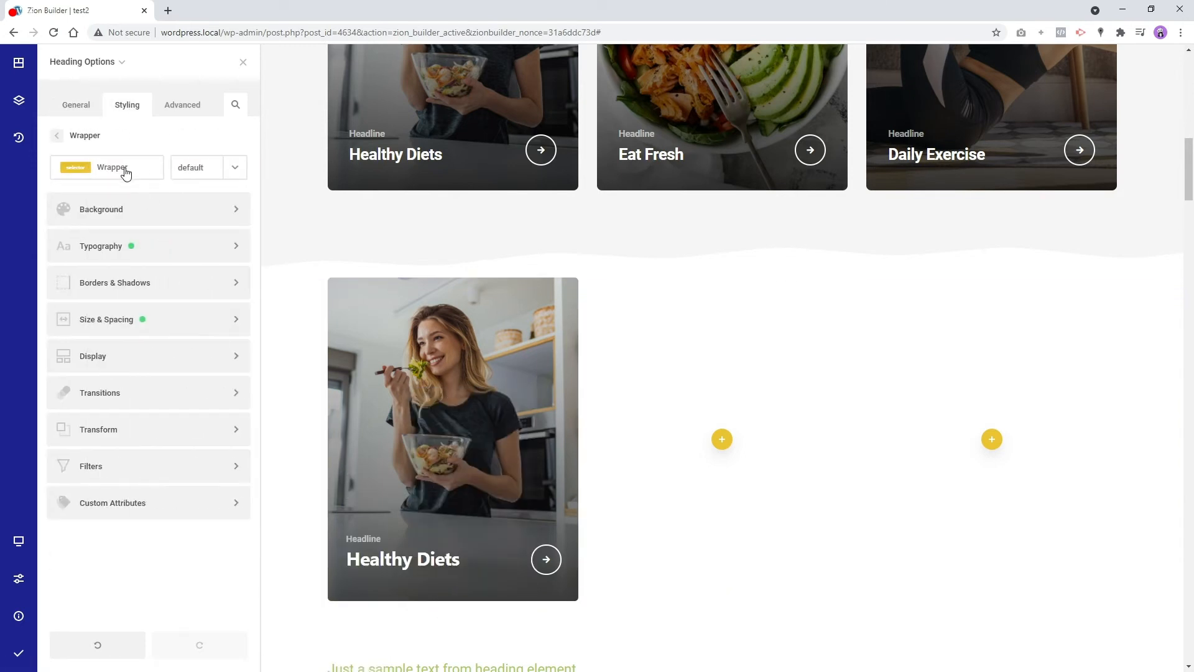
pyautogui.click(125, 167)
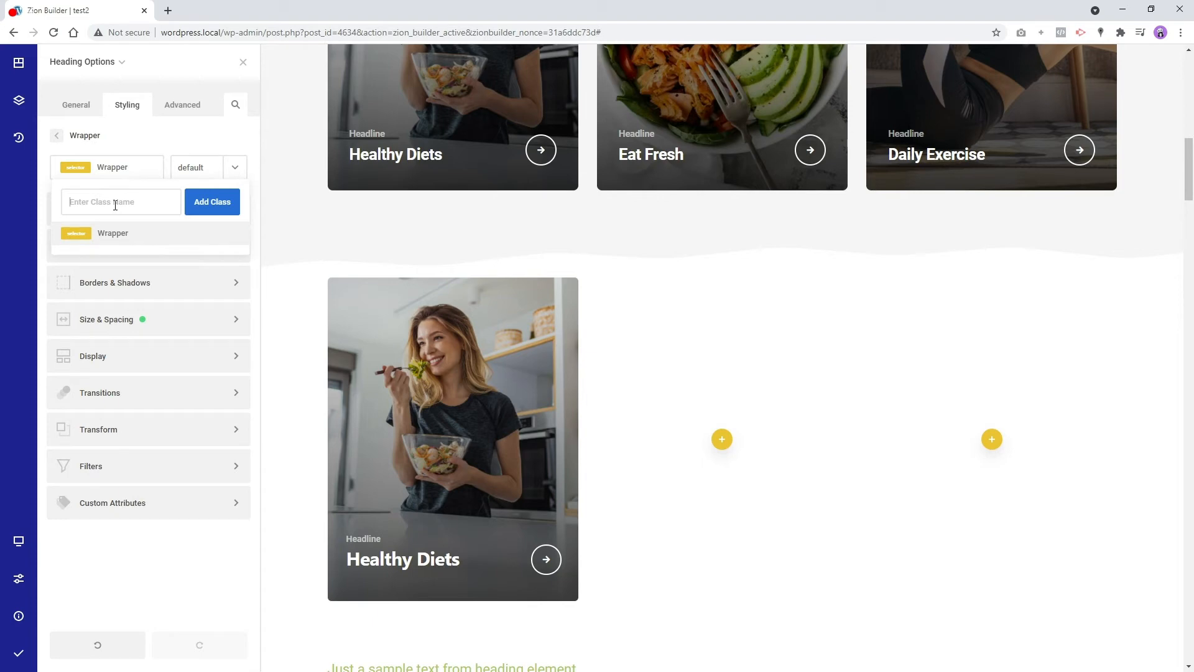
pyautogui.write('title')
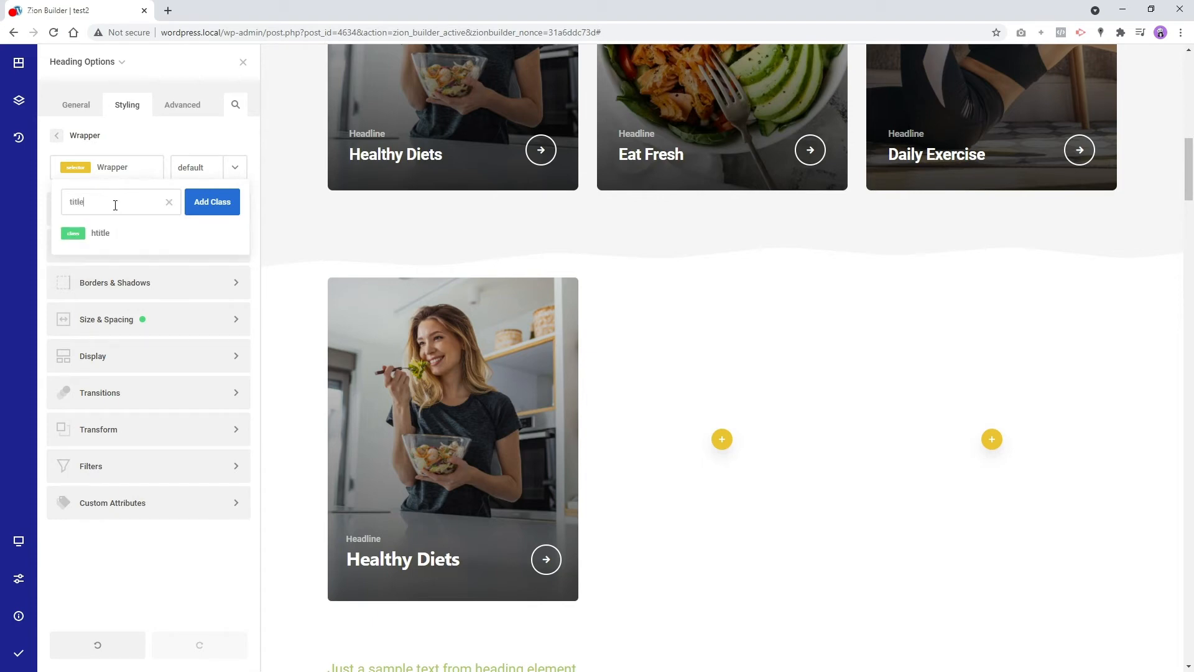
pyautogui.press('Home')
pyautogui.write('bring')
pyautogui.press('End')
pyautogui.write('down')
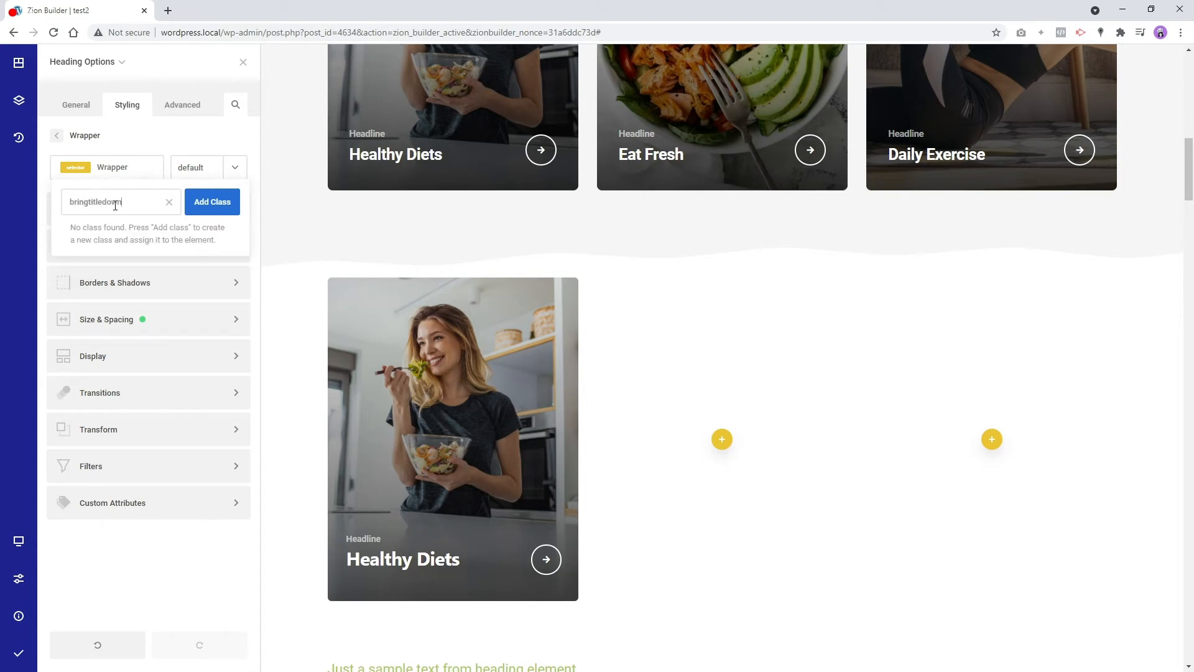
pyautogui.doubleClick(115, 202)
pyautogui.click(208, 205)
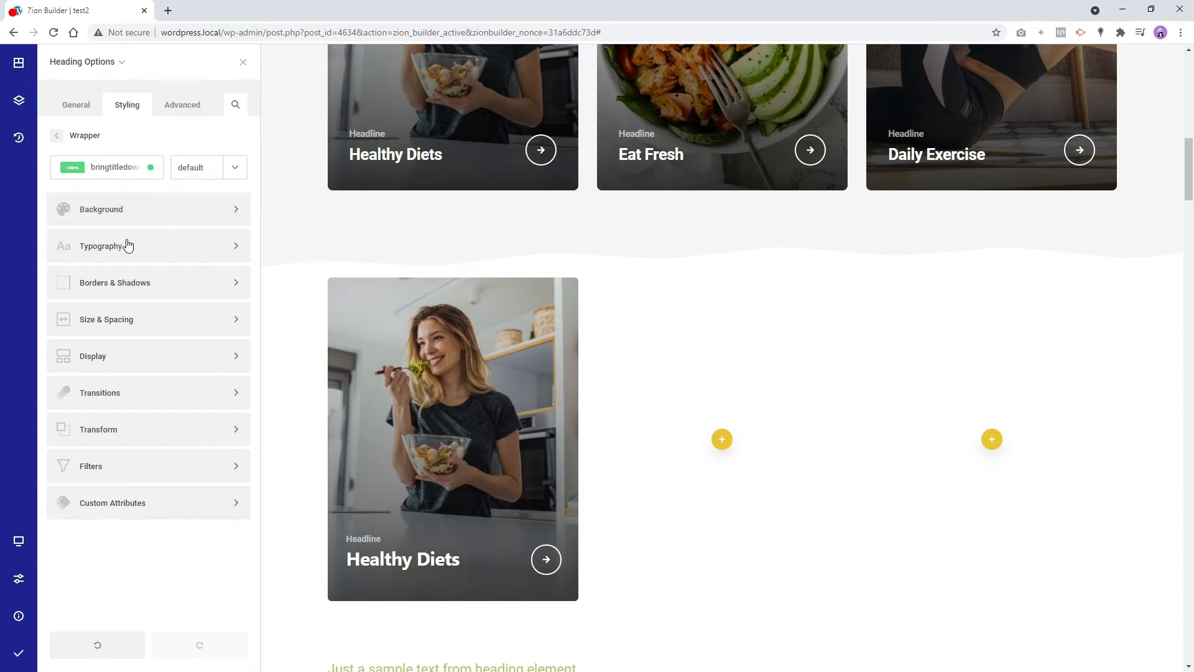
pyautogui.click(58, 140)
# Add a child selector named Bring Title Down with the CSS selector .bringtitledown to the card column's wrapper
pyautogui.rightClick(447, 321)
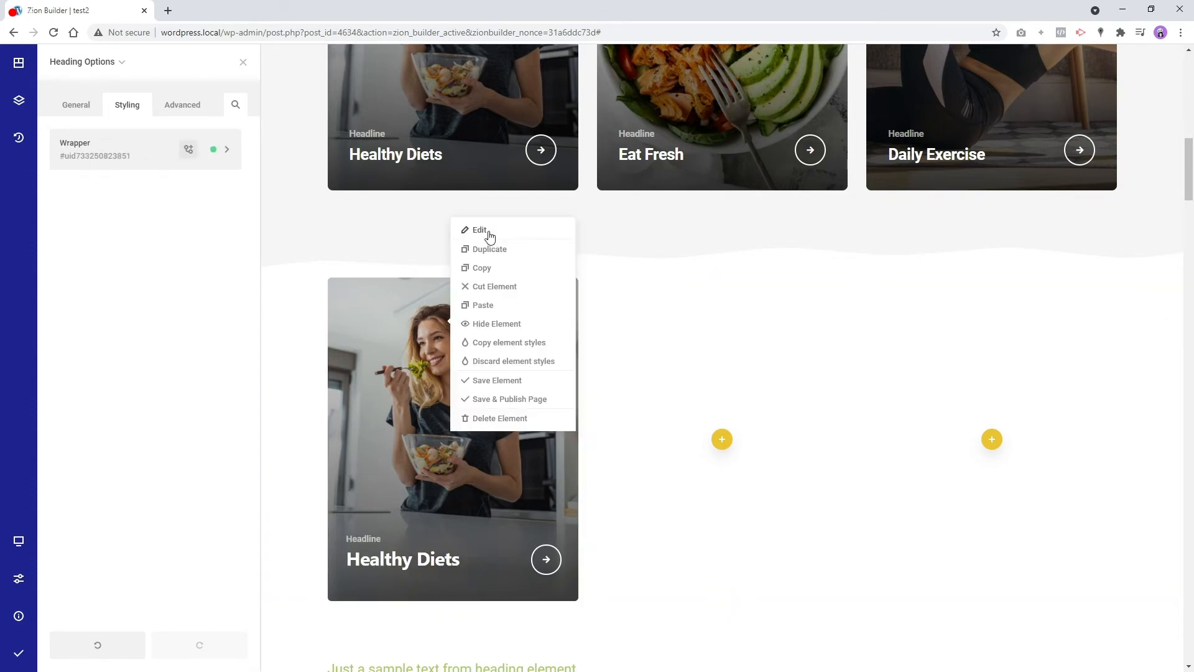
pyautogui.click(490, 235)
pyautogui.click(125, 108)
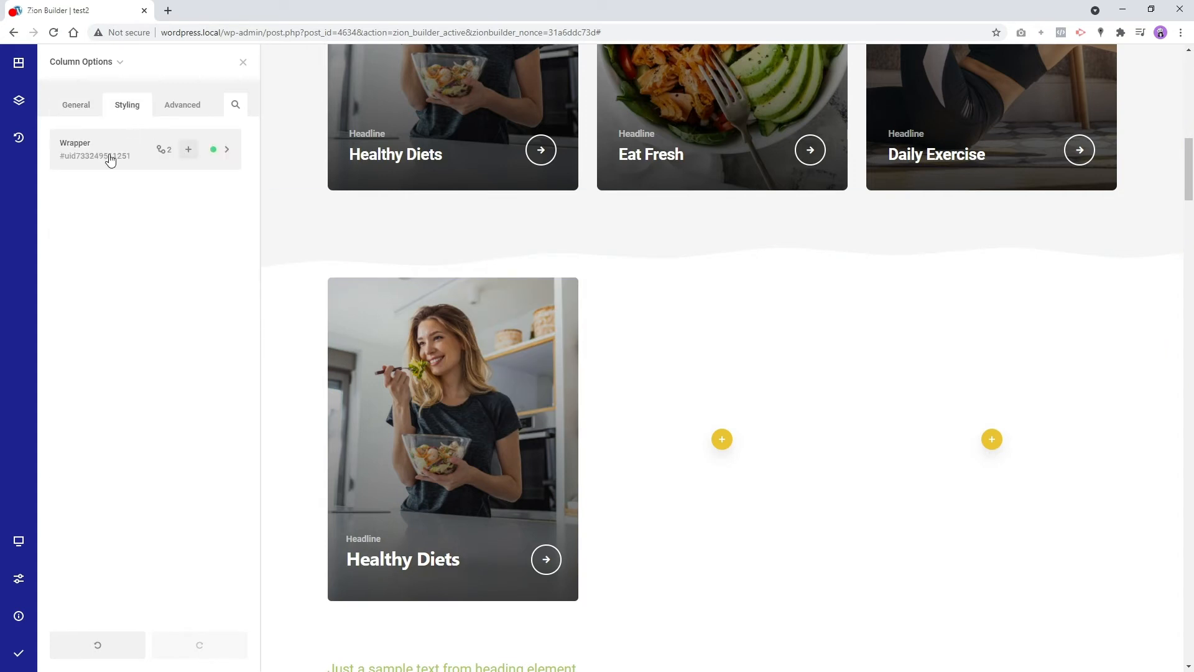
pyautogui.click(163, 150)
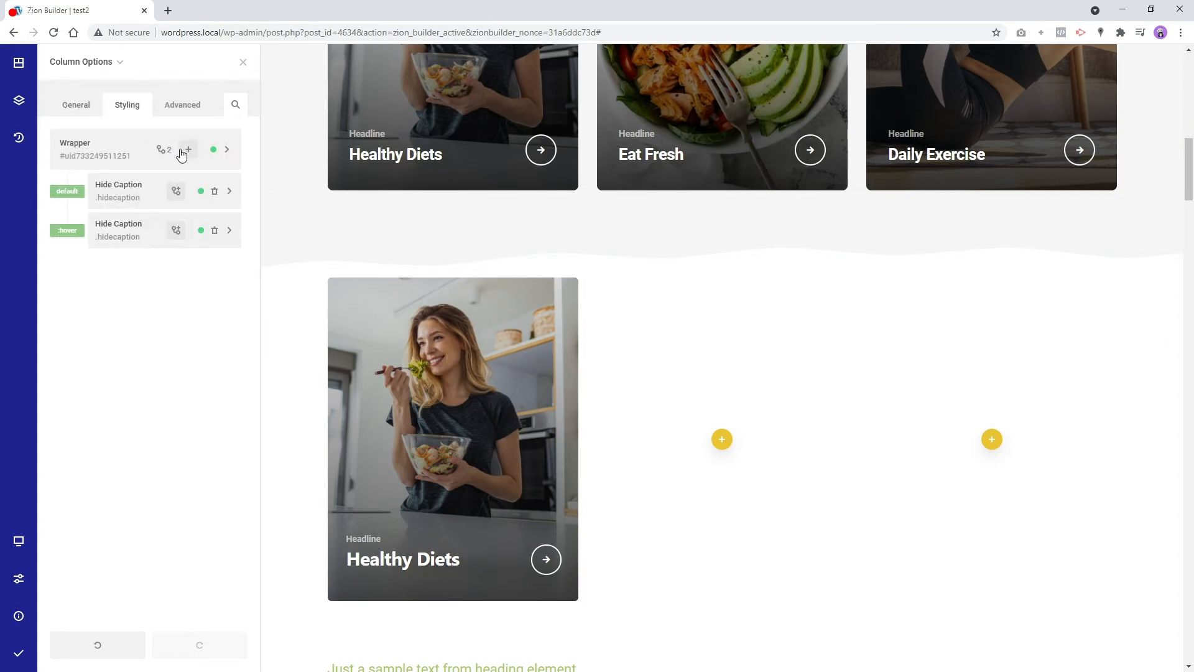
pyautogui.click(183, 152)
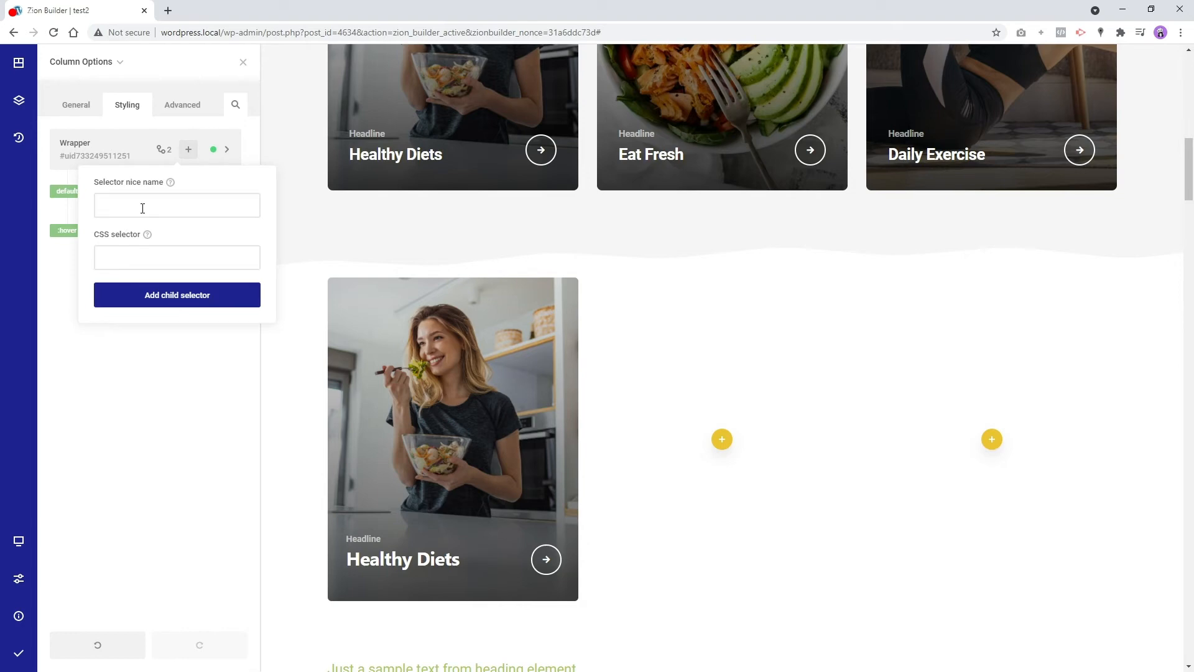
pyautogui.write('B')
pyautogui.write('.bringtitledown')
pyautogui.click(169, 303)
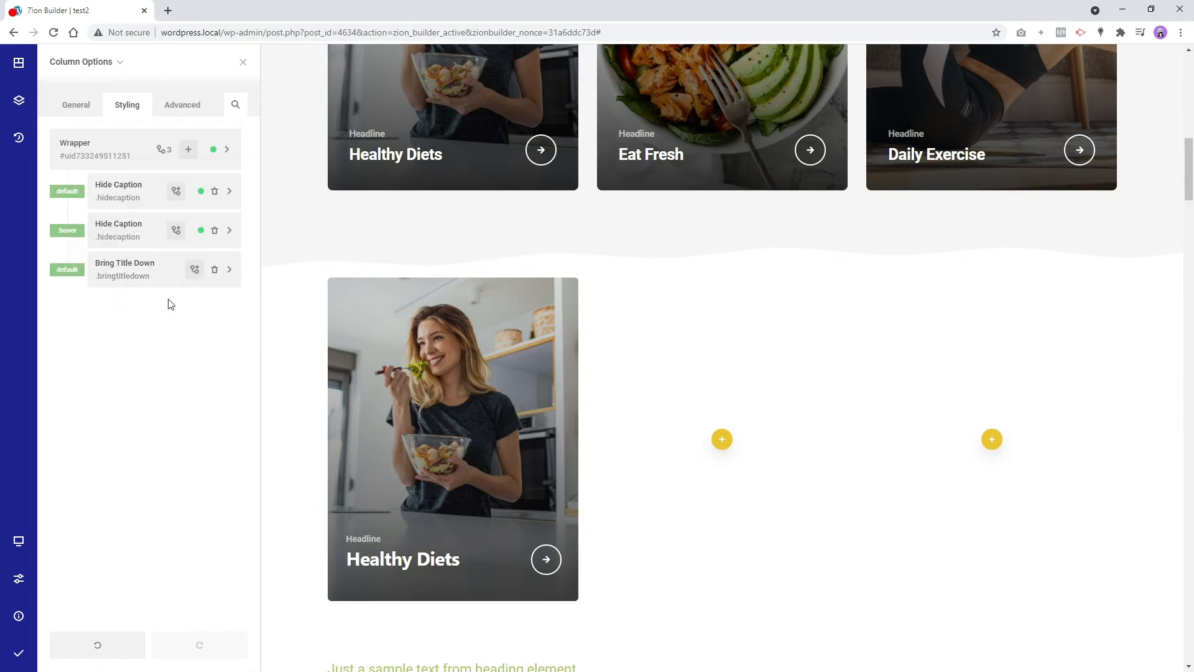
# Make the Bring Title Down selector apply only to the :hover state by adding :hover and removing default
pyautogui.click(68, 269)
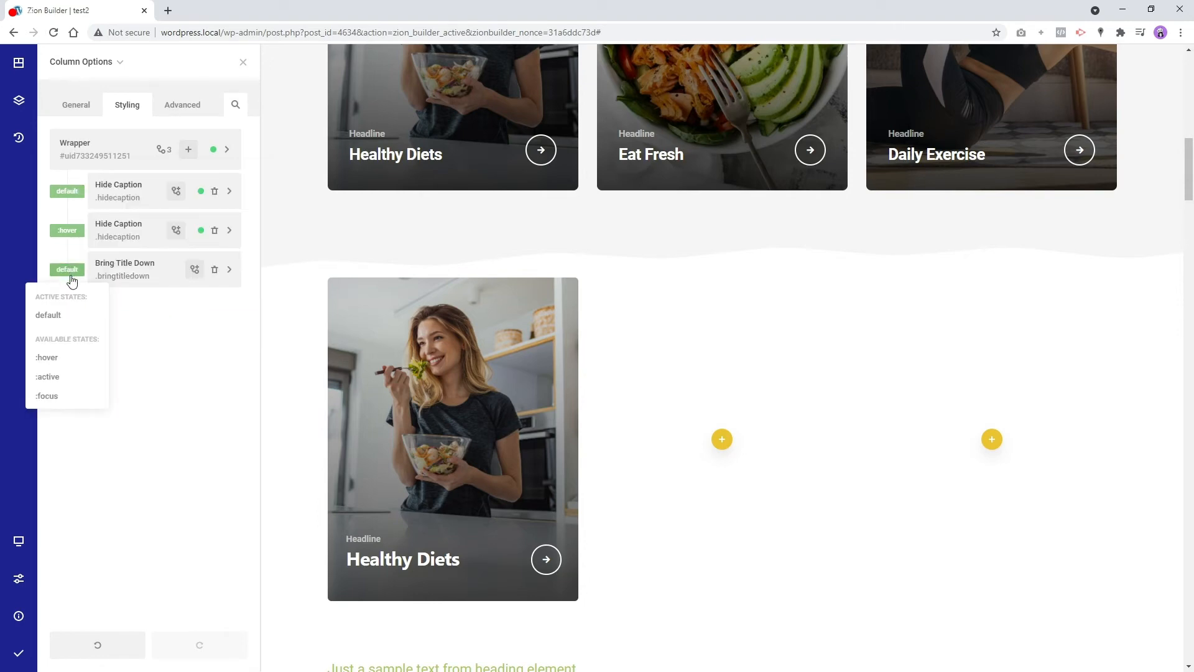
pyautogui.click(47, 358)
pyautogui.click(48, 316)
pyautogui.click(155, 308)
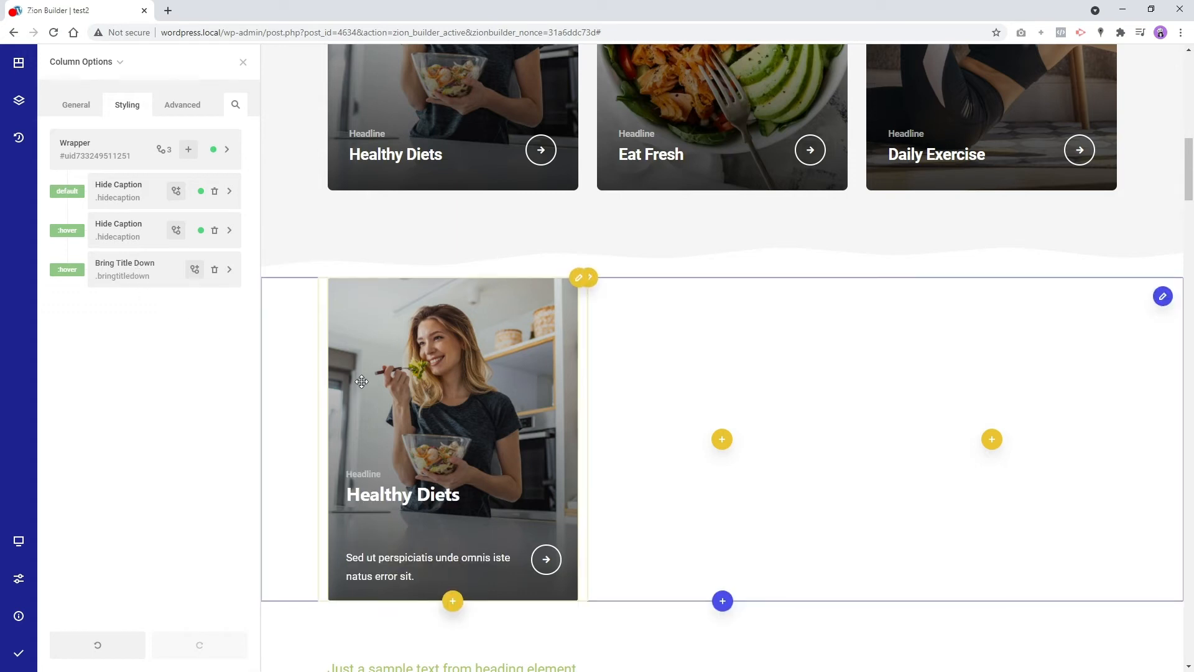
# Set the bottom margin of the :hover Bring Title Down selector to 0px
pyautogui.click(126, 271)
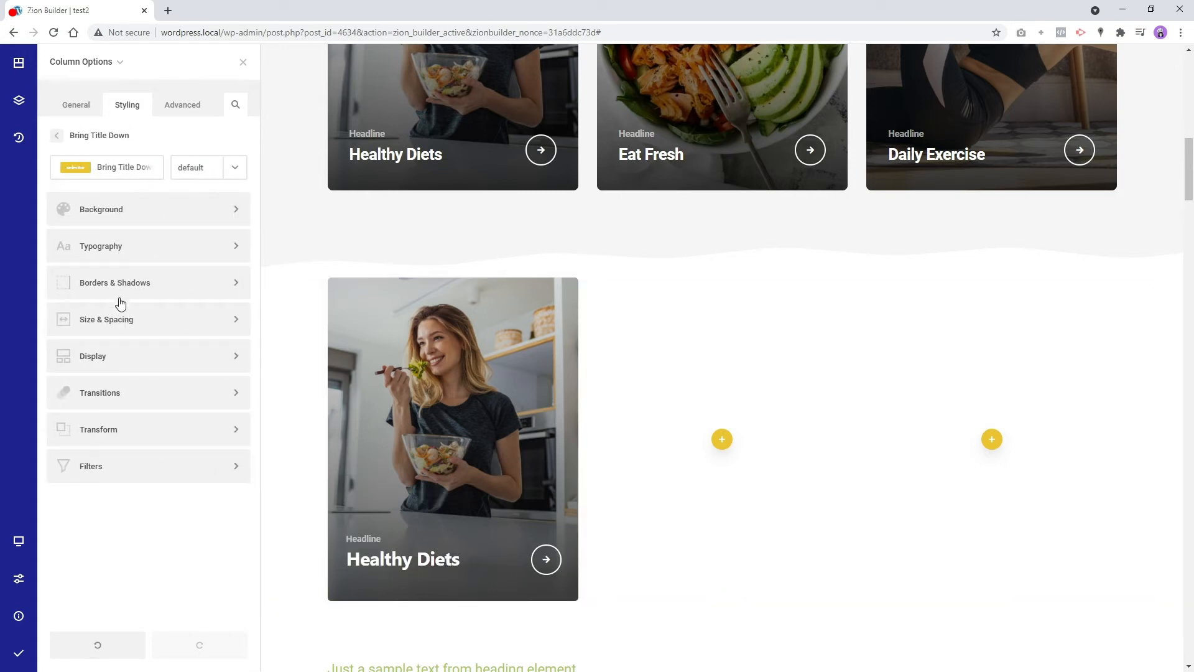
pyautogui.click(120, 317)
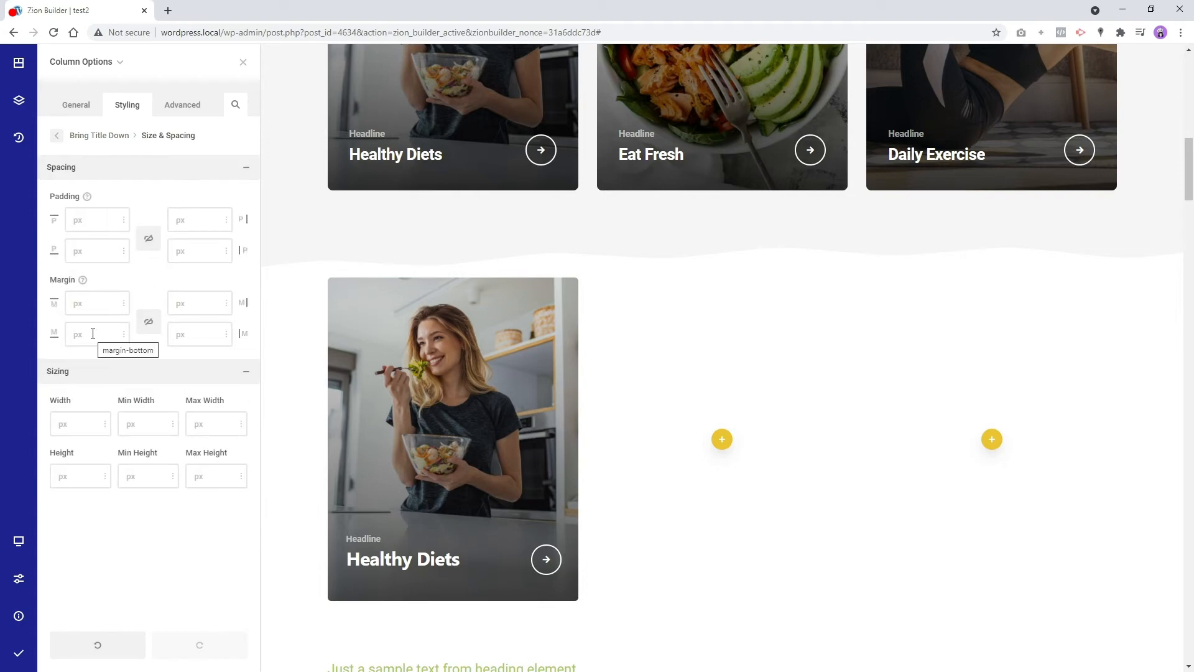
pyautogui.click(92, 334)
pyautogui.write('0')
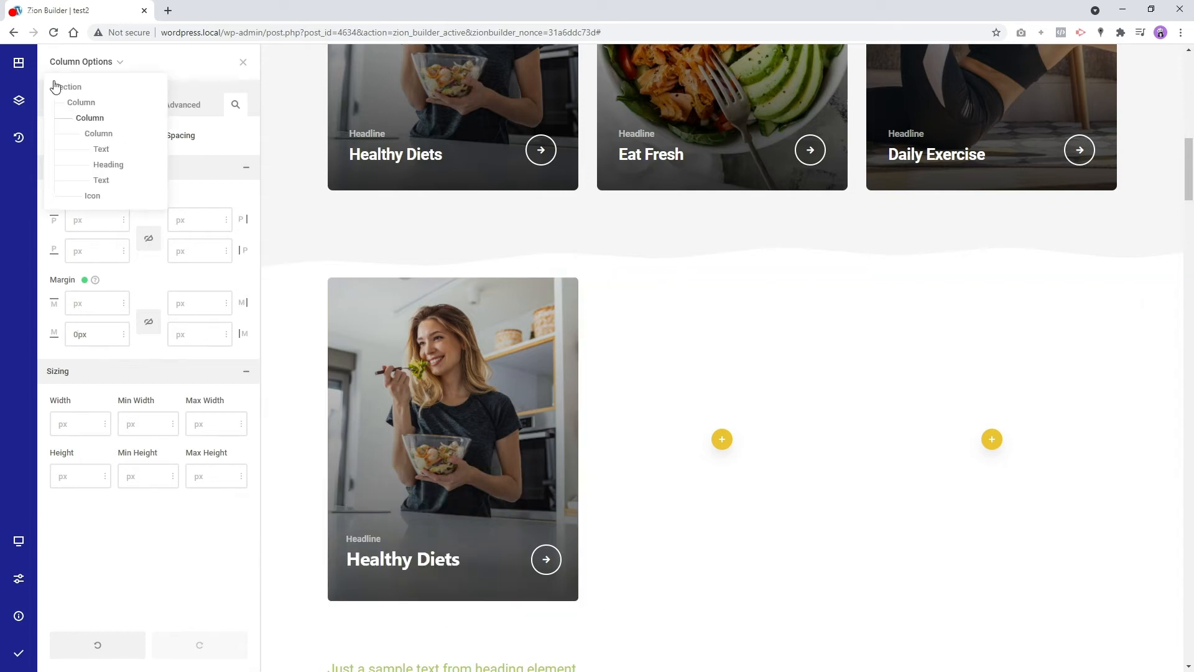
pyautogui.click(56, 135)
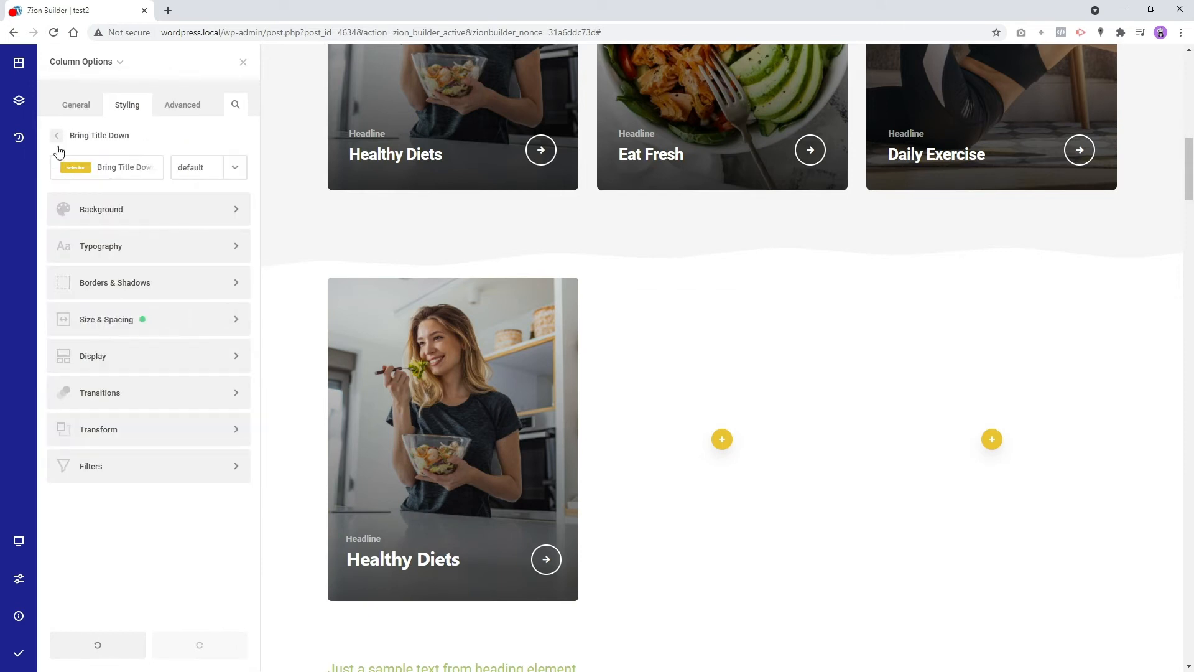
pyautogui.click(57, 148)
# Fine-tune the bottom margin of the :hover Hide Caption selector to adjust the revealed caption's position
pyautogui.click(118, 236)
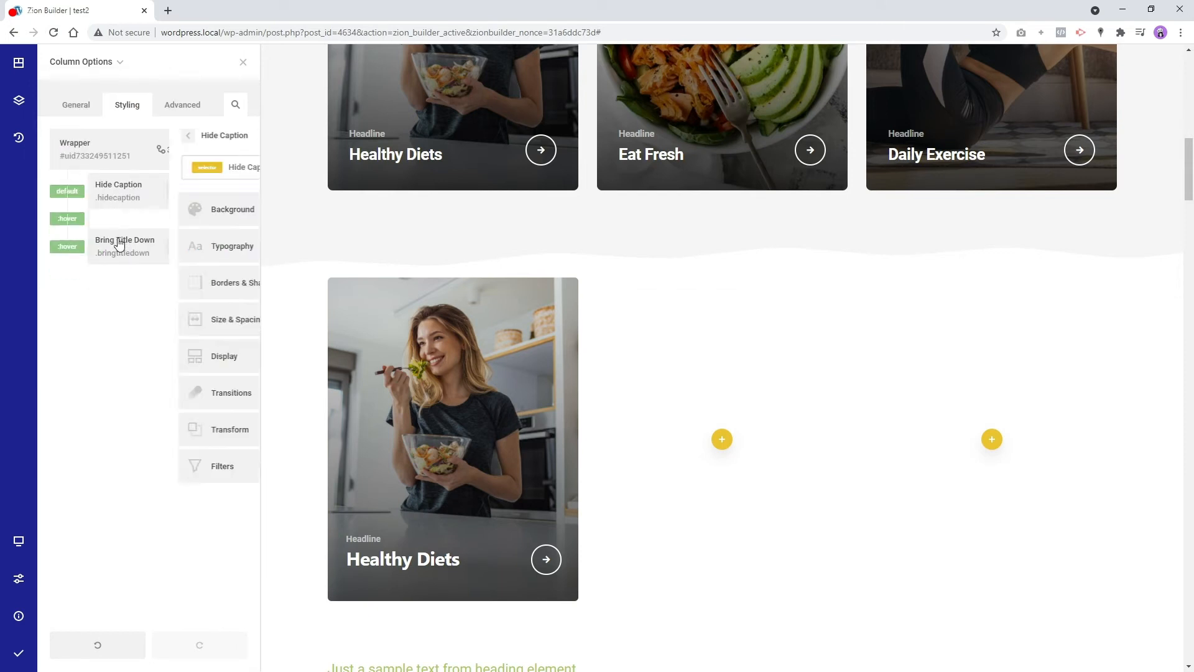
pyautogui.click(152, 314)
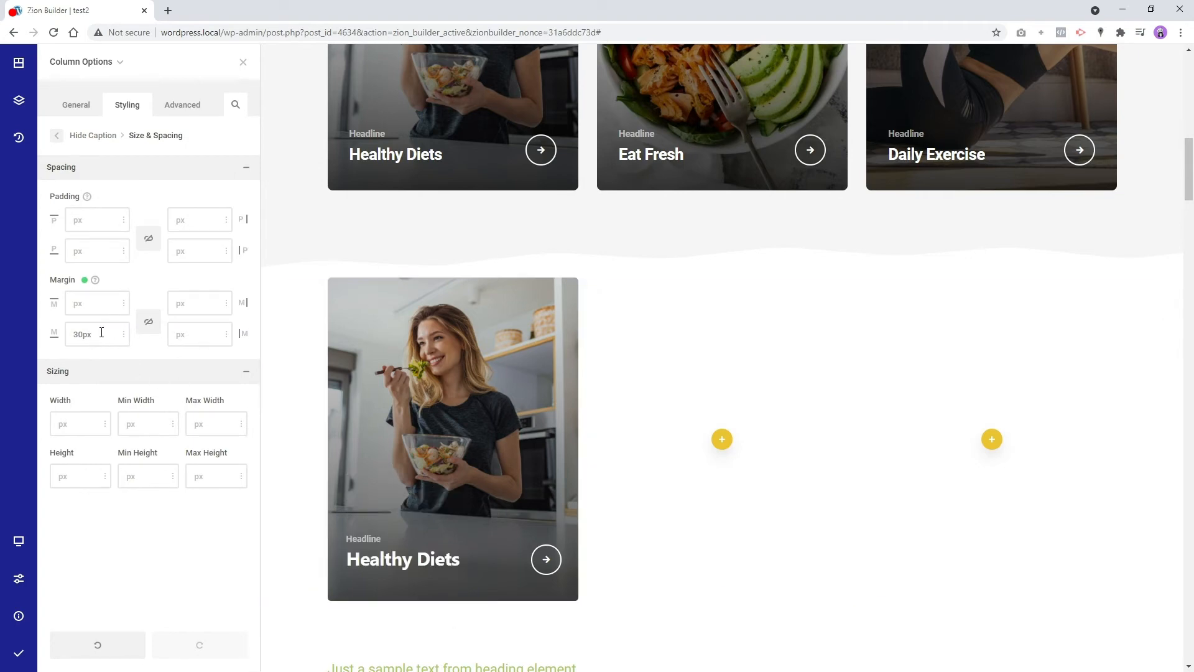
pyautogui.moveTo(108, 336); pyautogui.dragTo(111, 310)
pyautogui.moveTo(94, 333); pyautogui.dragTo(91, 401)
pyautogui.click(57, 135)
pyautogui.click(56, 135)
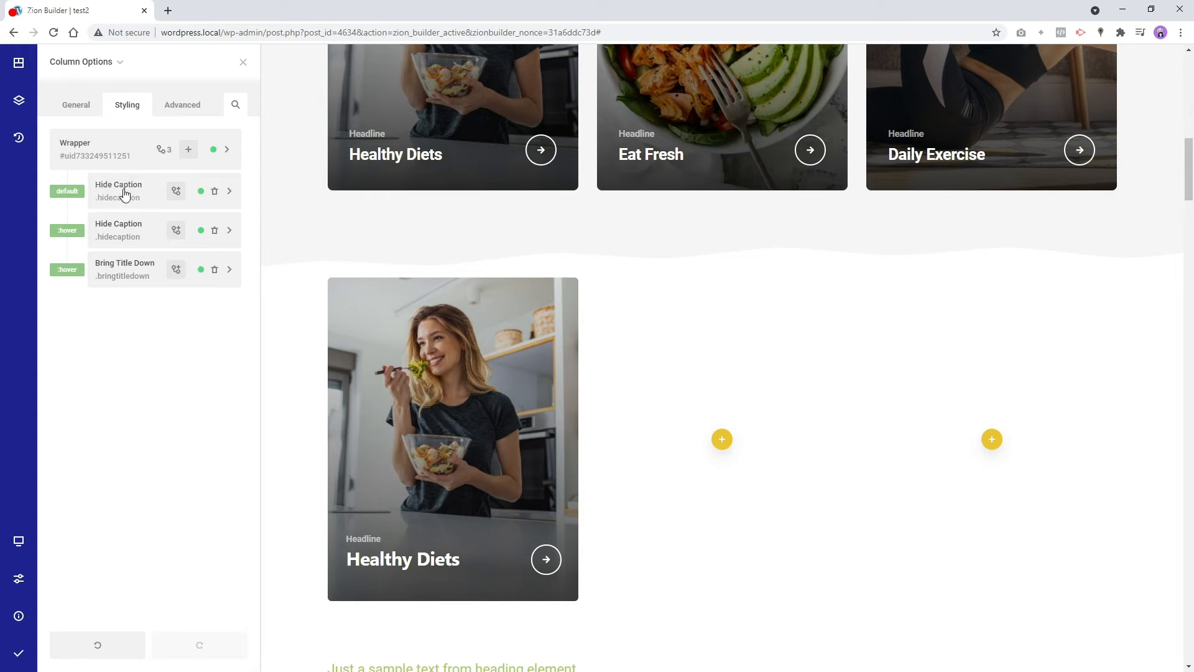
# Set the transition duration of the default Hide Caption selector to 300 ms
pyautogui.click(125, 194)
pyautogui.click(126, 395)
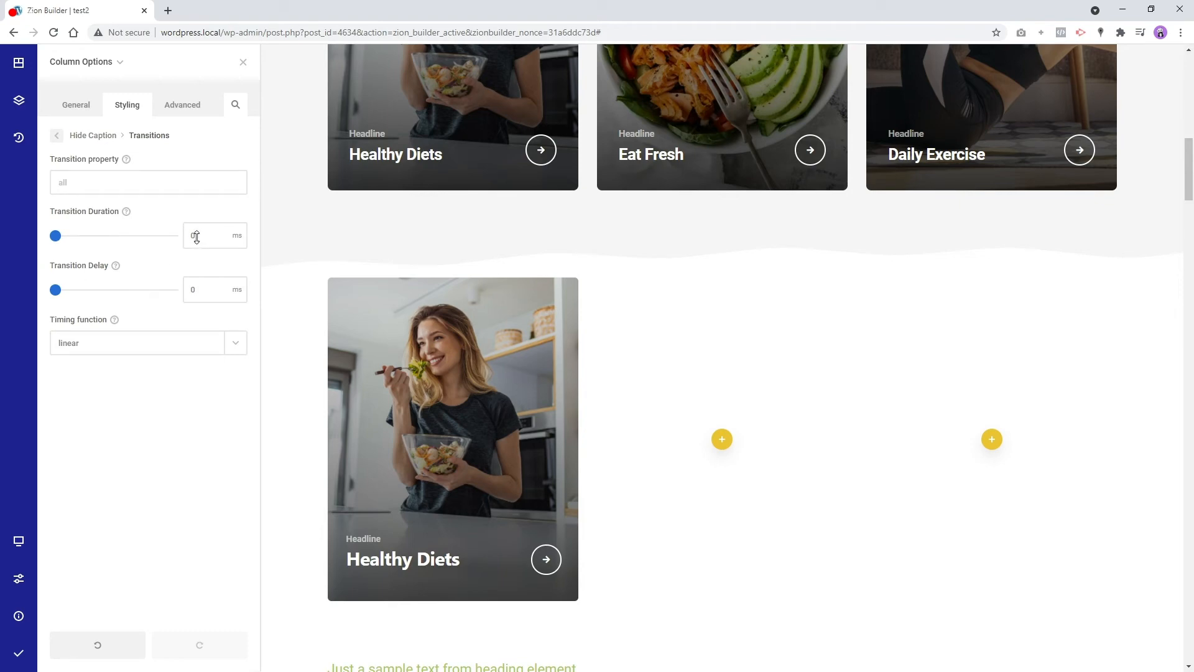
pyautogui.write('300')
pyautogui.click(58, 138)
pyautogui.click(59, 138)
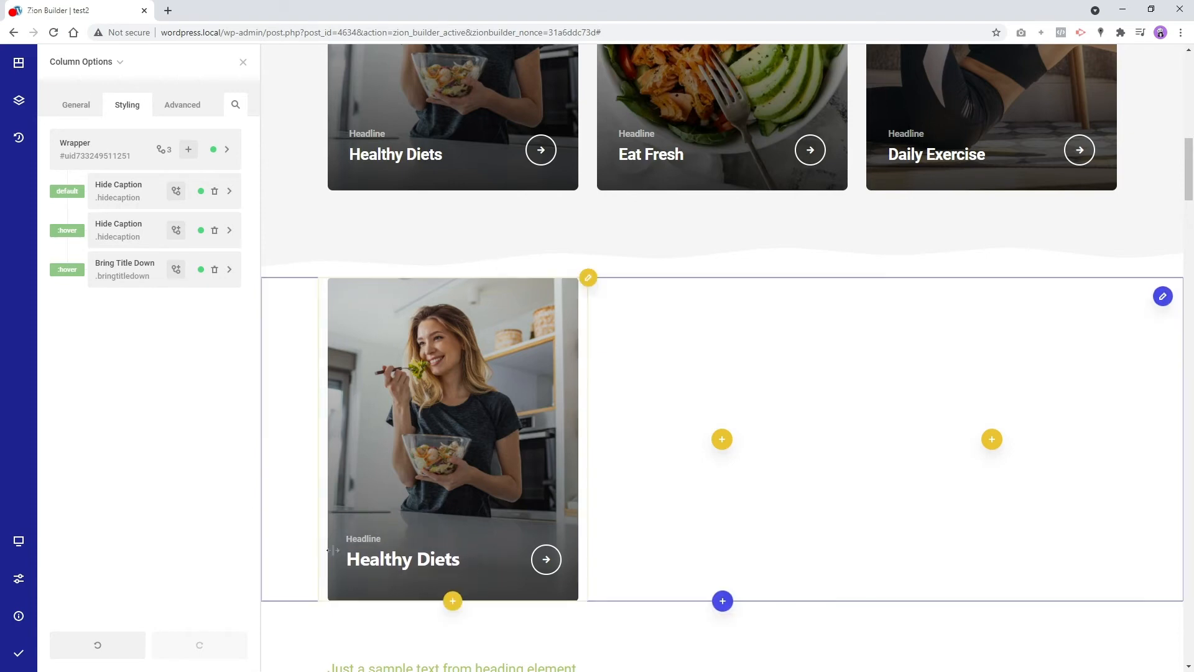
# Give the wrapper of the card's Healthy Diets heading a 300 ms transition with ease-in-out timing
pyautogui.rightClick(369, 547)
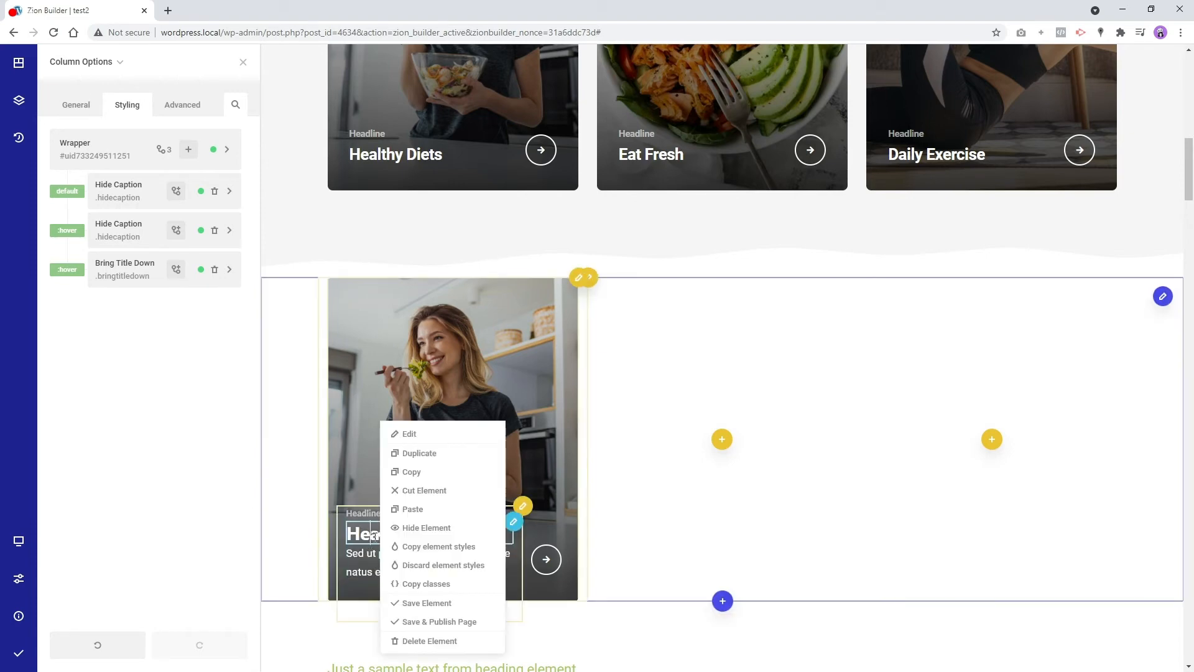
pyautogui.click(410, 433)
pyautogui.click(125, 105)
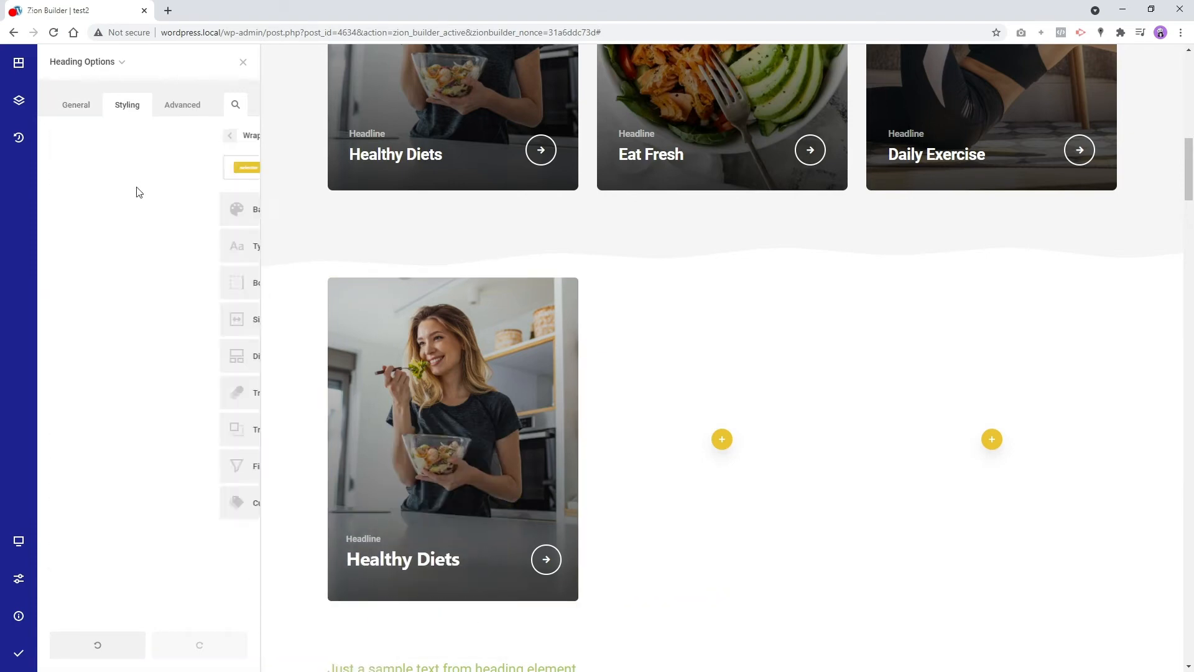
pyautogui.click(124, 401)
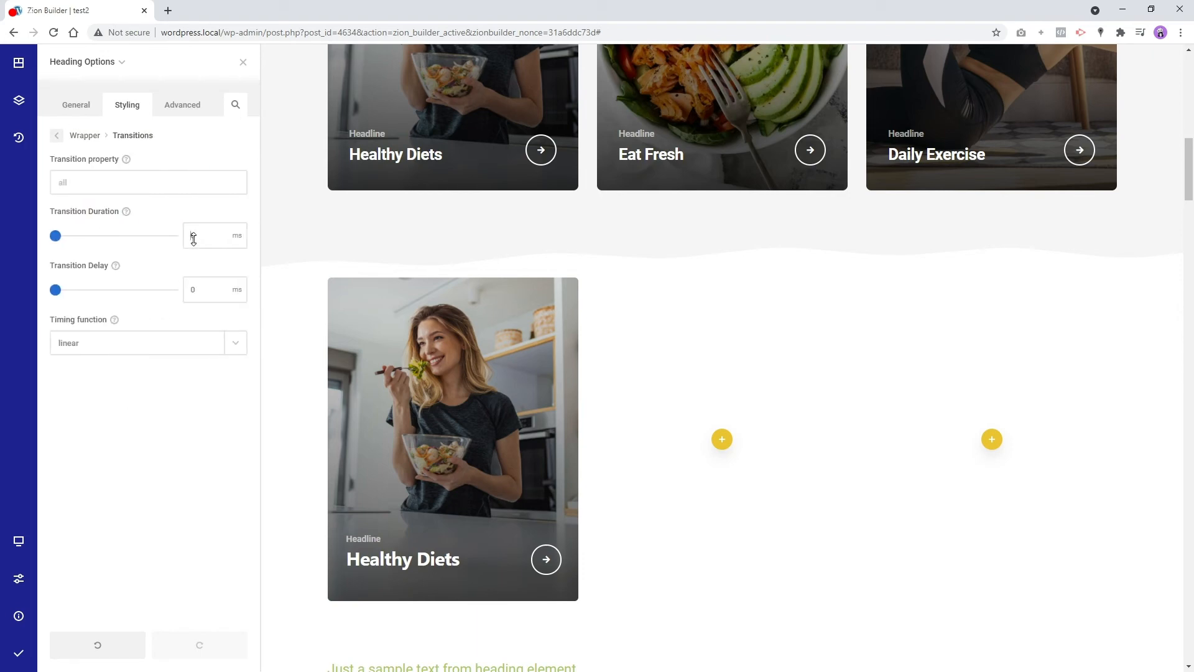
pyautogui.write('0')
pyautogui.press('BackSpace')
pyautogui.click(176, 343)
pyautogui.click(98, 436)
# Set the transition timing function of the column's default Hide Caption selector to ease-in-out
pyautogui.rightClick(384, 278)
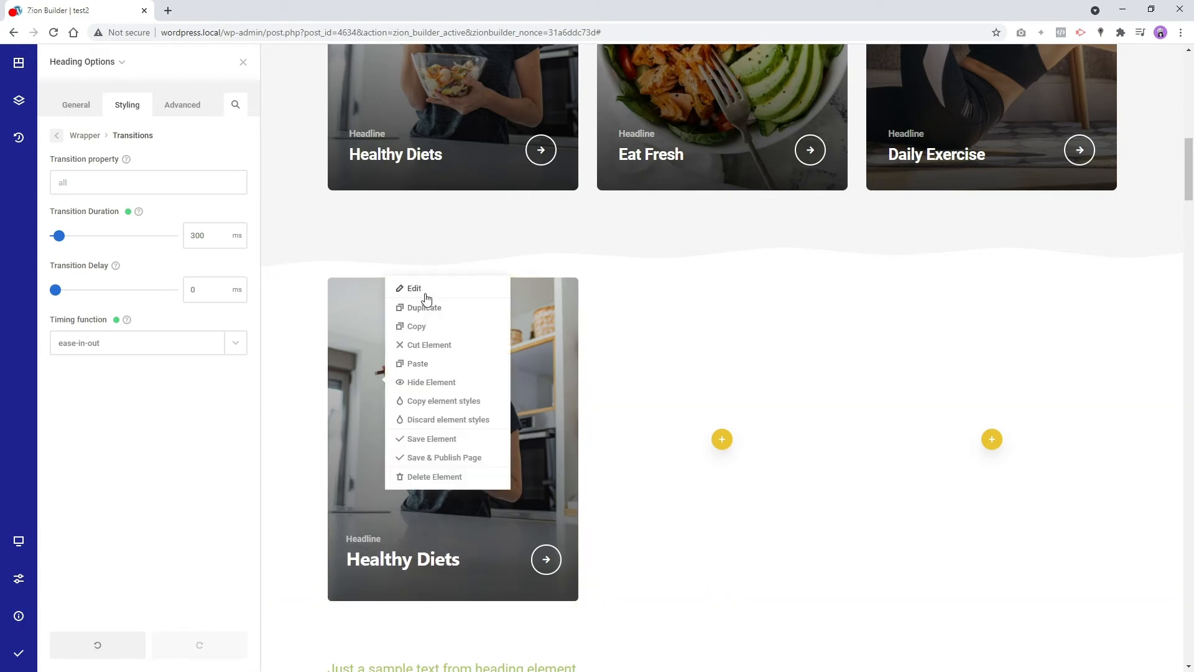
pyautogui.click(423, 296)
pyautogui.click(127, 104)
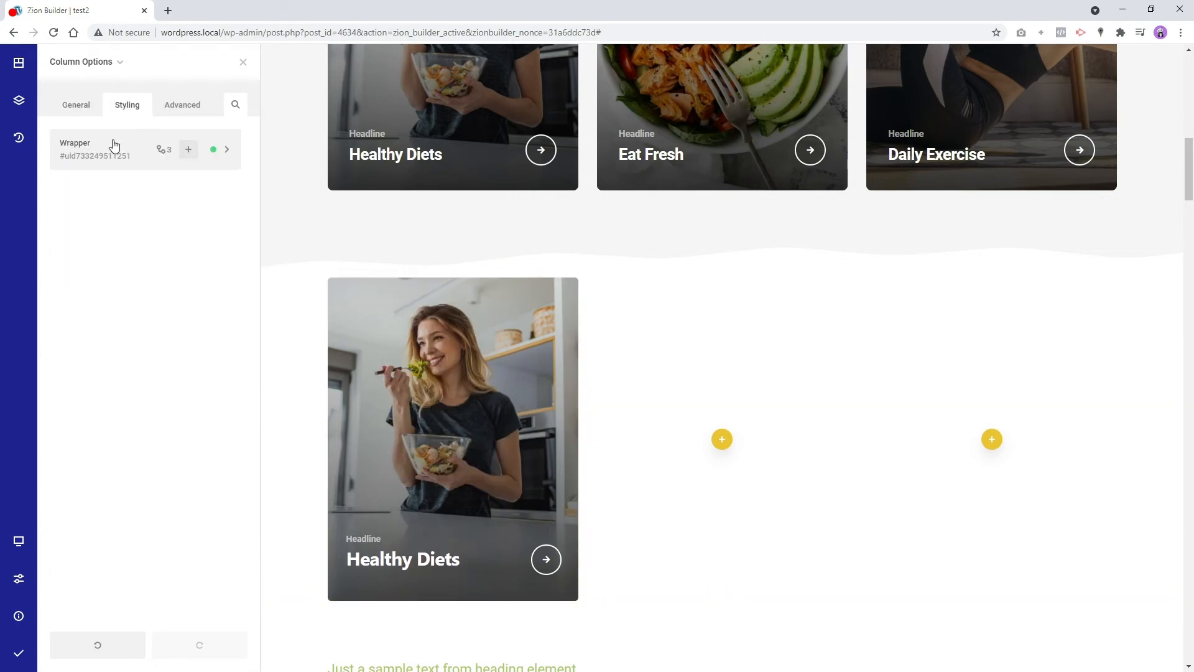
pyautogui.click(161, 150)
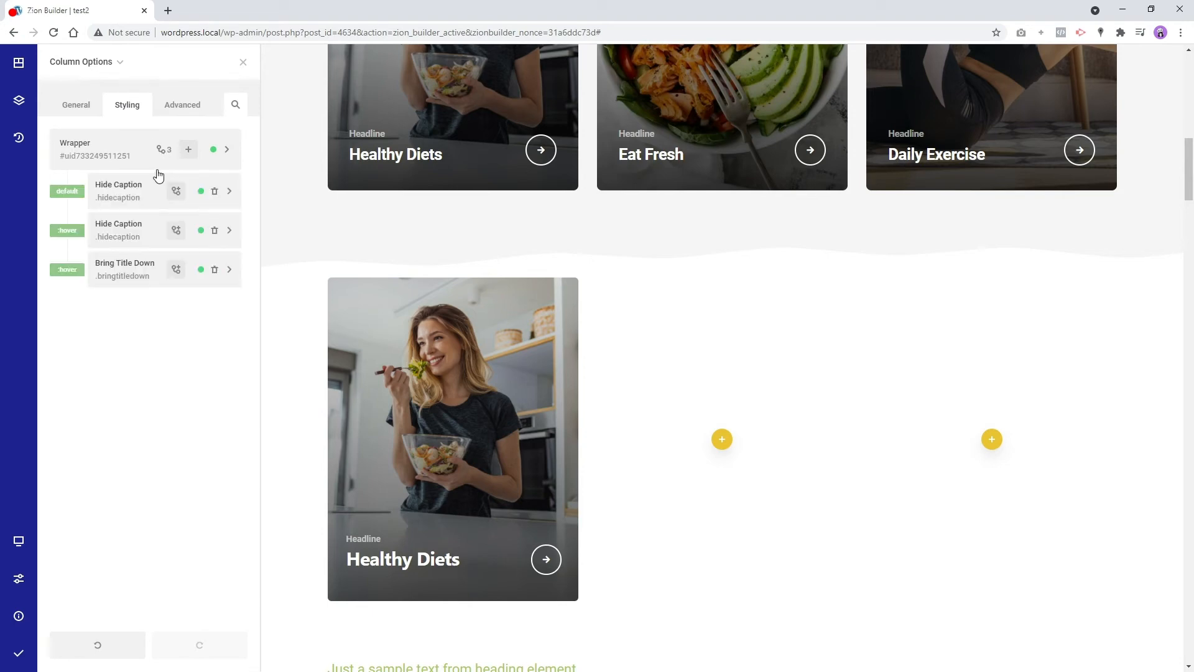
pyautogui.click(119, 199)
pyautogui.click(163, 392)
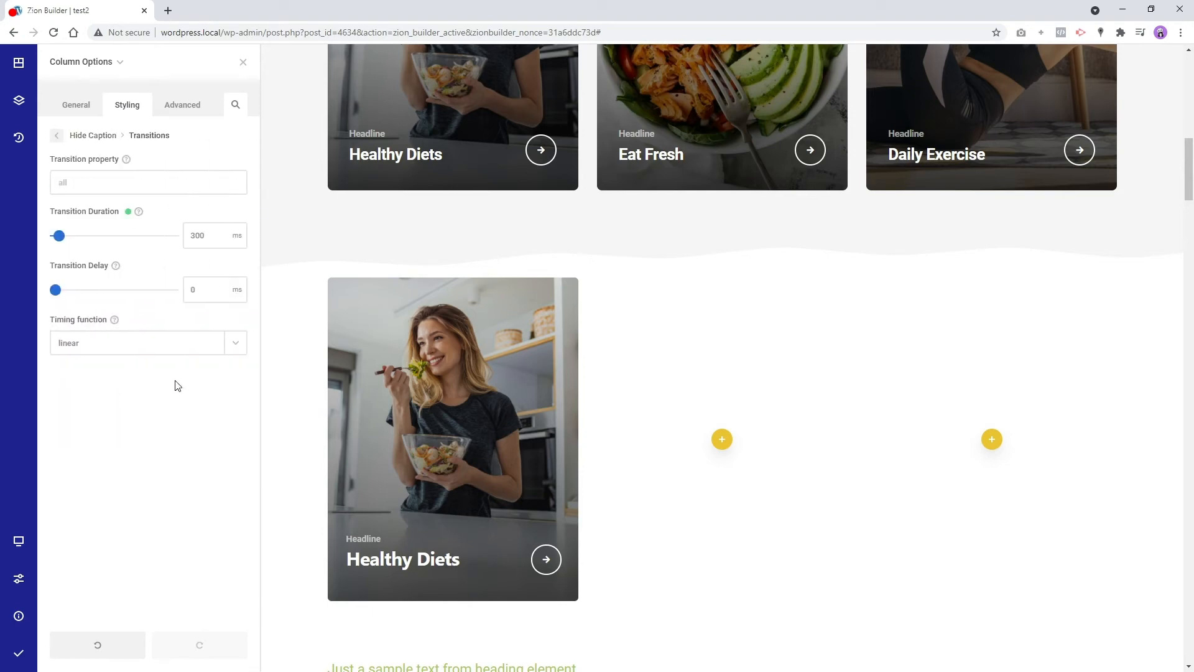
pyautogui.click(190, 349)
pyautogui.click(117, 436)
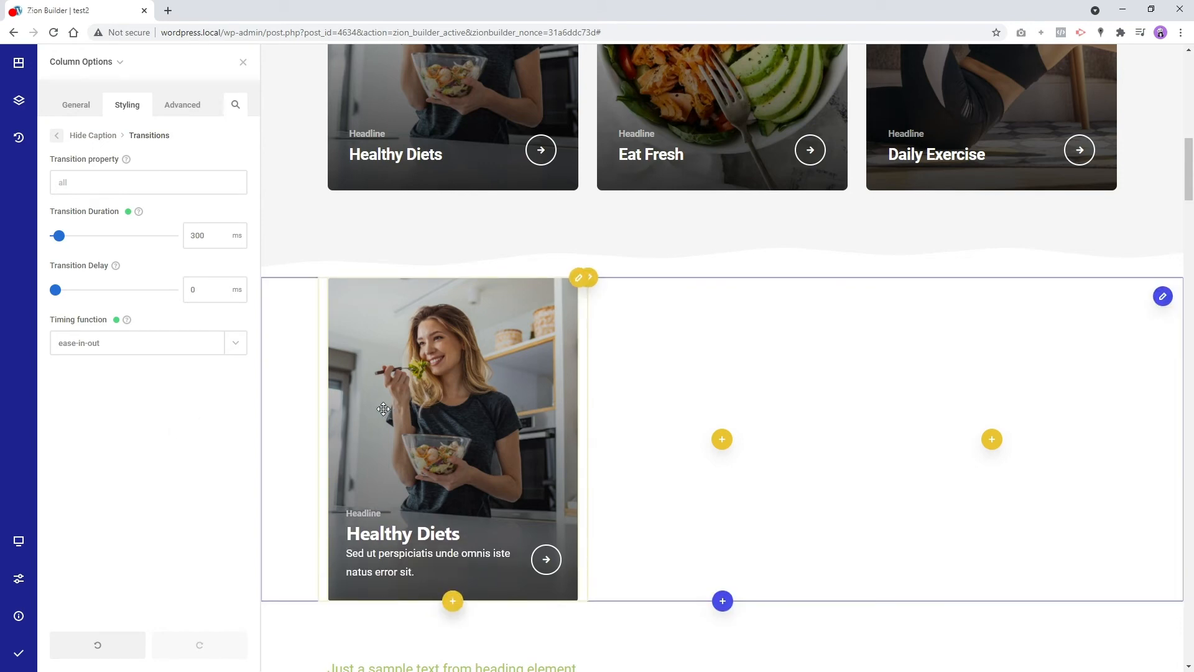
# Copy the CSS selector .zb-el-icon-icon from the styling options of the card's arrow icon
pyautogui.rightClick(546, 560)
pyautogui.click(587, 470)
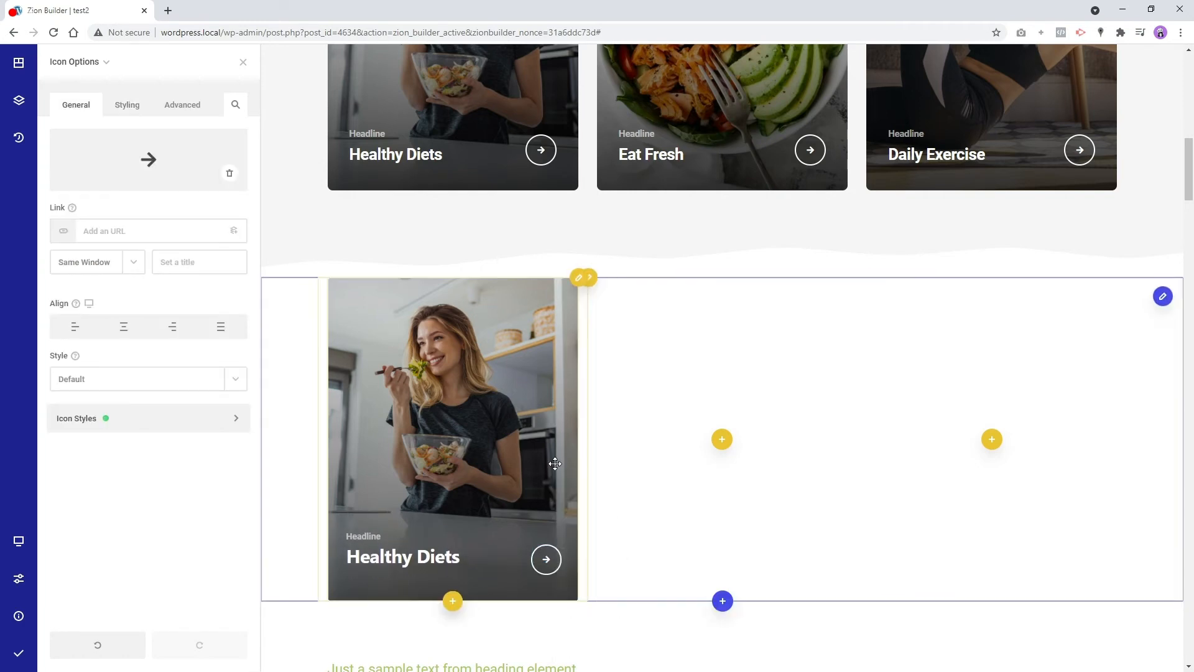
pyautogui.click(127, 105)
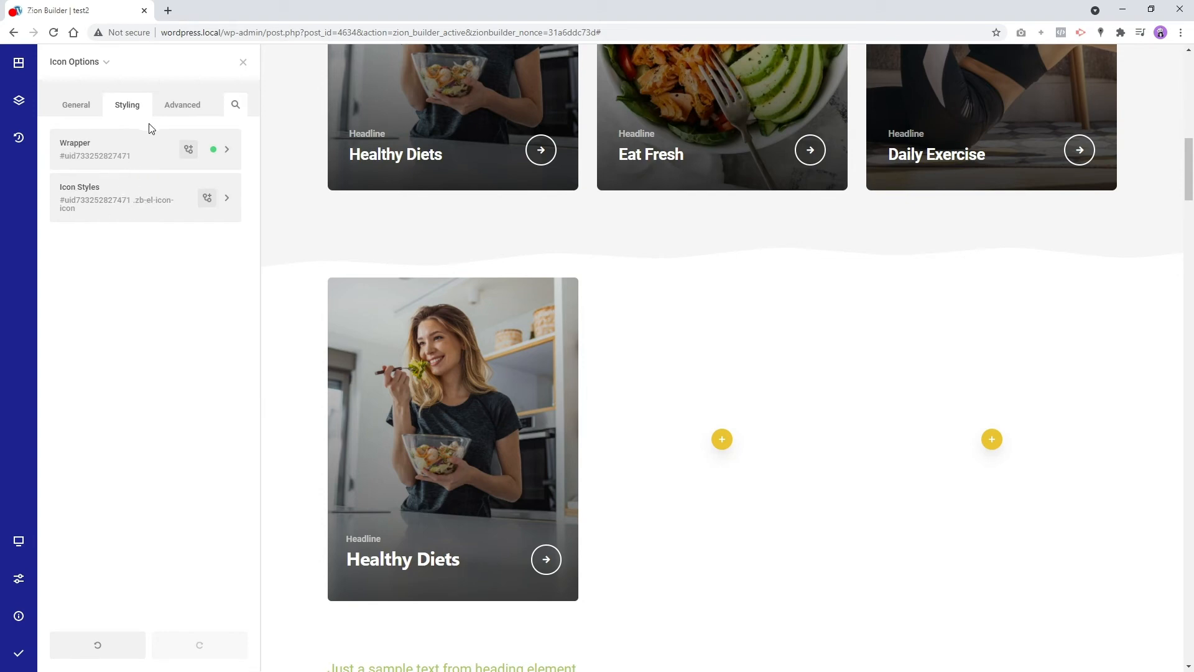
pyautogui.click(155, 189)
pyautogui.click(137, 176)
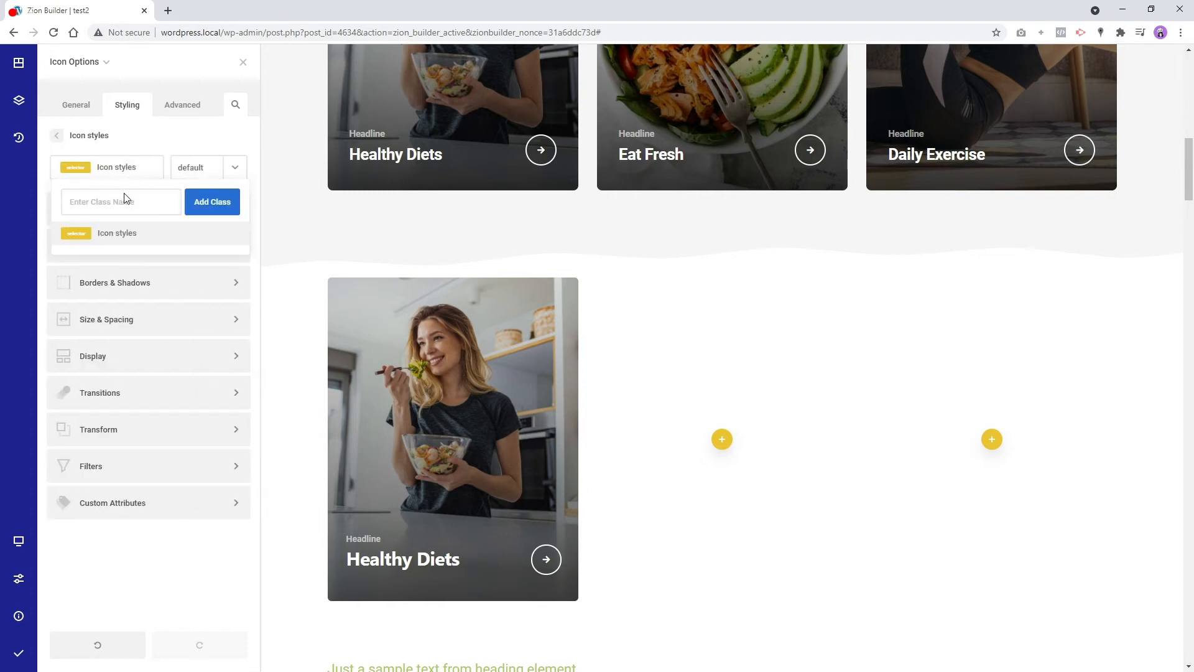
pyautogui.click(56, 135)
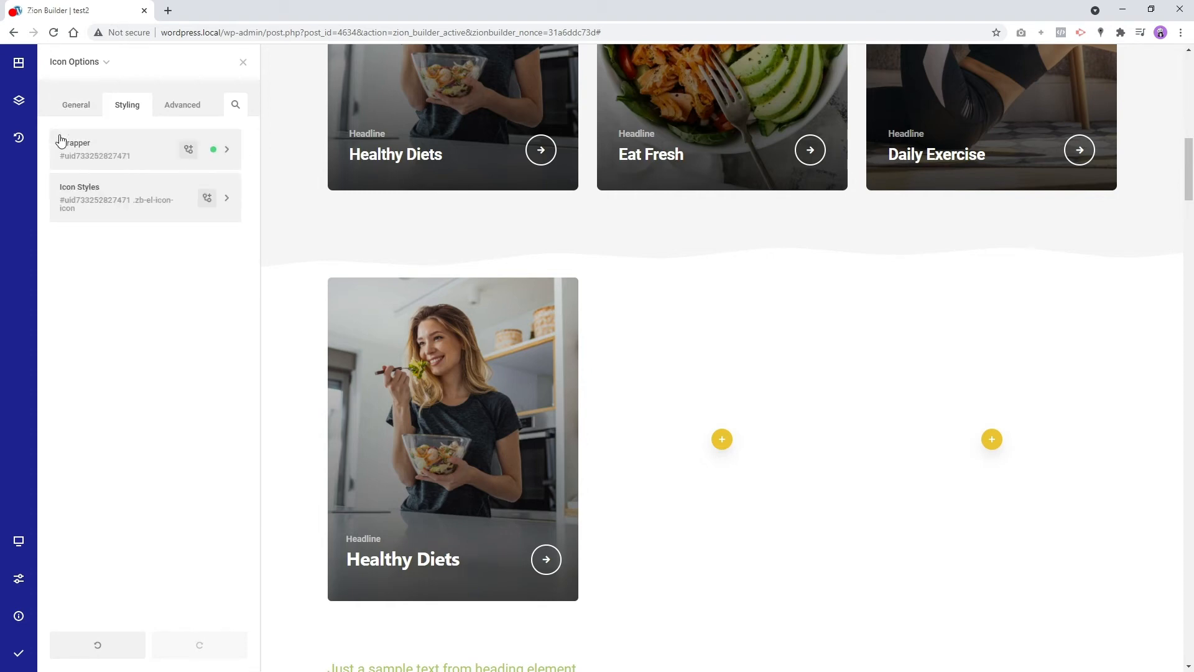
pyautogui.doubleClick(152, 213)
pyautogui.hotkey('ctrl', 'c')
pyautogui.click(151, 212)
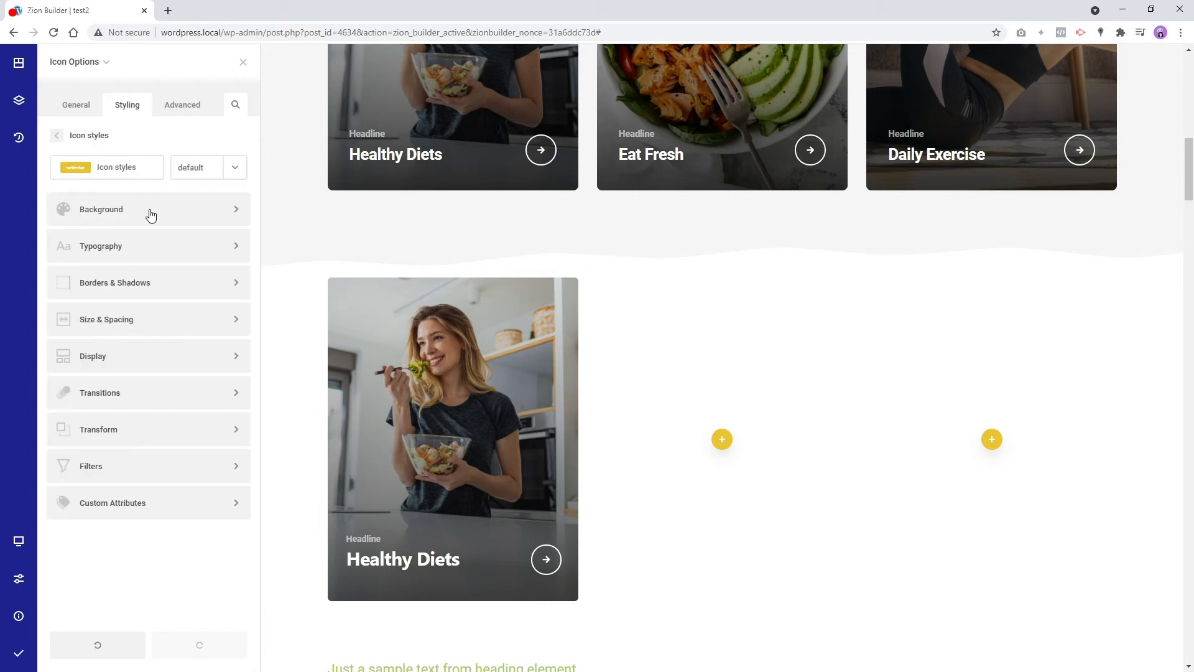
pyautogui.click(57, 131)
# Add a child selector named Icon with the copied CSS selector .zb-el-icon-icon to the card column's wrapper
pyautogui.rightClick(410, 236)
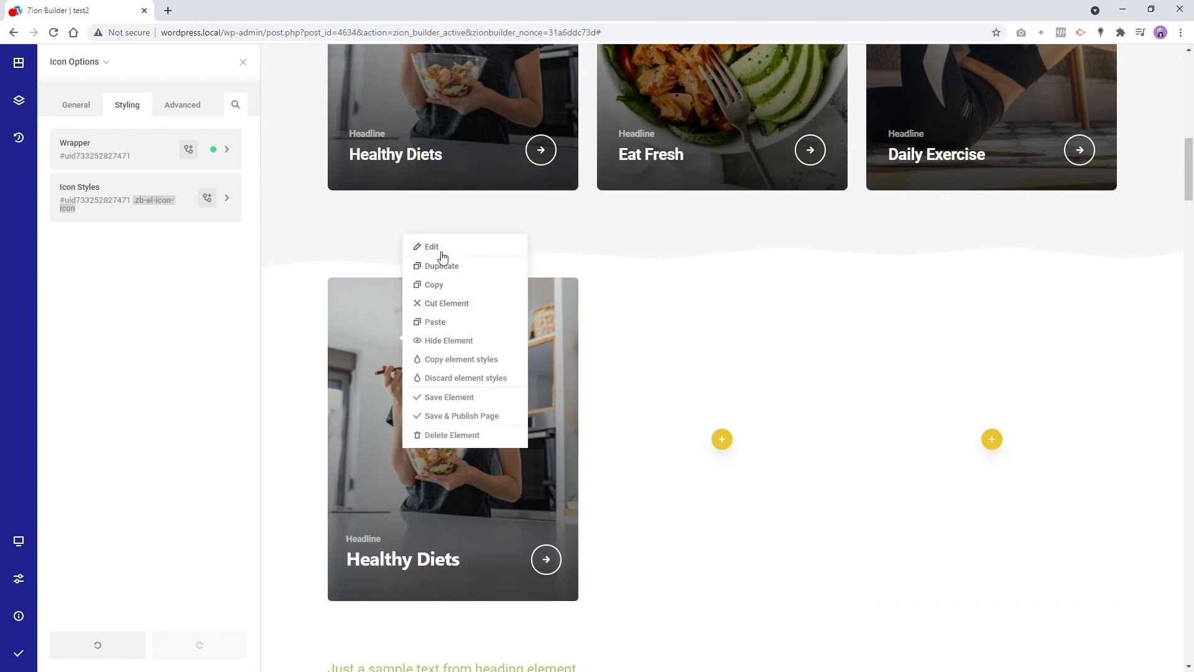
pyautogui.click(435, 246)
pyautogui.click(127, 105)
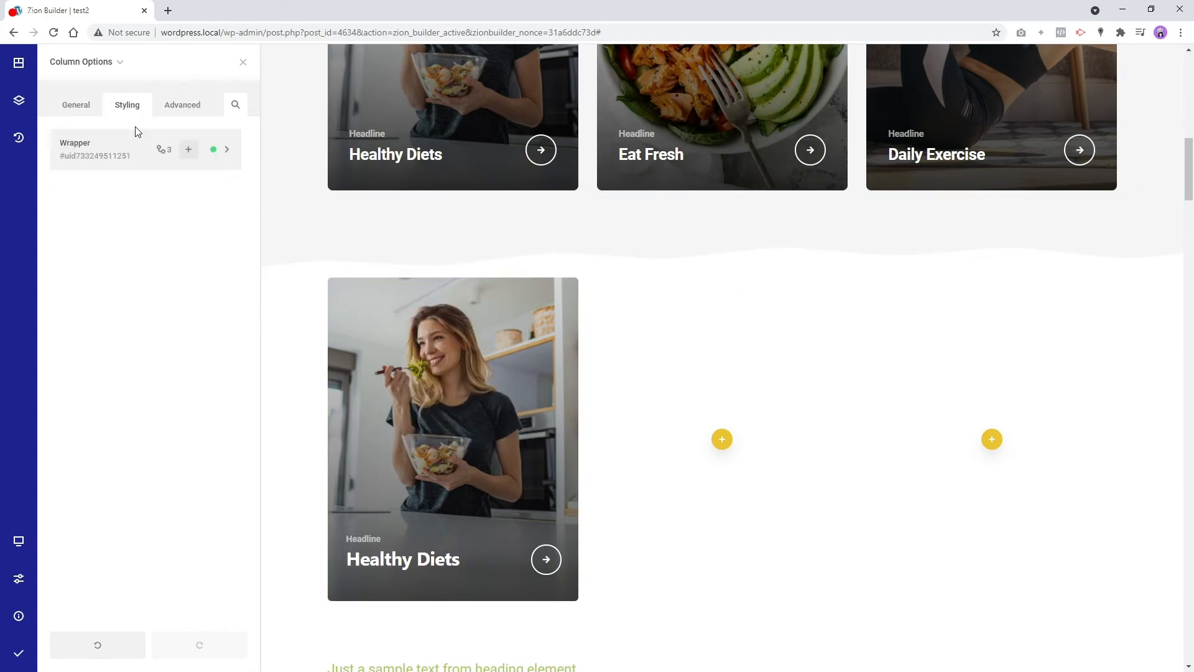
pyautogui.click(163, 150)
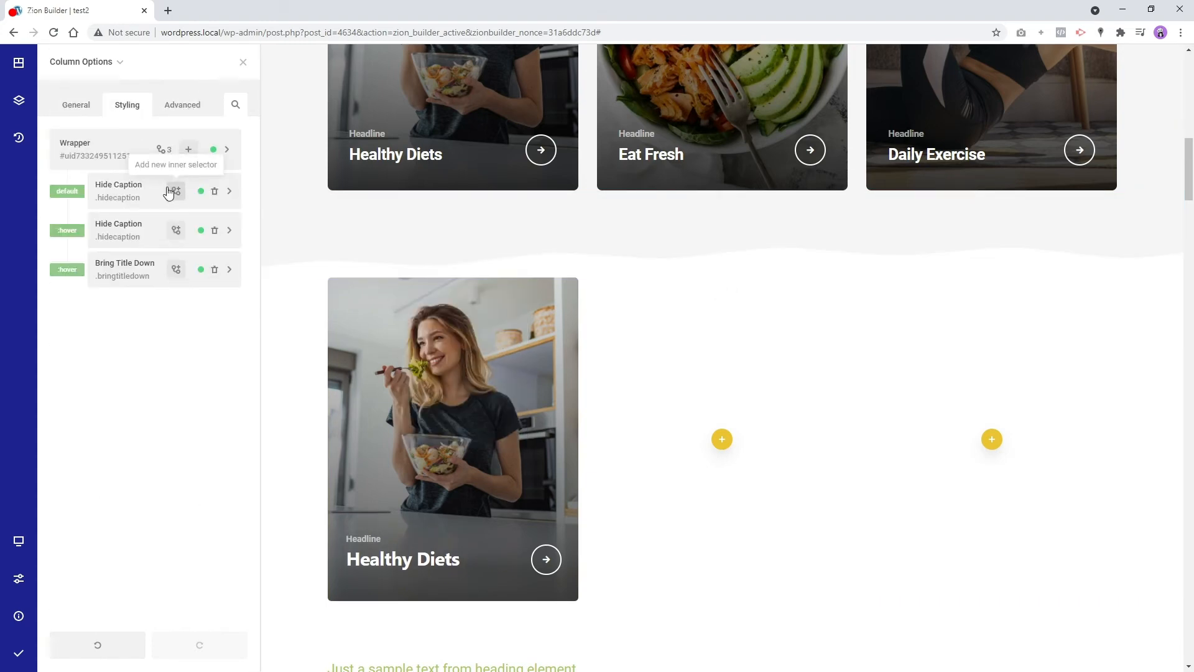
pyautogui.click(187, 150)
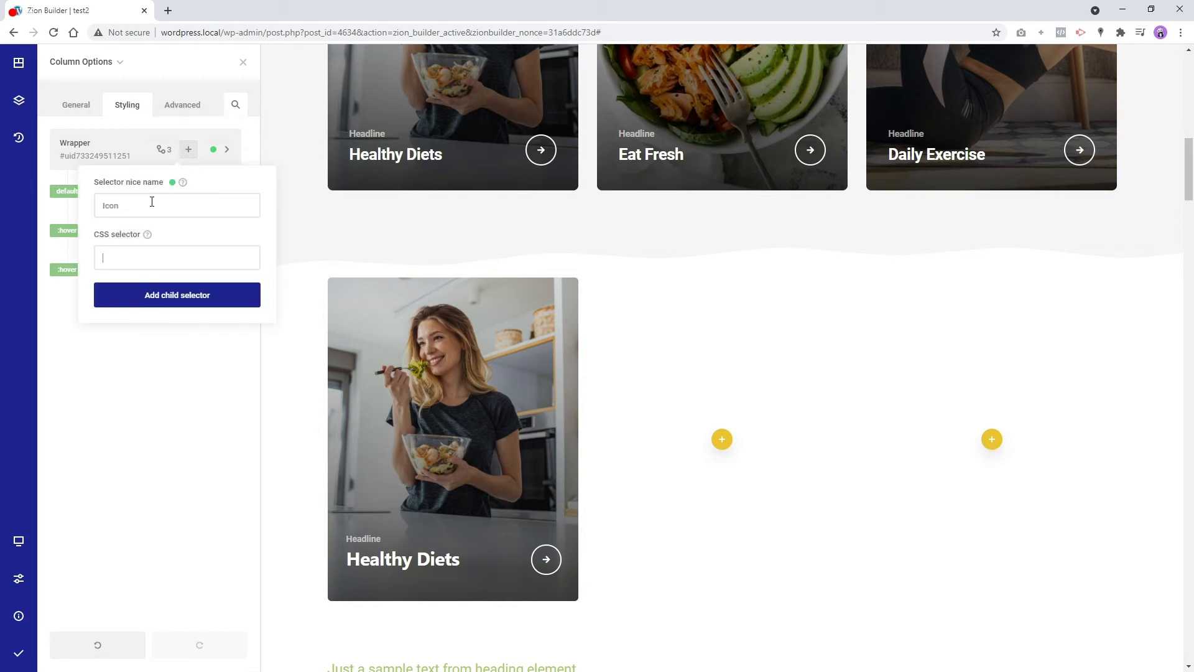
pyautogui.click(138, 257)
pyautogui.hotkey('ctrl', 'v')
pyautogui.click(159, 299)
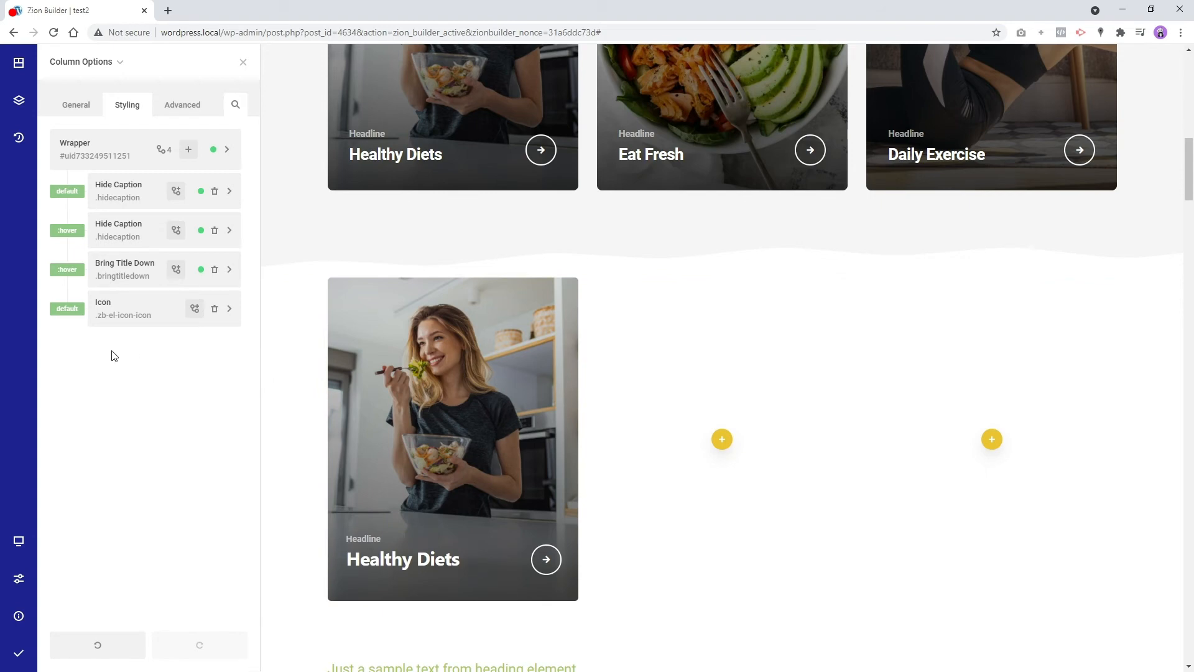
# Make the column's Icon child selector apply only to the :hover state by enabling :hover and removing default
pyautogui.click(67, 310)
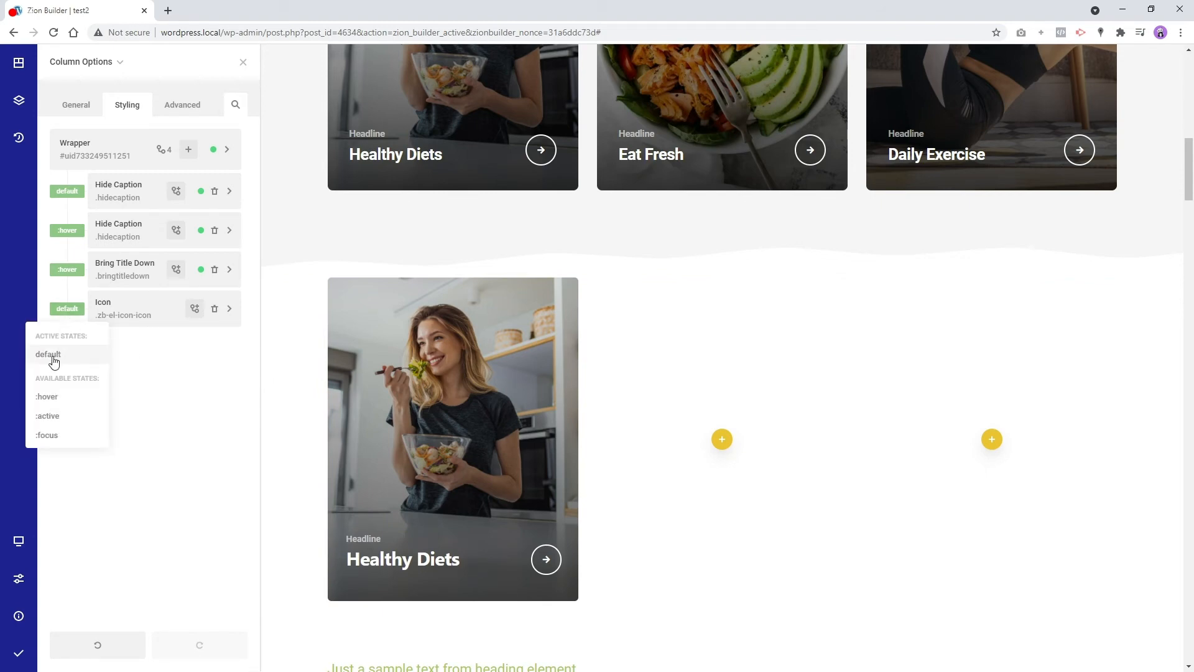
pyautogui.click(48, 398)
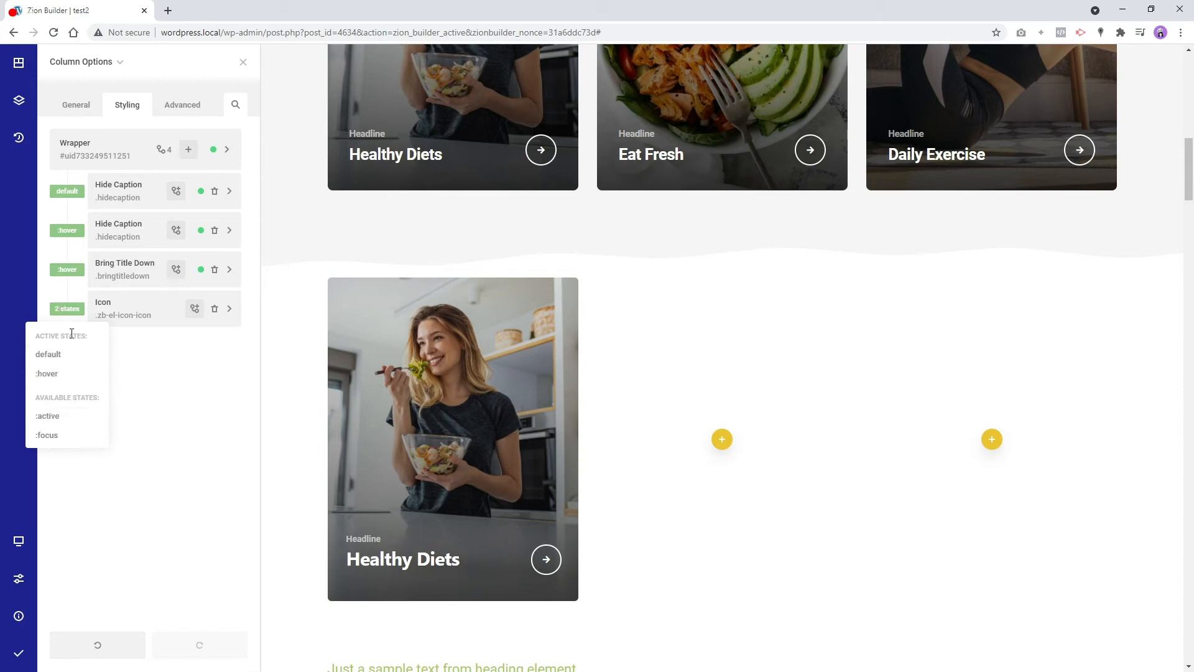
pyautogui.click(50, 359)
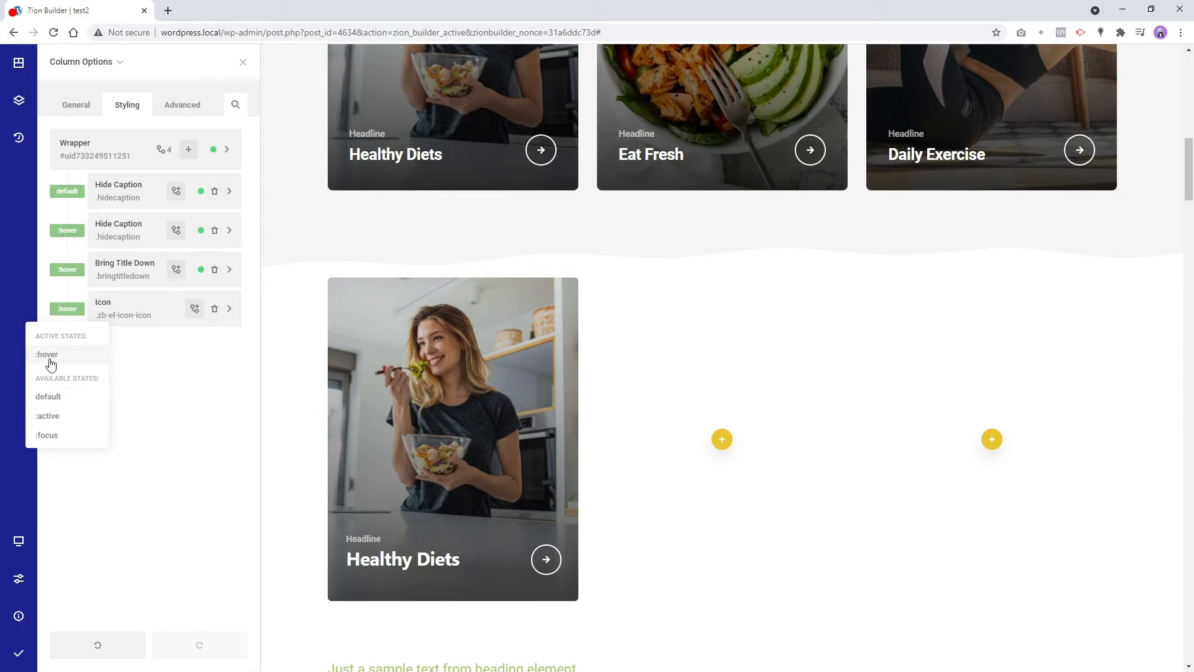
# Set the background color of the column's Icon child selector to white, #ffffff
pyautogui.click(139, 317)
pyautogui.click(142, 207)
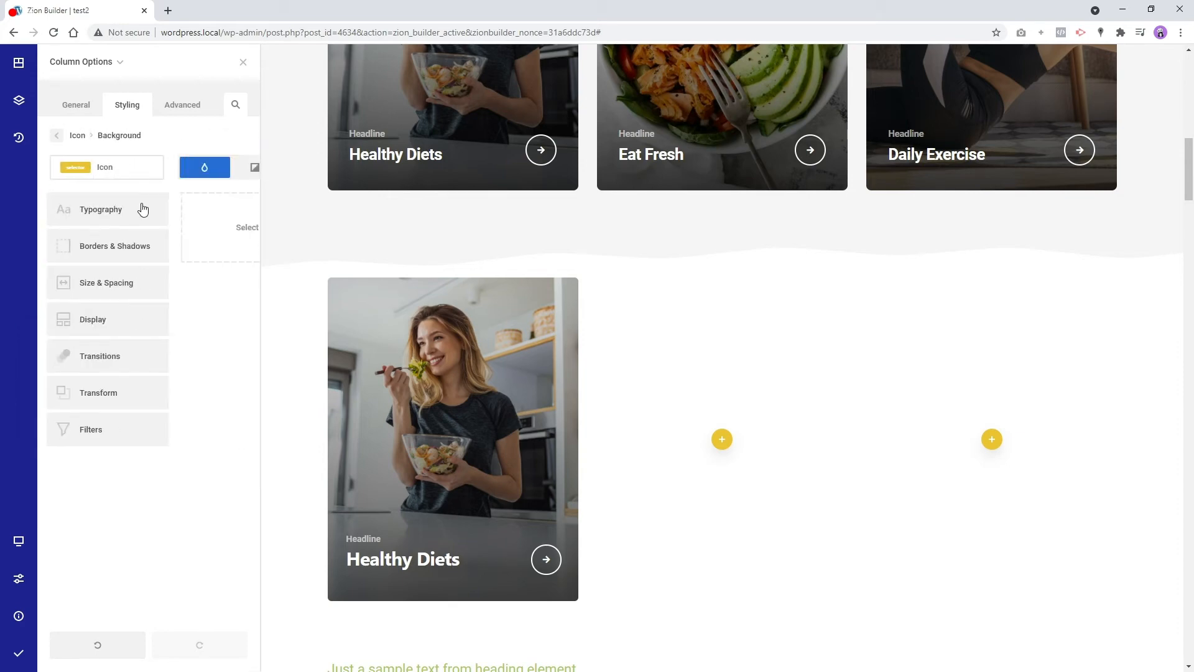
pyautogui.click(132, 232)
pyautogui.moveTo(290, 175); pyautogui.dragTo(223, 106)
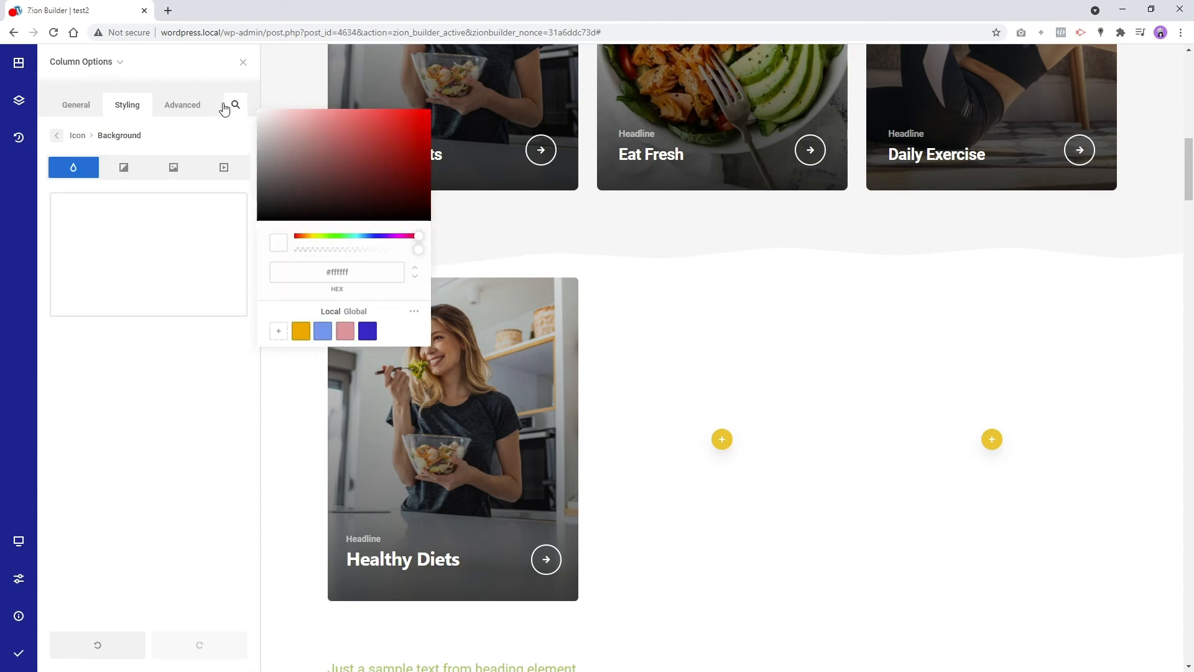
pyautogui.click(211, 76)
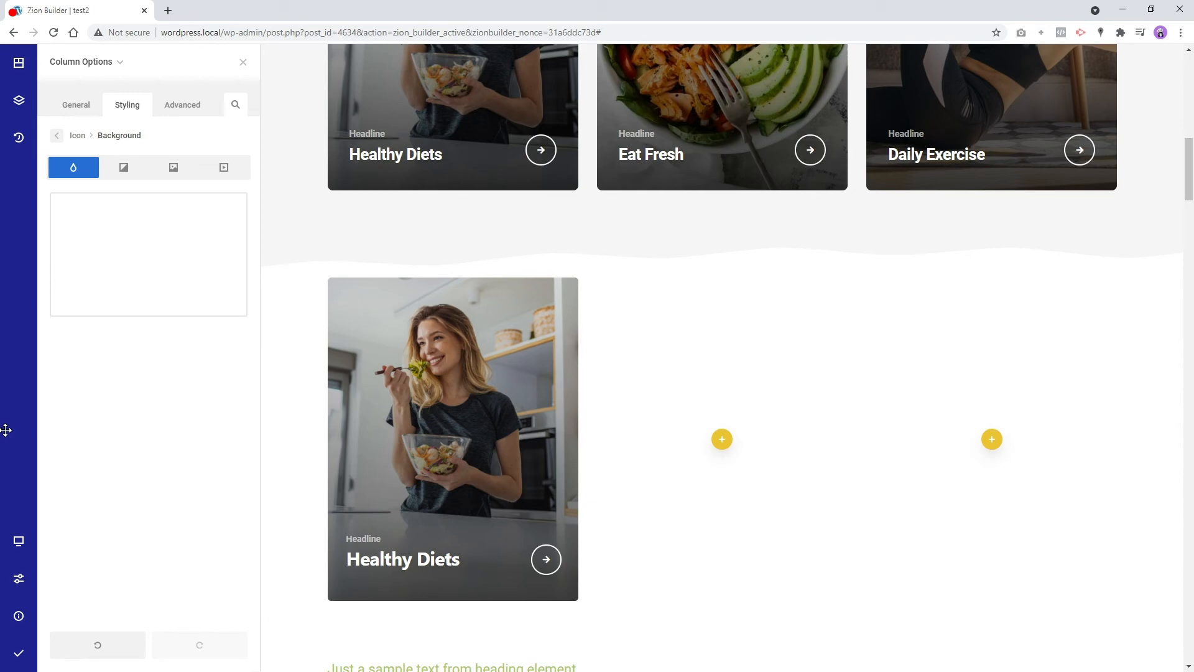
# Set the font color of the column's Icon child selector to black, #000000
pyautogui.click(57, 136)
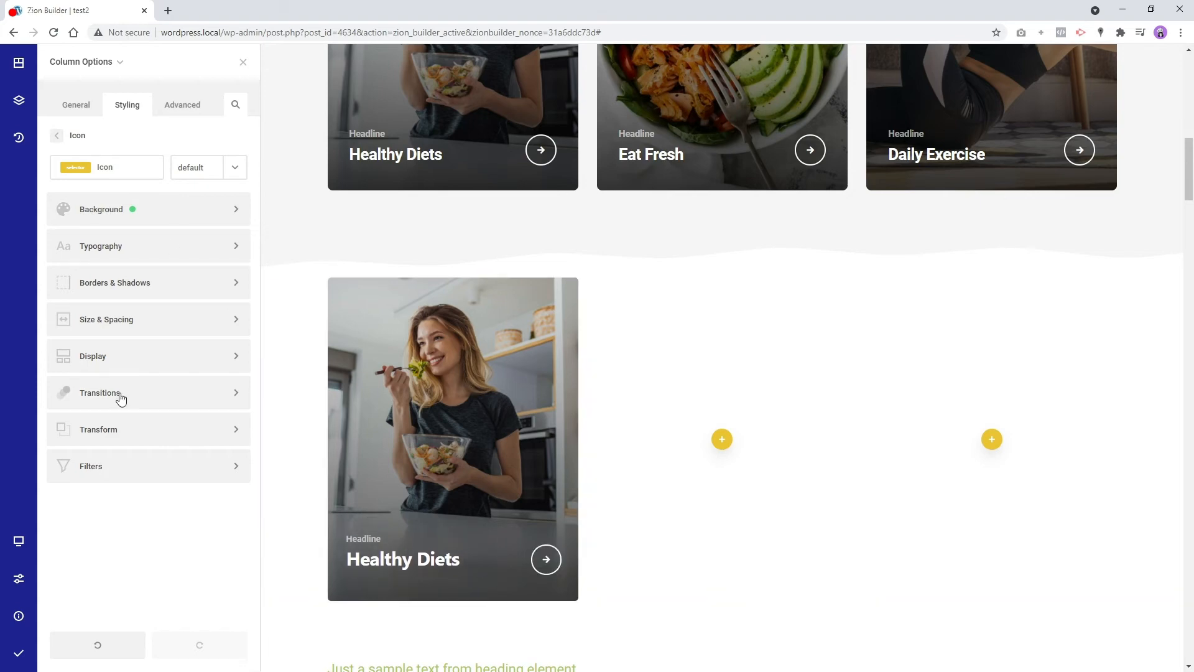
pyautogui.click(133, 210)
pyautogui.click(140, 253)
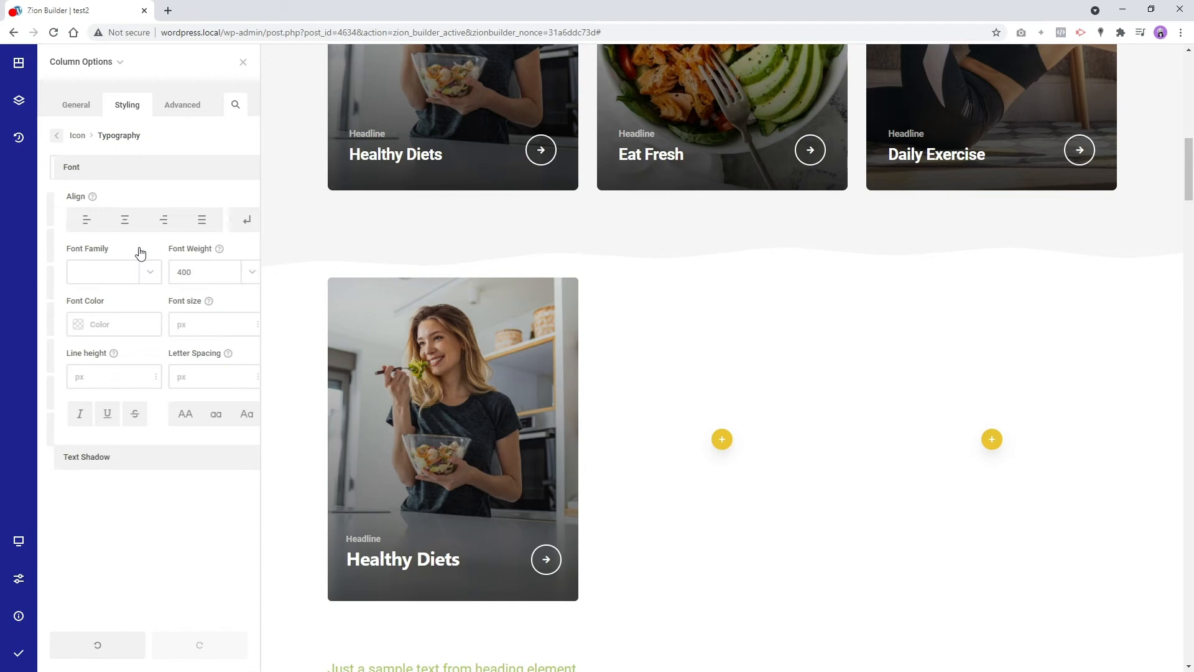
pyautogui.click(64, 336)
pyautogui.moveTo(125, 262); pyautogui.dragTo(17, 439)
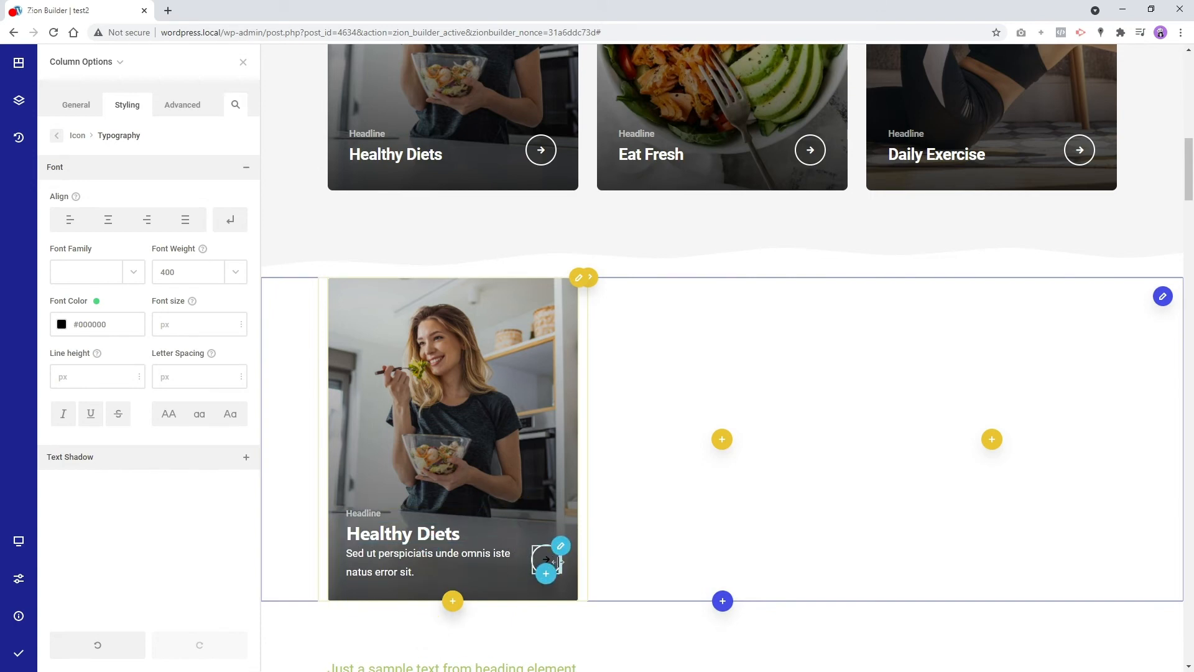
# Examine the background settings on the wrapper of the card's arrow icon
pyautogui.rightClick(561, 560)
pyautogui.click(606, 473)
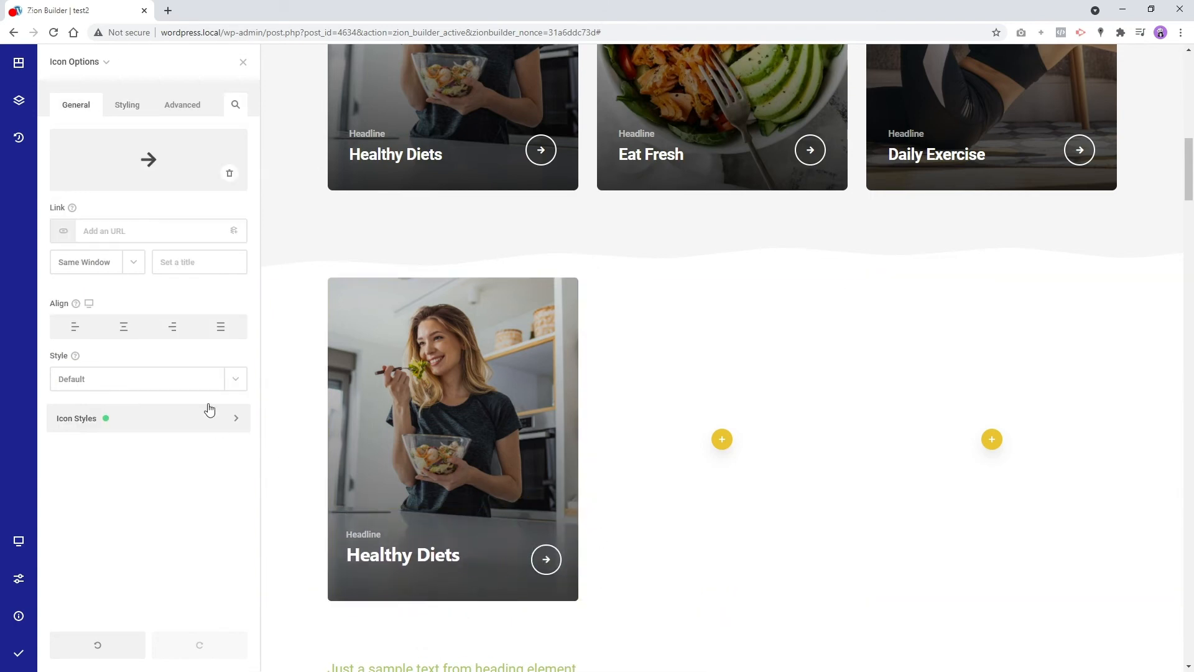
pyautogui.click(121, 105)
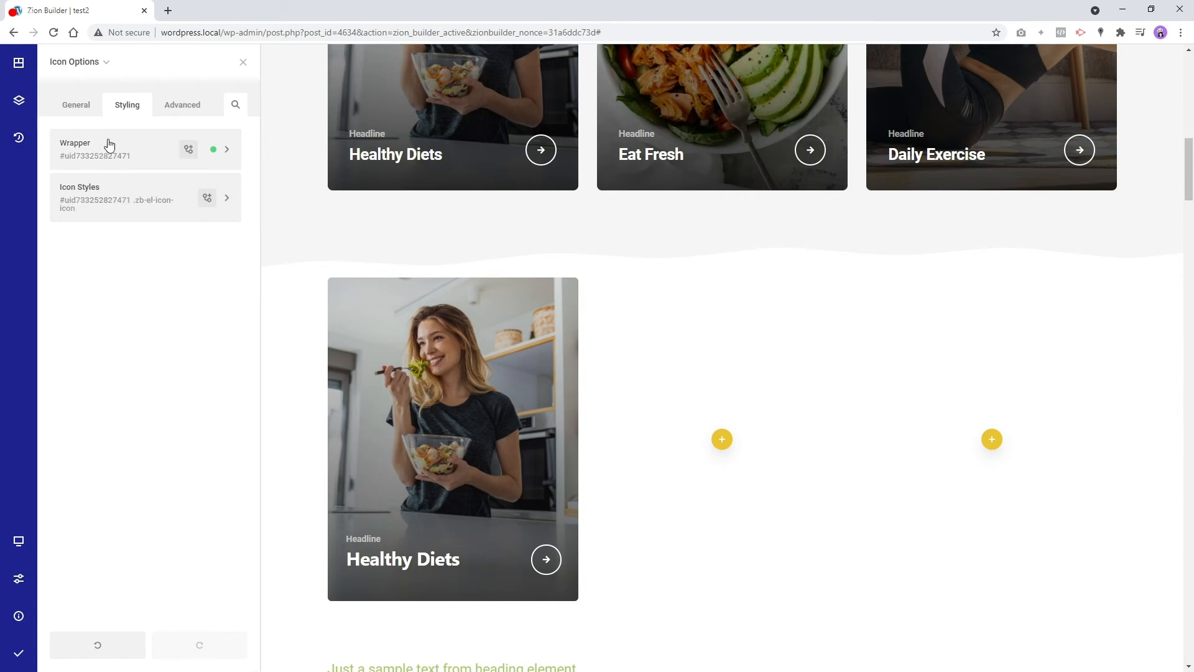
pyautogui.click(142, 150)
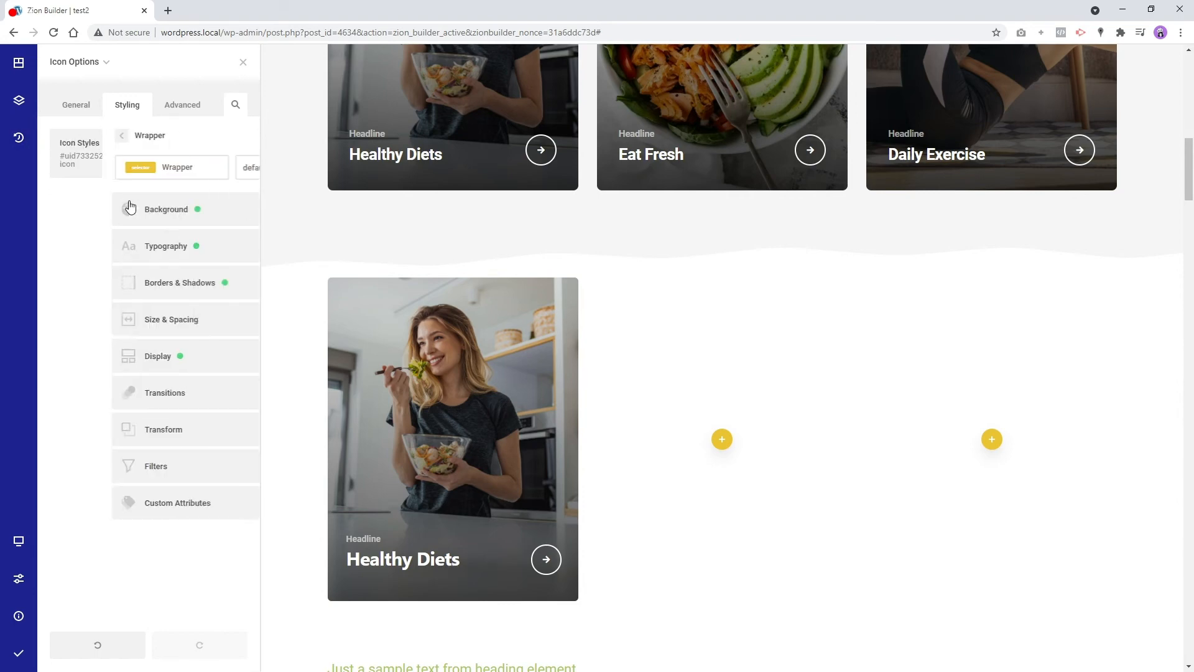
pyautogui.click(167, 217)
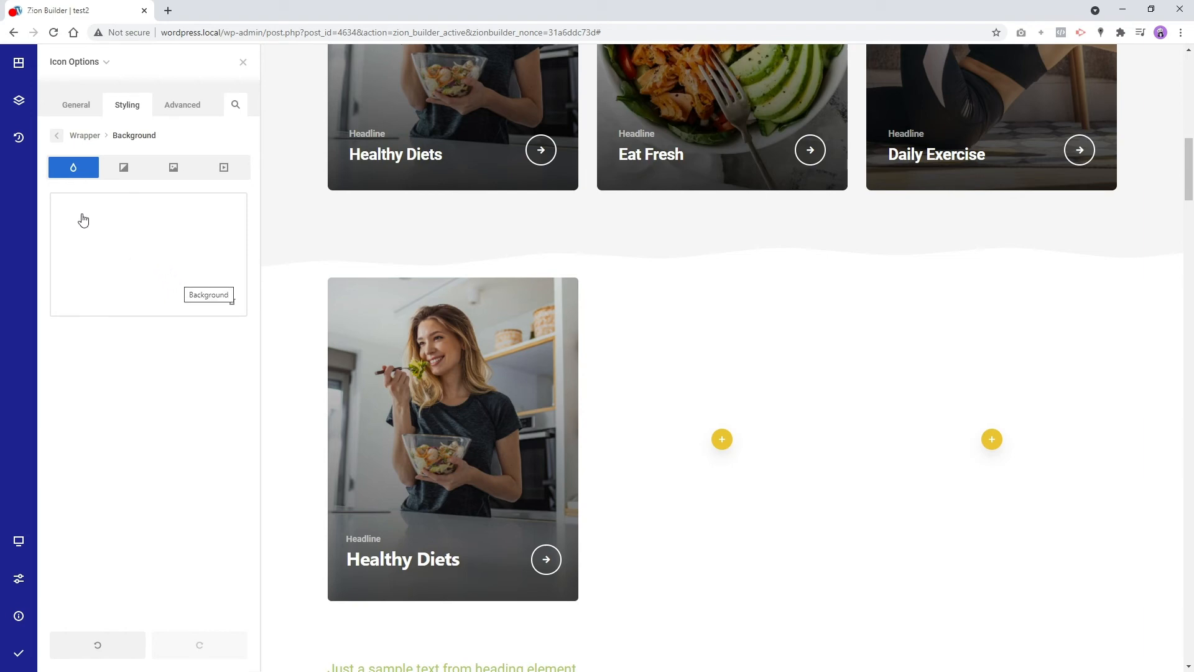
pyautogui.click(56, 138)
pyautogui.click(56, 139)
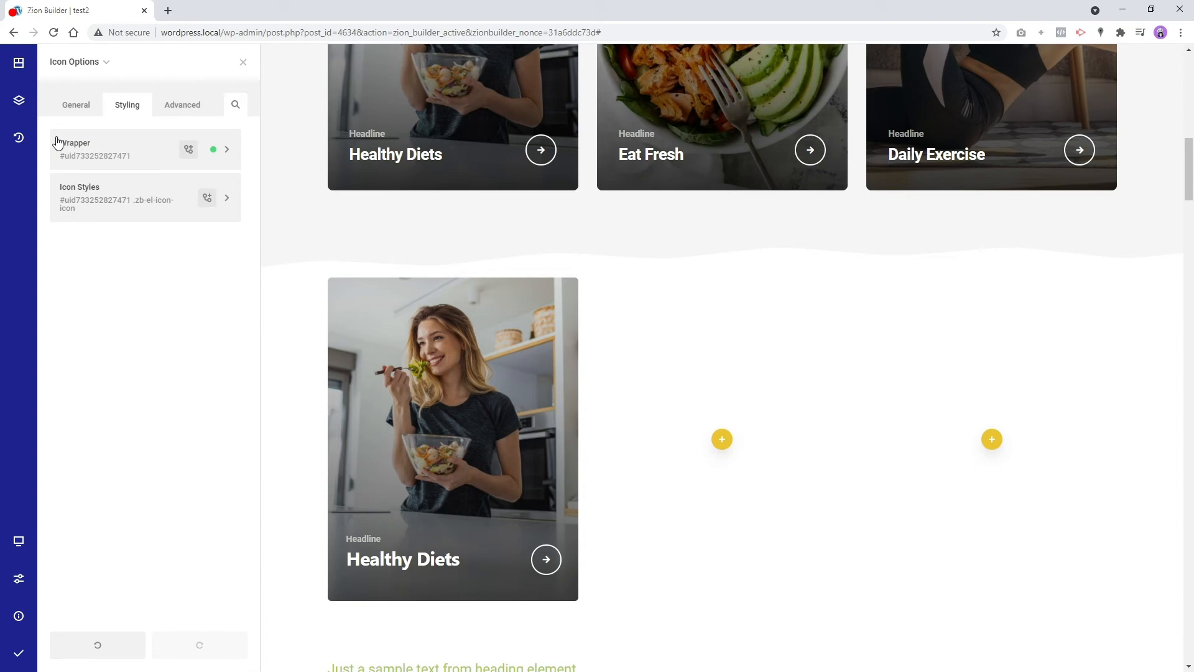
# Add a new class named iconbackground to the arrow icon's wrapper and copy the class name
pyautogui.click(129, 162)
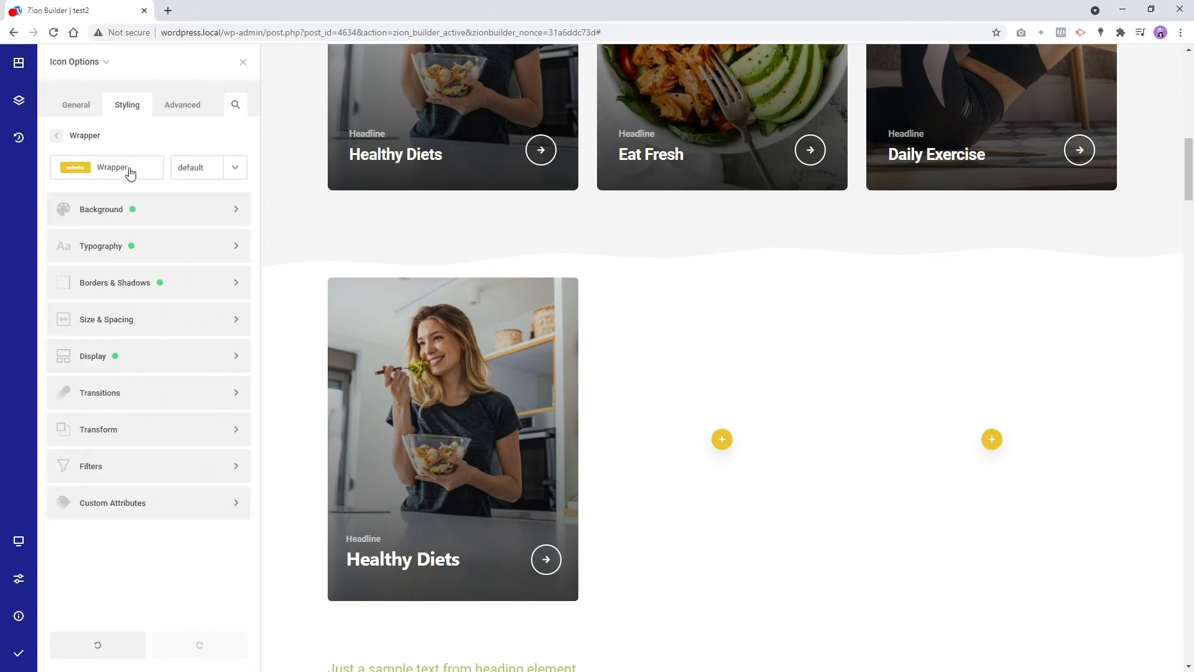
pyautogui.click(129, 169)
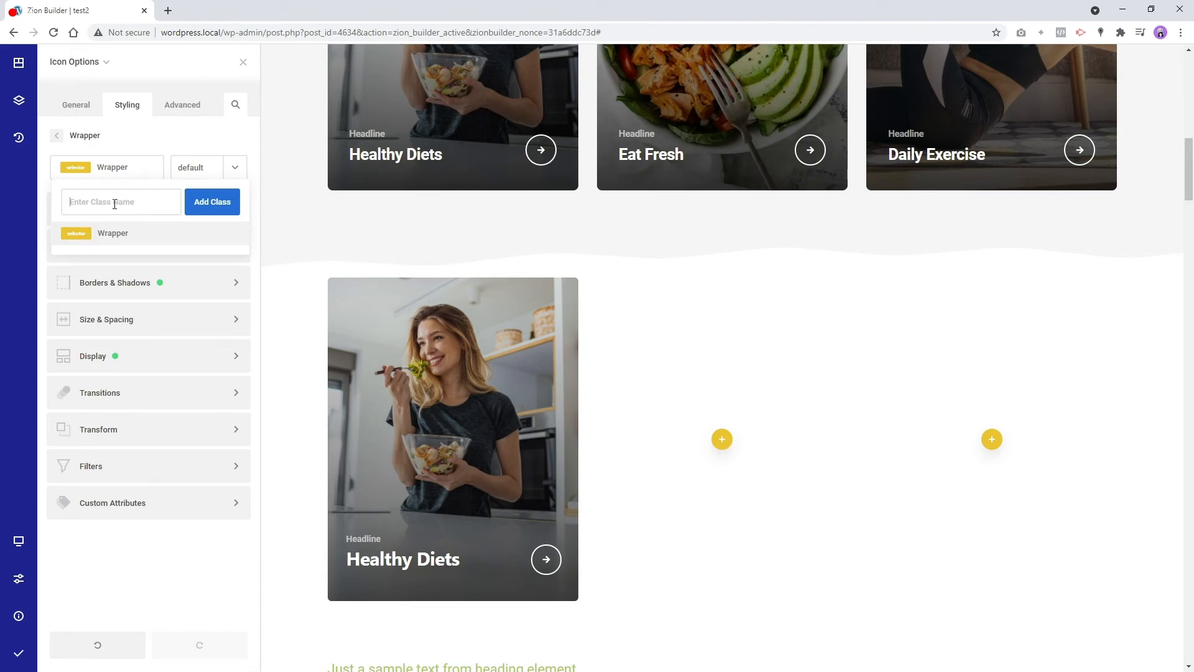
pyautogui.write('ico')
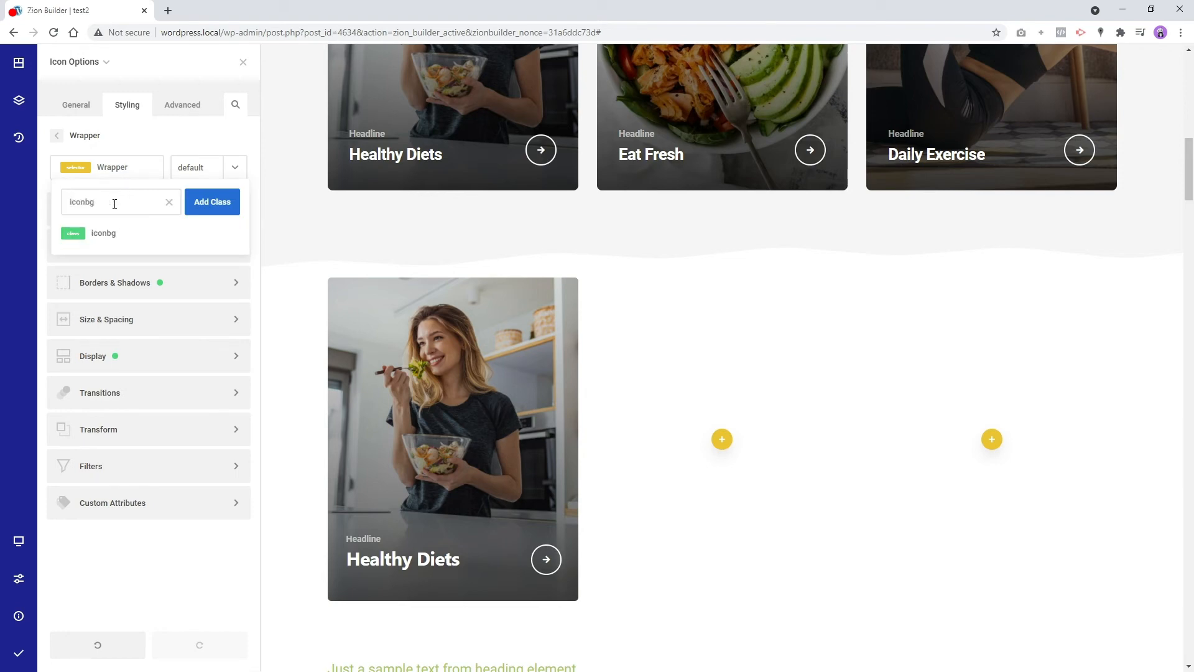
pyautogui.write('nbg')
pyautogui.press('BackSpace')
pyautogui.write('ackground')
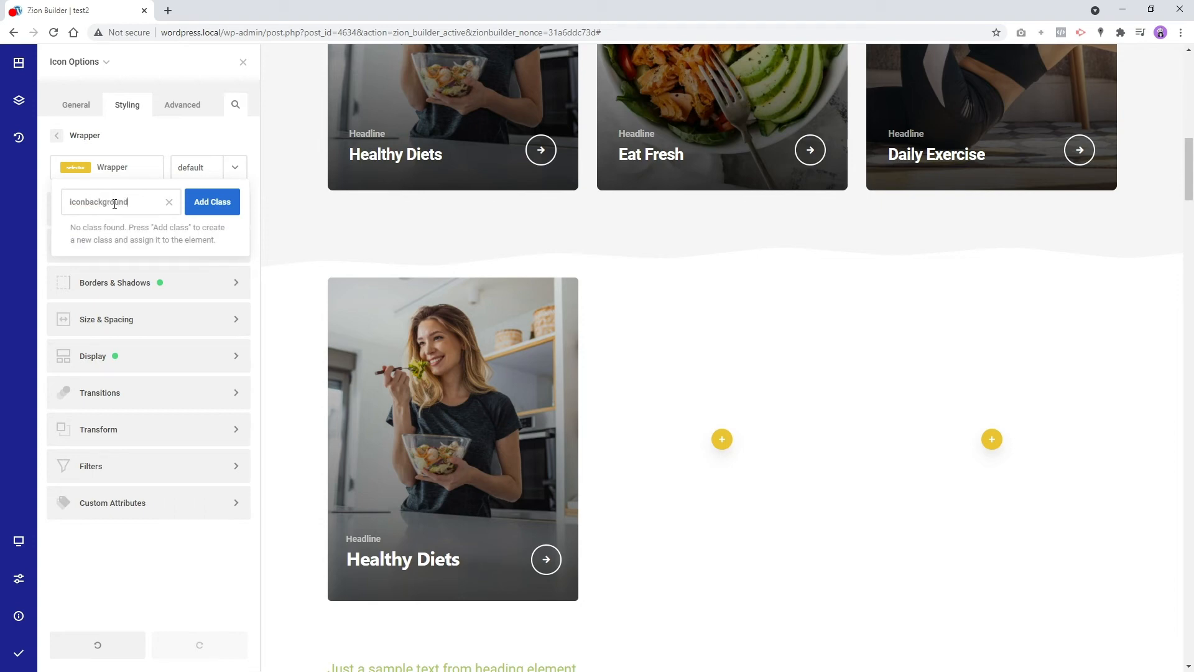
pyautogui.doubleClick(114, 204)
pyautogui.click(224, 210)
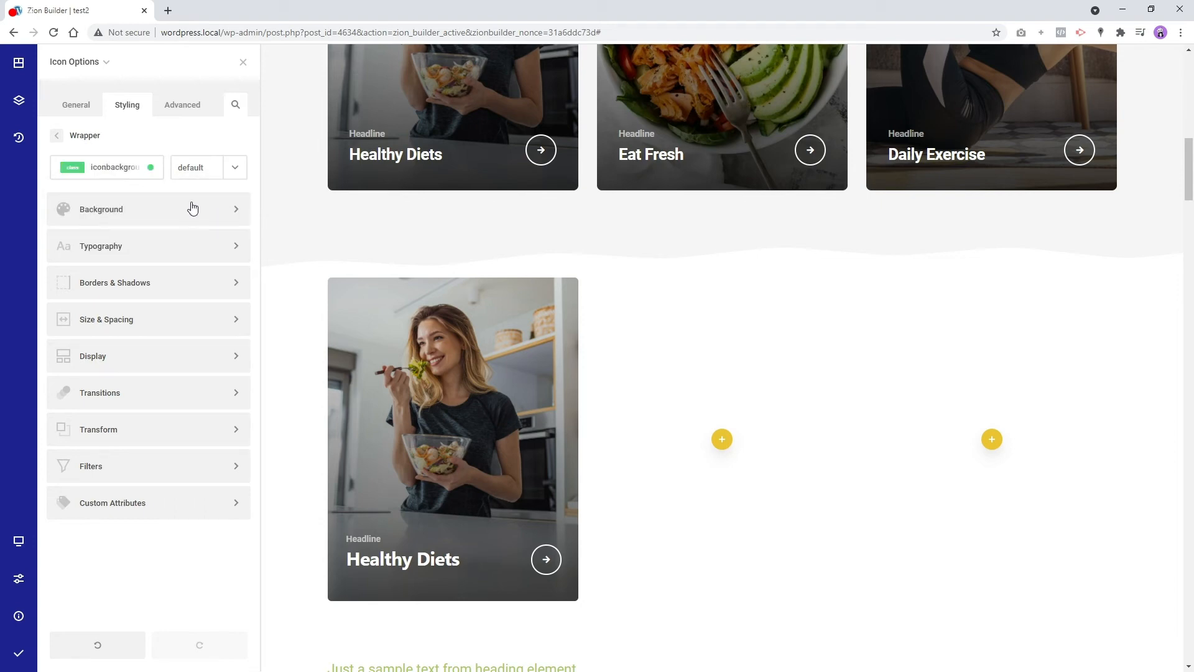
pyautogui.click(58, 138)
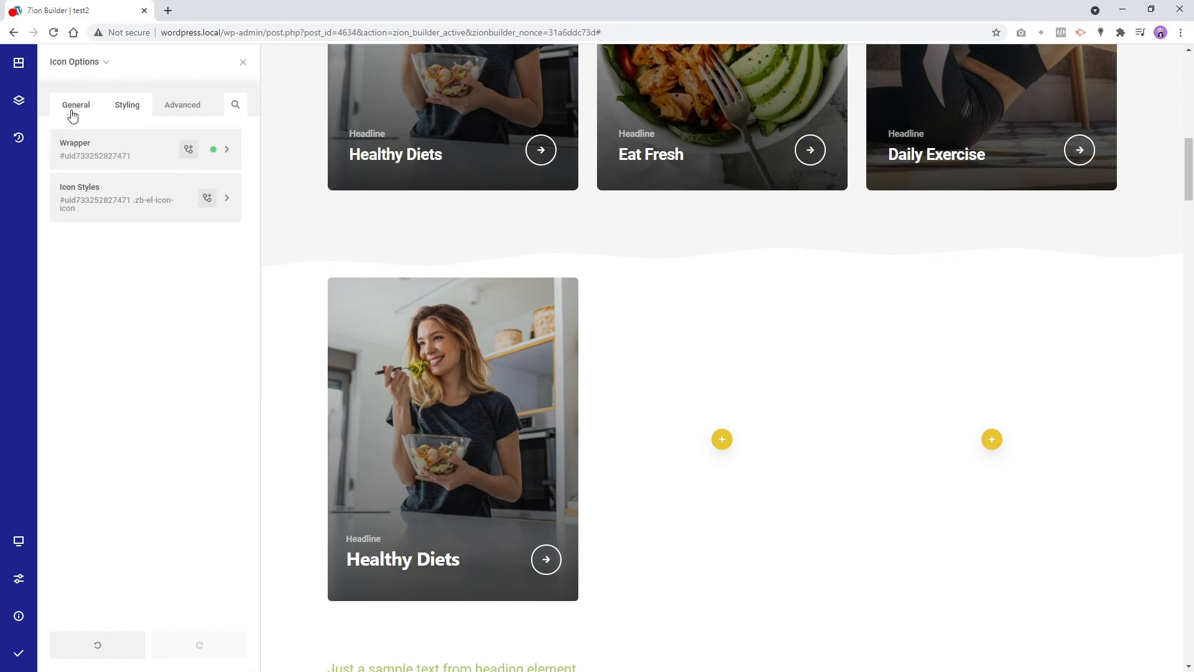
# Add a child selector named Icon background with the CSS selector .iconbackground to the card column's wrapper
pyautogui.rightClick(465, 301)
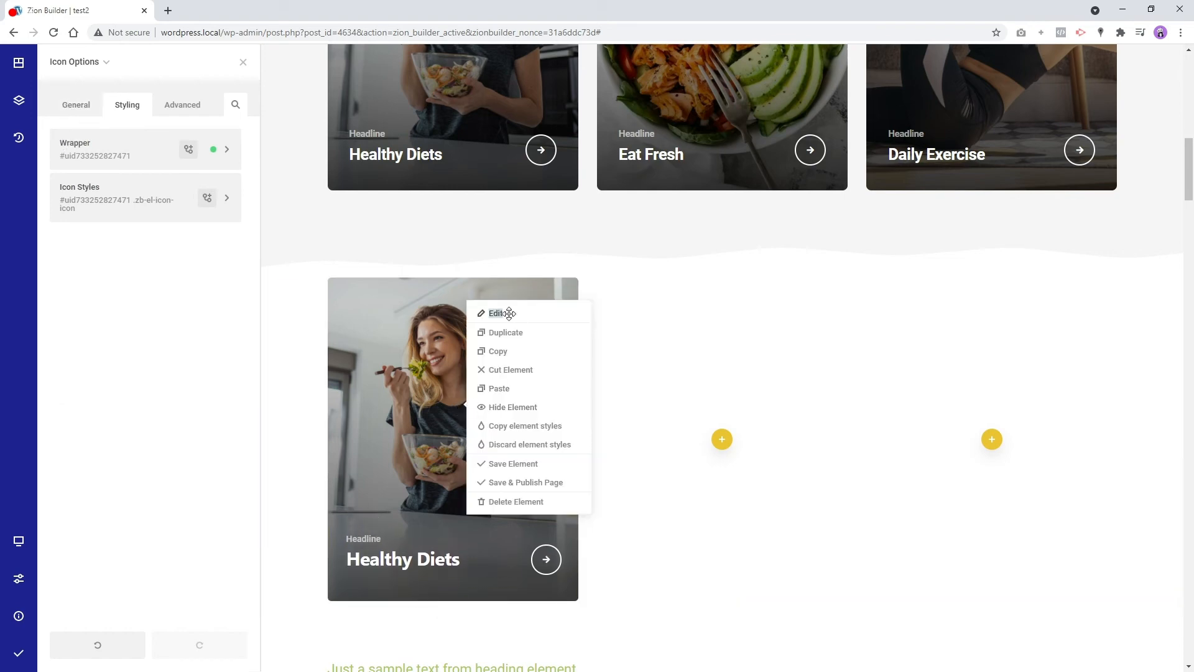
pyautogui.click(498, 314)
pyautogui.click(127, 105)
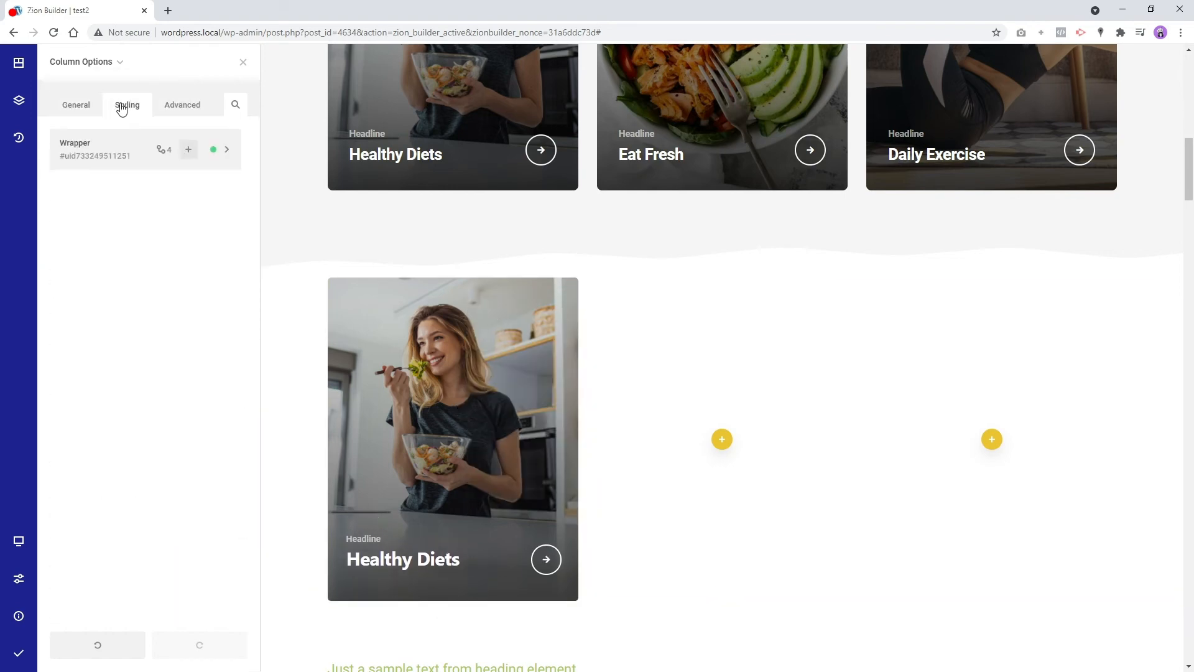
pyautogui.click(161, 149)
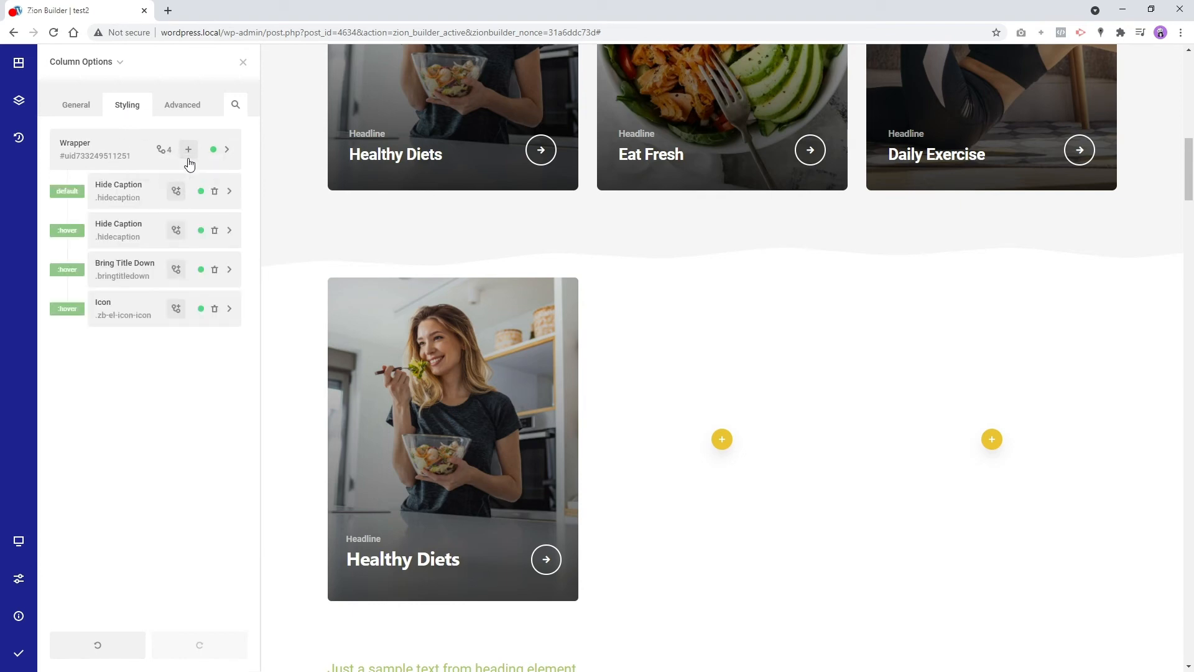
pyautogui.click(189, 149)
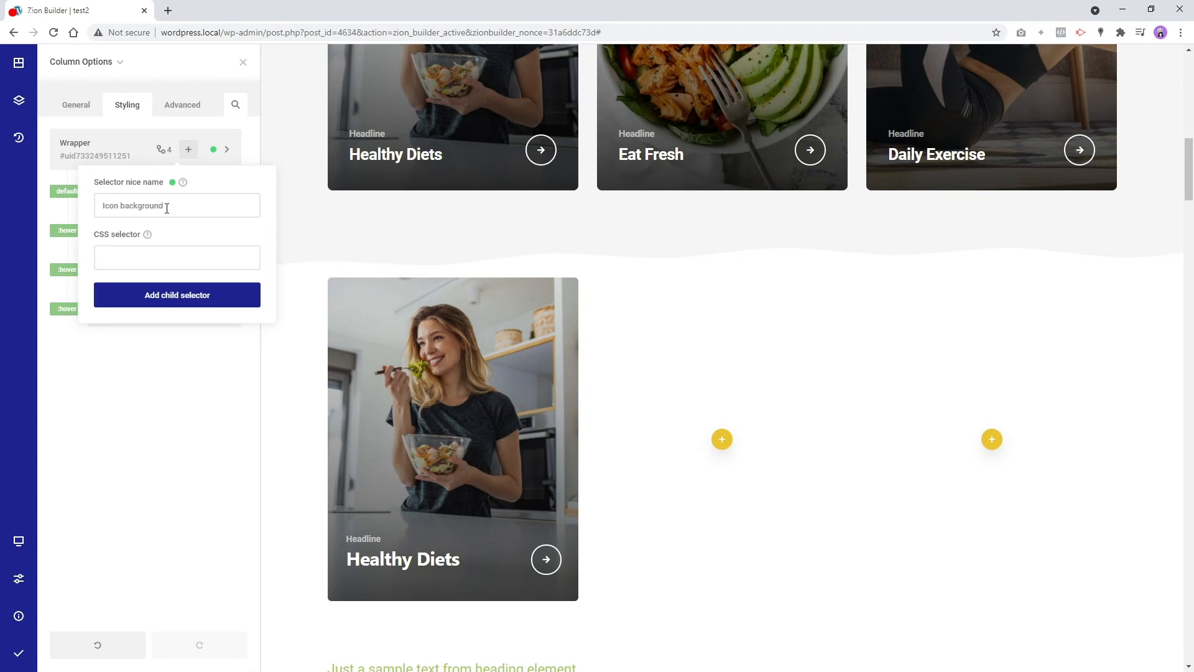
pyautogui.press('Tab')
pyautogui.write('iconbackground')
pyautogui.press('Home')
pyautogui.write('.')
pyautogui.click(167, 296)
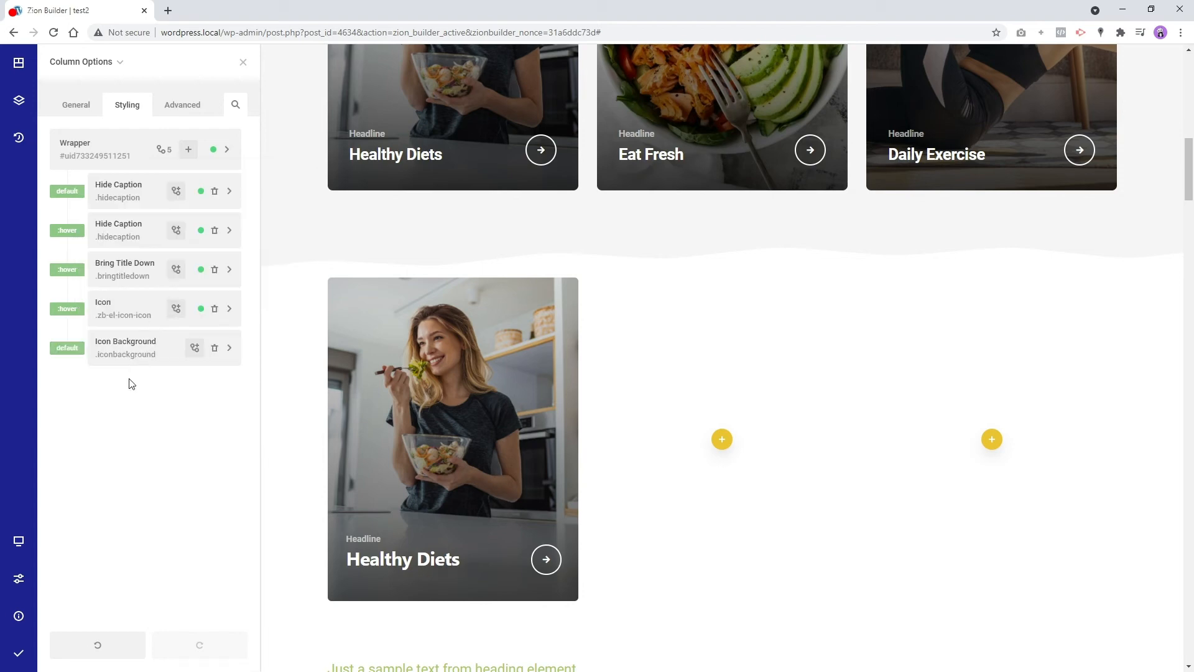
# Set the background color of the column's Icon background child selector to white, #ffffff
pyautogui.click(117, 360)
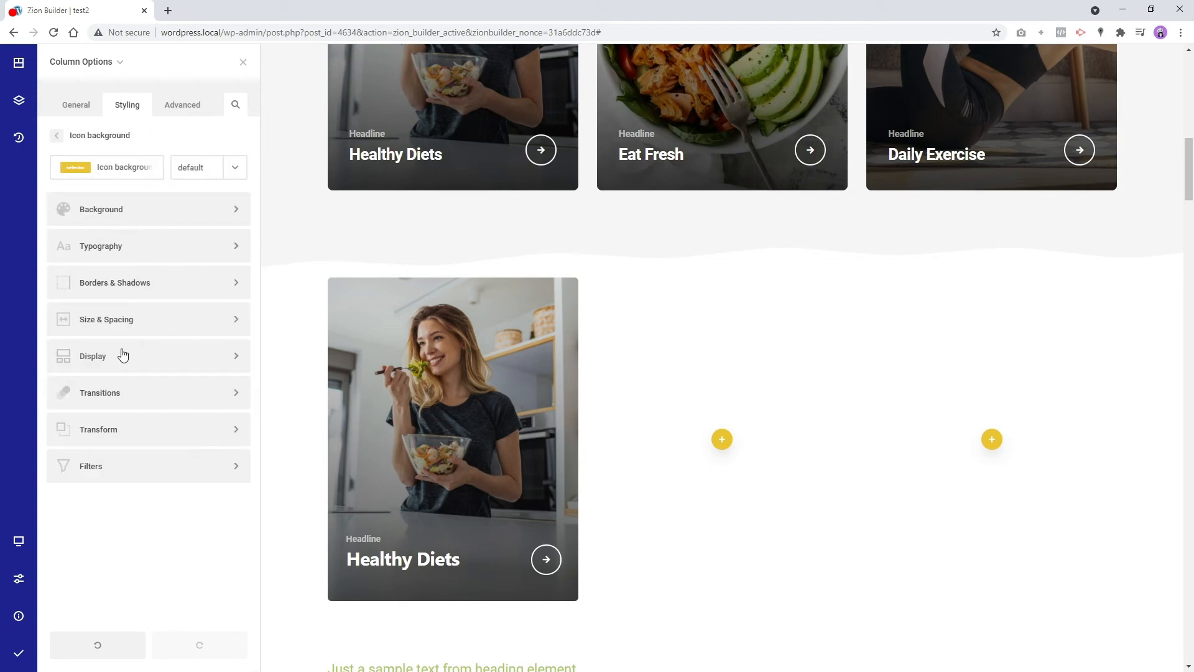
pyautogui.click(130, 215)
pyautogui.click(146, 229)
pyautogui.moveTo(281, 187); pyautogui.dragTo(212, 78)
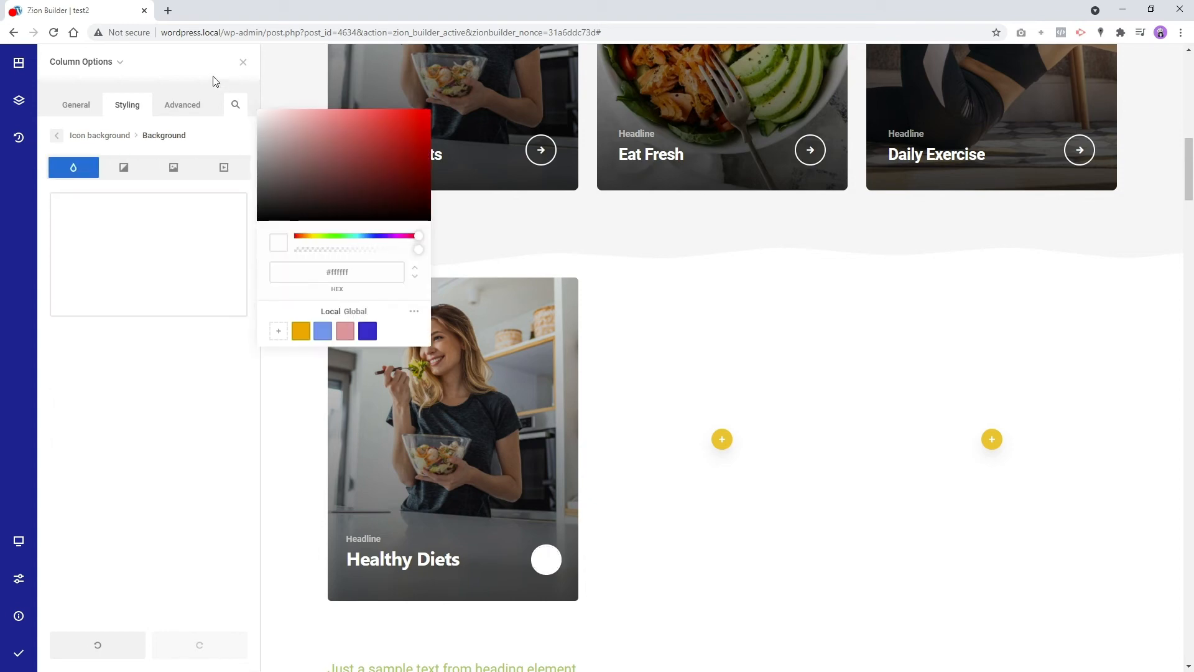
pyautogui.click(207, 76)
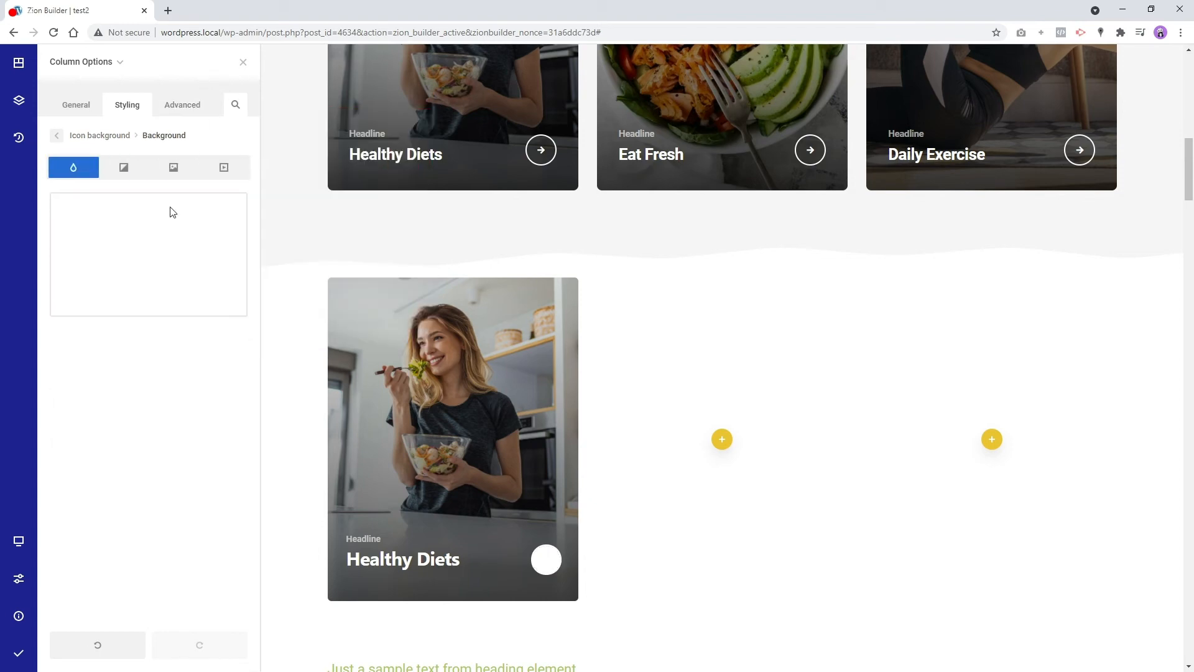
# Make the Icon background child selector apply only to the :hover state by enabling :hover and removing default
pyautogui.click(57, 138)
pyautogui.click(57, 143)
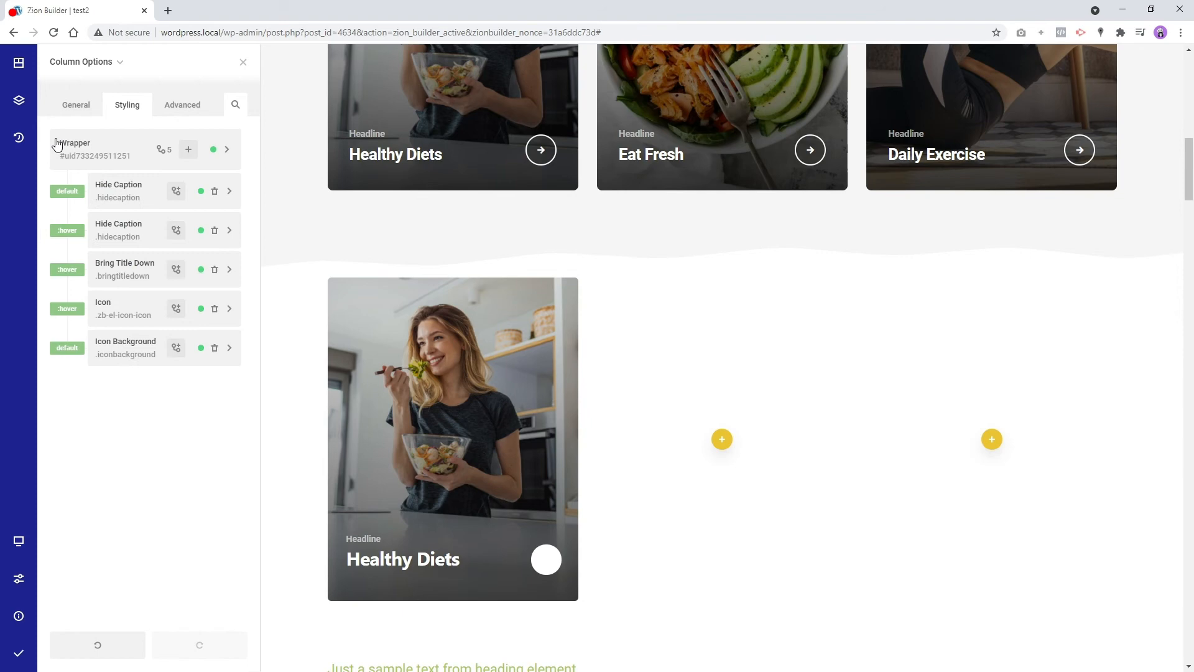
pyautogui.click(70, 349)
pyautogui.click(47, 435)
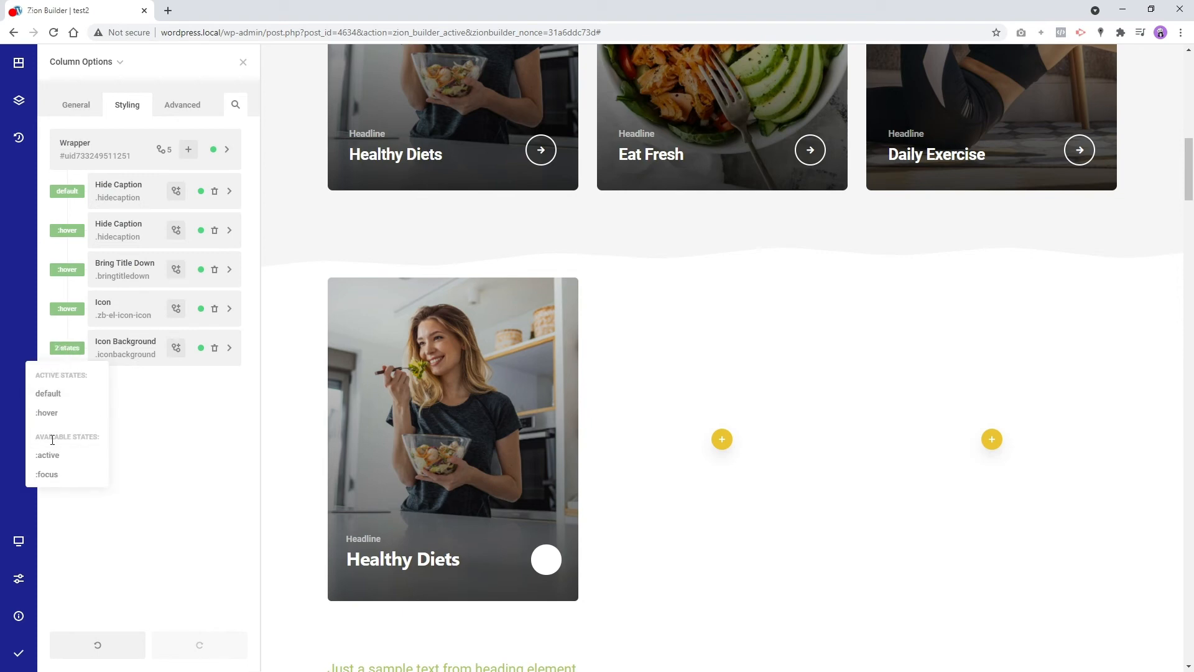
pyautogui.click(48, 393)
pyautogui.click(192, 429)
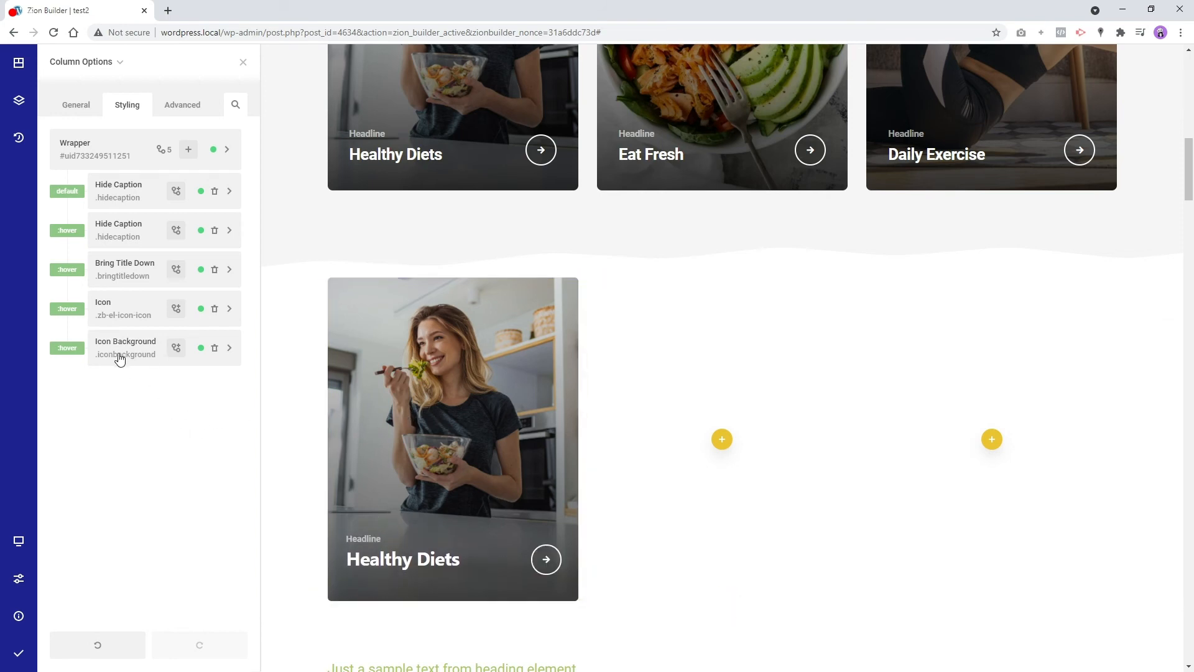
# Set the transition duration of the arrow icon's wrapper to 300 ms
pyautogui.rightClick(550, 554)
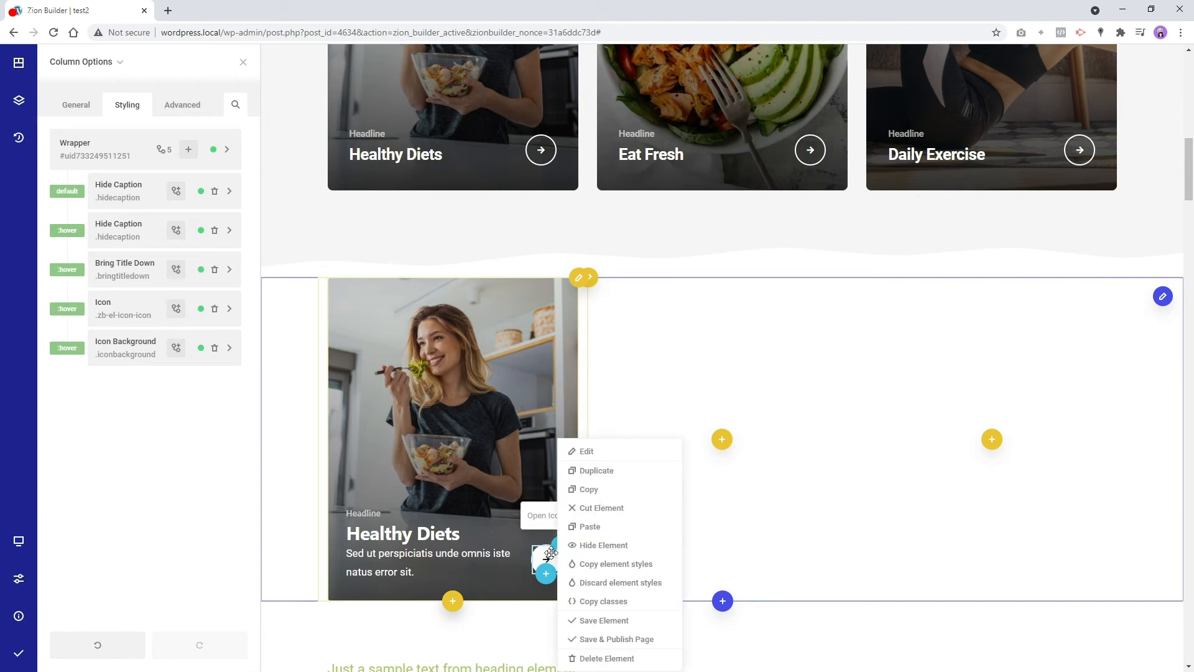
pyautogui.click(583, 451)
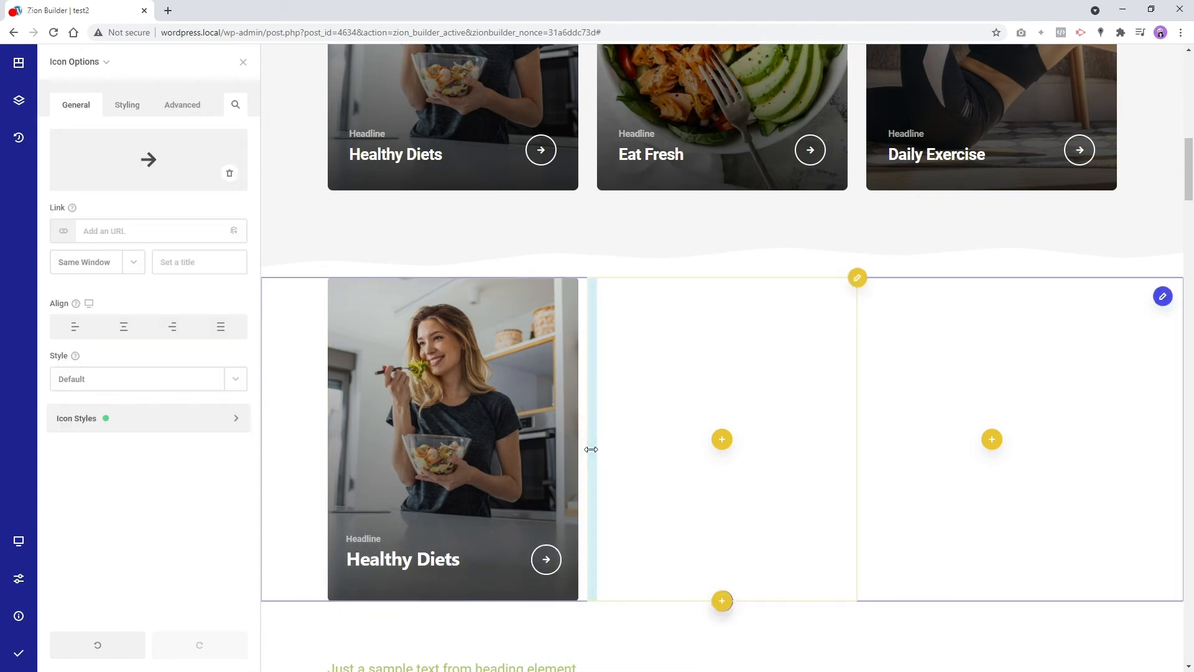
pyautogui.click(133, 104)
pyautogui.click(143, 159)
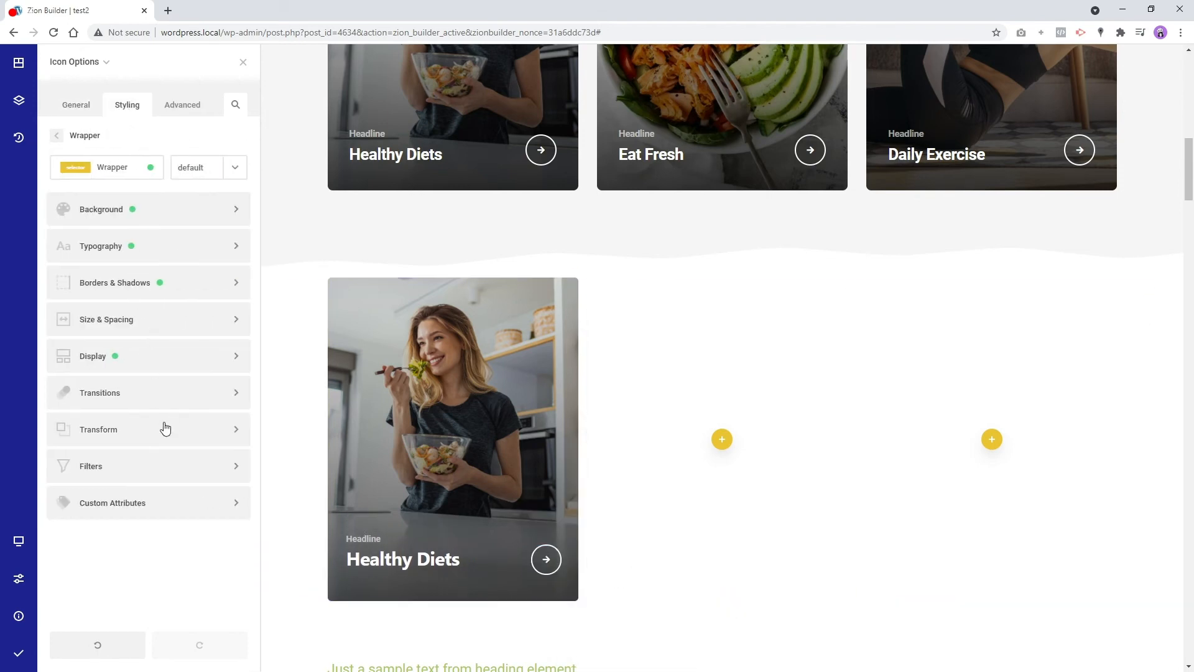
pyautogui.click(156, 396)
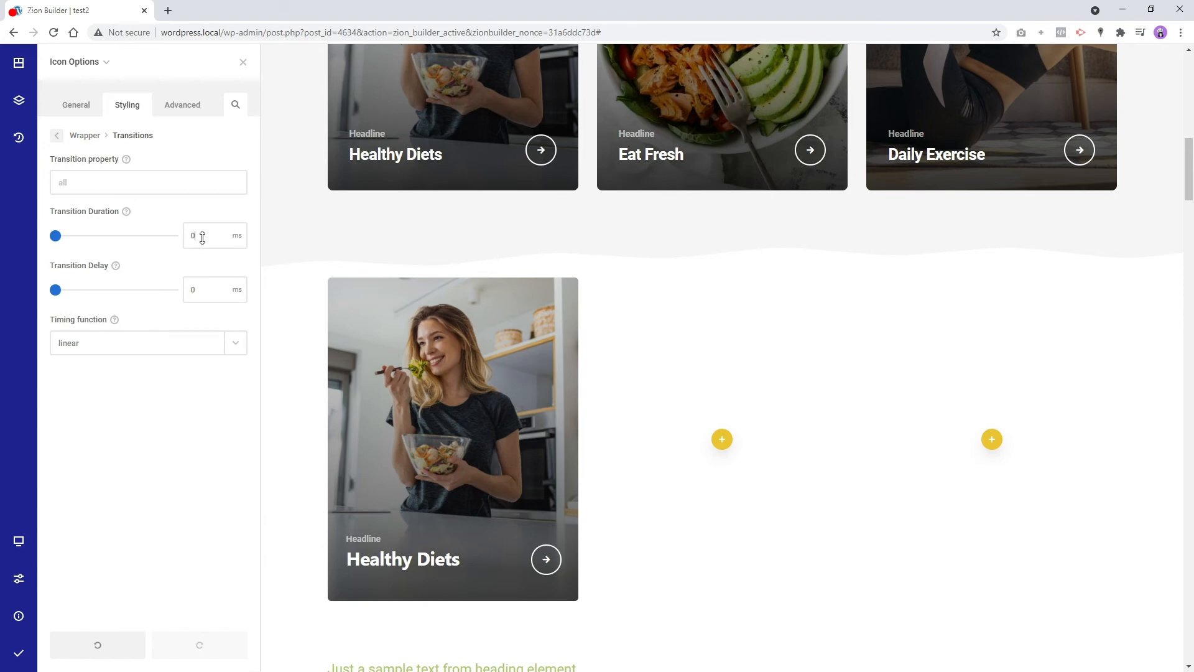
pyautogui.write('300')
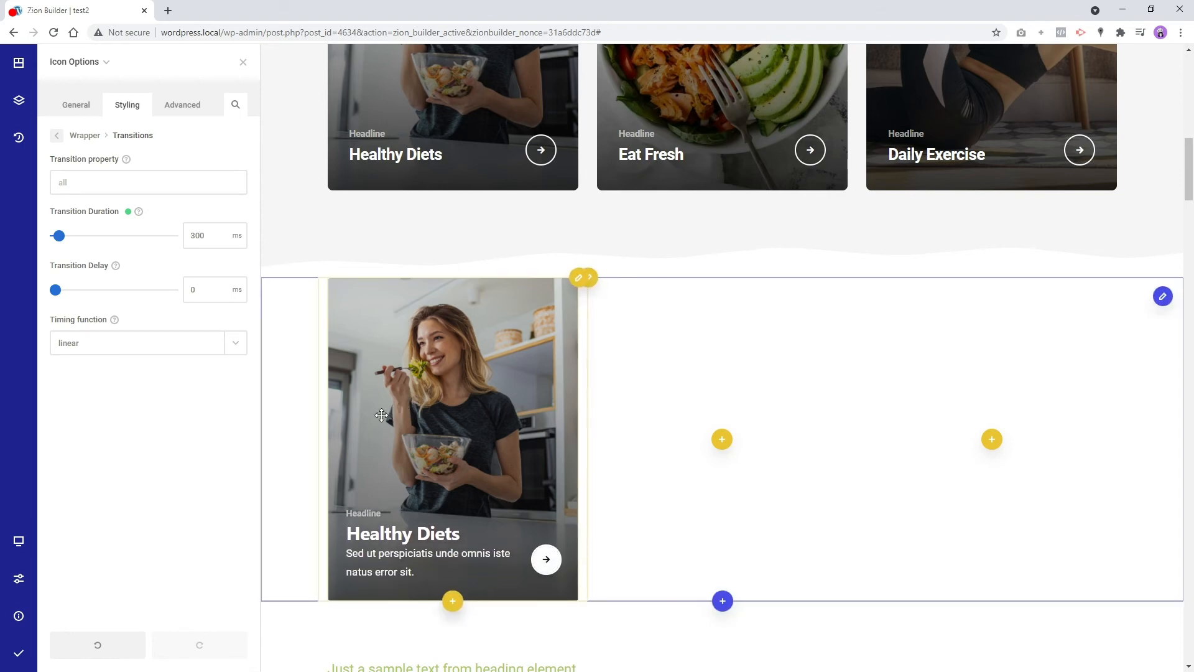
# Give the arrow icon's Icon styles a transition duration of 300 ms with the ease-in-out timing function
pyautogui.click(56, 137)
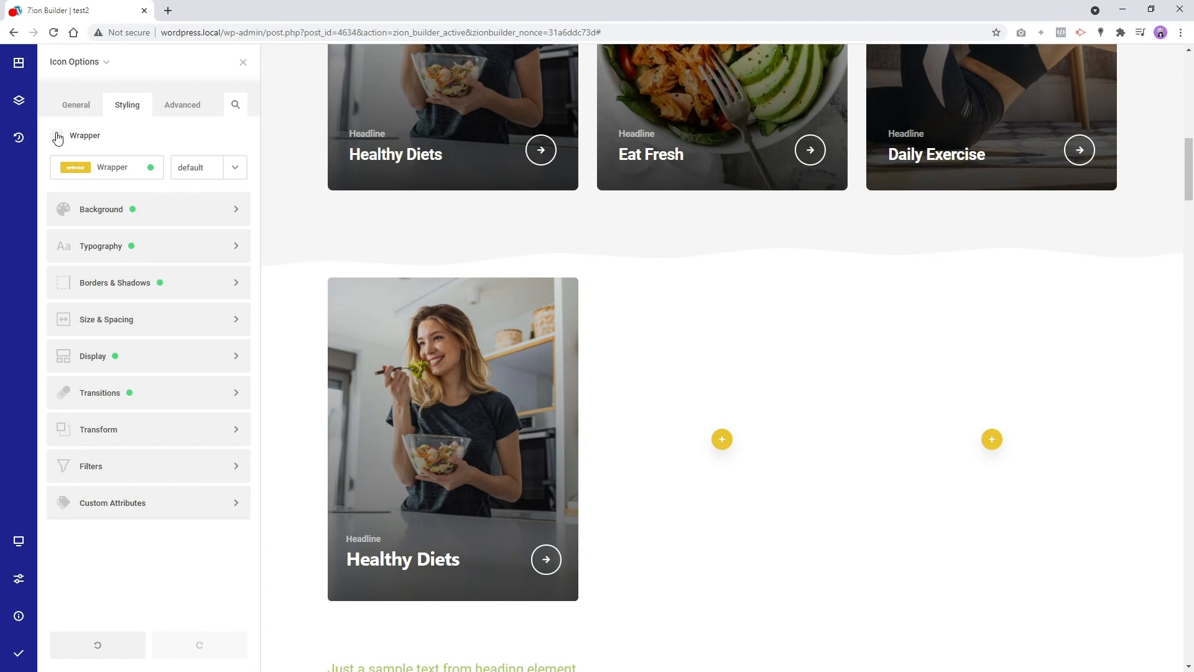
pyautogui.click(57, 137)
pyautogui.click(94, 206)
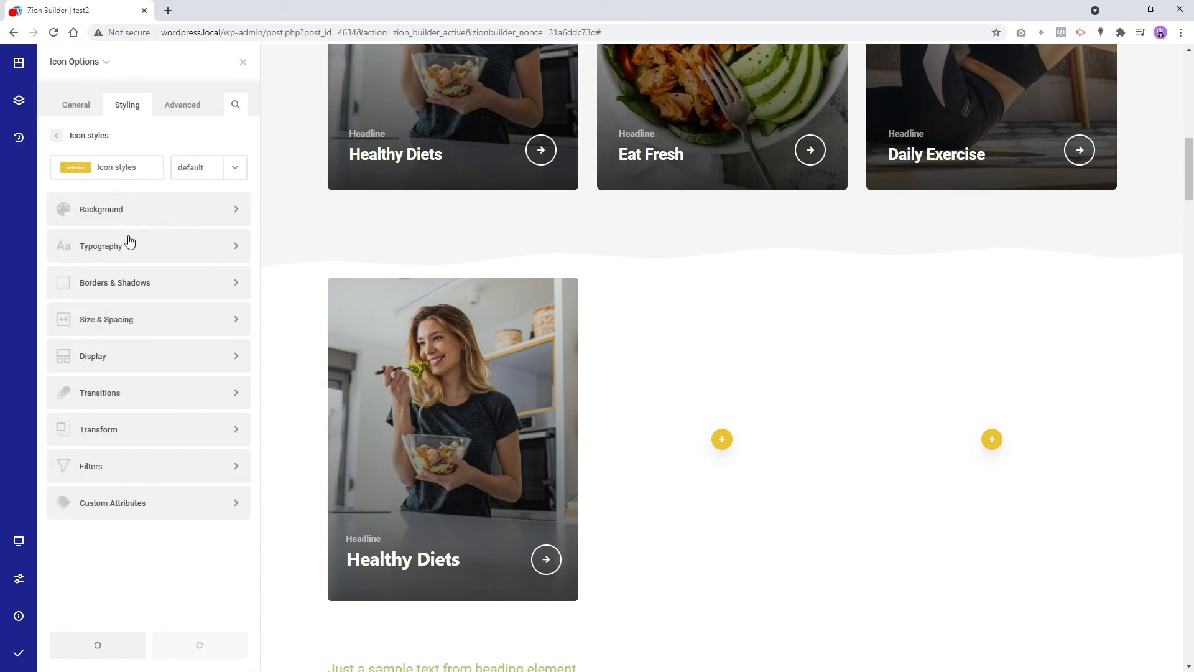
pyautogui.click(139, 394)
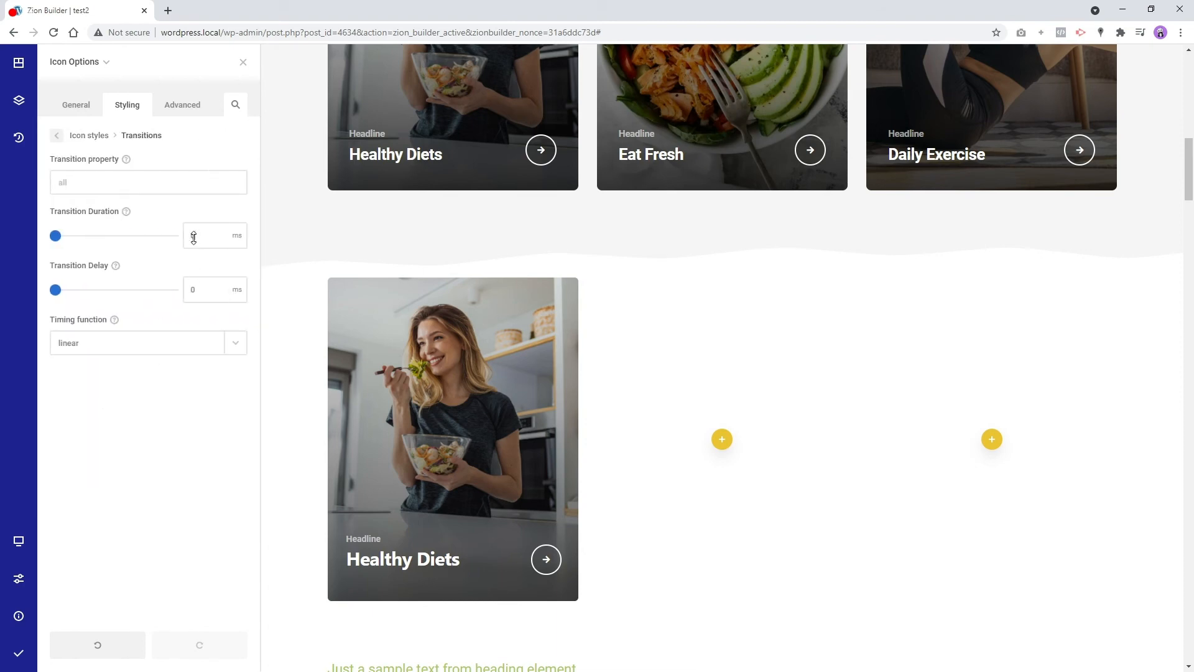
pyautogui.write('300')
pyautogui.click(141, 345)
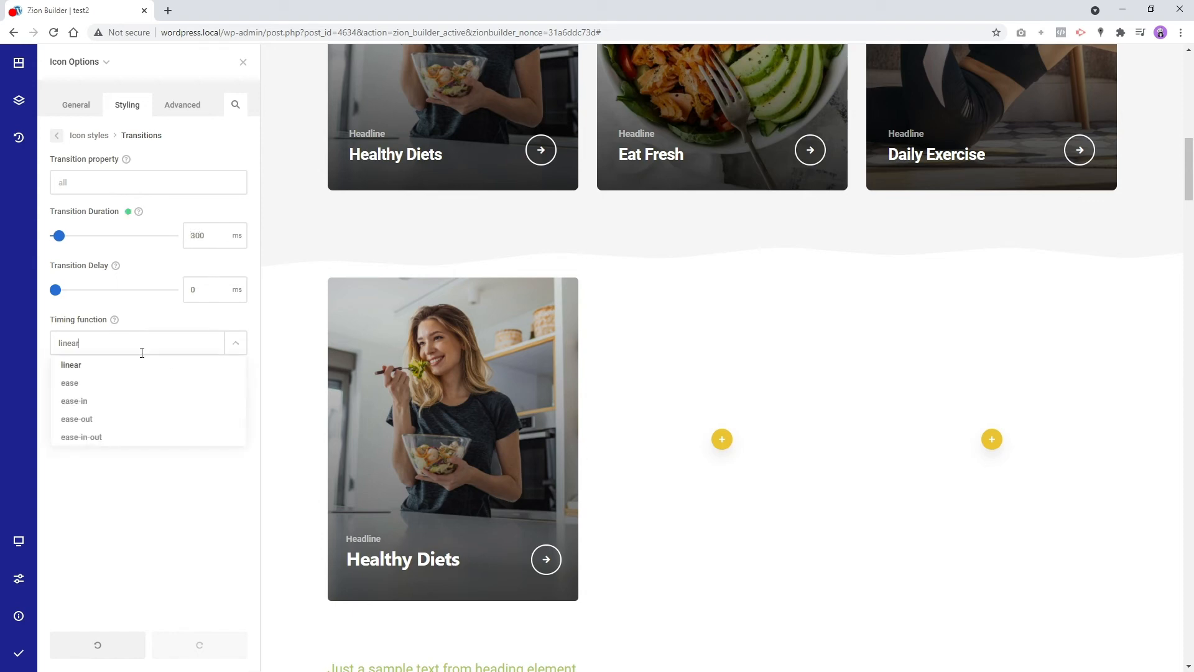
pyautogui.click(107, 437)
# Set the transition timing function of the arrow icon's wrapper to ease-in-out and close the icon options
pyautogui.click(56, 136)
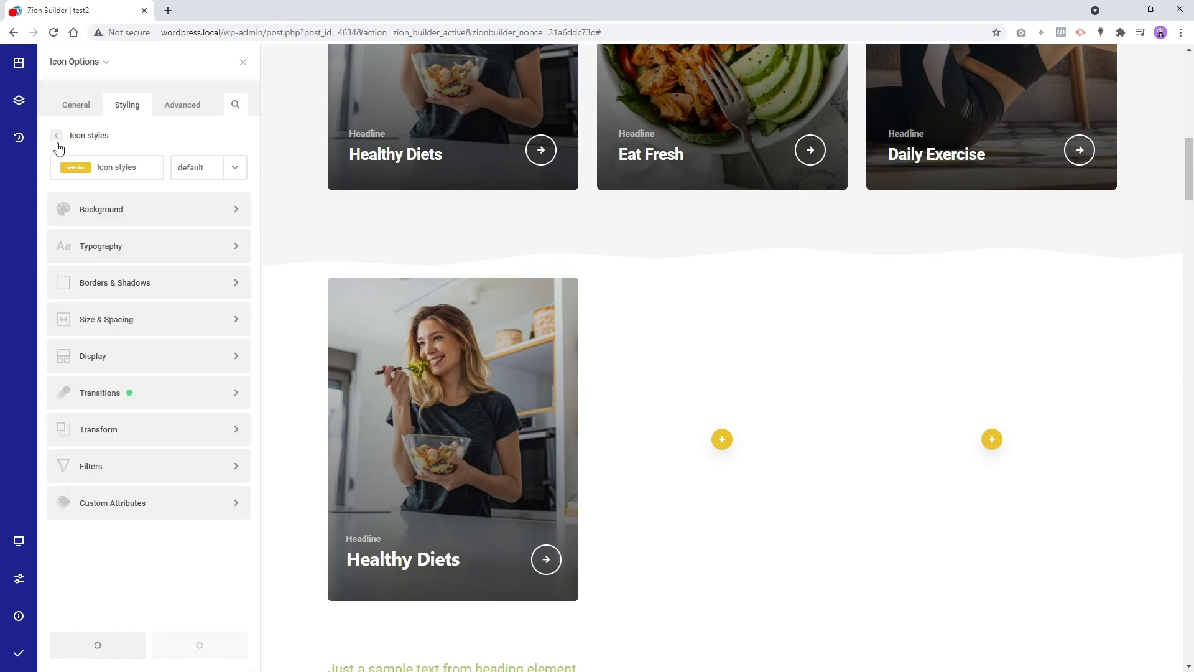
pyautogui.click(57, 136)
pyautogui.click(137, 160)
pyautogui.click(163, 401)
pyautogui.click(185, 339)
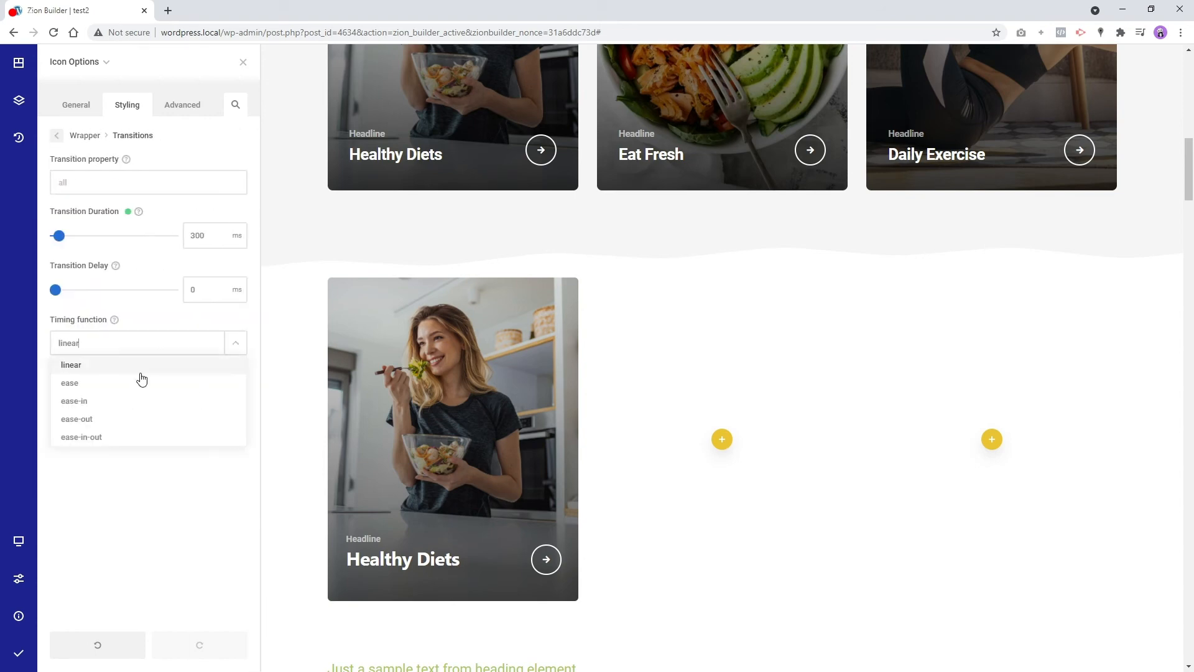
pyautogui.click(111, 437)
pyautogui.click(243, 64)
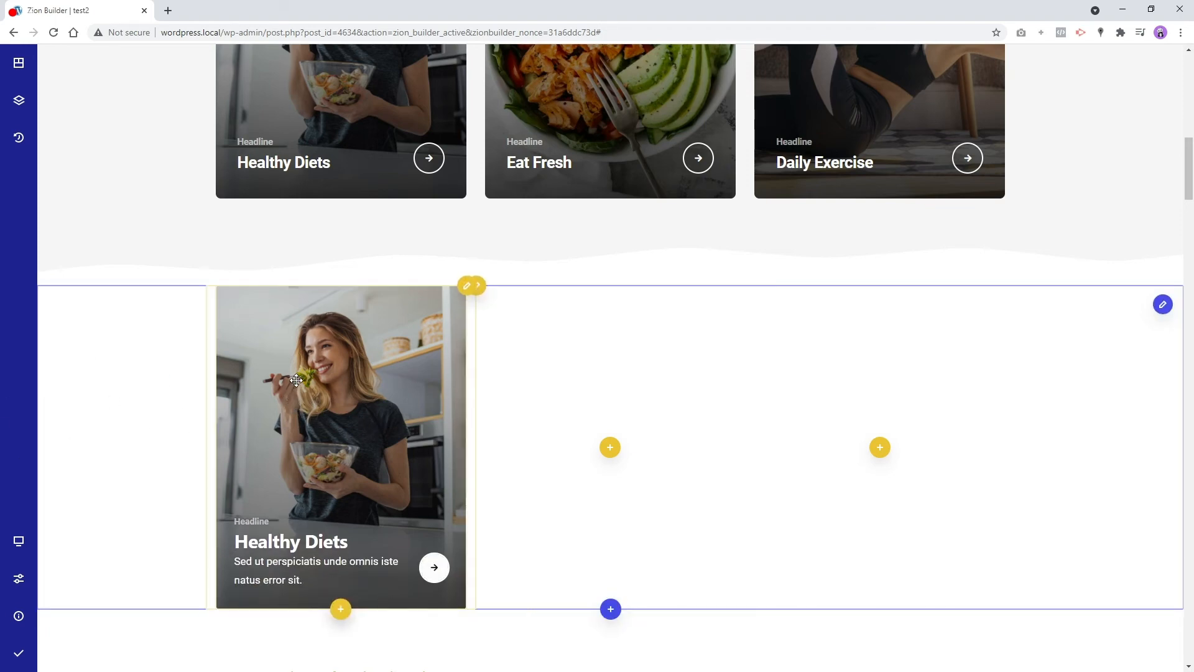
# Check the position and size settings of the card column wrapper's default background image
pyautogui.rightClick(300, 281)
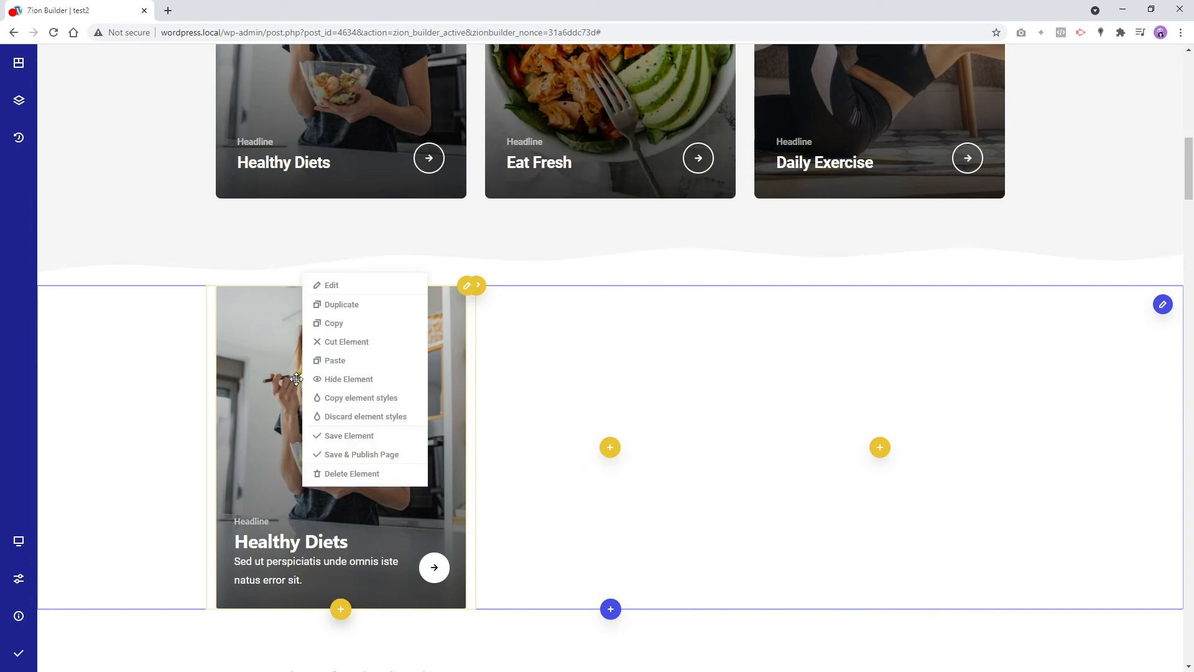
pyautogui.click(342, 288)
pyautogui.click(128, 105)
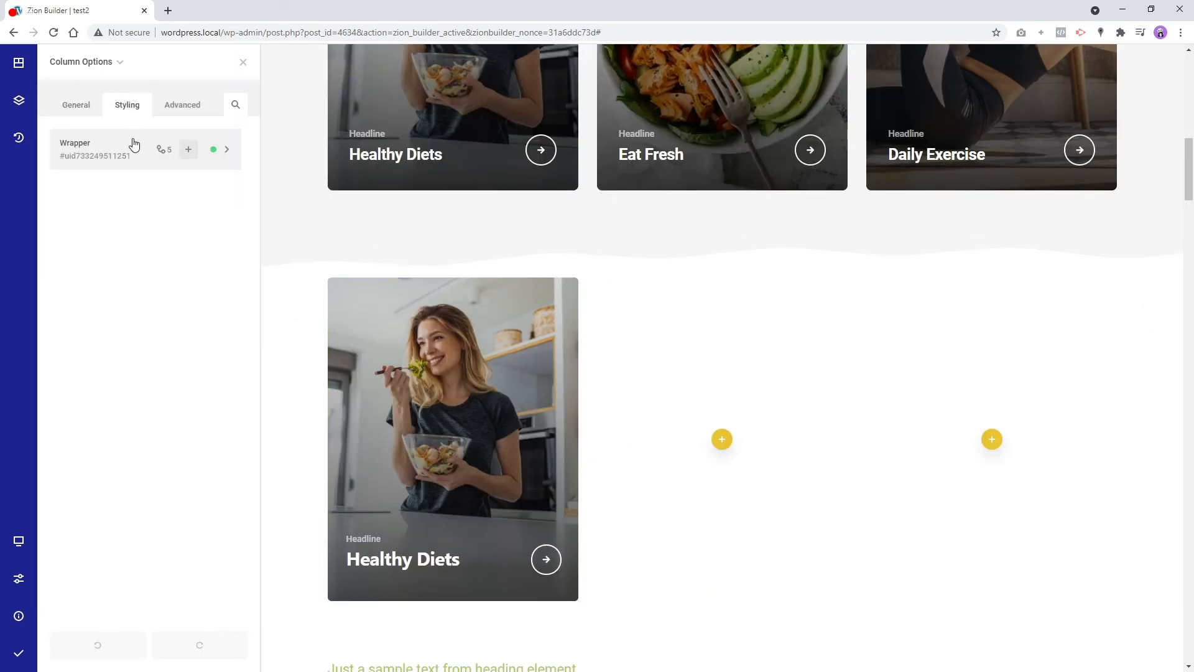
pyautogui.click(117, 156)
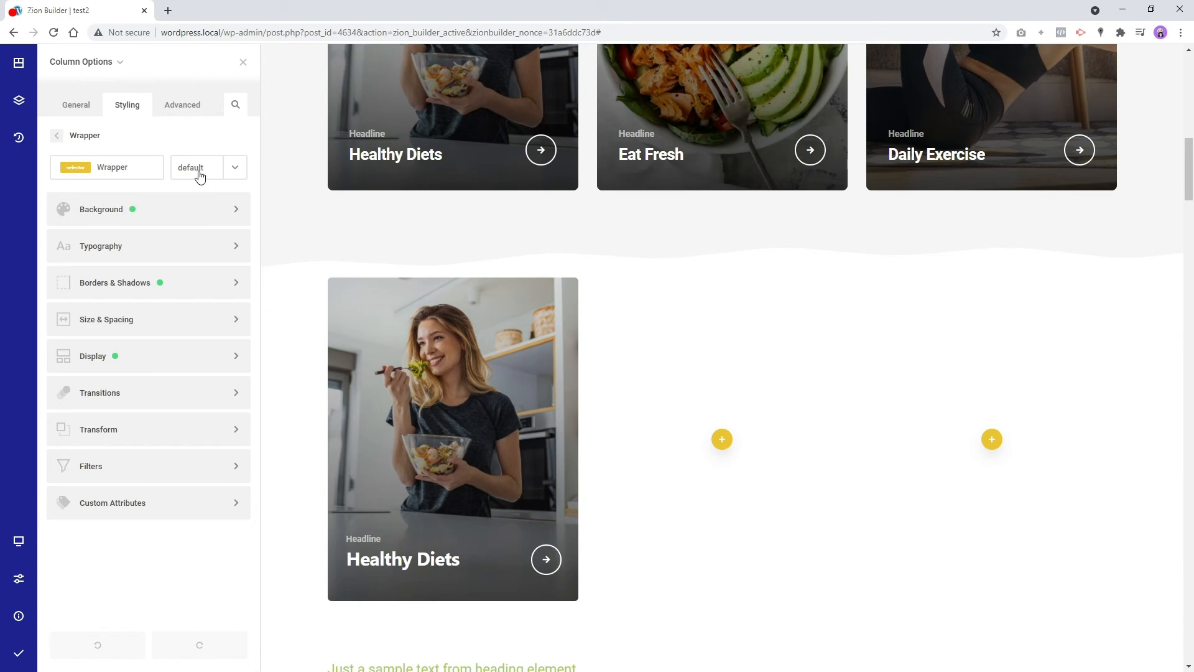
pyautogui.click(178, 216)
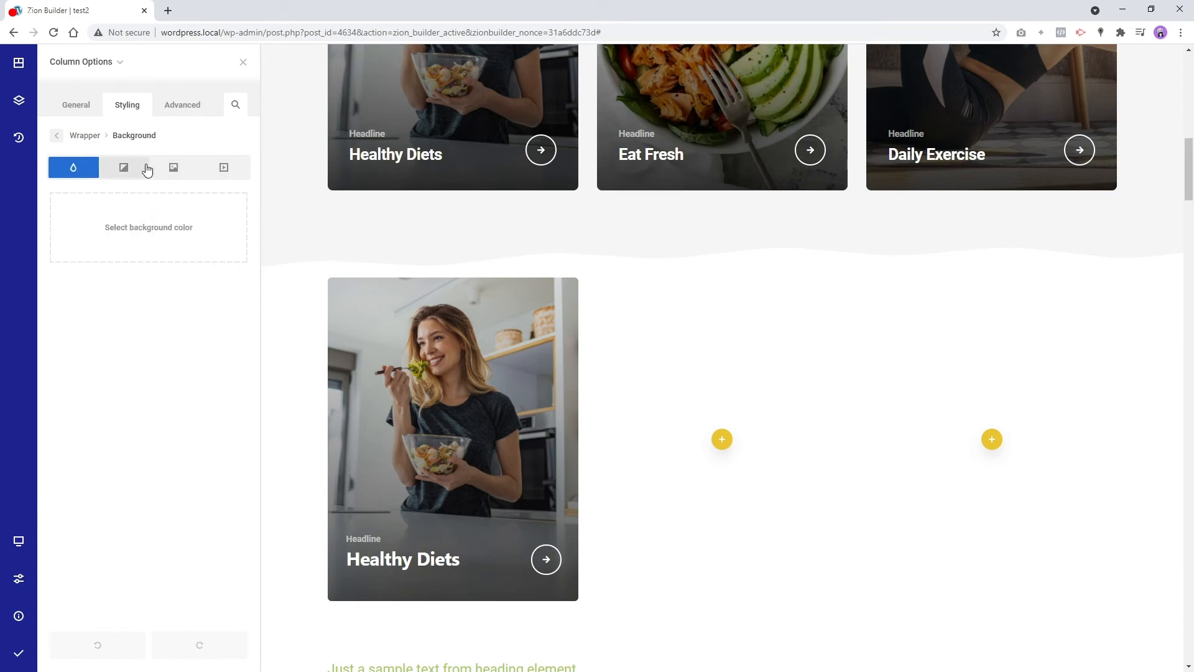
pyautogui.click(174, 167)
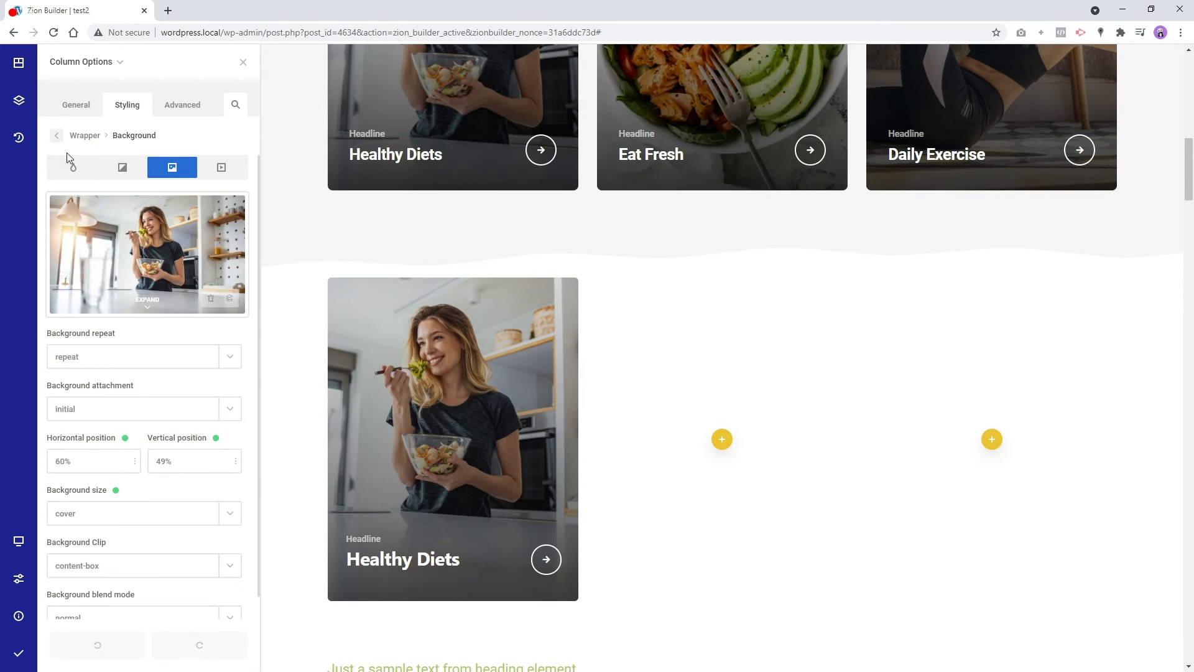
pyautogui.click(57, 135)
# Change the background image's horizontal position for the :hover state of the card column's wrapper
pyautogui.click(202, 176)
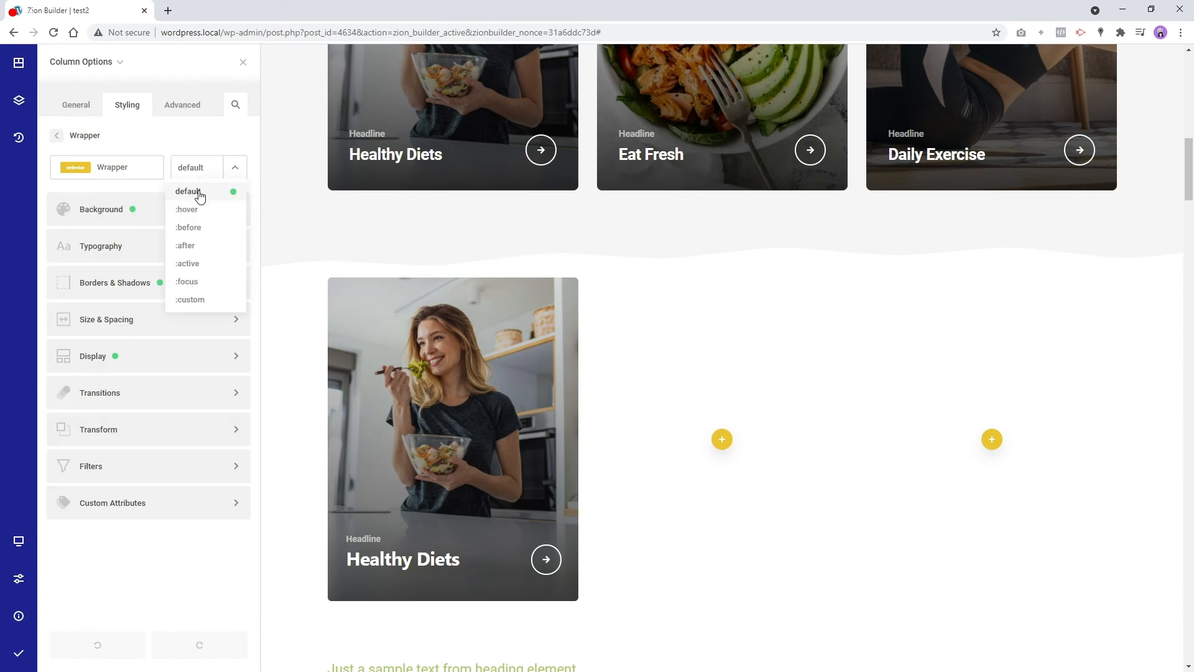
pyautogui.click(195, 202)
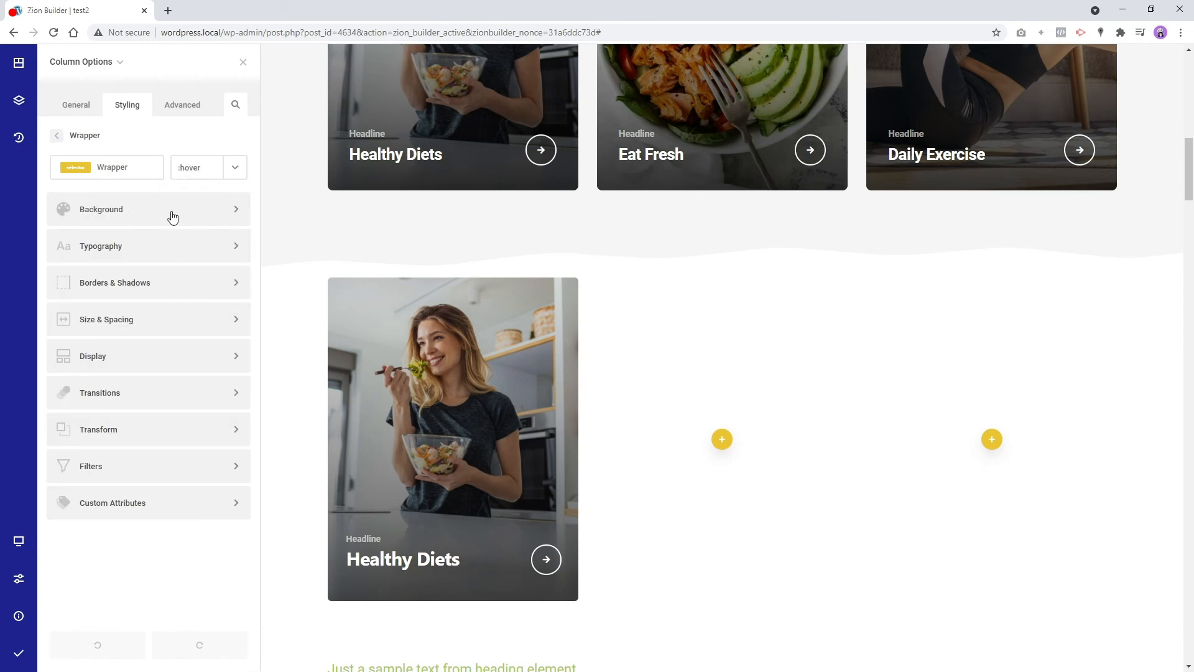
pyautogui.click(172, 217)
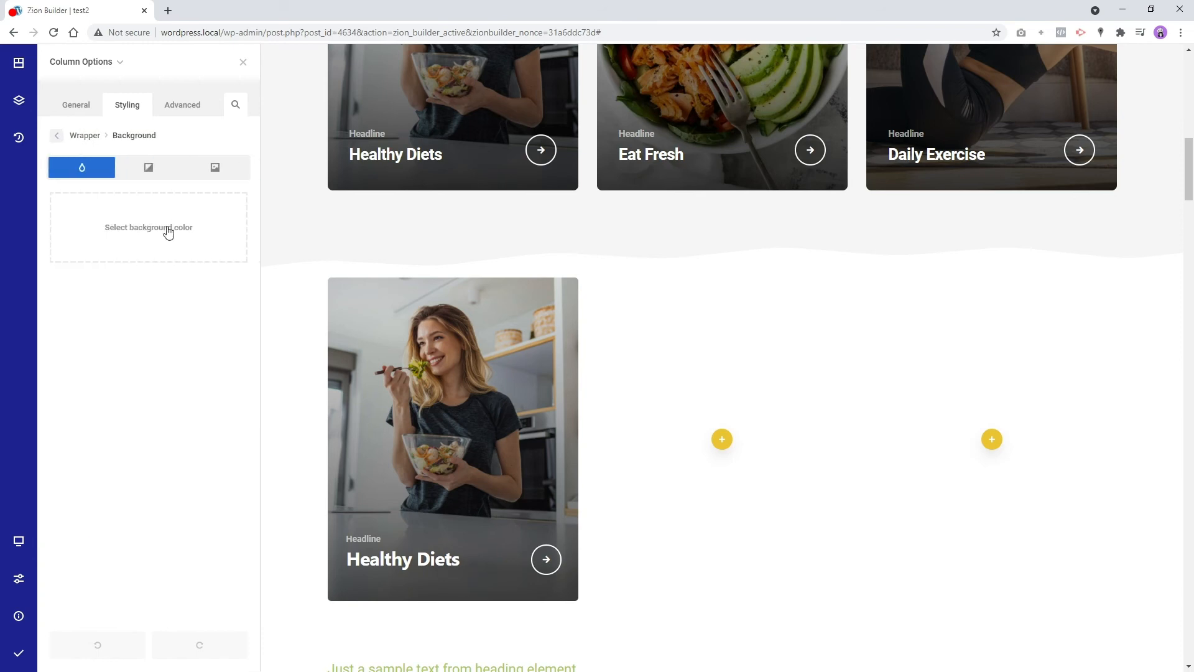
pyautogui.click(214, 173)
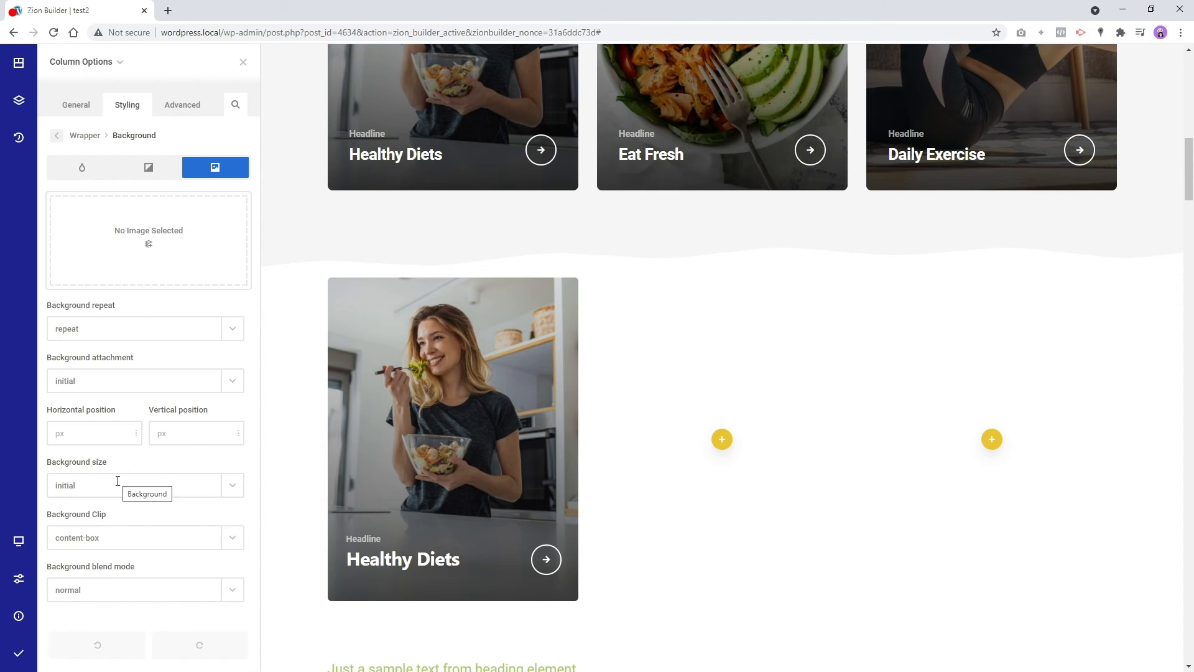
pyautogui.click(103, 436)
pyautogui.write('7')
pyautogui.doubleClick(99, 438)
pyautogui.click(57, 137)
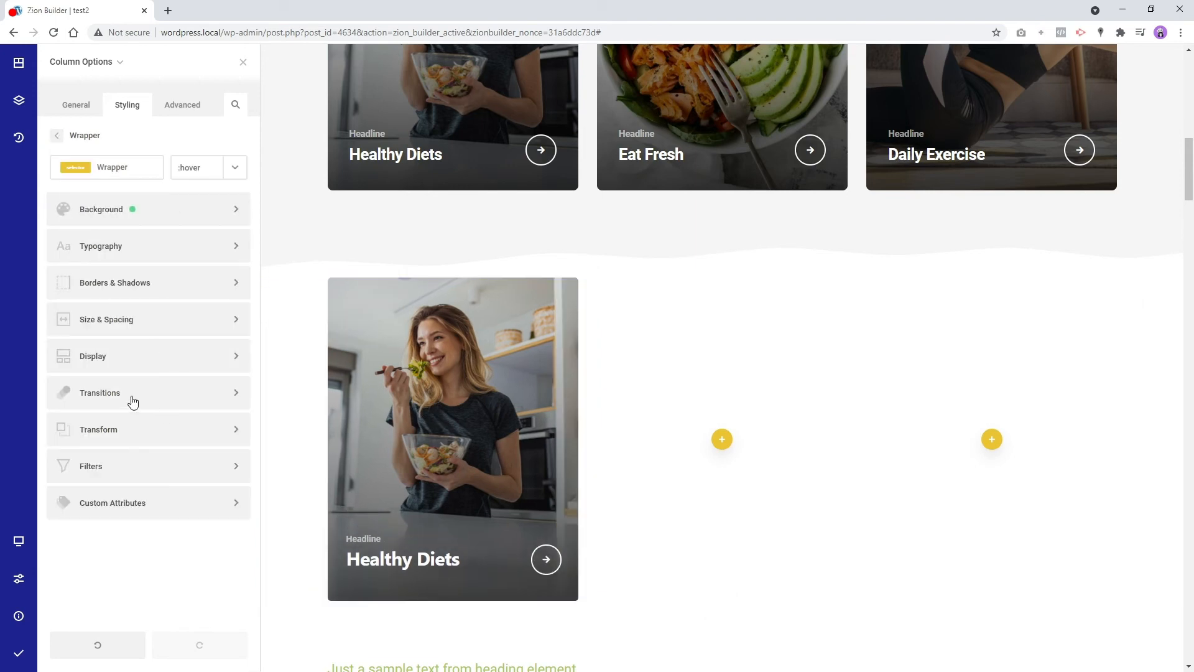
# Give the column wrapper's default state a 300 ms transition duration with ease-in-out timing and close the column options
pyautogui.click(192, 172)
pyautogui.click(186, 189)
pyautogui.click(134, 400)
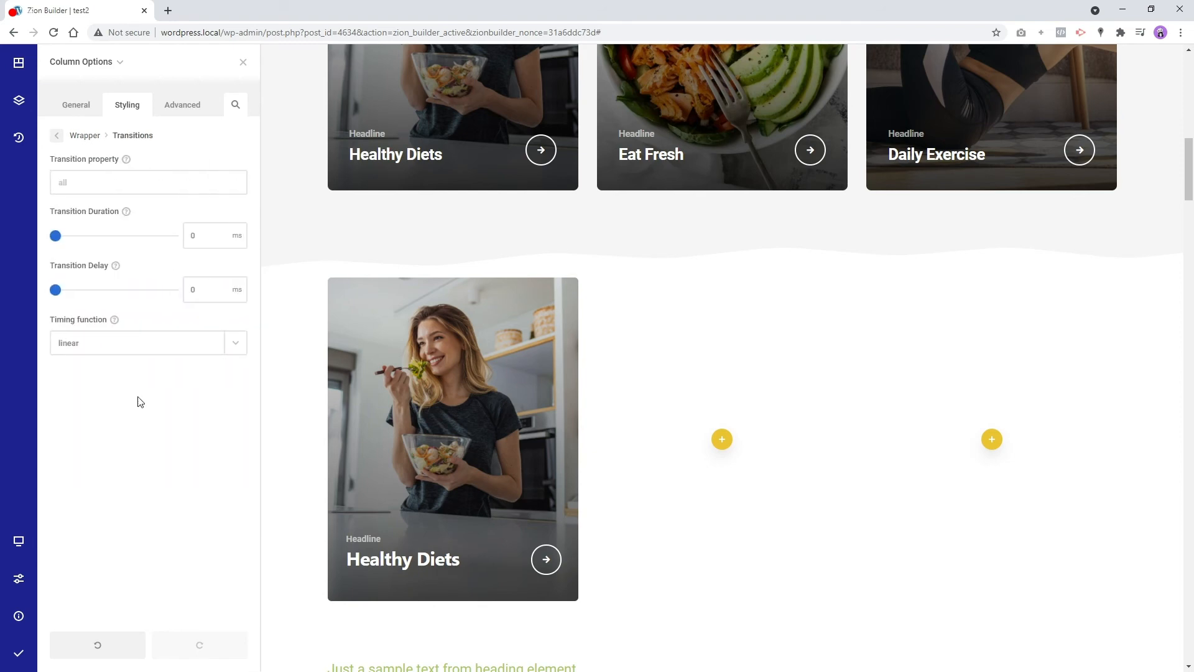
pyautogui.click(192, 239)
pyautogui.write('300')
pyautogui.click(151, 343)
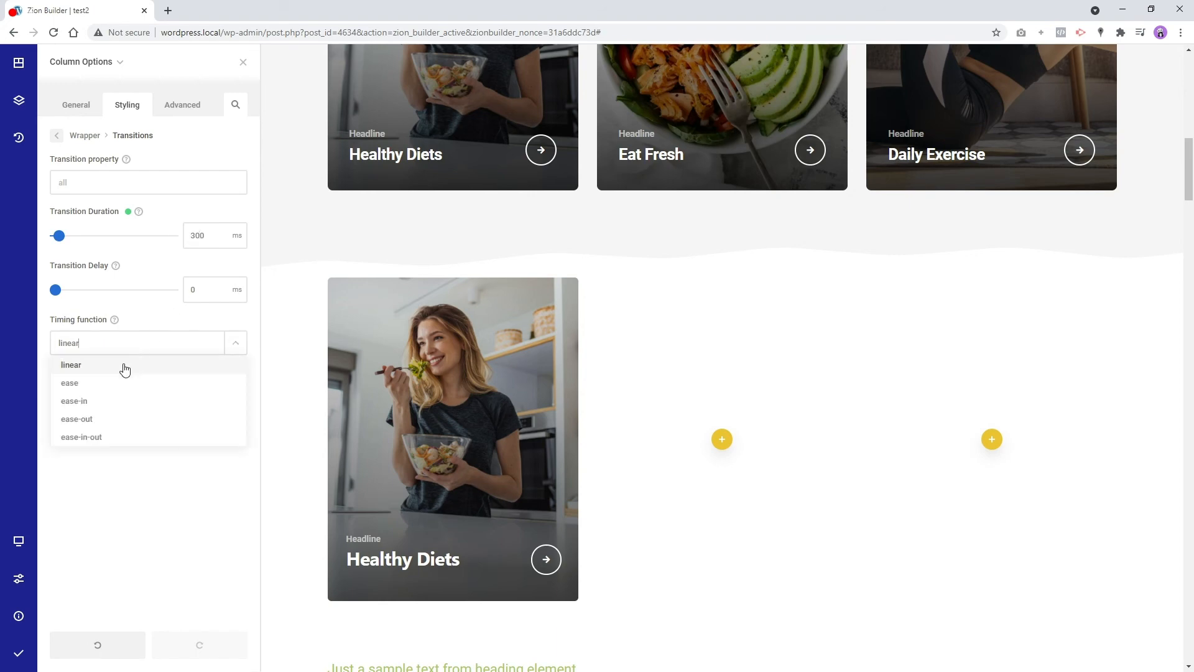
pyautogui.click(88, 438)
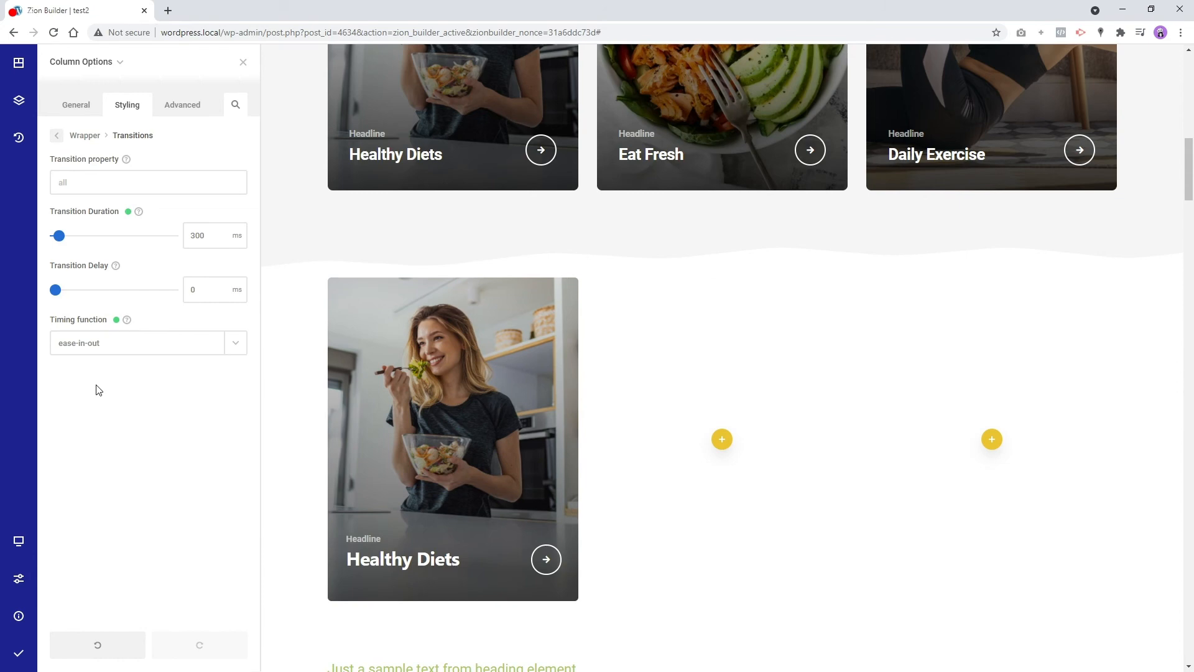
pyautogui.click(243, 62)
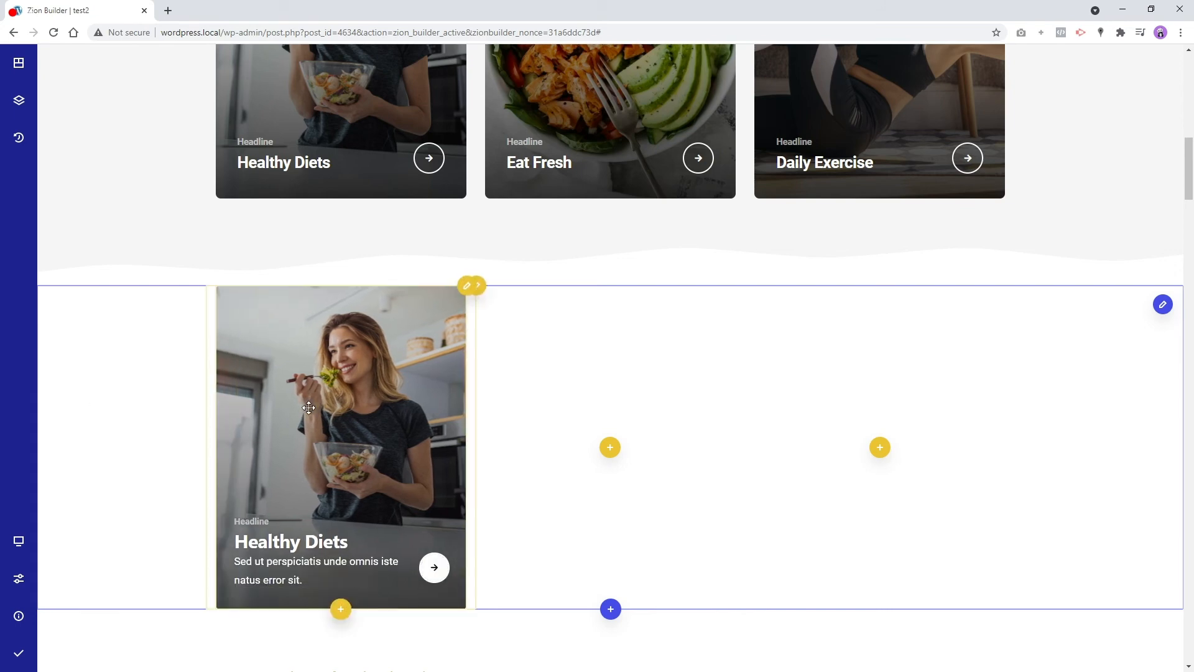
# Set the card column wrapper's default background image size to custom with a width of 38%
pyautogui.rightClick(314, 301)
pyautogui.click(352, 316)
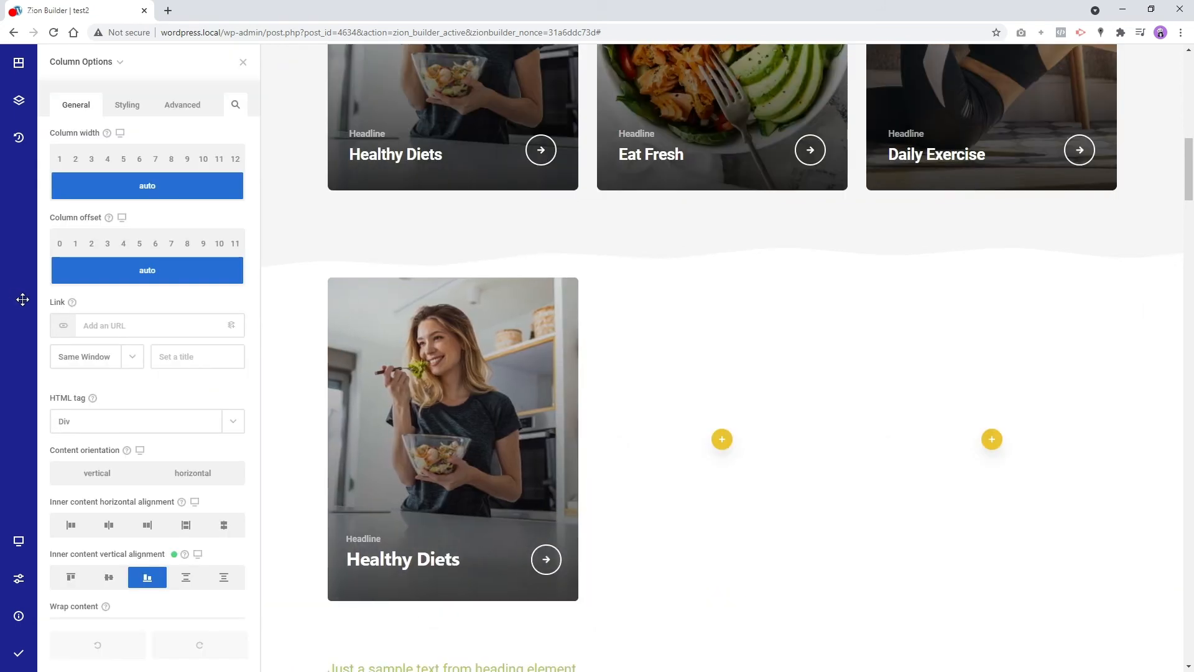
pyautogui.click(127, 105)
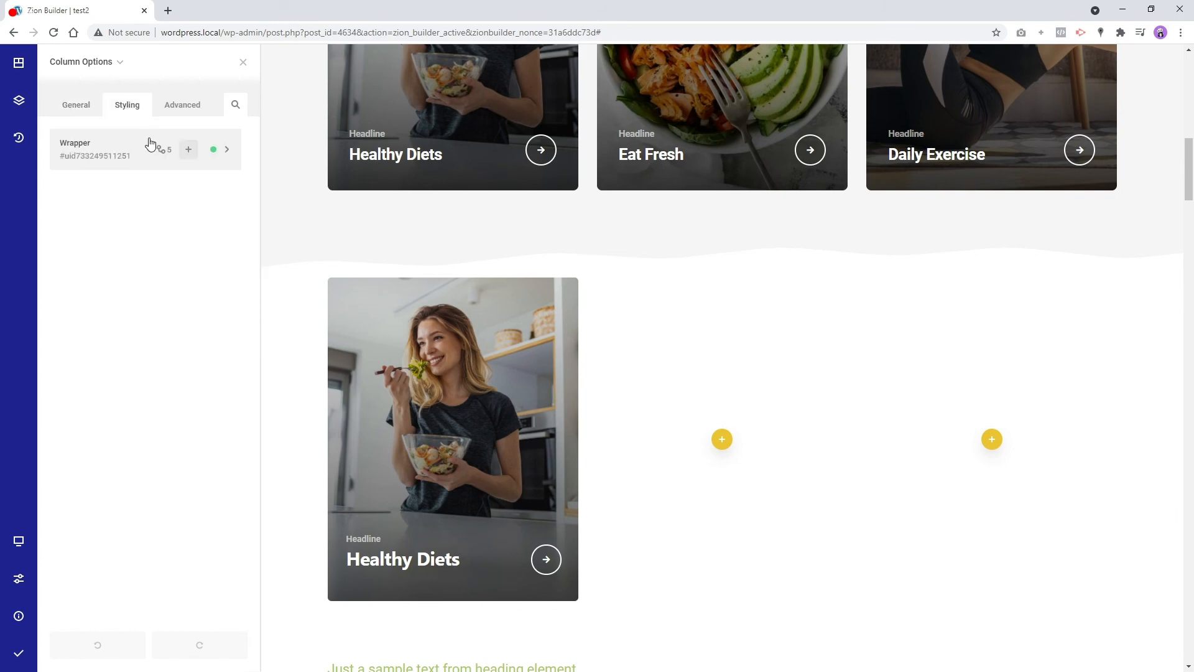
pyautogui.click(125, 163)
pyautogui.click(162, 214)
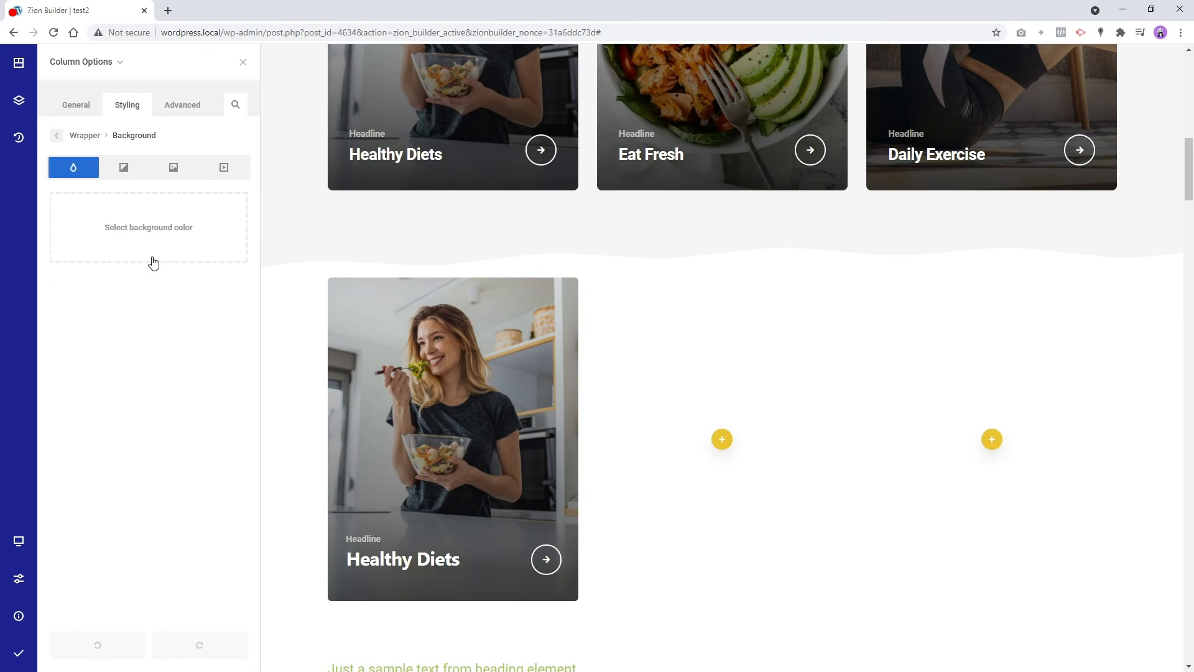
pyautogui.click(169, 168)
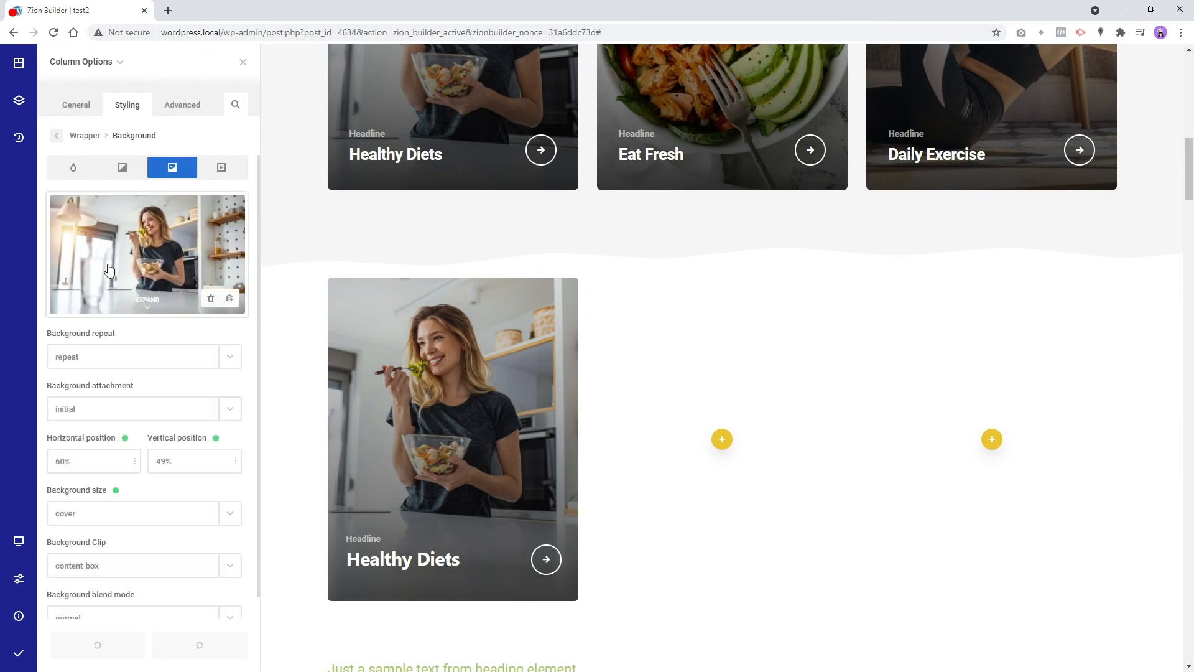
pyautogui.scroll(-1, 83, 489)
pyautogui.click(87, 489)
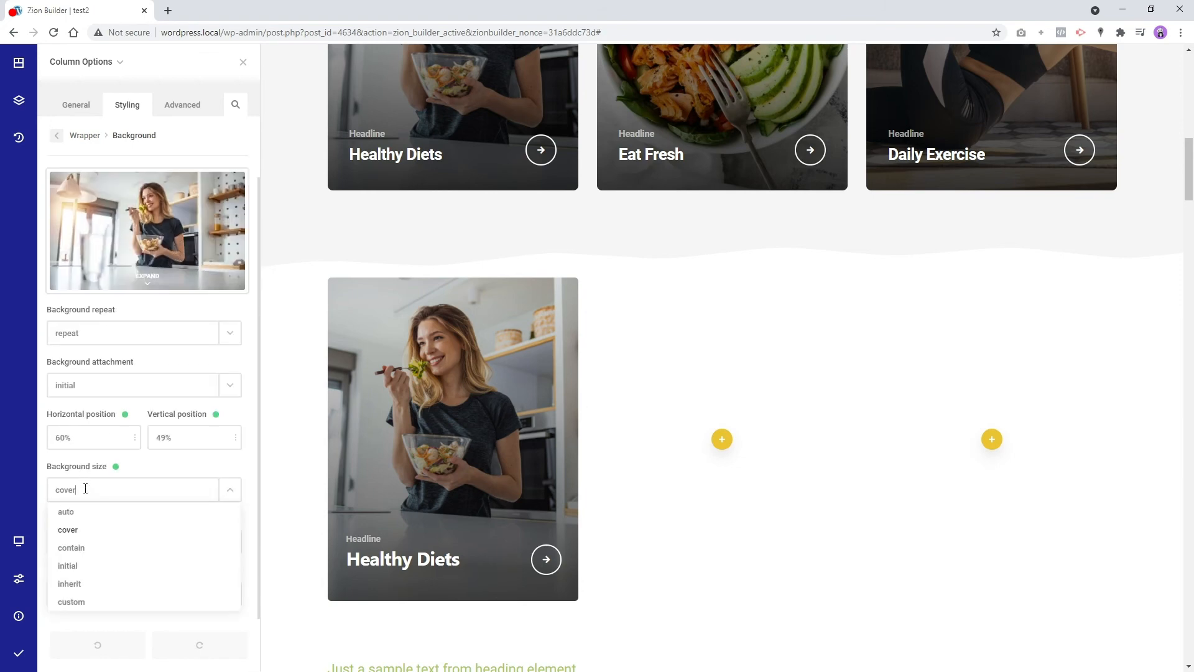
pyautogui.click(76, 602)
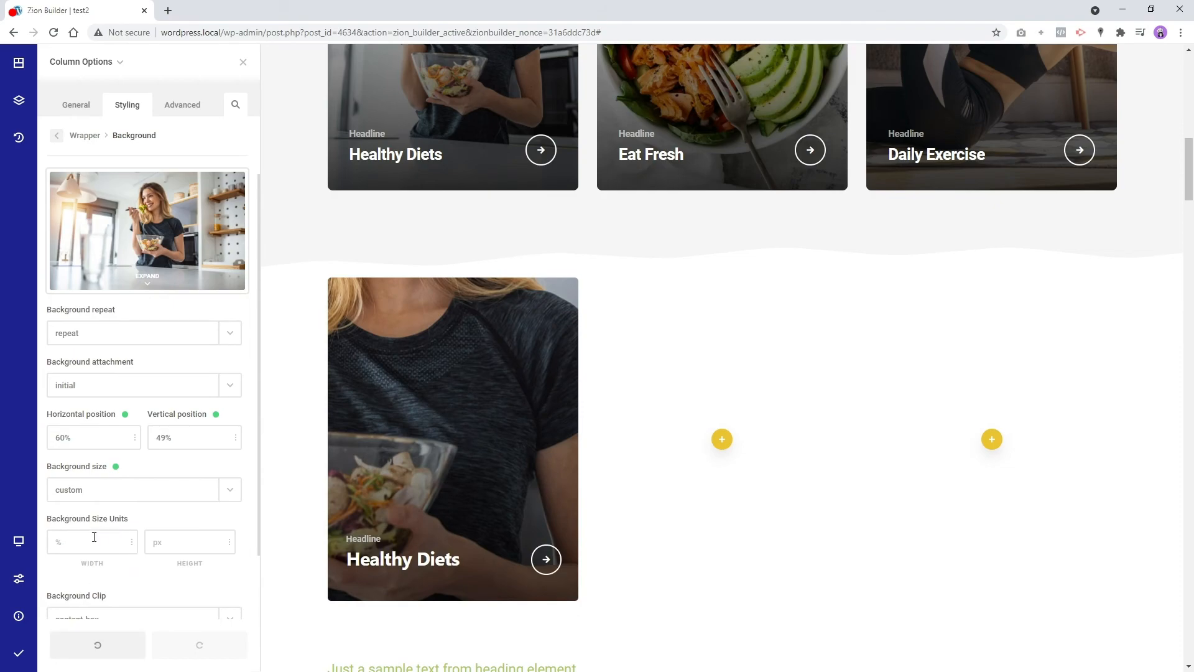
pyautogui.moveTo(94, 537)
pyautogui.mouseDown()
pyautogui.moveTo(78, 540)
pyautogui.moveTo(81, 525)
pyautogui.mouseUp()
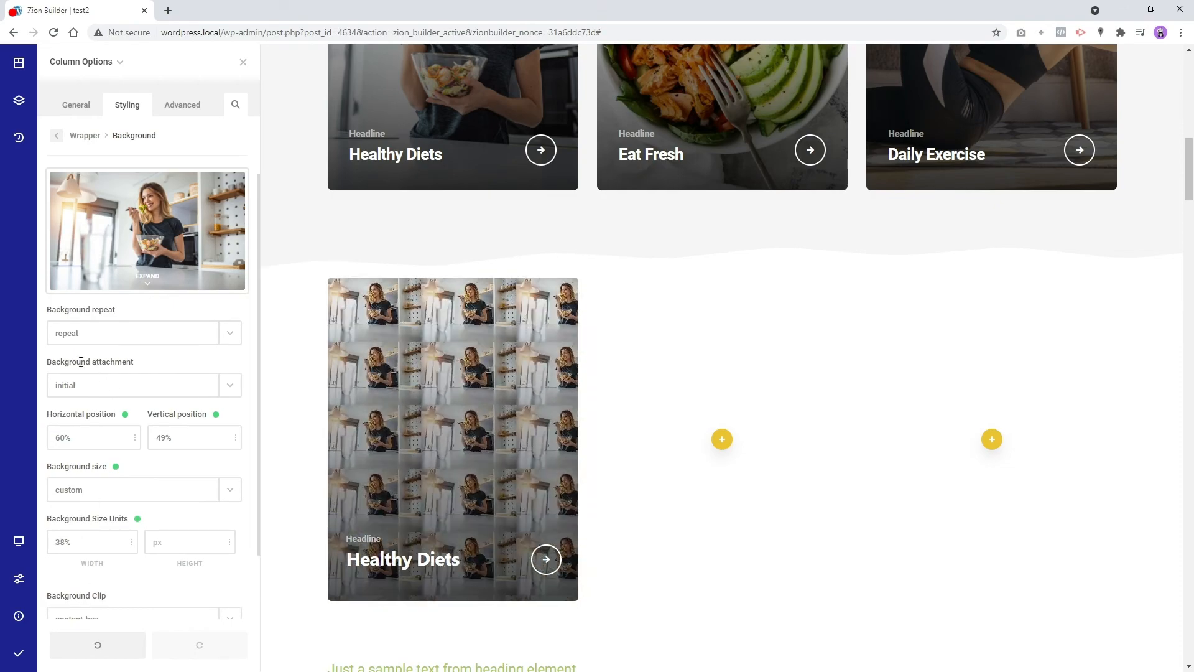
# Try no-repeat on the background image, set its horizontal position to 71%, and switch the background repeat back to repeat
pyautogui.click(73, 333)
pyautogui.click(76, 388)
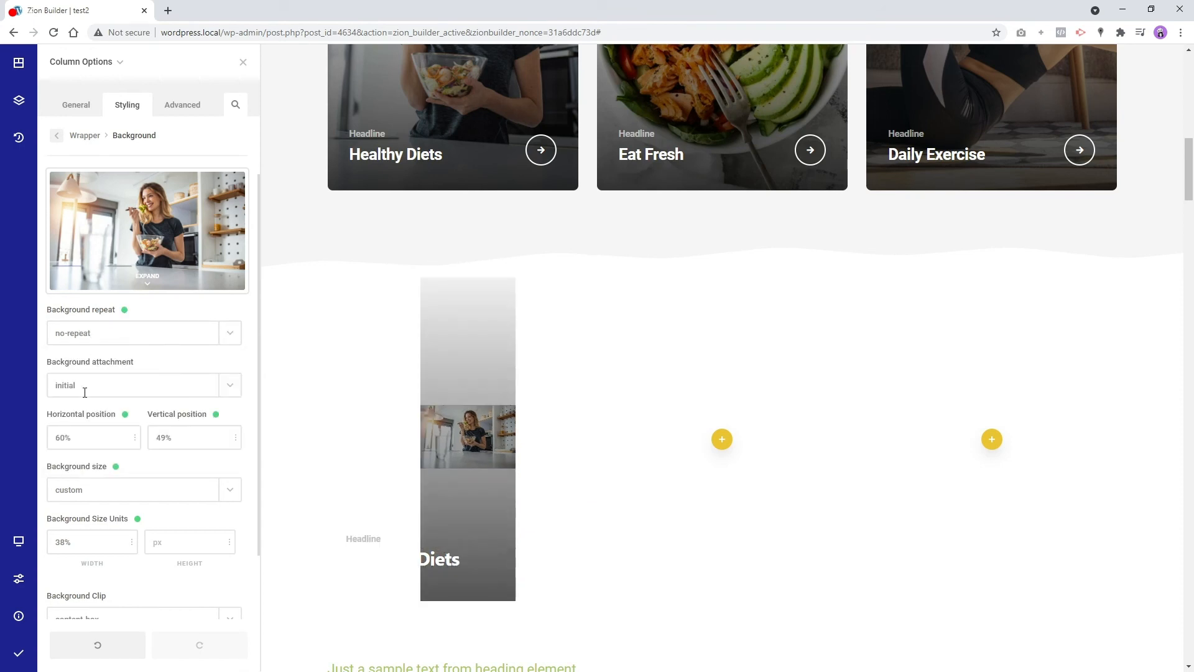
pyautogui.moveTo(82, 442)
pyautogui.mouseDown()
pyautogui.moveTo(86, 428)
pyautogui.moveTo(83, 439)
pyautogui.mouseUp()
pyautogui.click(95, 336)
pyautogui.click(87, 357)
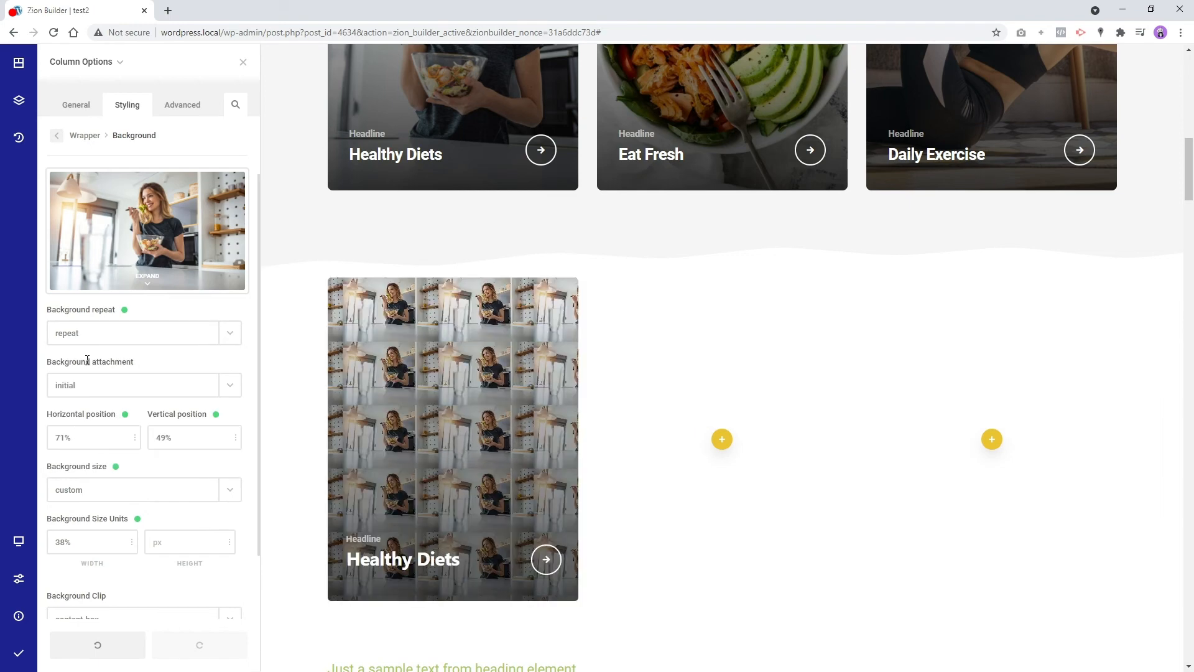
# Try repeat-y on the card column's default background image, and set the background repeat to no-repeat
pyautogui.click(99, 337)
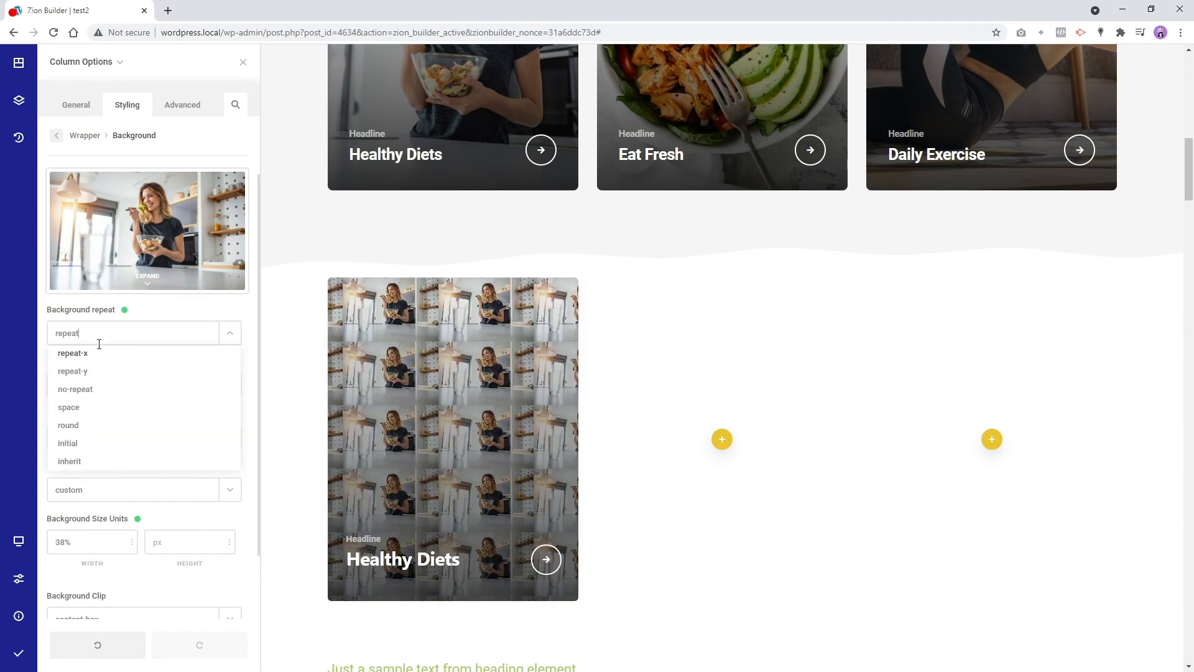
pyautogui.click(91, 372)
pyautogui.click(96, 338)
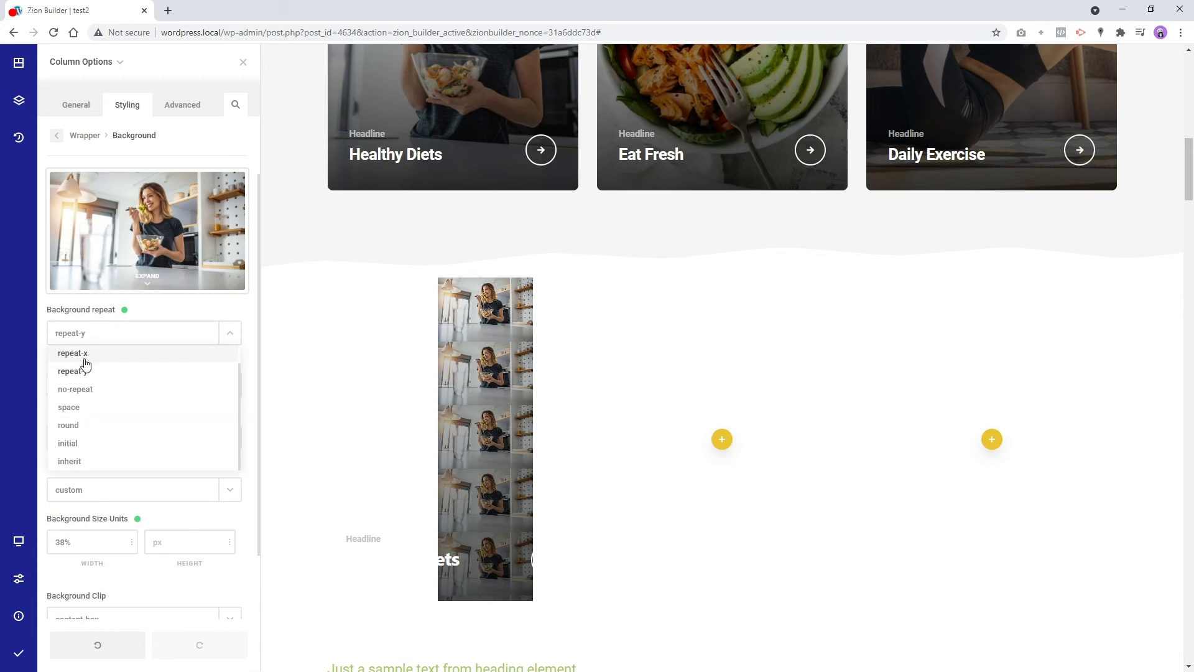
pyautogui.click(80, 389)
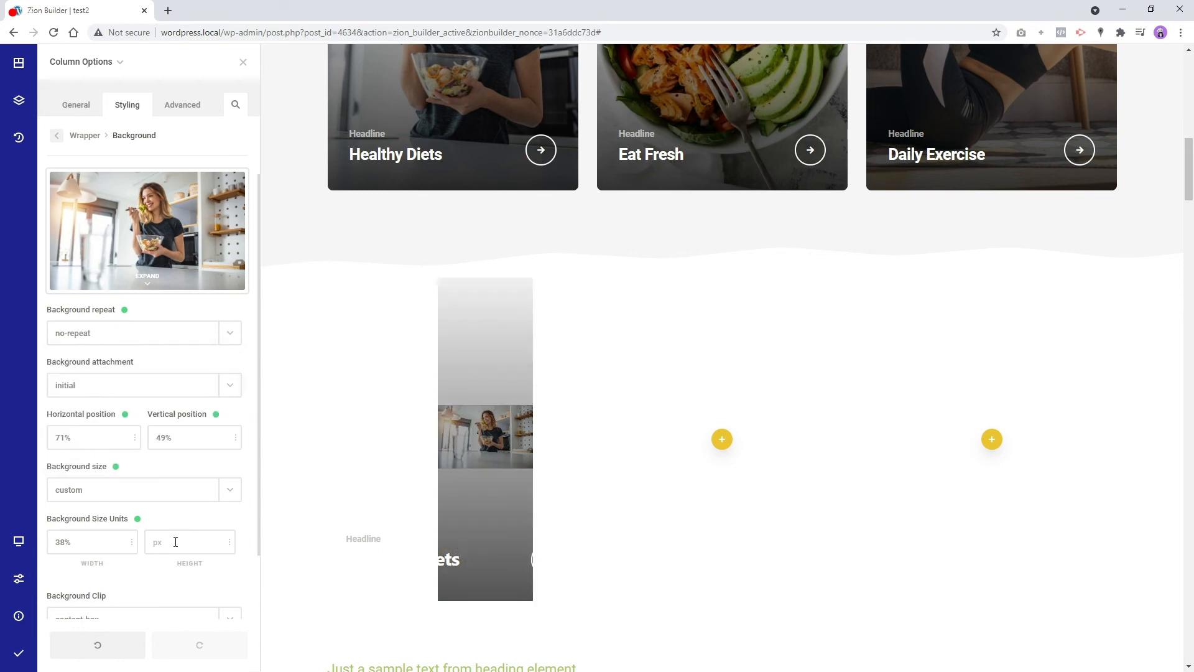
# Replace the custom background width with a height of 100% and set the horizontal position to 59%
pyautogui.moveTo(179, 539); pyautogui.dragTo(204, 484)
pyautogui.click(137, 518)
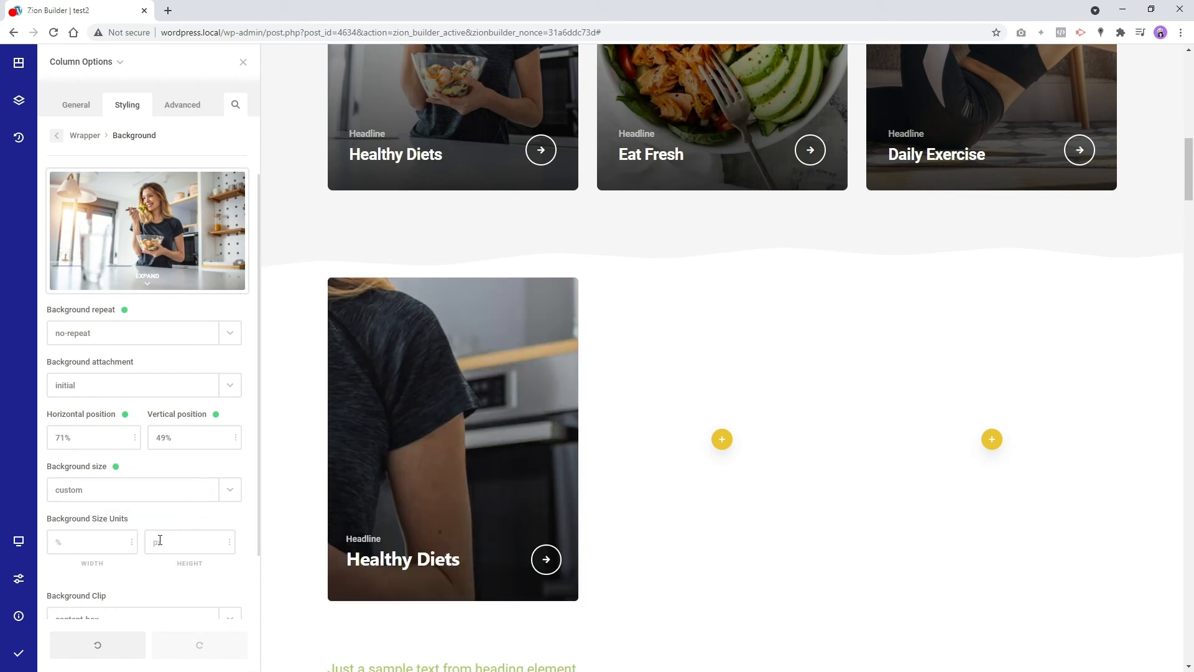
pyautogui.moveTo(160, 540); pyautogui.dragTo(196, 536)
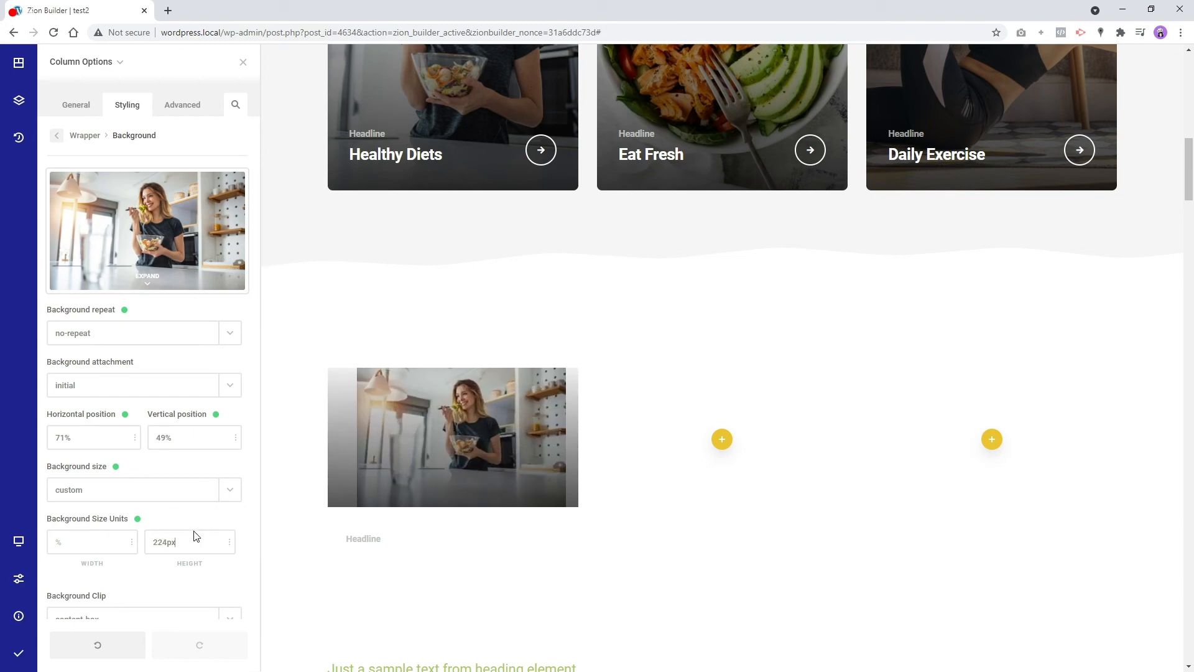
pyautogui.write('10')
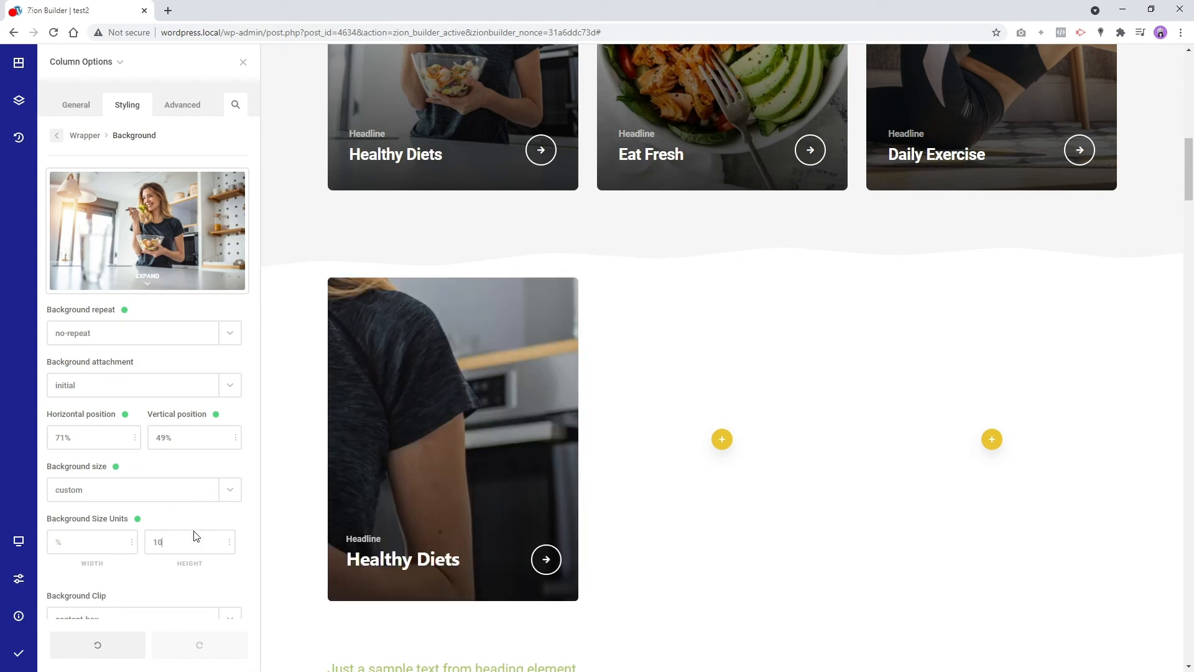
pyautogui.write('0%')
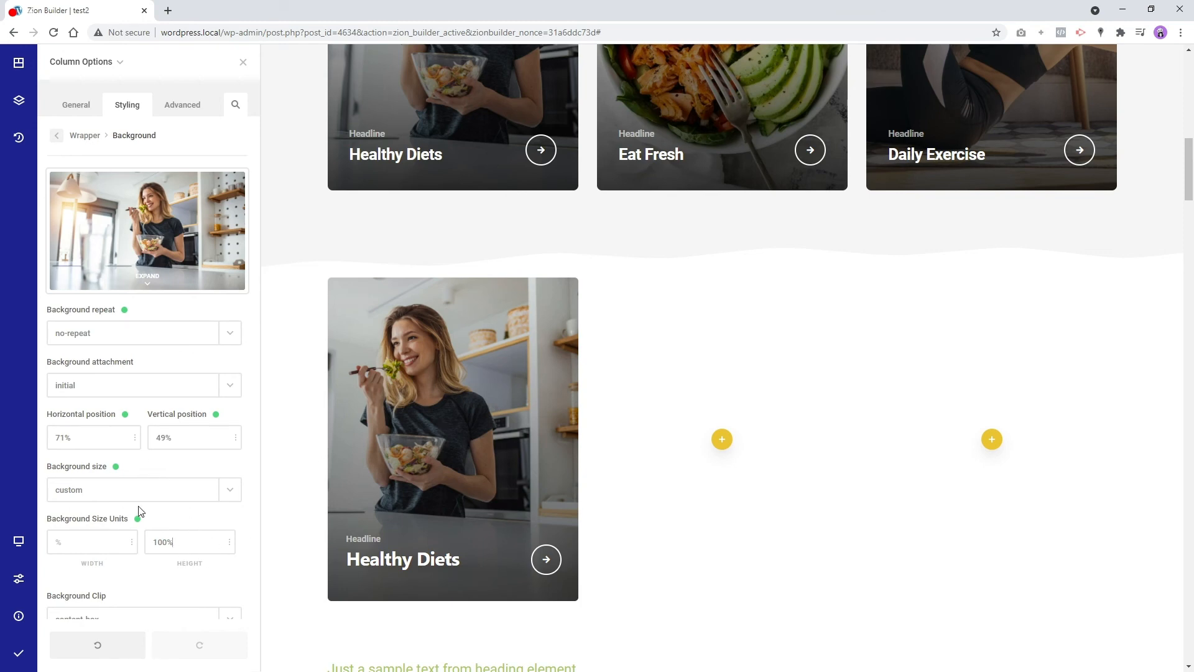
pyautogui.moveTo(105, 443); pyautogui.dragTo(91, 449)
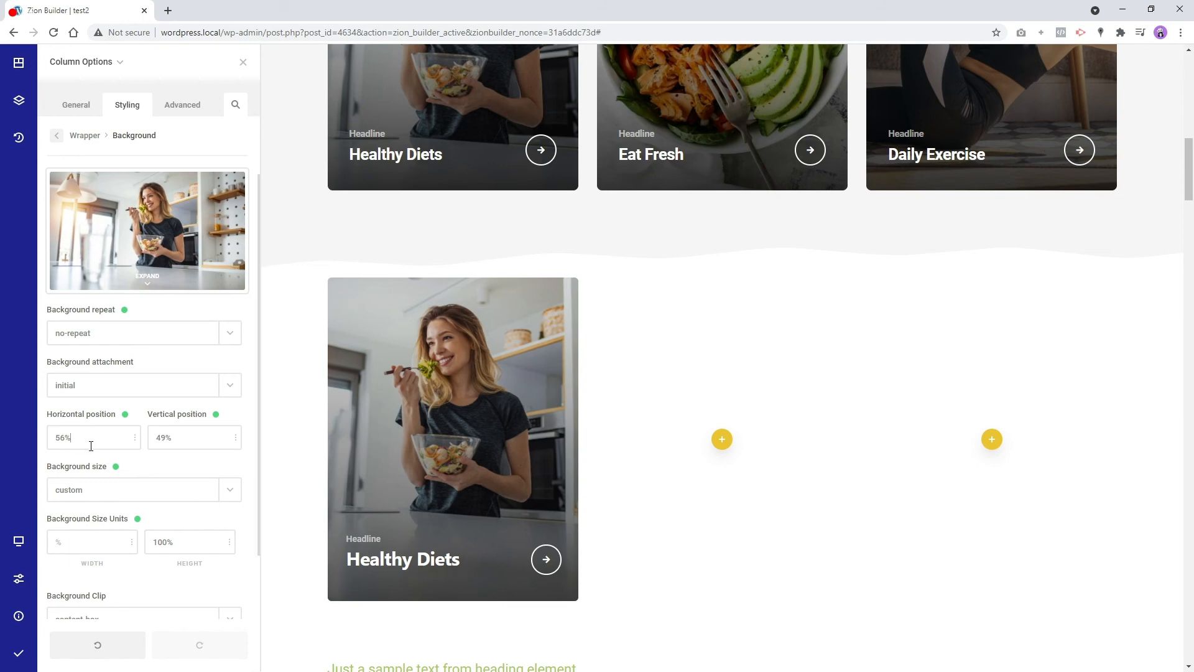
pyautogui.moveTo(102, 446); pyautogui.dragTo(99, 443)
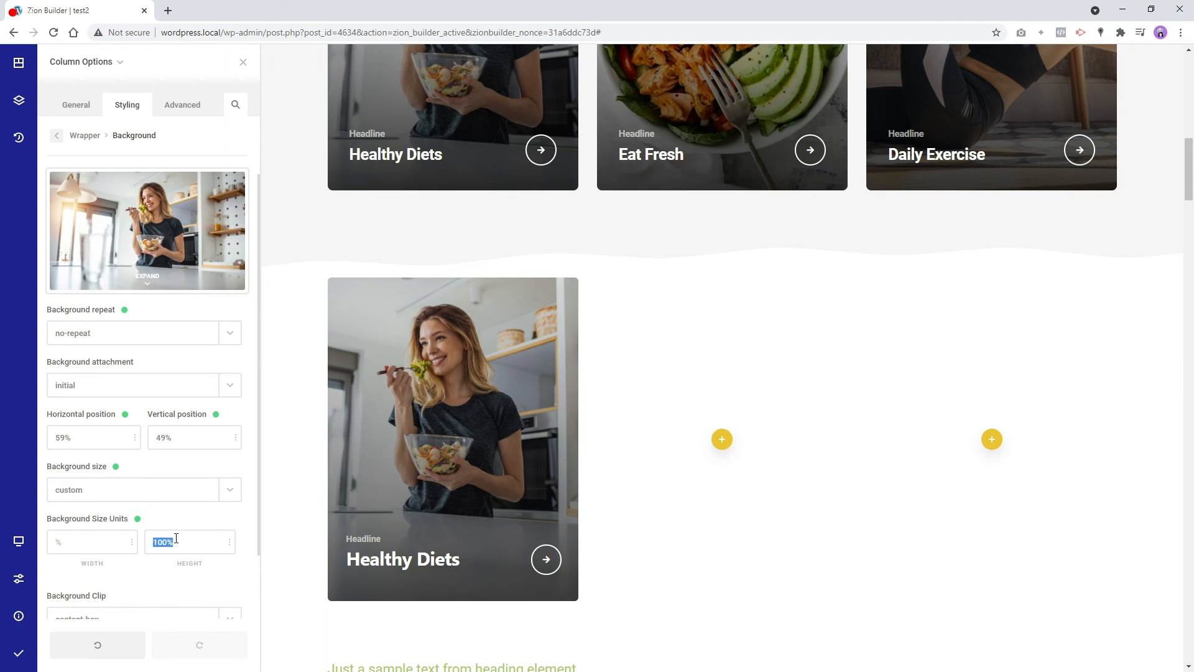
# For the column wrapper's :hover state, set the background image size to custom with a height of 110%
pyautogui.click(56, 135)
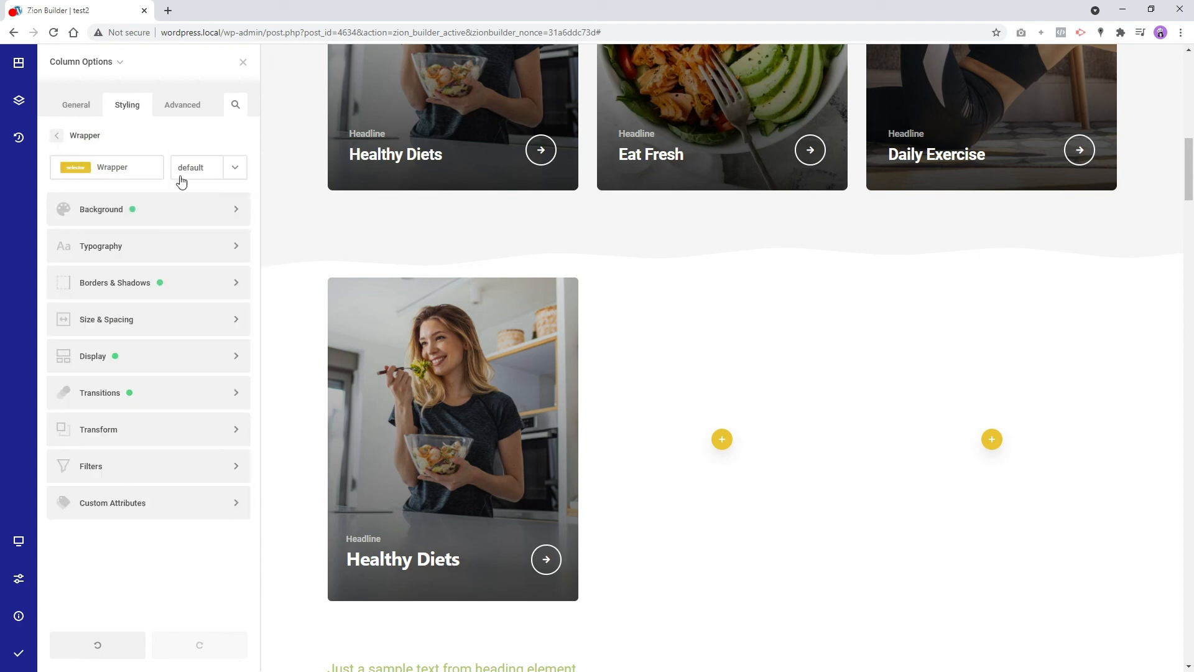
pyautogui.click(187, 176)
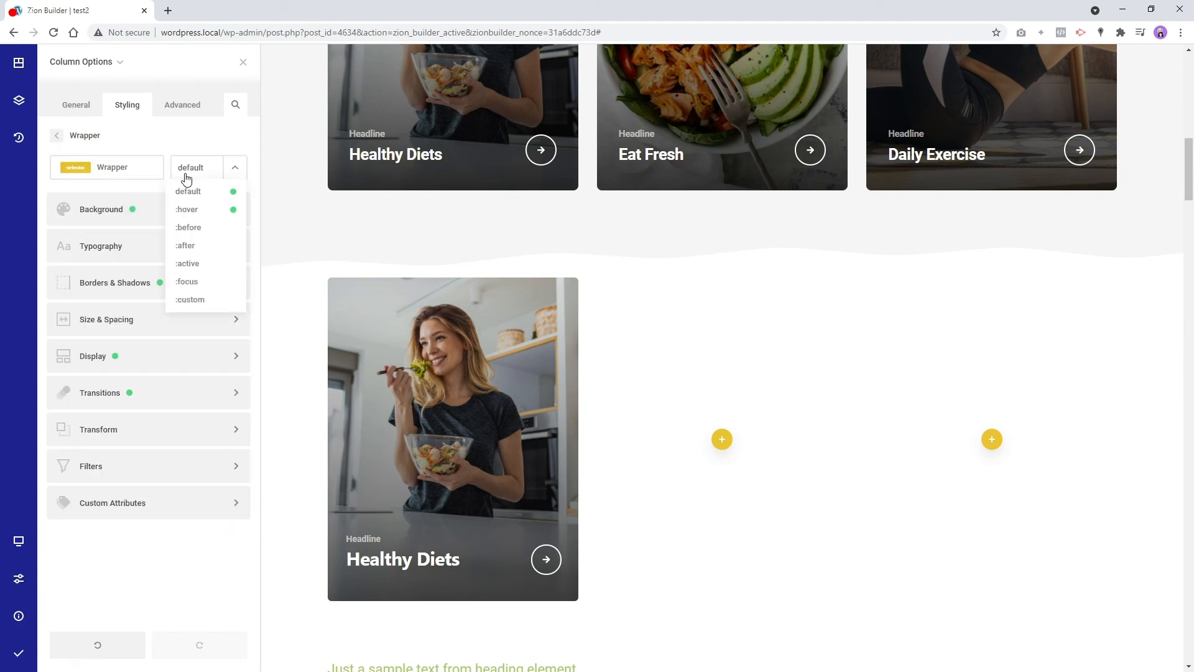
pyautogui.click(187, 209)
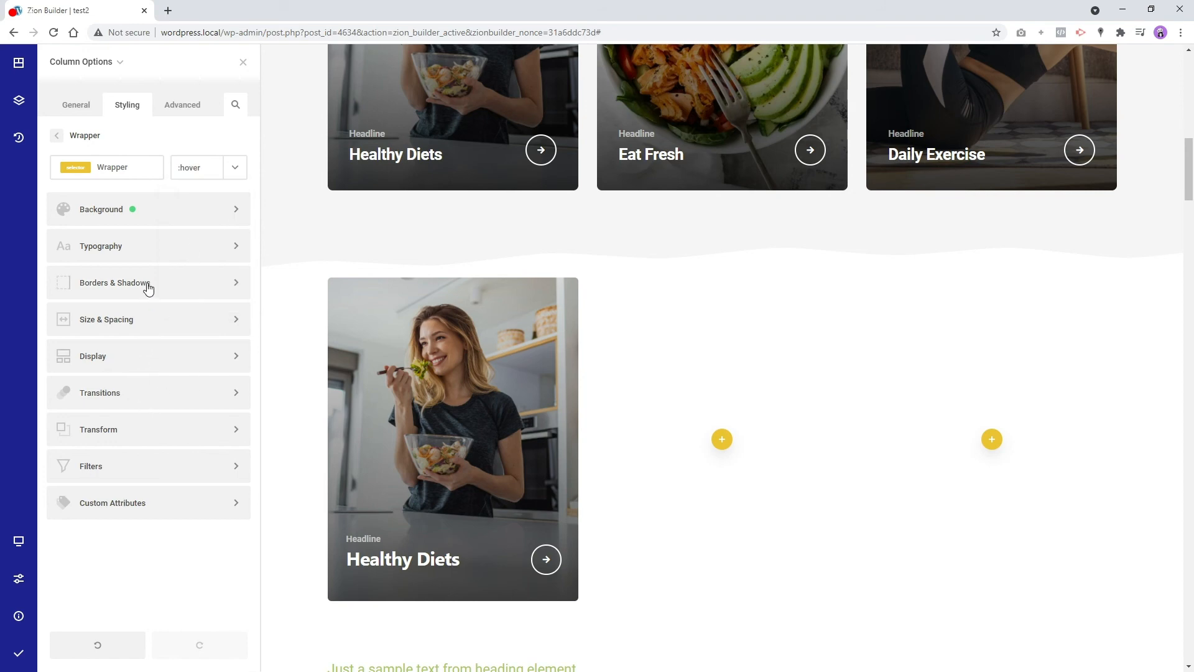
pyautogui.click(155, 212)
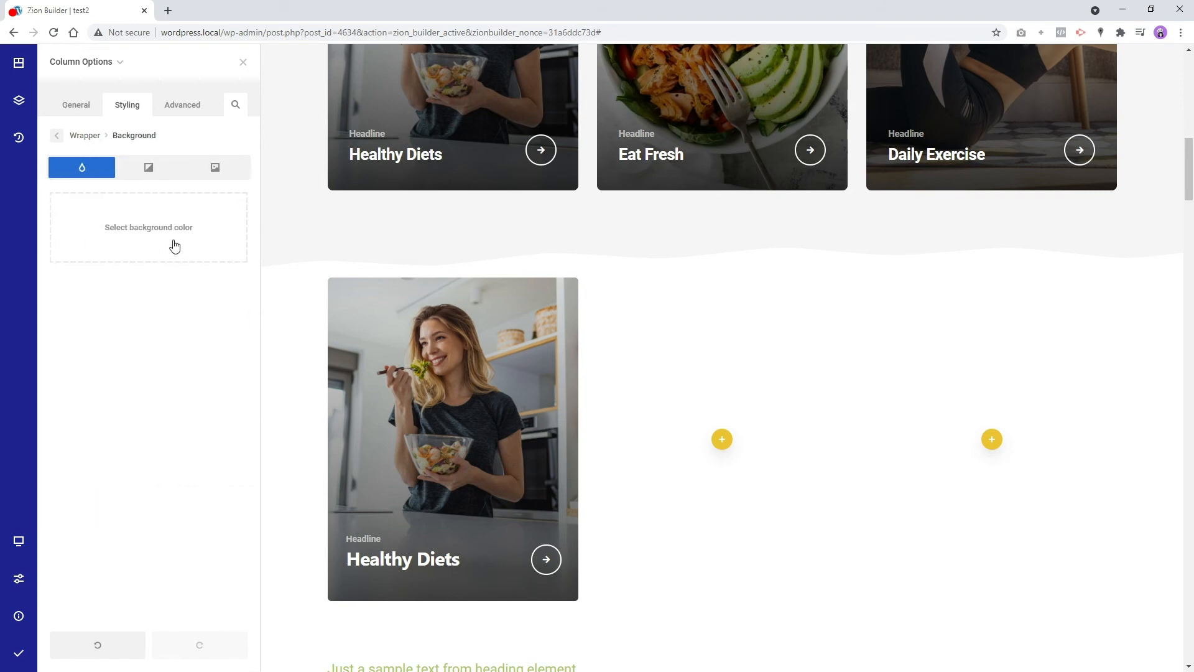
pyautogui.click(202, 166)
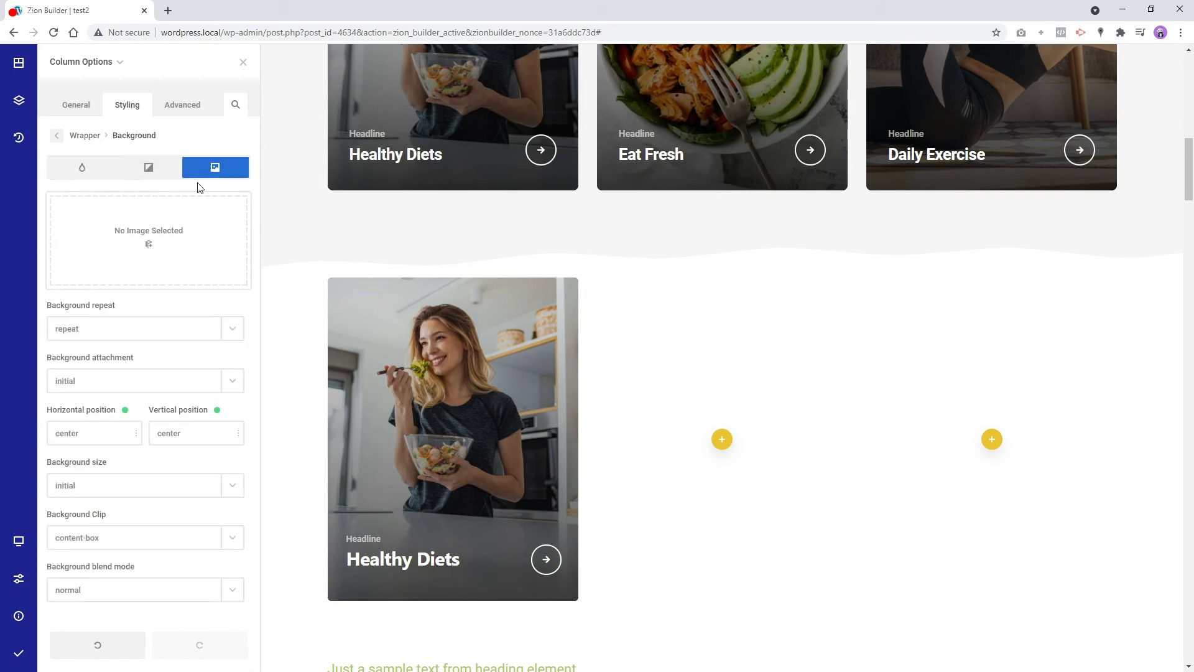
pyautogui.click(80, 477)
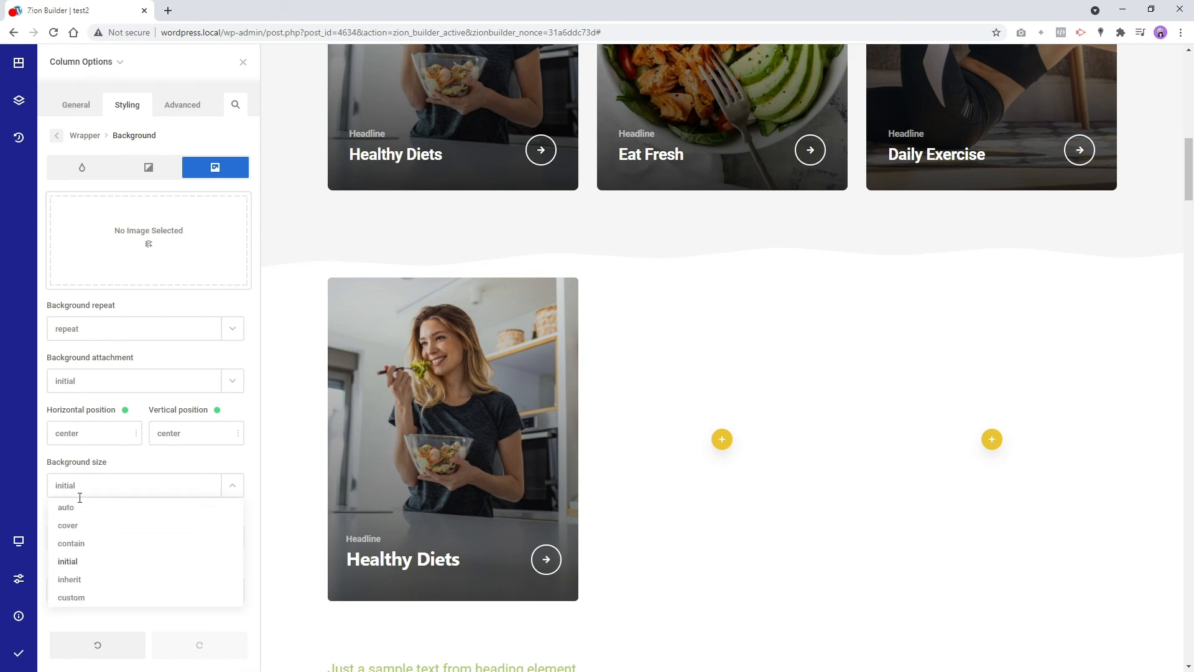
pyautogui.click(74, 596)
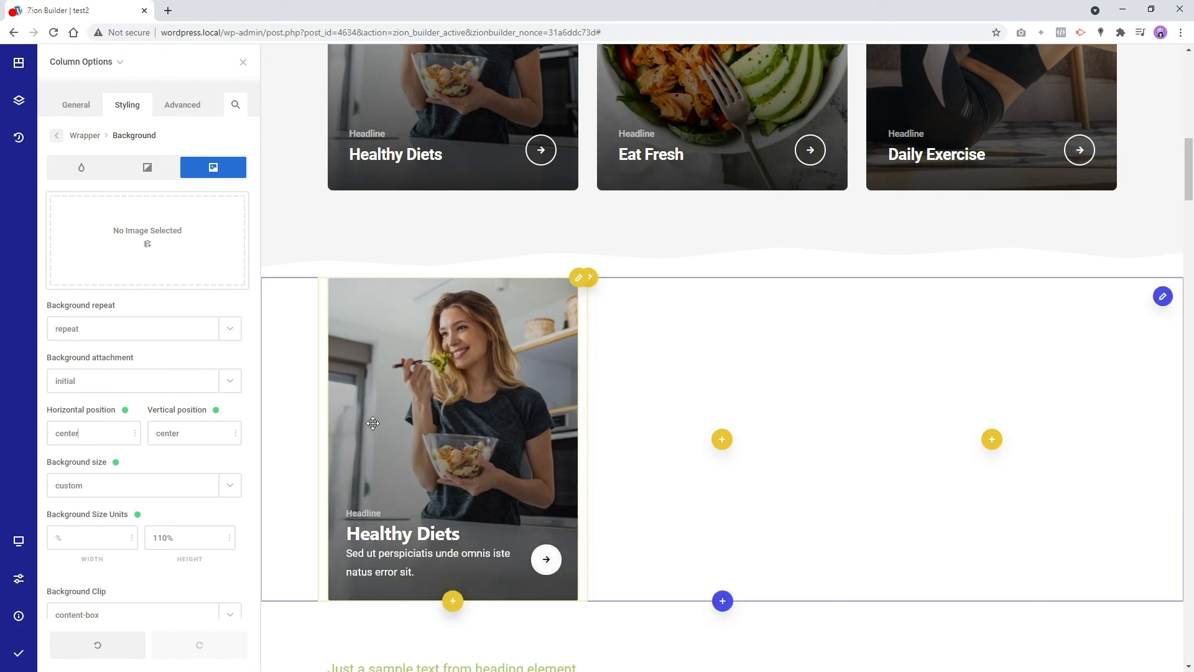
# Set the hover background image's horizontal and vertical positions to 50% each
pyautogui.click(61, 439)
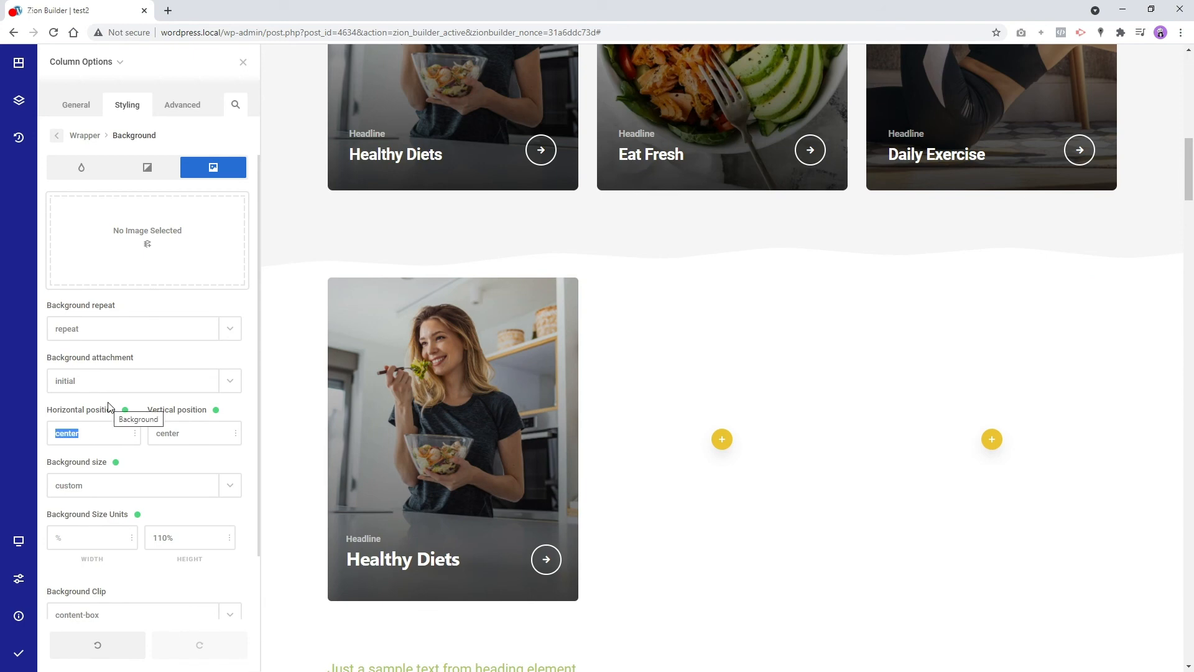
pyautogui.write('50')
pyautogui.write('50')
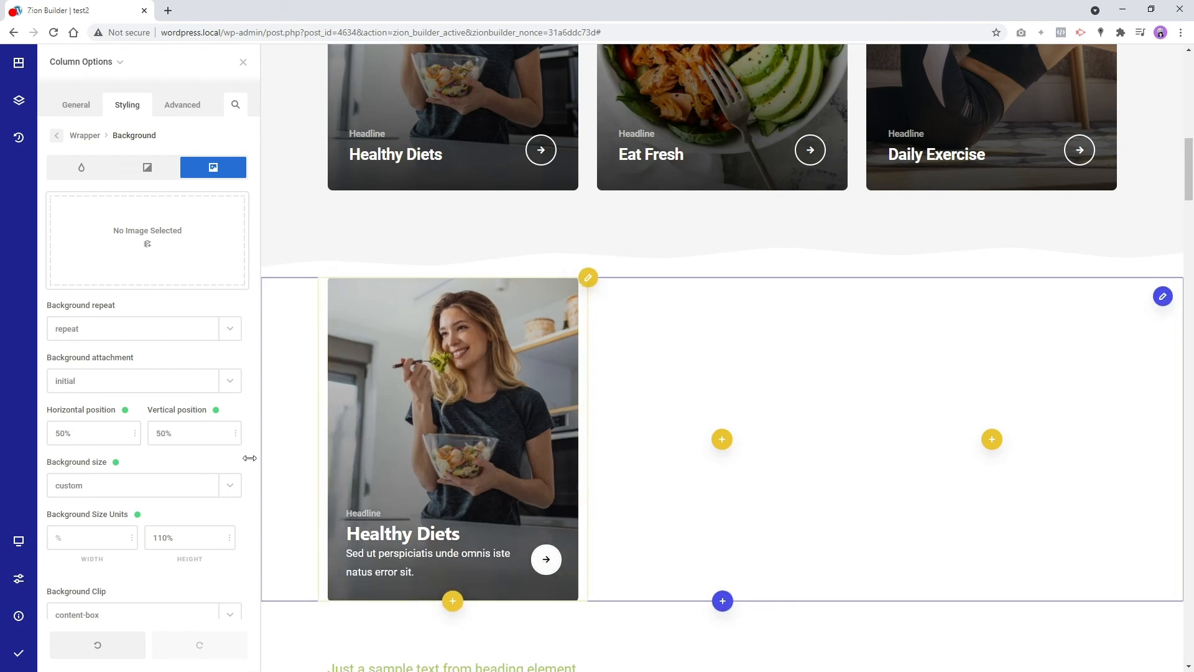
# Try vertical positions of 35%, 33% and 52% for the hover background image
pyautogui.press('BackSpace')
pyautogui.press('BackSpace')
pyautogui.write('40')
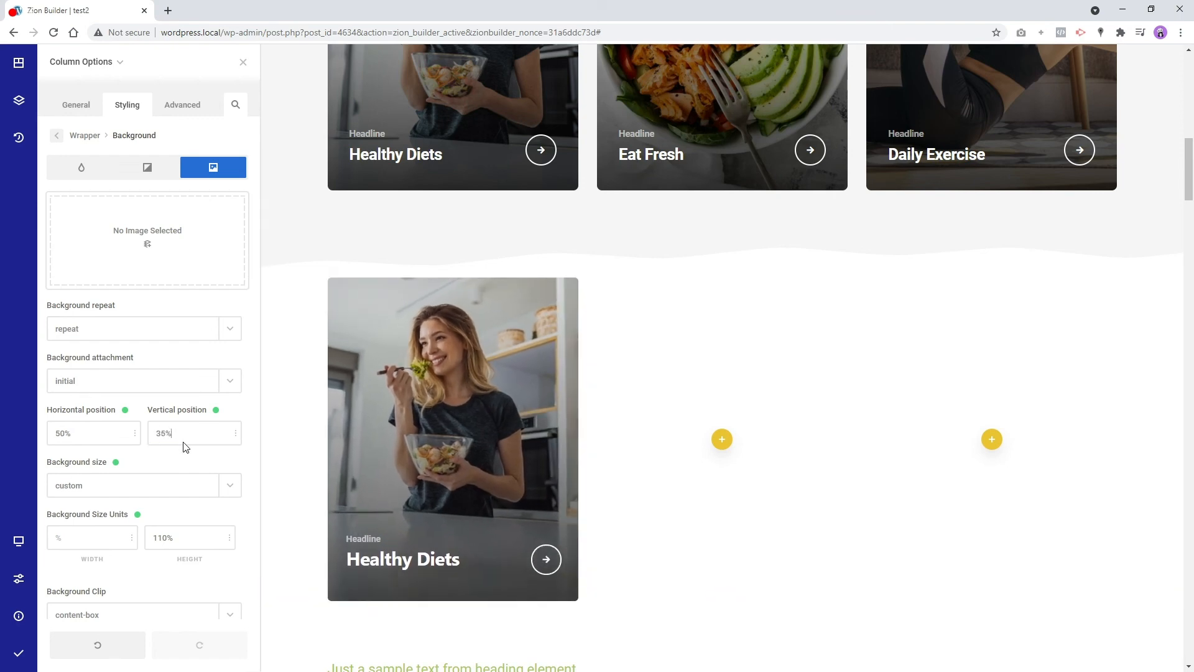
pyautogui.press('BackSpace')
pyautogui.write('3')
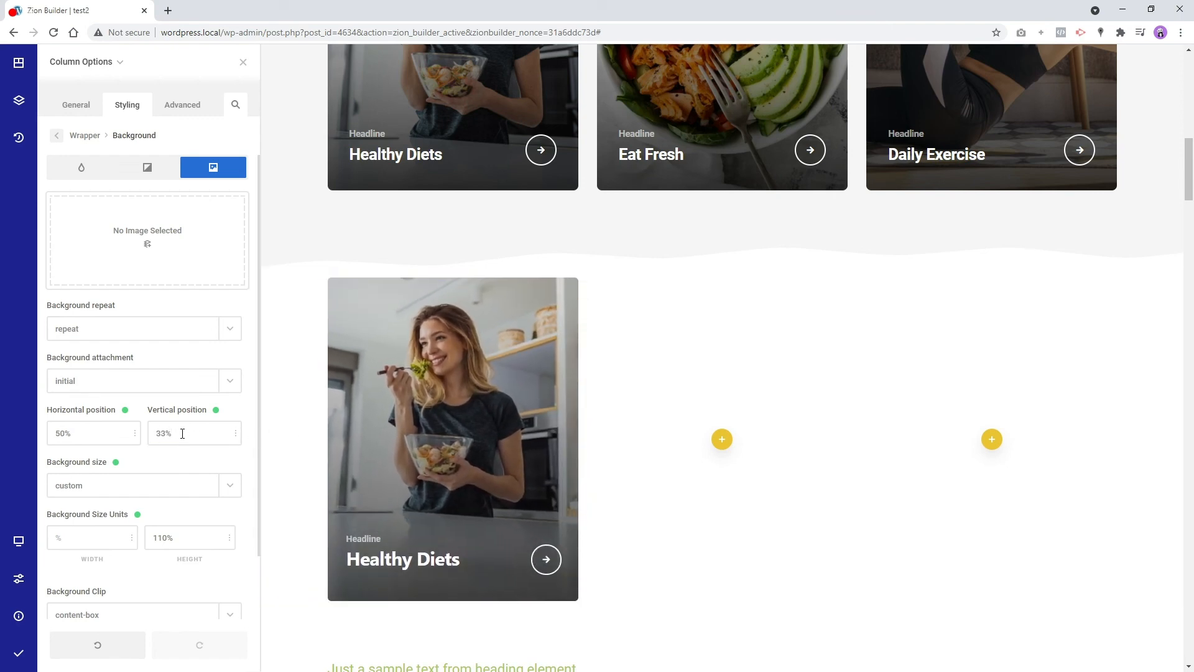
pyautogui.press('BackSpace')
pyautogui.press('BackSpace')
pyautogui.write('52')
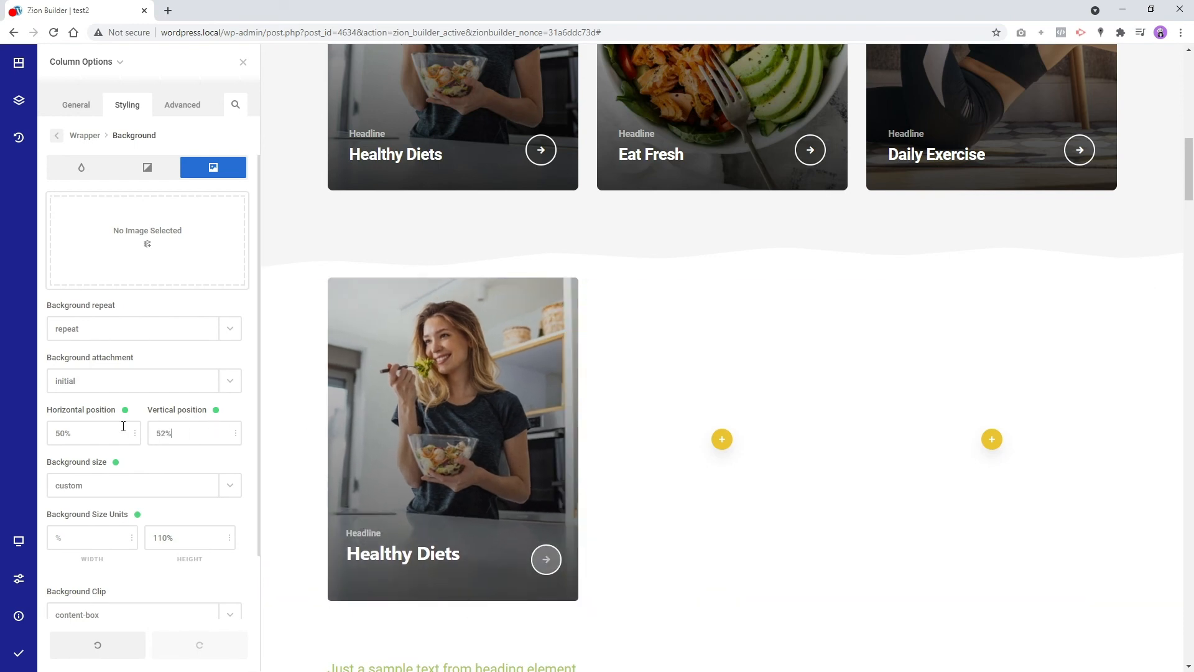
# Set the hover background image's horizontal position to 58%
pyautogui.click(84, 432)
pyautogui.press('BackSpace')
pyautogui.write('9')
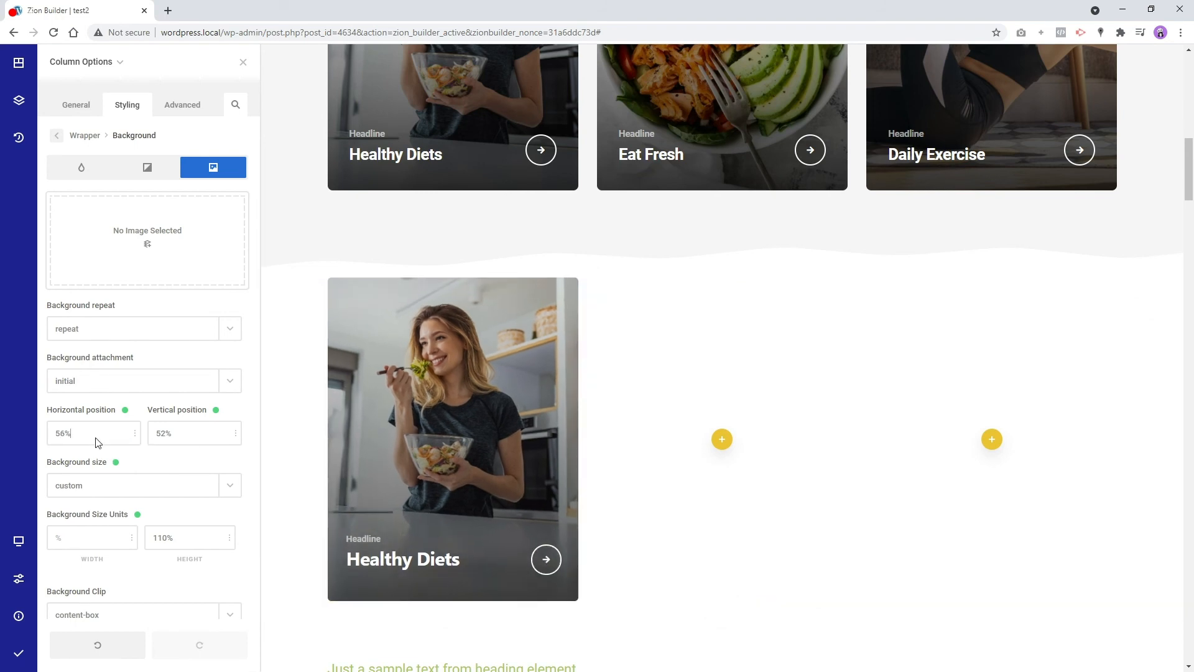
pyautogui.moveTo(94, 439); pyautogui.dragTo(87, 437)
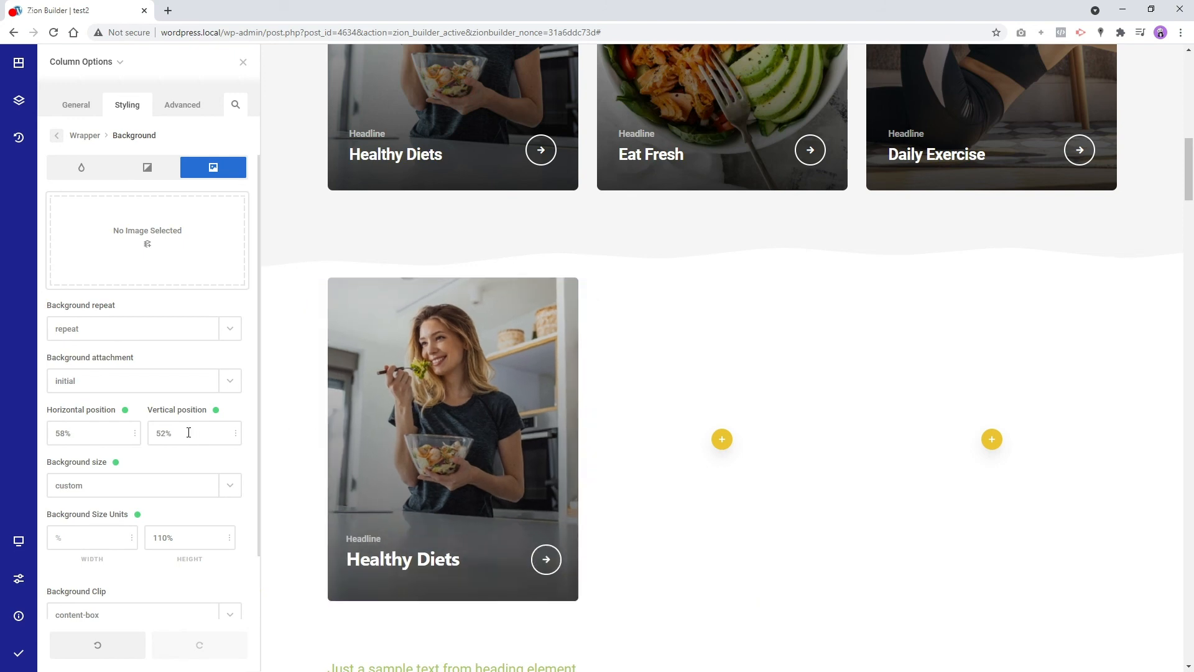
# Try hover background vertical positions of 20%, 10%, 99%, 60% and 54%, checking the card's hover motion
pyautogui.moveTo(190, 436); pyautogui.dragTo(178, 447)
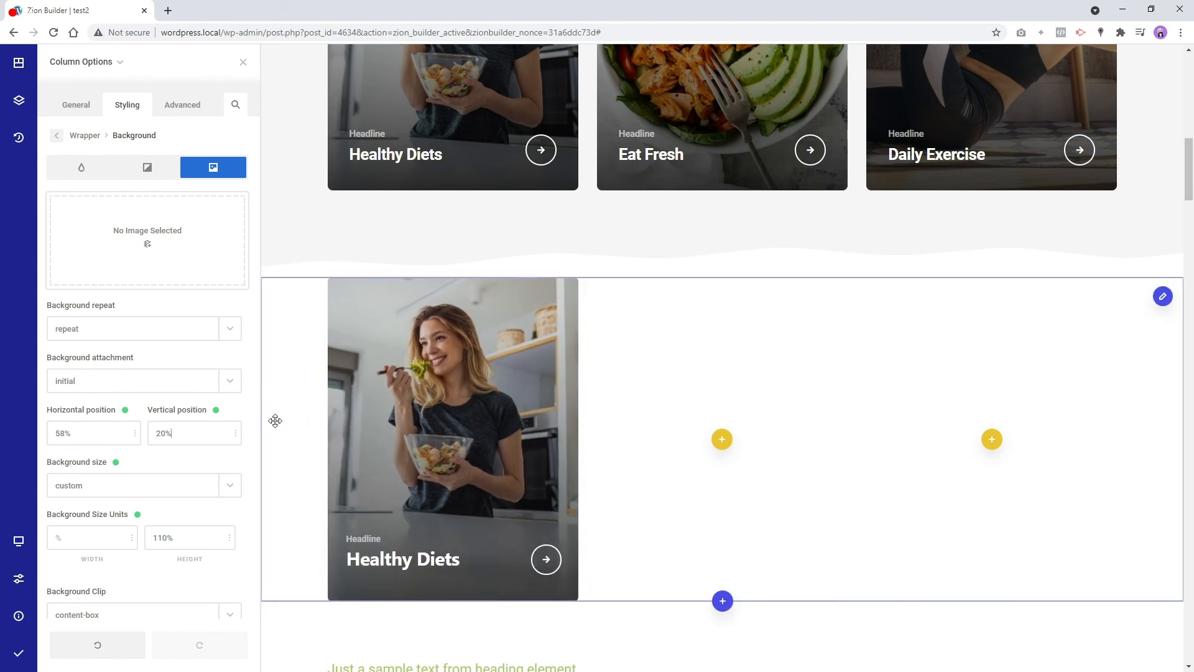
pyautogui.moveTo(187, 431); pyautogui.dragTo(188, 443)
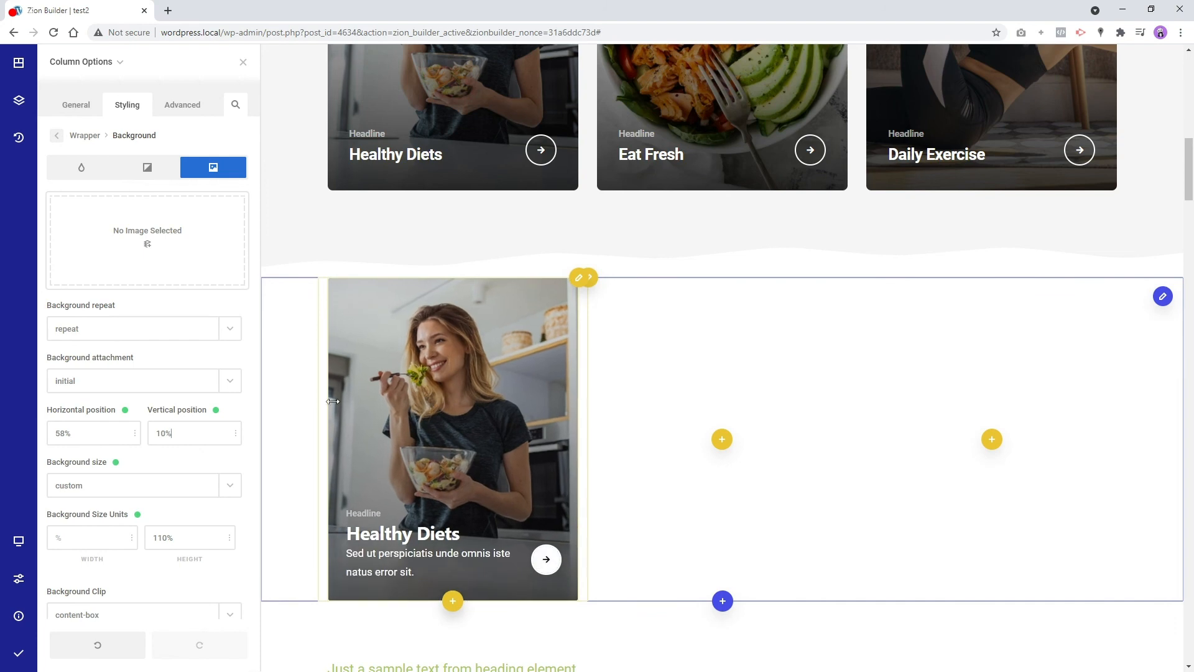
pyautogui.moveTo(183, 432); pyautogui.dragTo(188, 398)
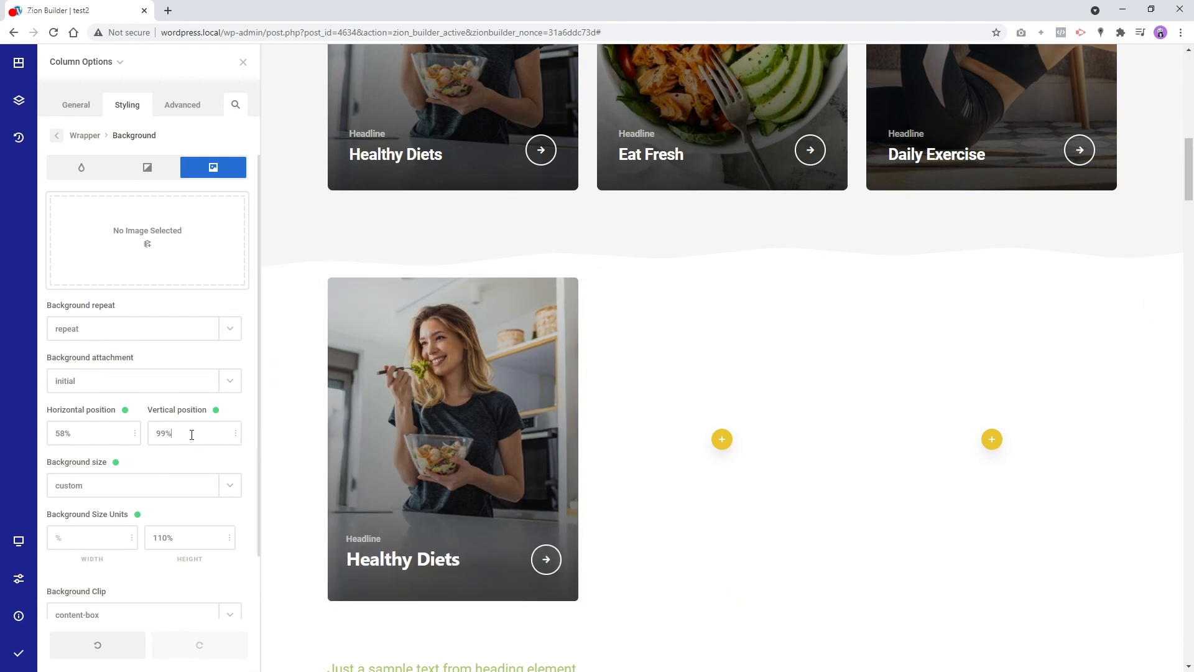
pyautogui.moveTo(191, 433); pyautogui.dragTo(264, 438)
pyautogui.moveTo(189, 440)
pyautogui.mouseDown()
pyautogui.moveTo(208, 437)
pyautogui.moveTo(192, 446)
pyautogui.mouseUp()
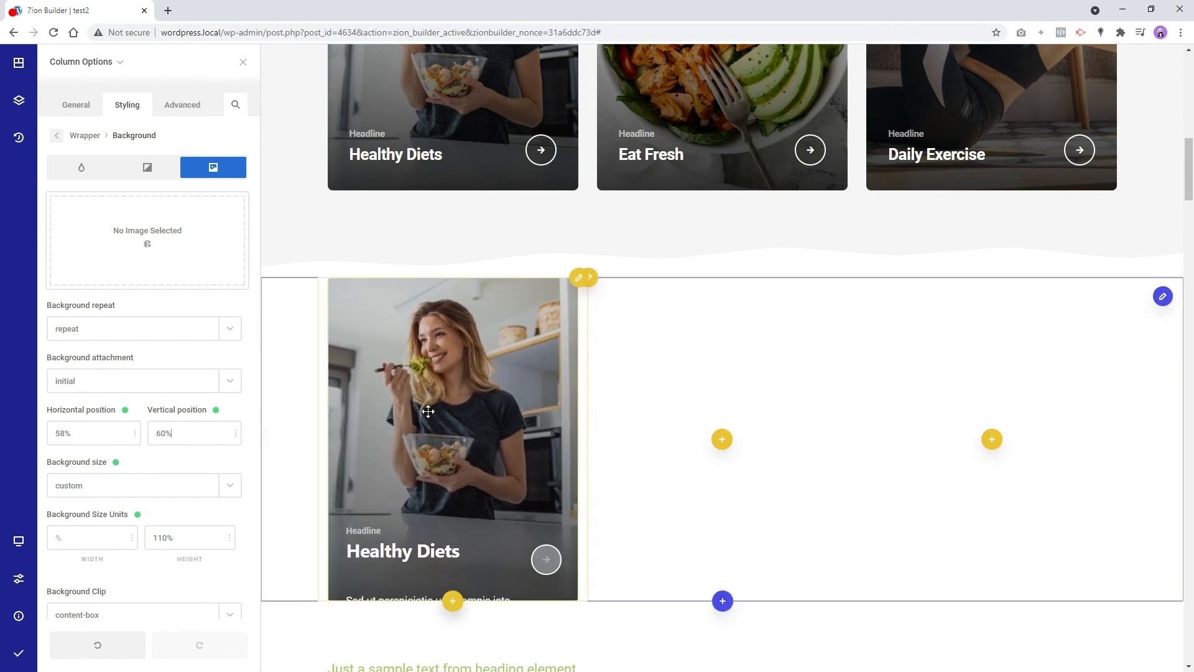
pyautogui.moveTo(198, 435); pyautogui.dragTo(213, 424)
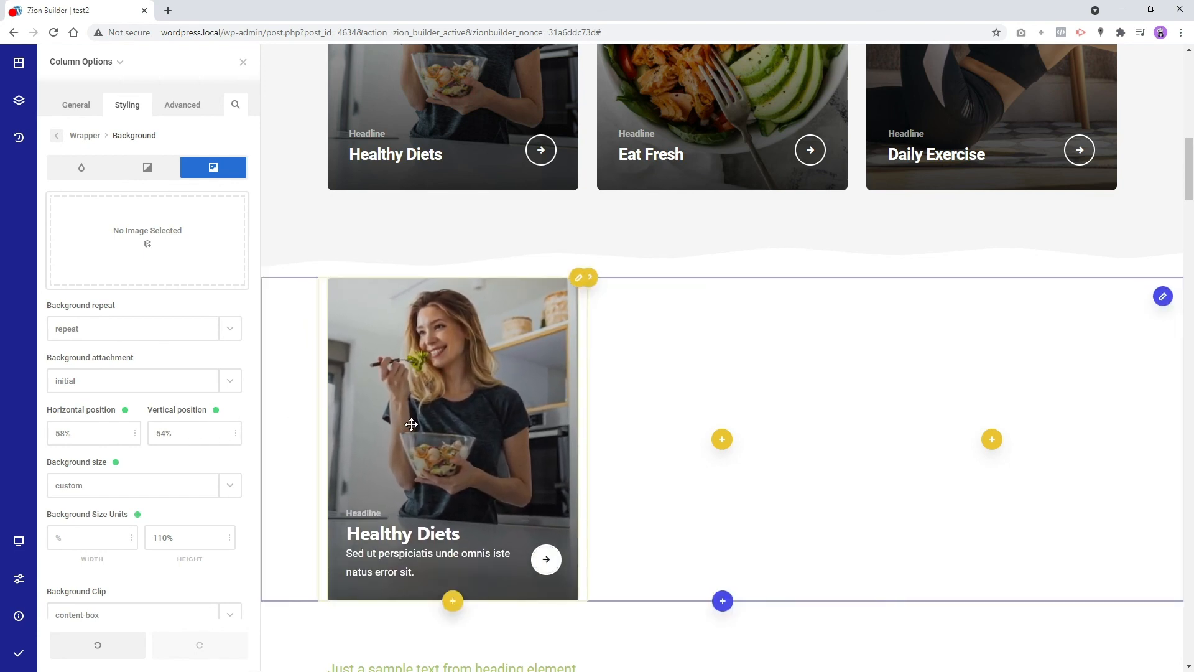
# Set the hover background image's vertical position to 49% and close the column options
pyautogui.press('Down')
pyautogui.press('Down')
pyautogui.press('Down')
pyautogui.press('Down')
pyautogui.press('Down')
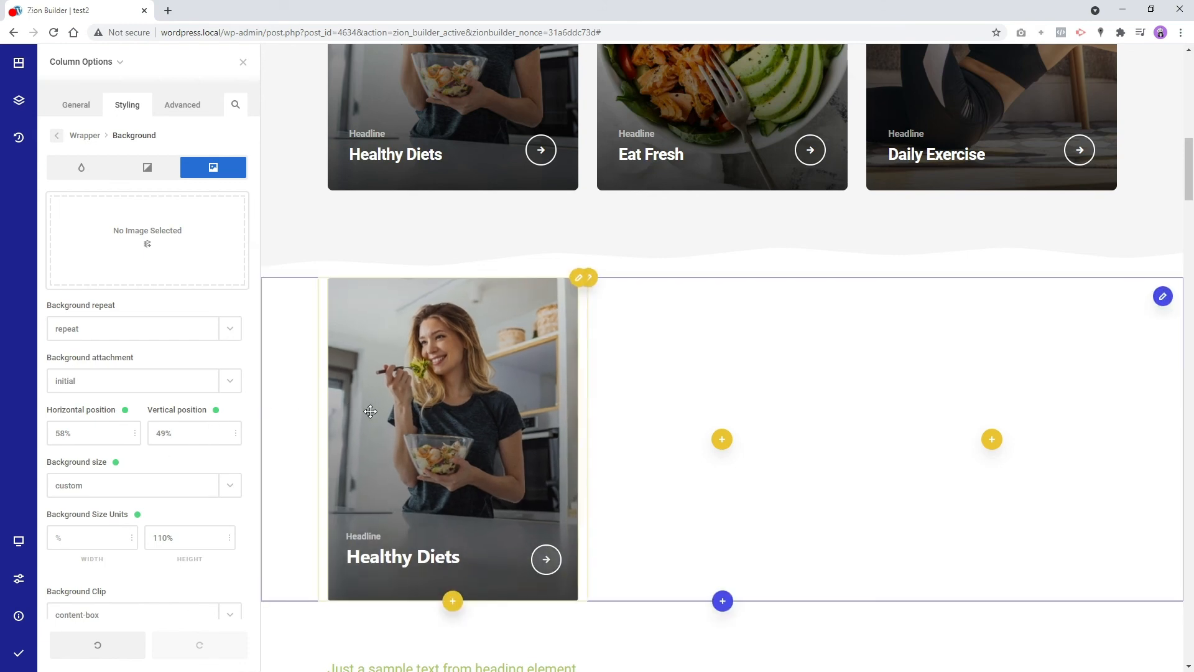
pyautogui.click(242, 64)
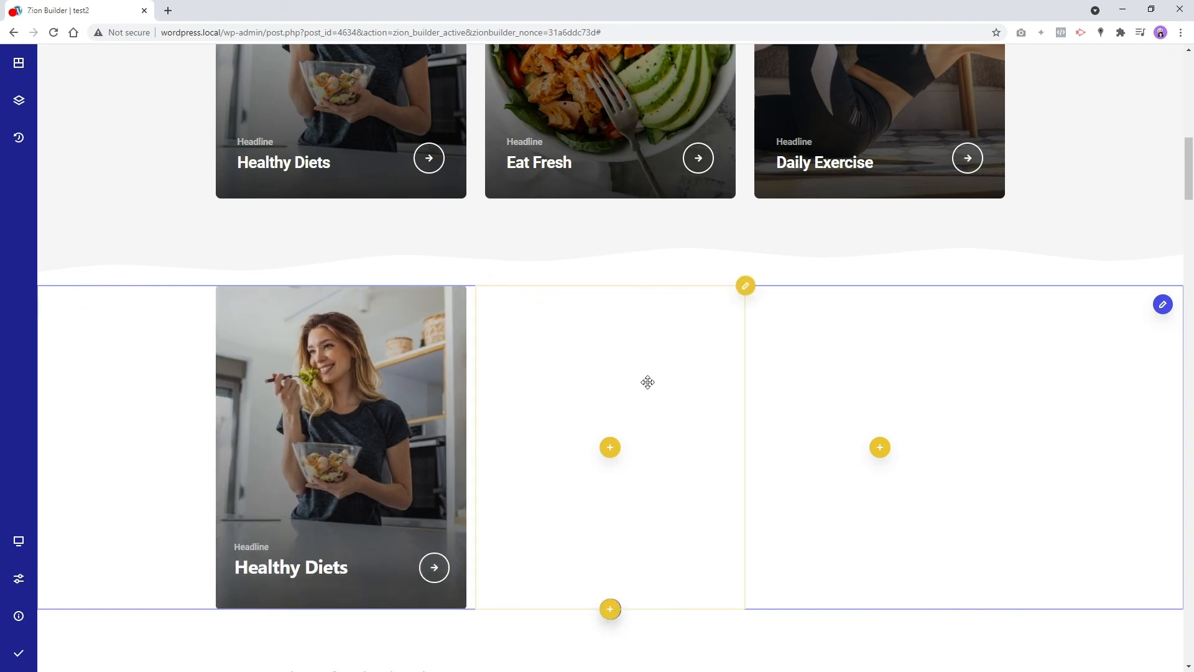
pyautogui.rightClick(292, 380)
pyautogui.click(331, 284)
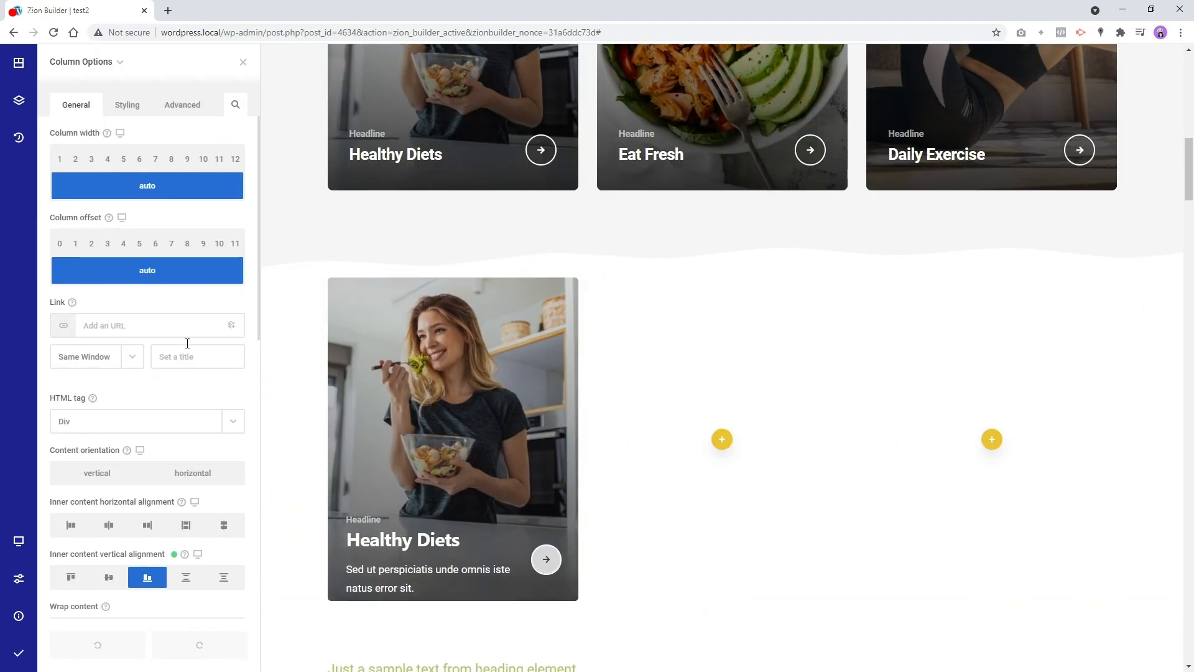
pyautogui.click(136, 321)
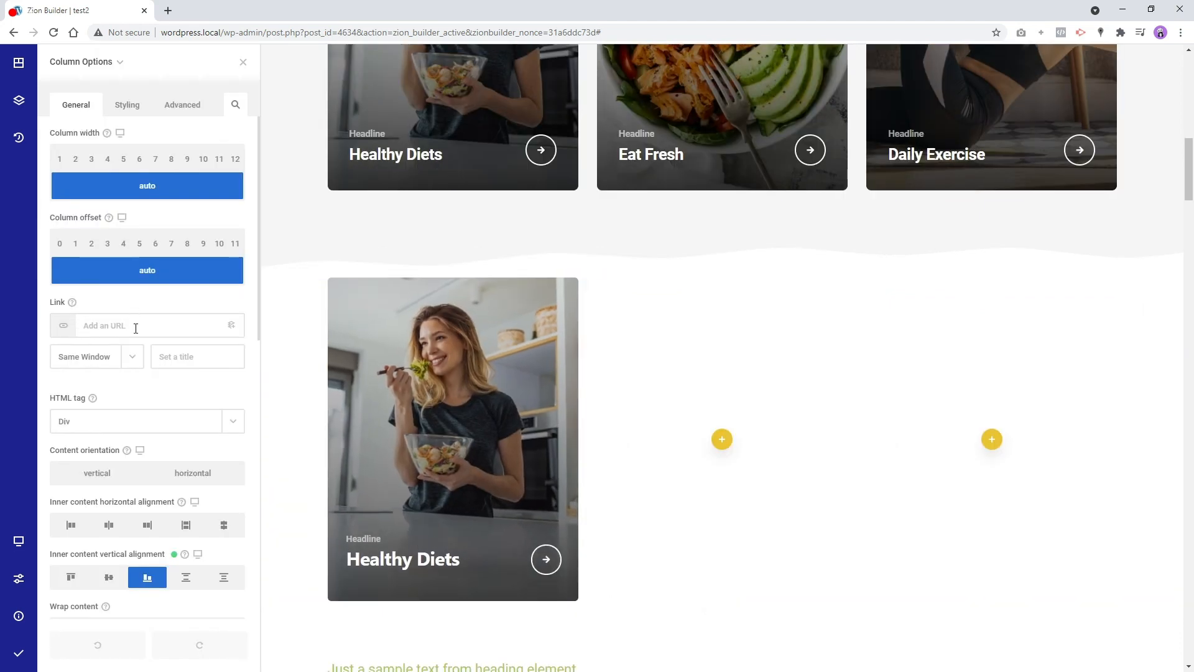
pyautogui.write('http://yourlinkhere')
pyautogui.tripleClick(136, 328)
pyautogui.write('#')
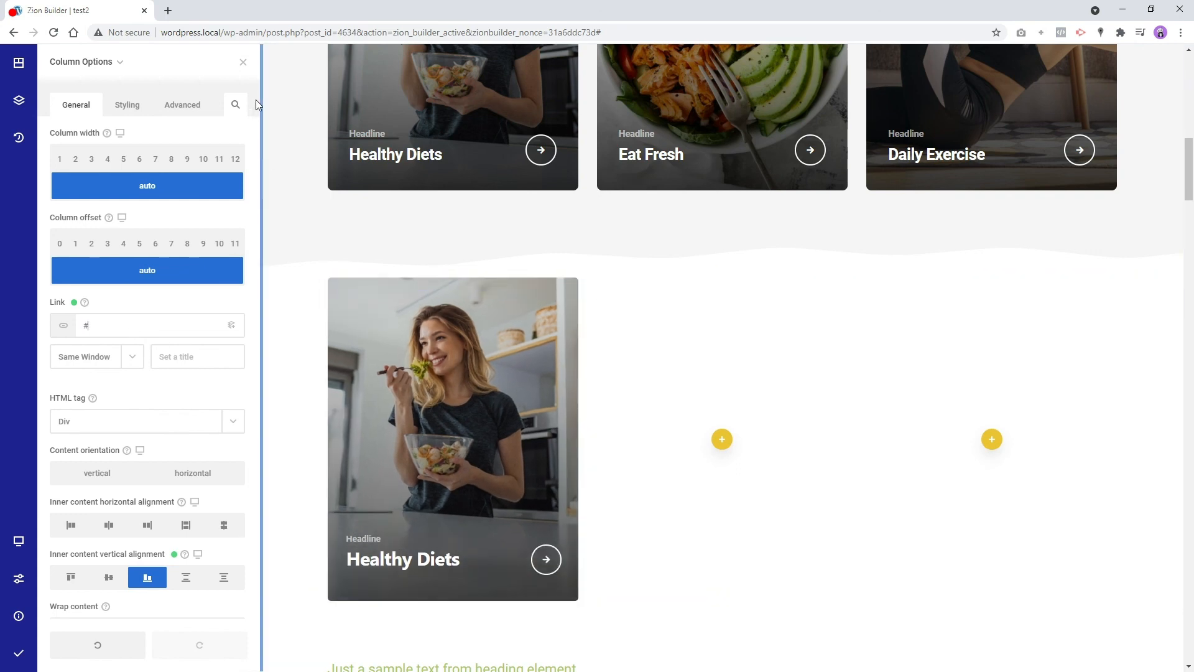
# Close the column options and save the page
pyautogui.click(243, 62)
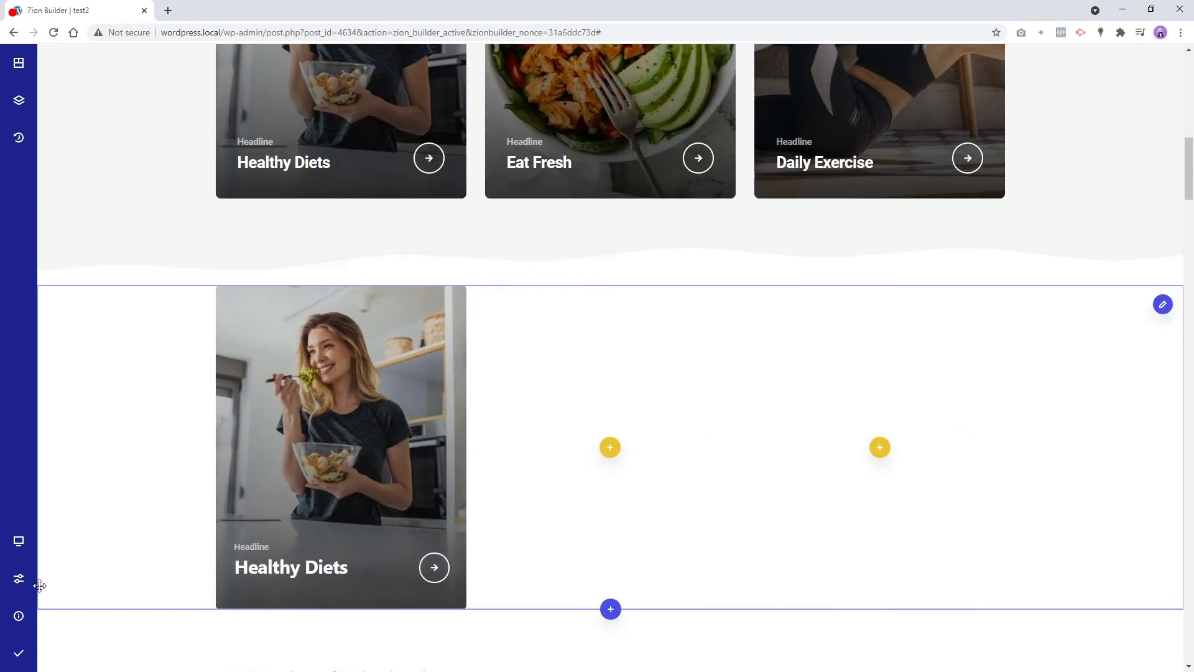
pyautogui.moveTo(19, 653)
pyautogui.click(81, 659)
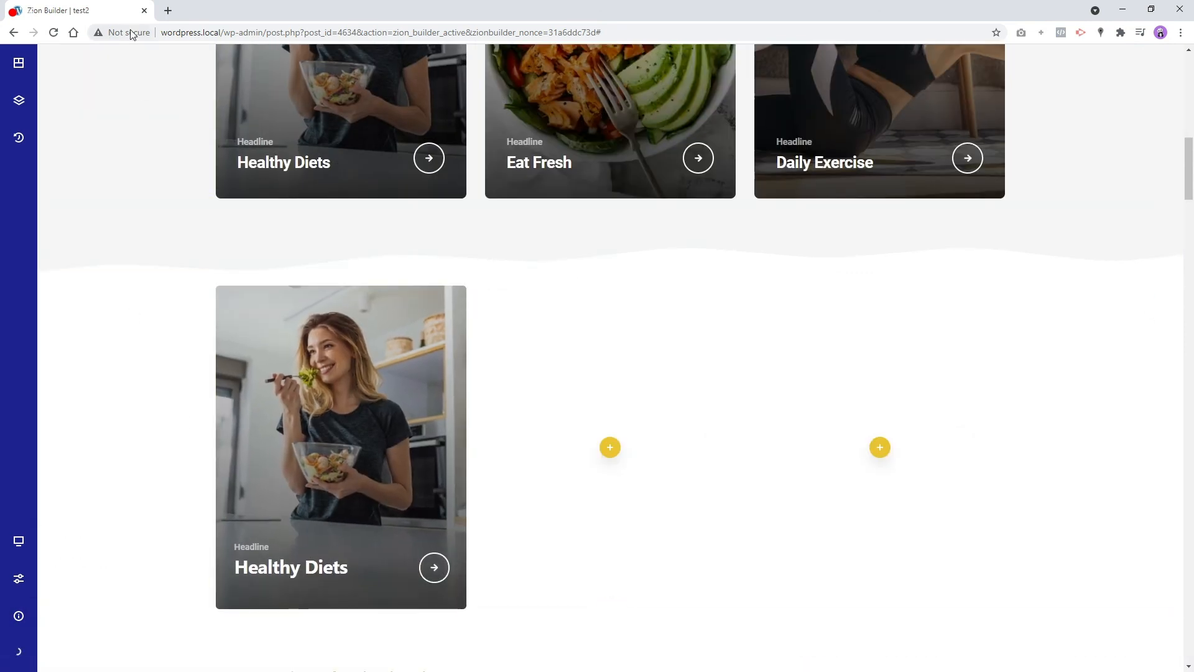
# Preview the published page, compare the new Healthy Diets card's hover motion with the original cards above, and close the preview
pyautogui.moveTo(20, 616)
pyautogui.click(72, 626)
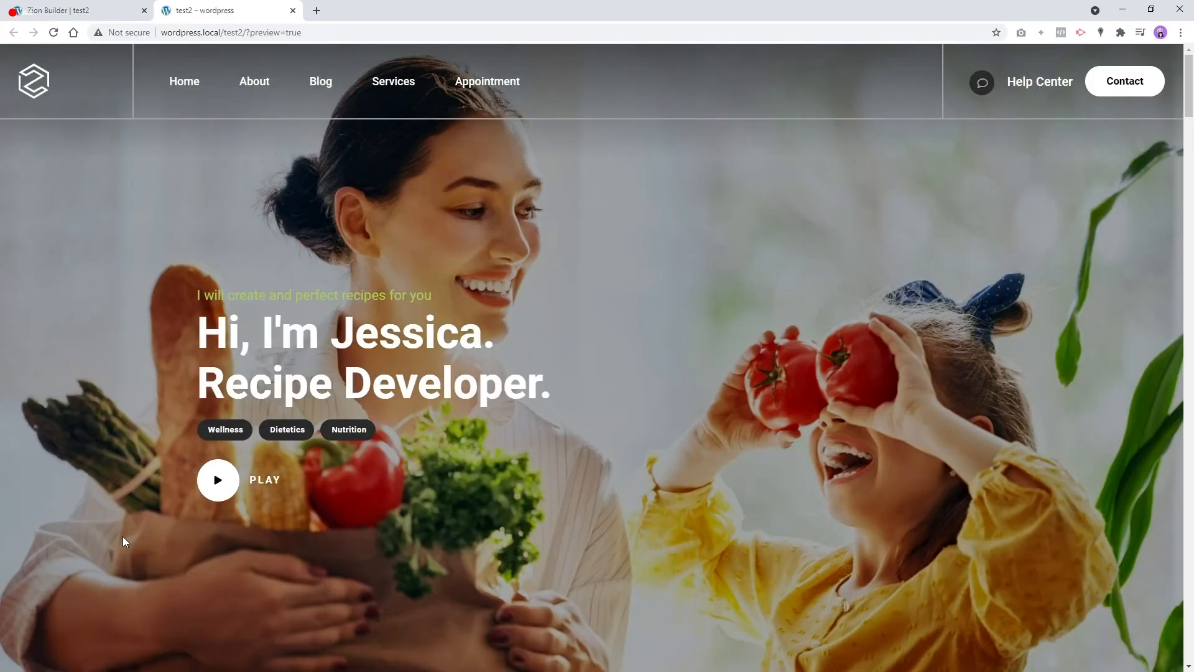
pyautogui.scroll(-7, 121, 536)
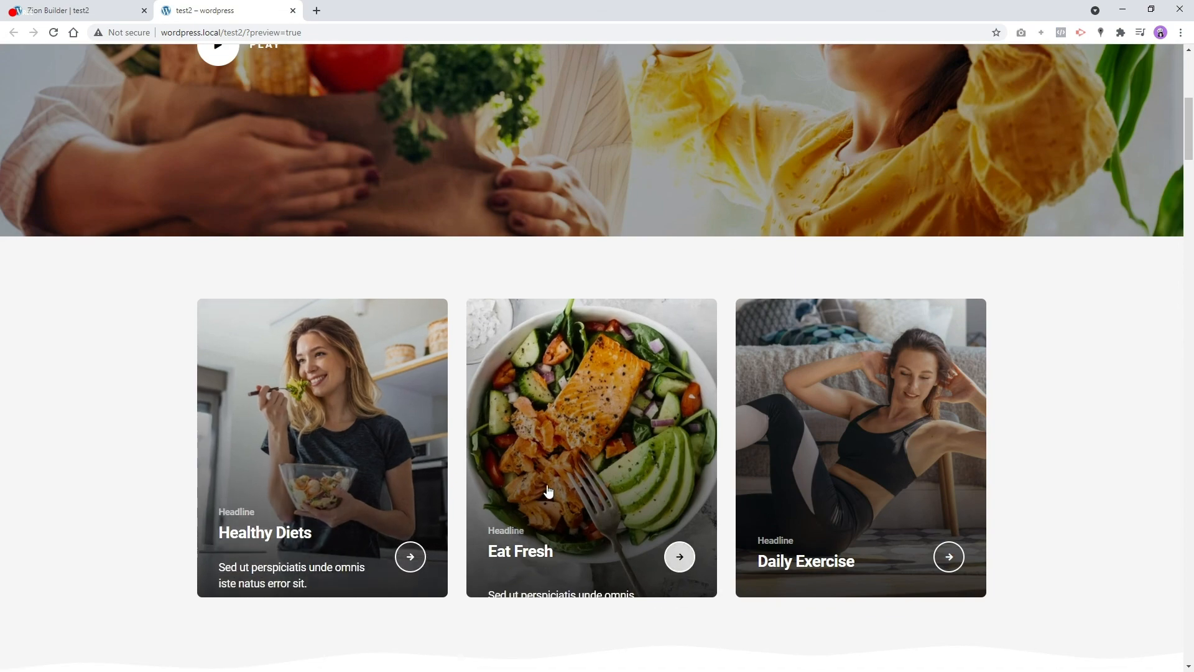
pyautogui.scroll(-4, 472, 491)
pyautogui.scroll(-3, 279, 523)
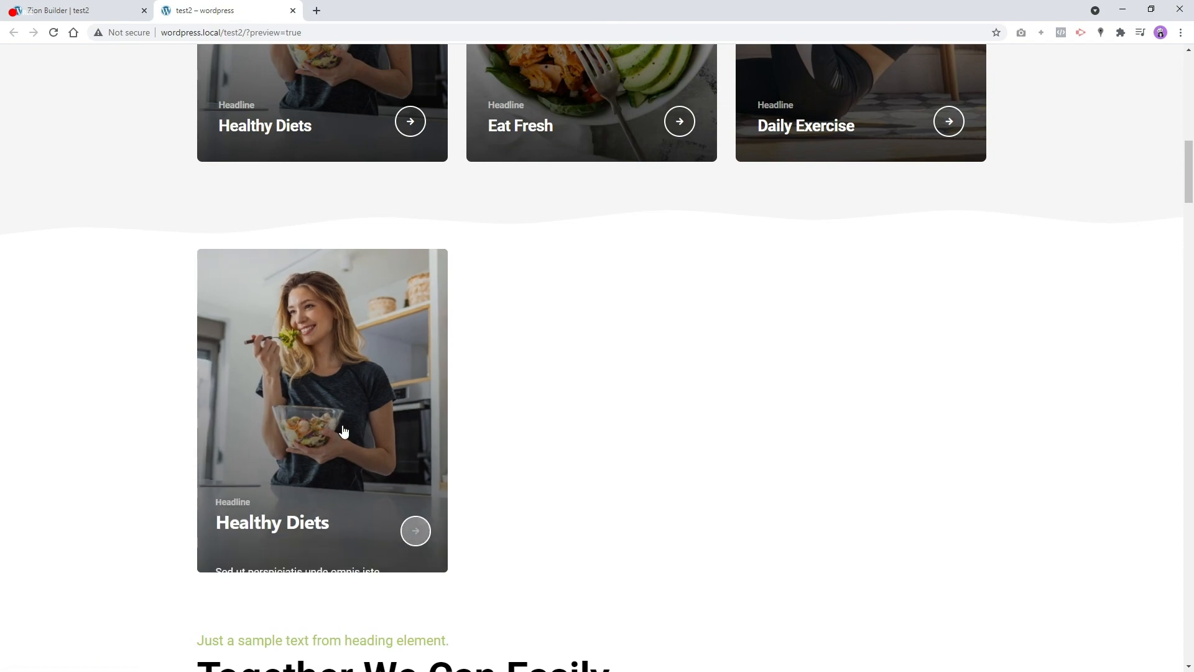
pyautogui.scroll(10, 345, 431)
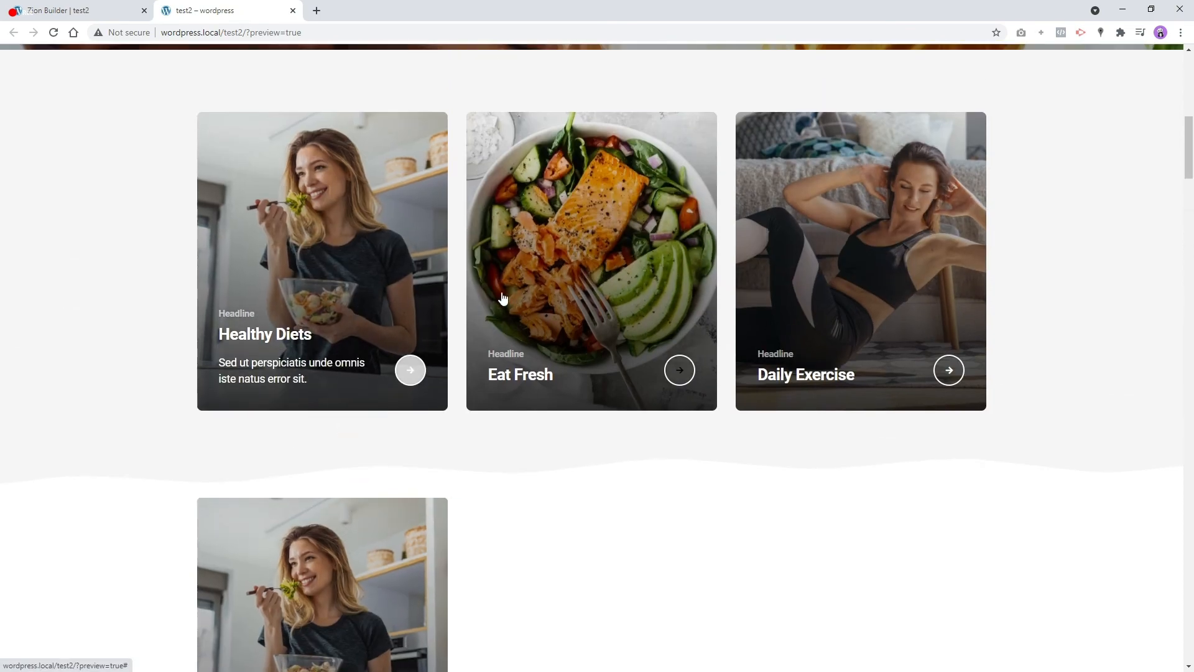
pyautogui.scroll(-11, 1008, 372)
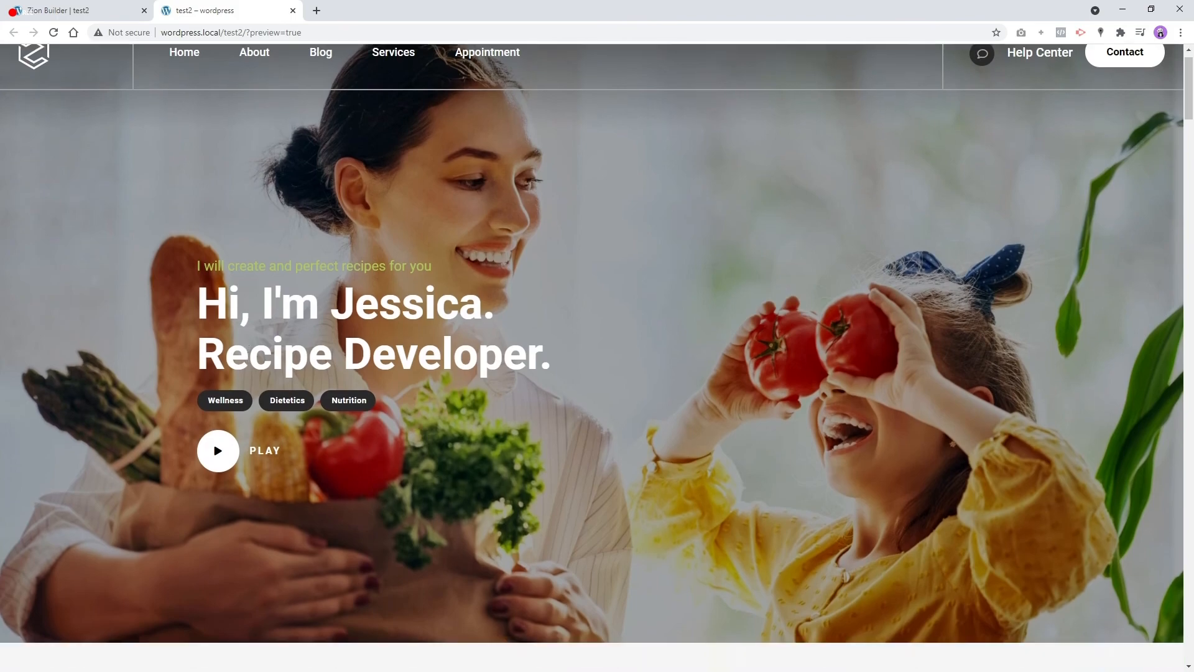
pyautogui.scroll(-20, 252, 380)
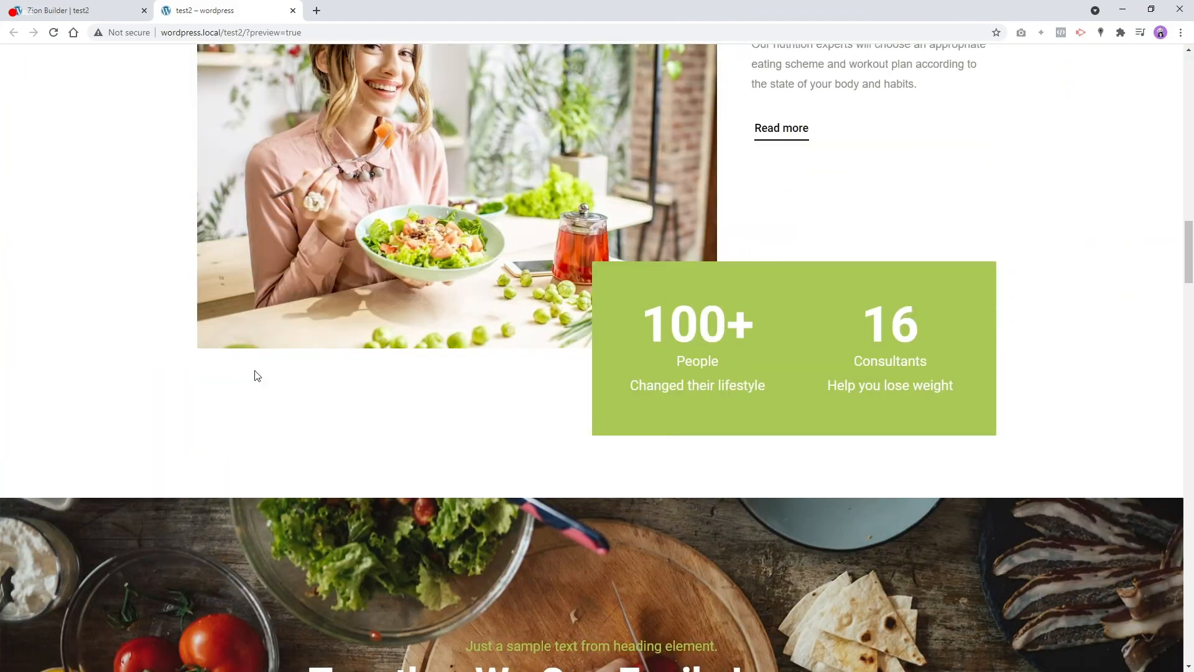
pyautogui.scroll(20, 255, 374)
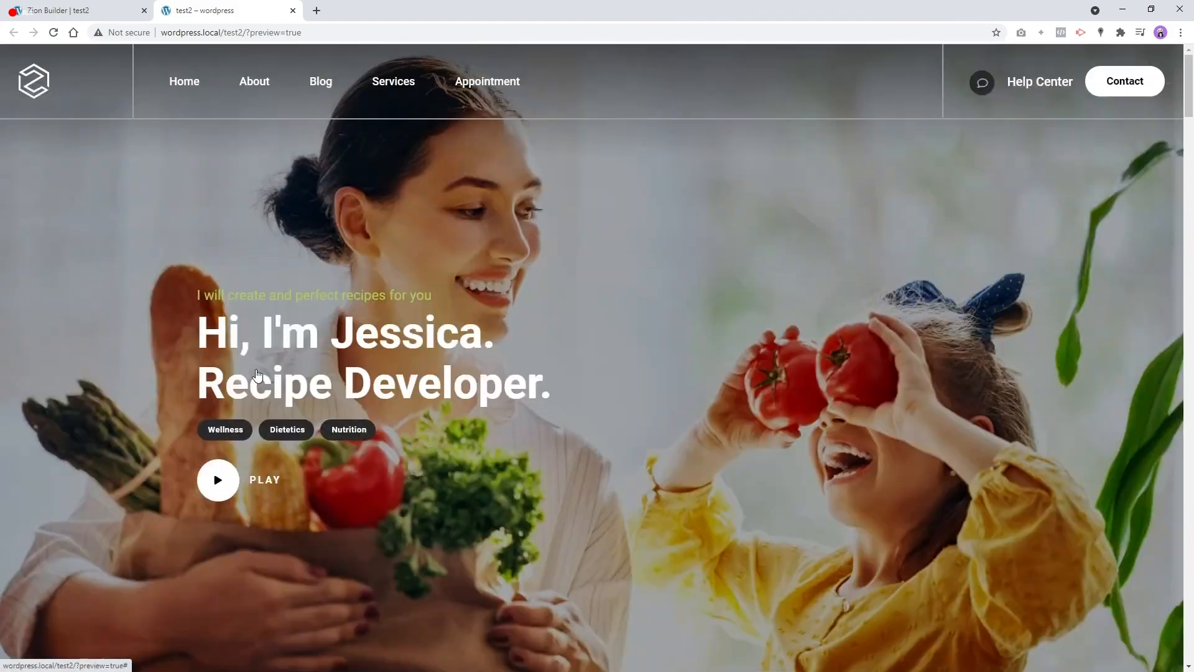
pyautogui.scroll(-8, 420, 362)
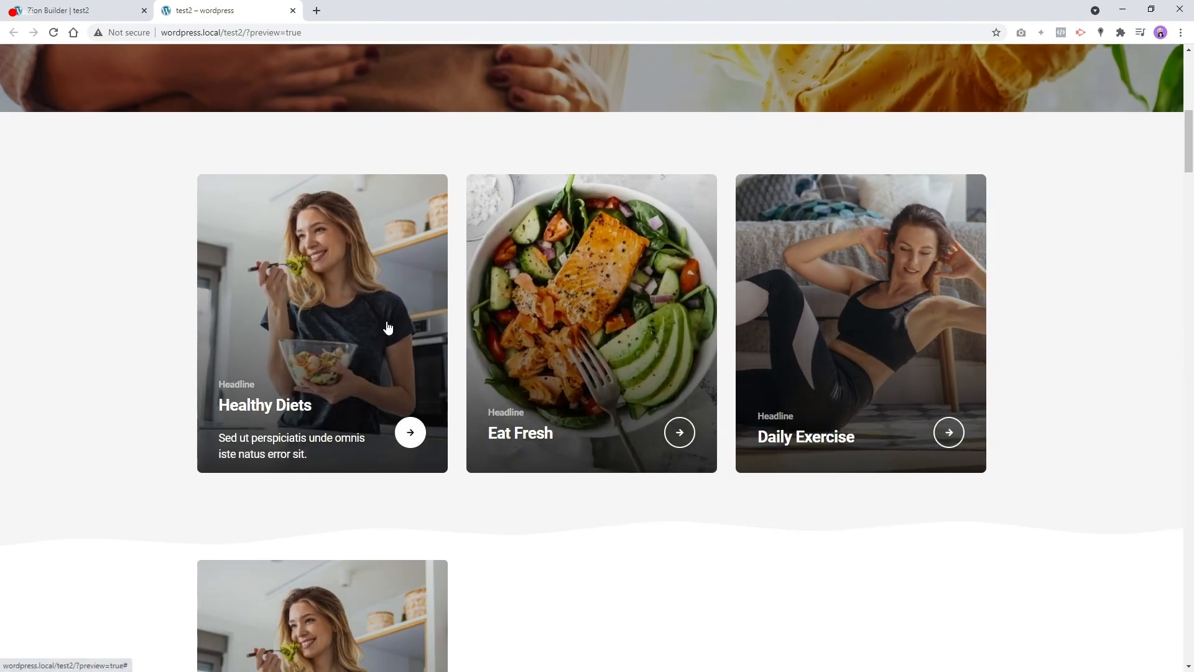
pyautogui.scroll(-4, 773, 392)
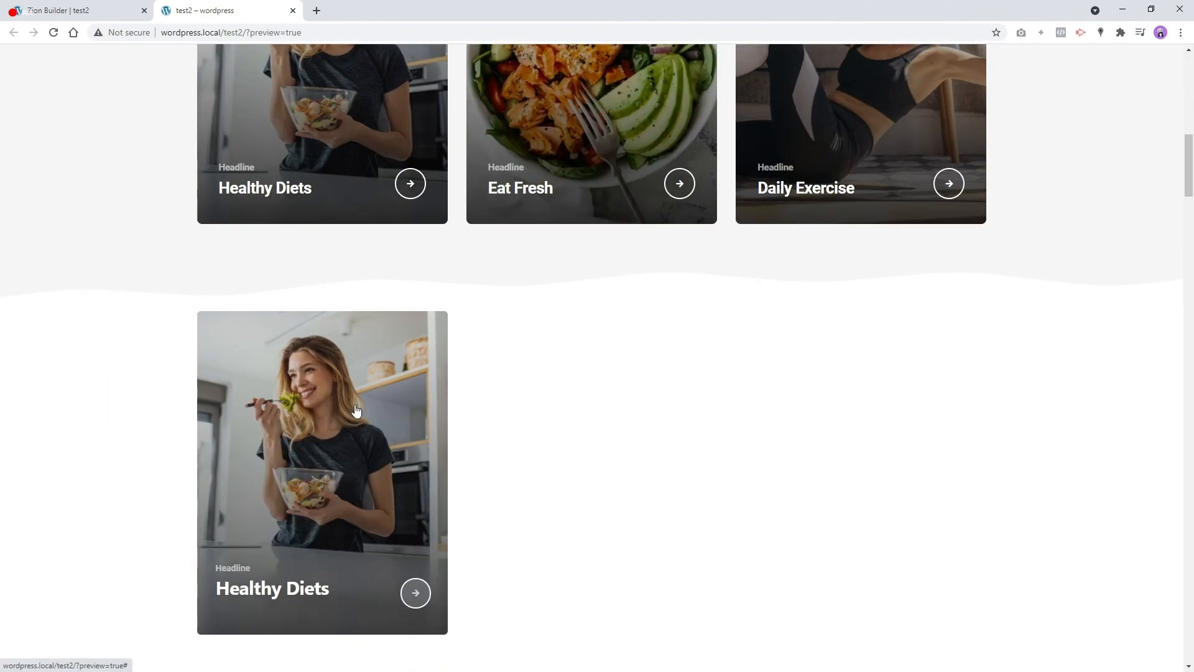
pyautogui.click(293, 11)
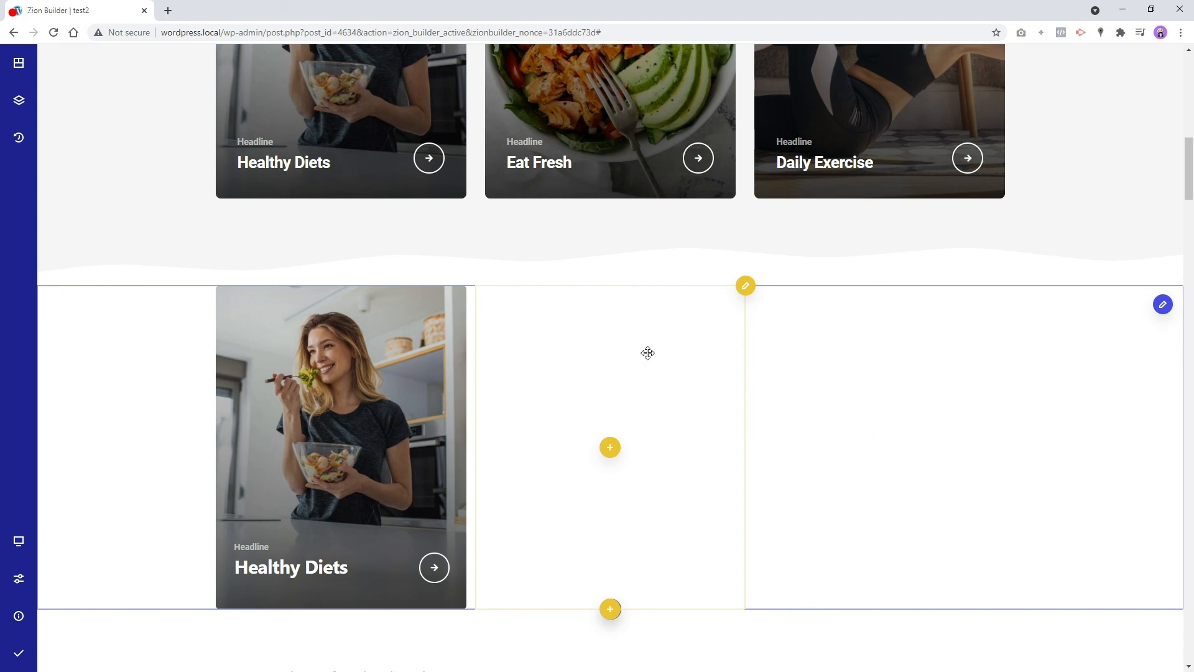
# Remove the empty columns beside the Healthy Diets card and clone the card's column twice to form three cards
pyautogui.click(474, 286)
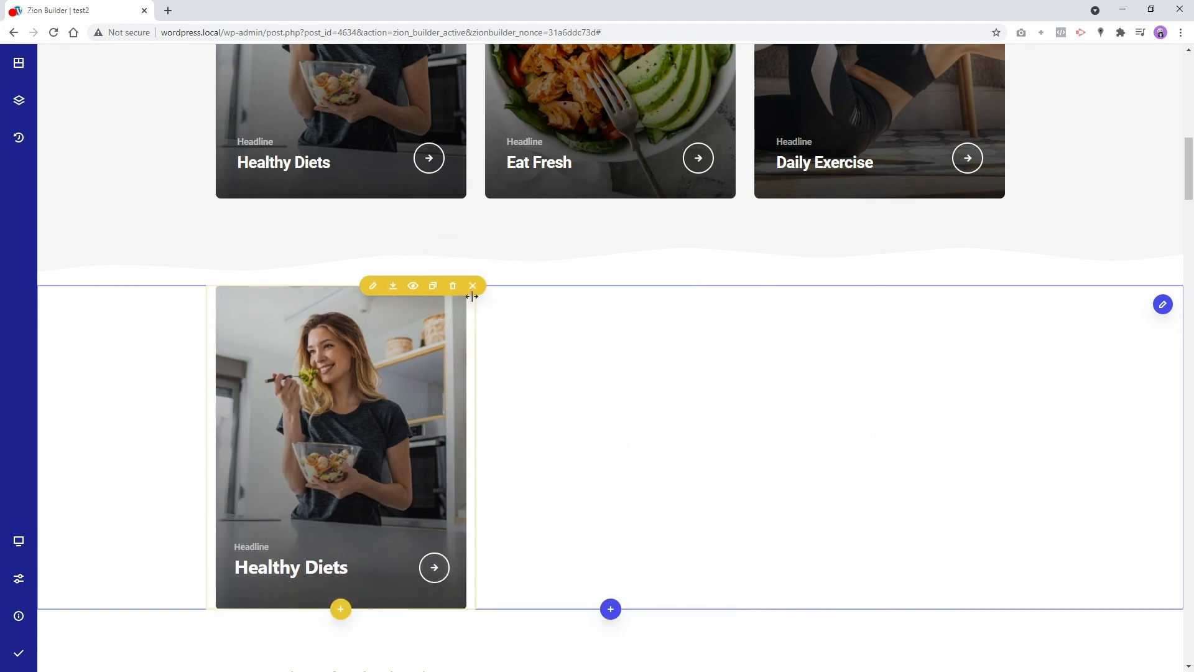
pyautogui.click(433, 286)
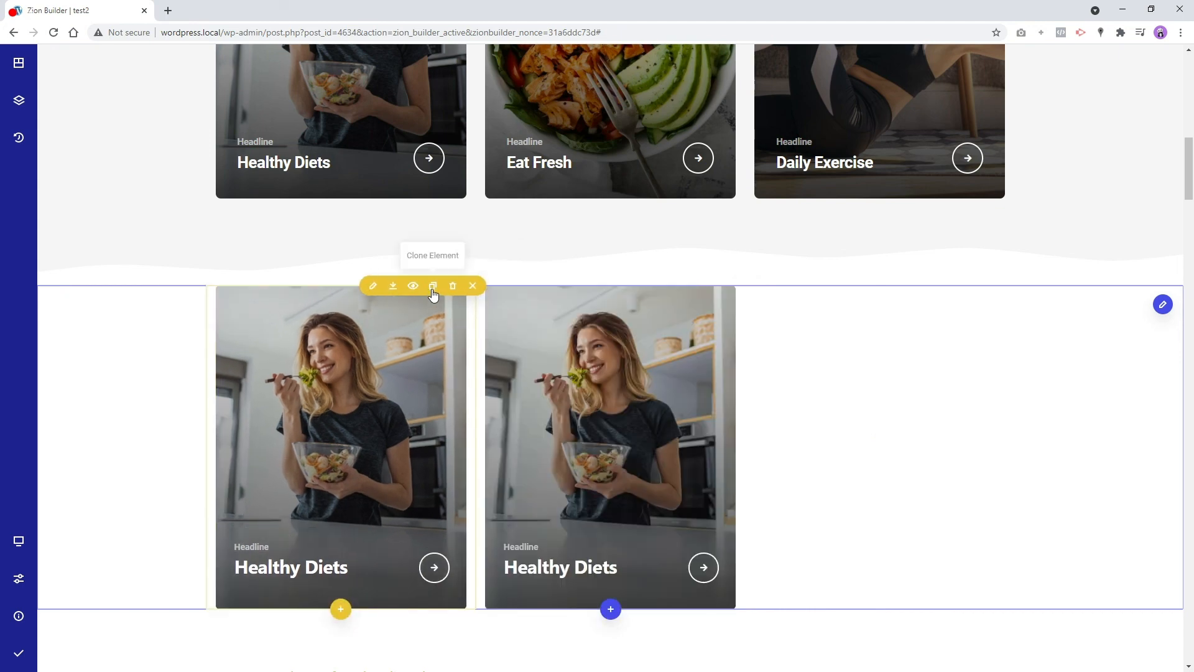
pyautogui.click(433, 286)
# Replace the middle card's background image with vb-treino-iniciantes-scaled.jpg from the media library
pyautogui.rightClick(555, 433)
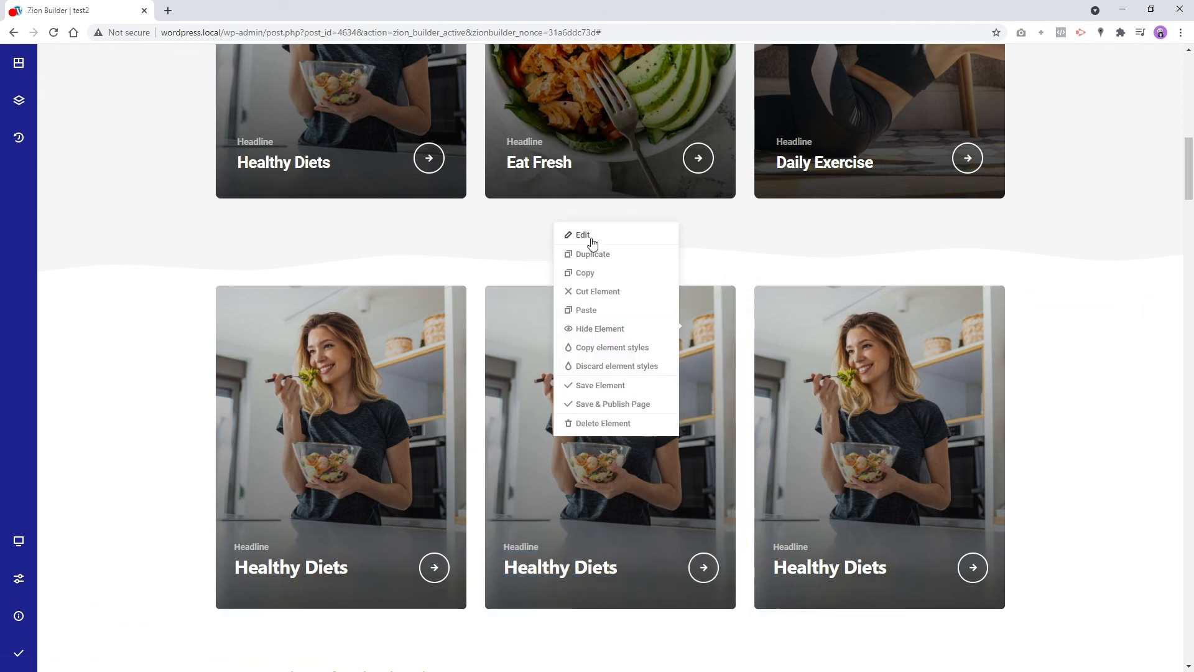
pyautogui.click(589, 236)
pyautogui.click(127, 105)
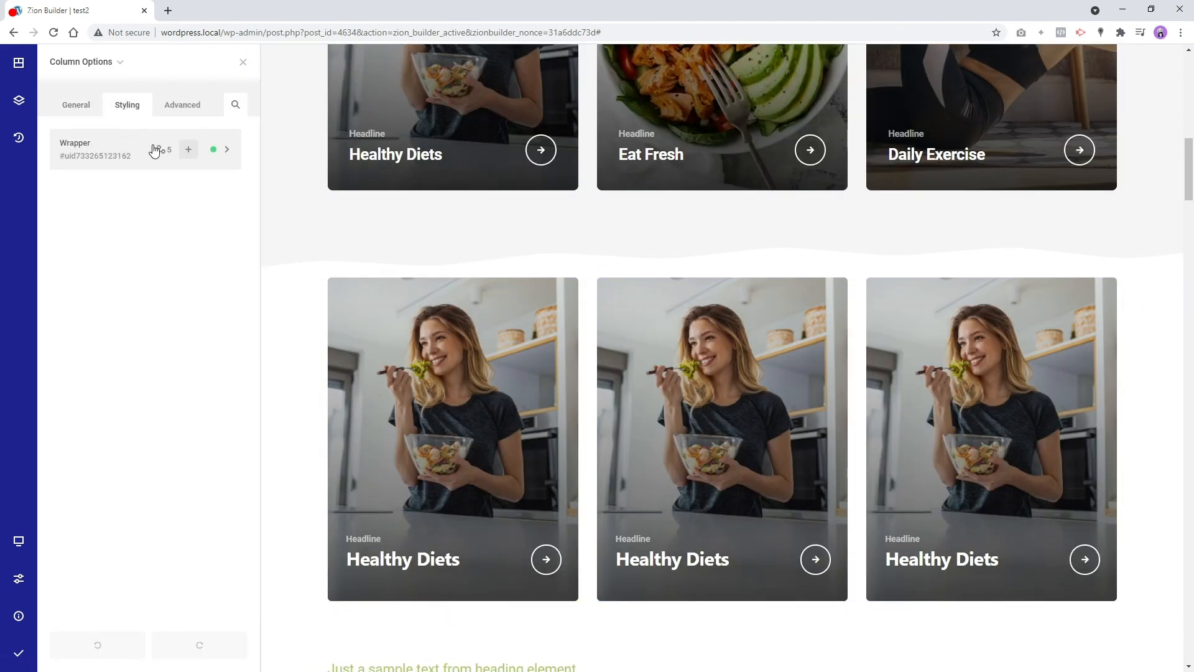
pyautogui.click(122, 155)
pyautogui.click(173, 210)
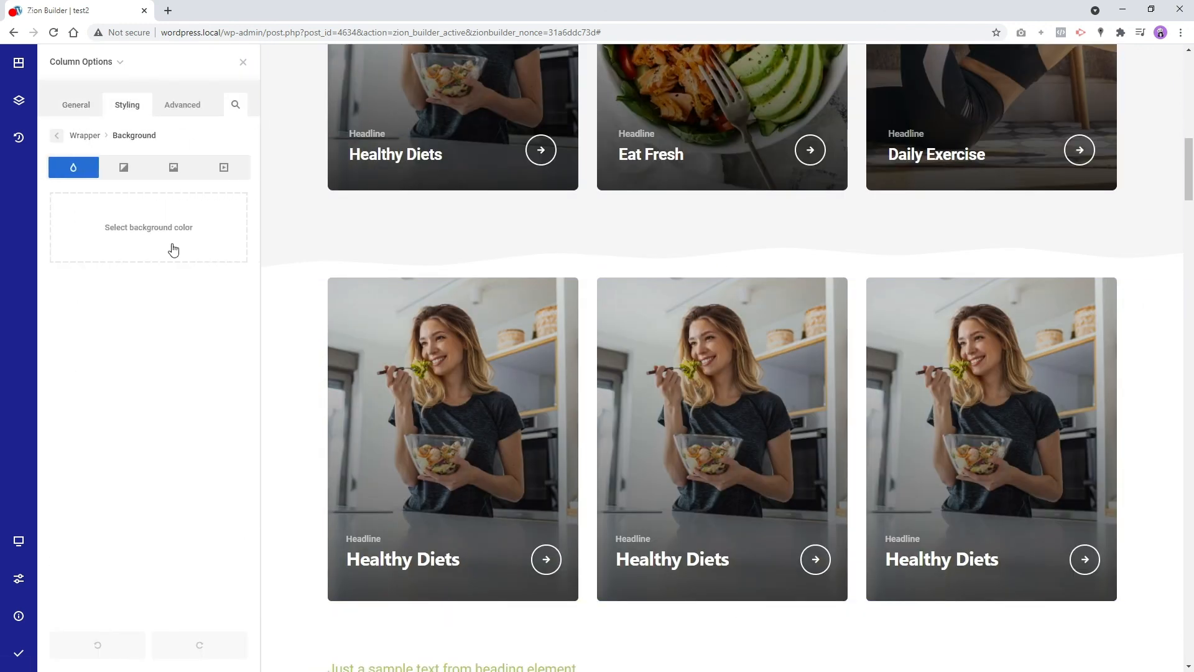
pyautogui.click(173, 168)
pyautogui.click(209, 299)
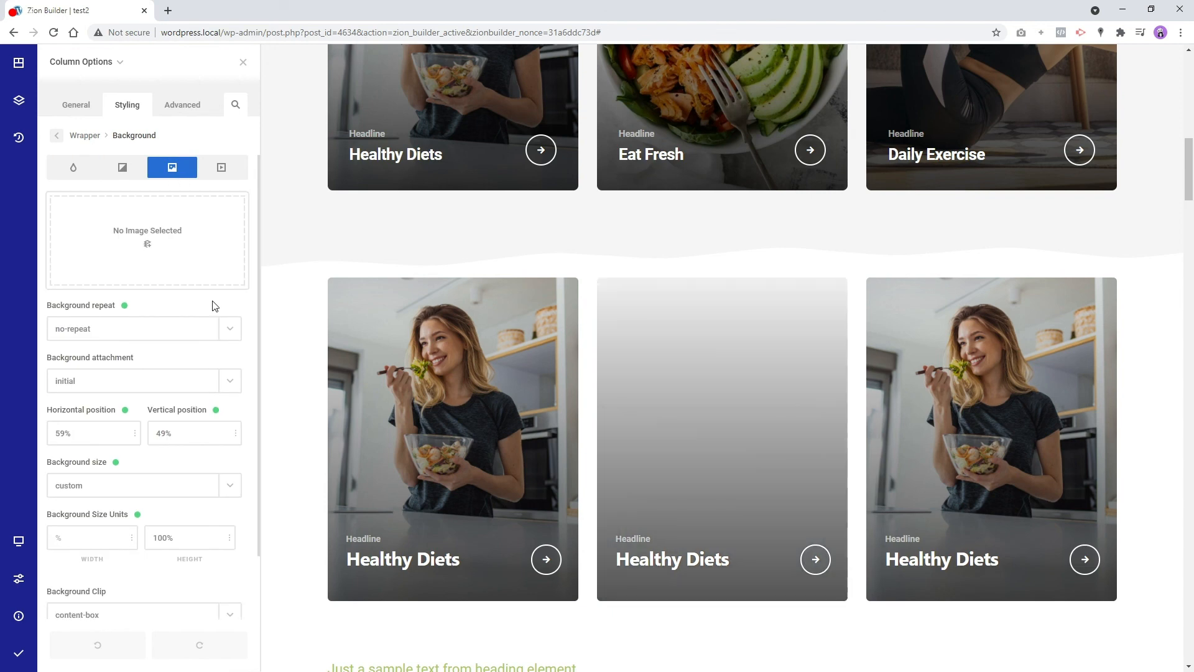
pyautogui.click(171, 235)
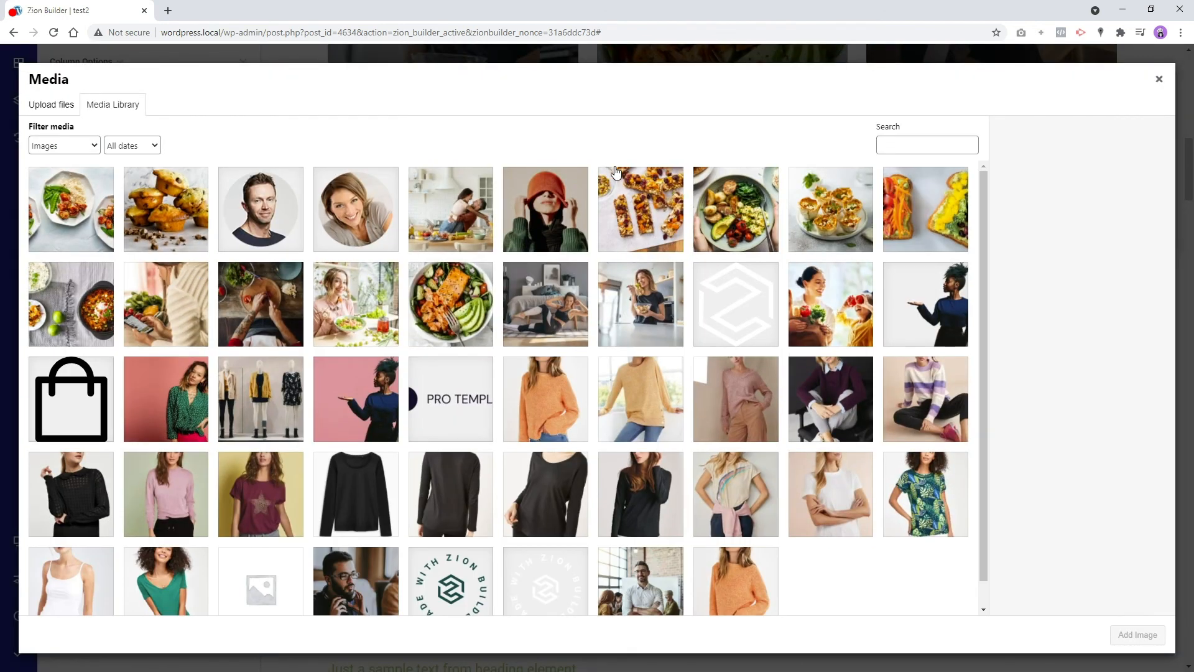
pyautogui.click(553, 321)
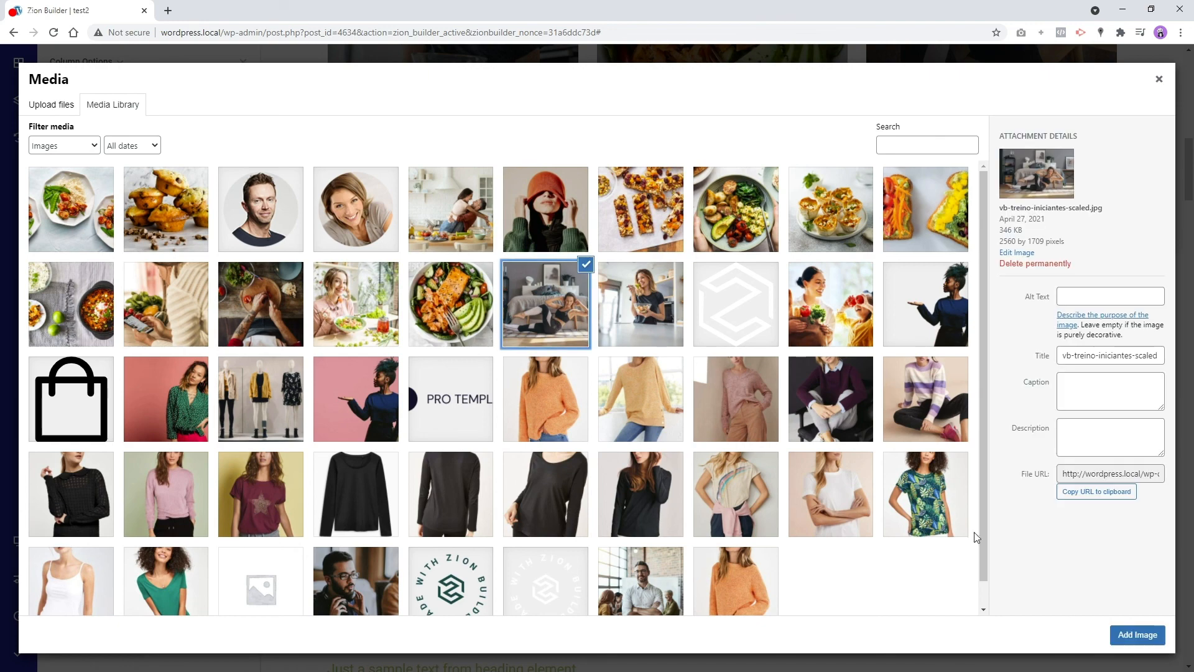
pyautogui.click(1135, 635)
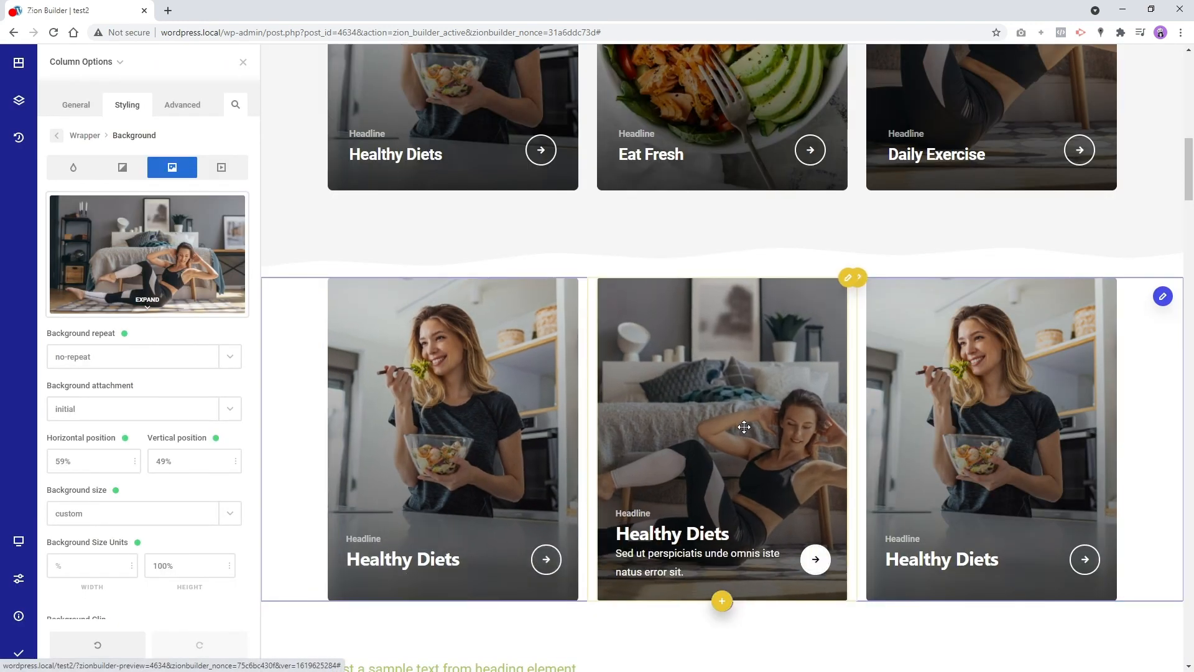
# Replace the third card's background image with the salmon and avocado bowl photo from the media library and close the column options
pyautogui.rightClick(881, 235)
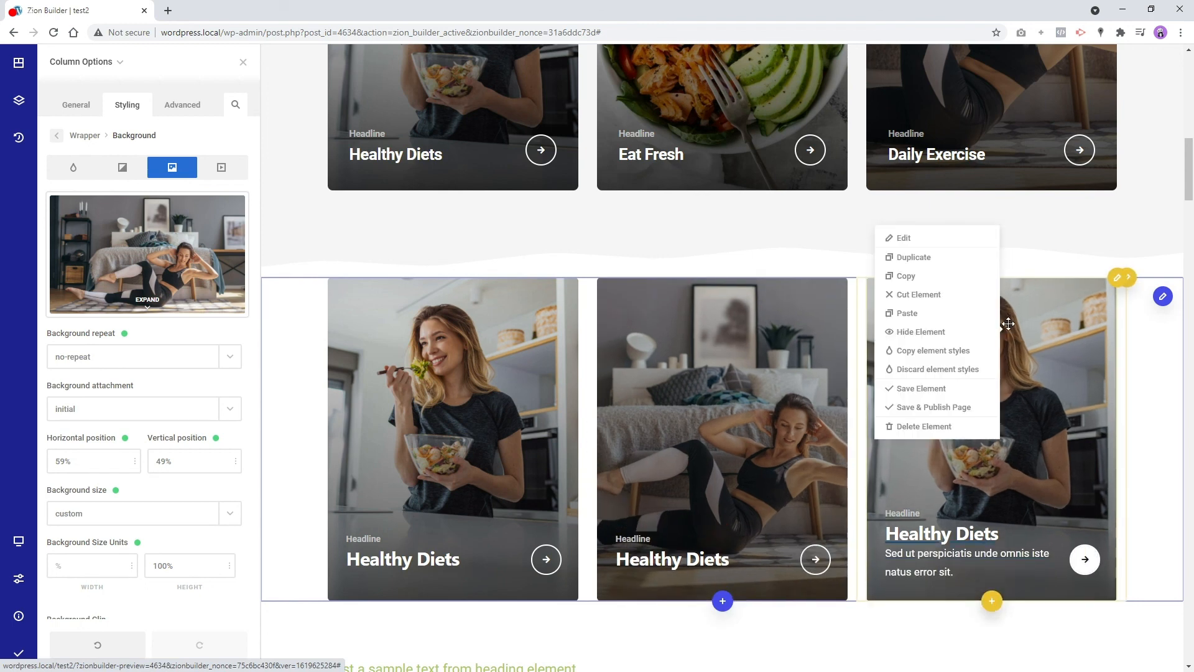
pyautogui.click(908, 240)
pyautogui.click(120, 105)
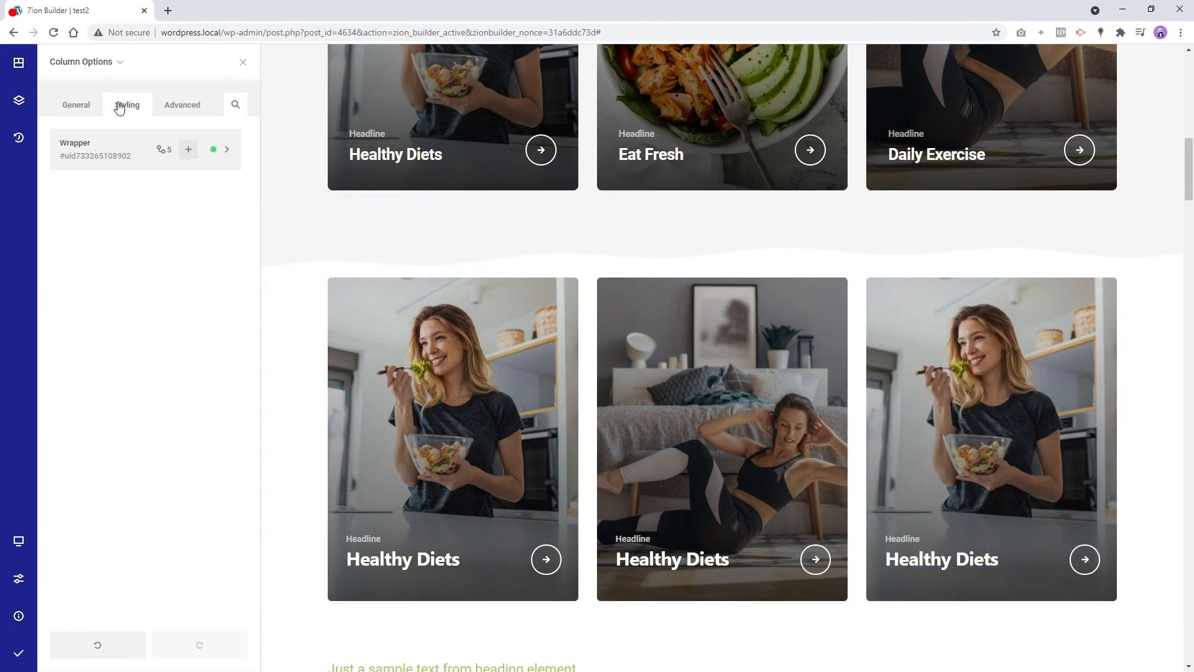
pyautogui.click(132, 154)
pyautogui.click(155, 216)
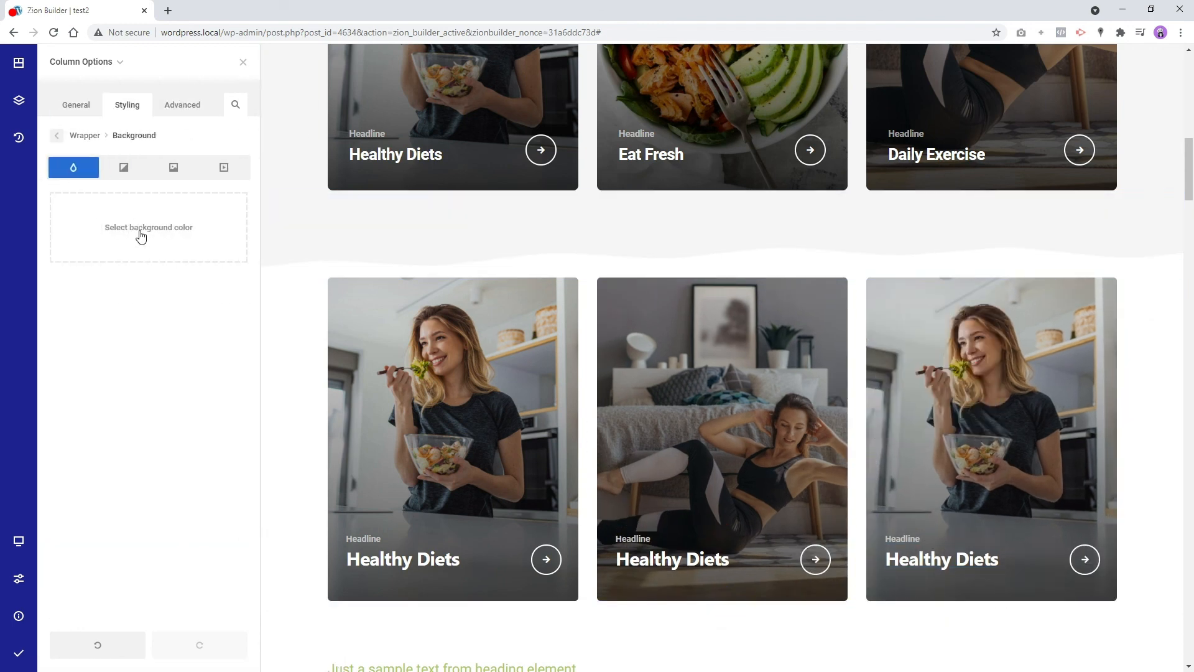
pyautogui.click(168, 179)
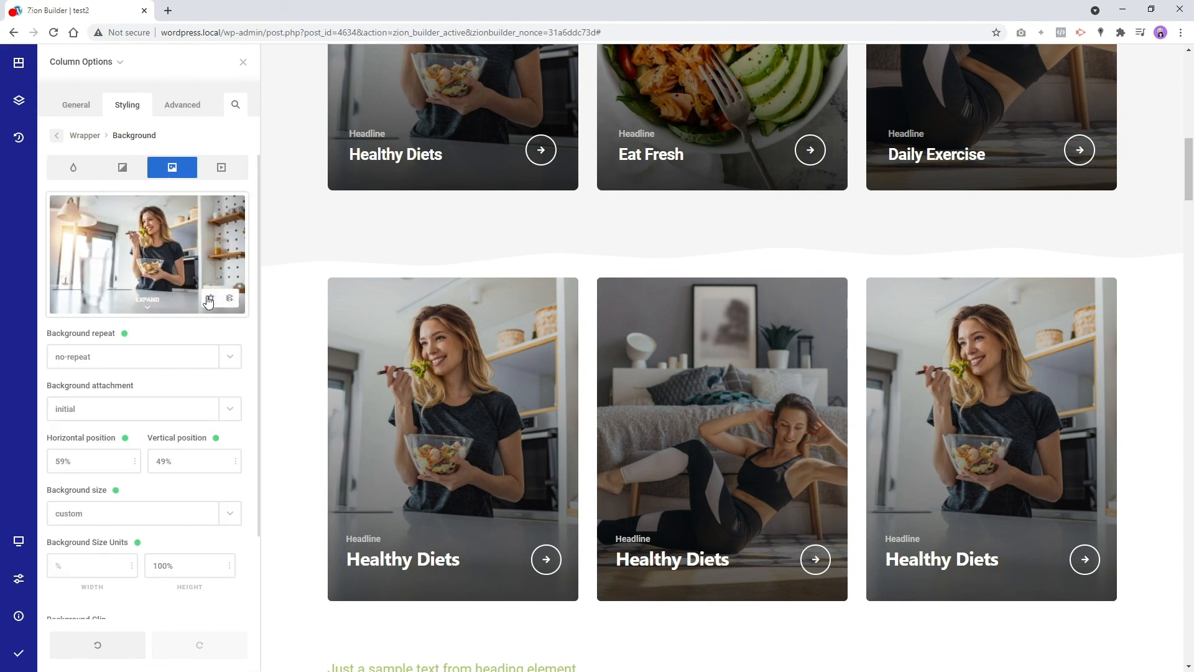
pyautogui.click(208, 300)
pyautogui.click(147, 237)
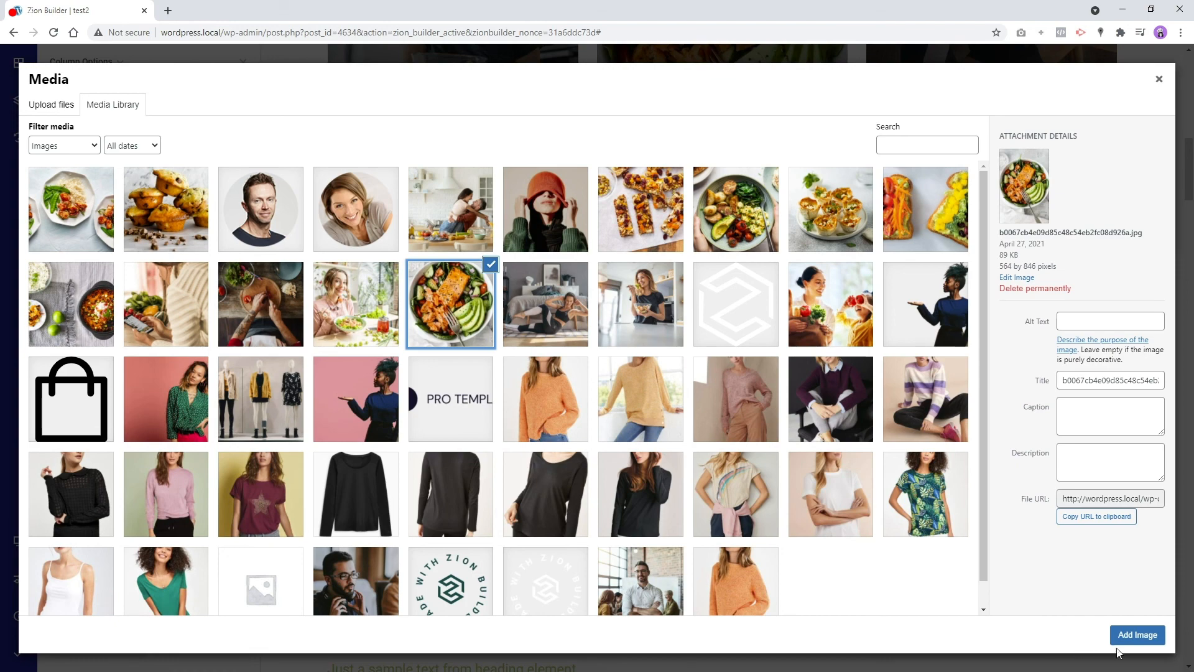
pyautogui.click(1120, 640)
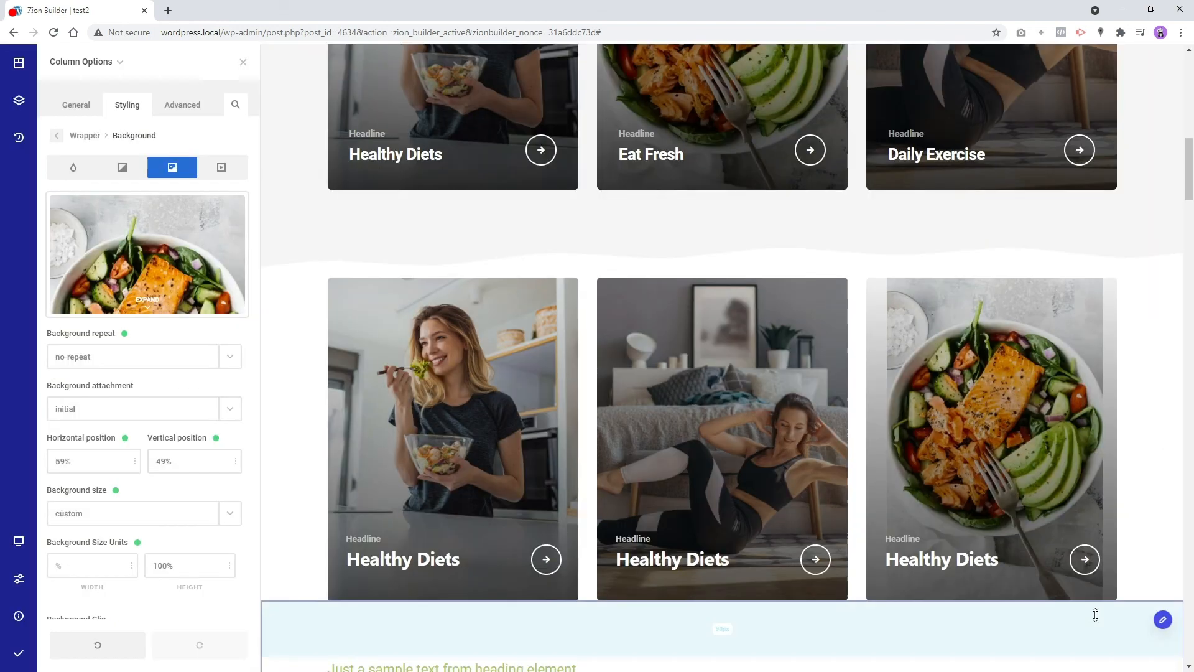
pyautogui.click(243, 63)
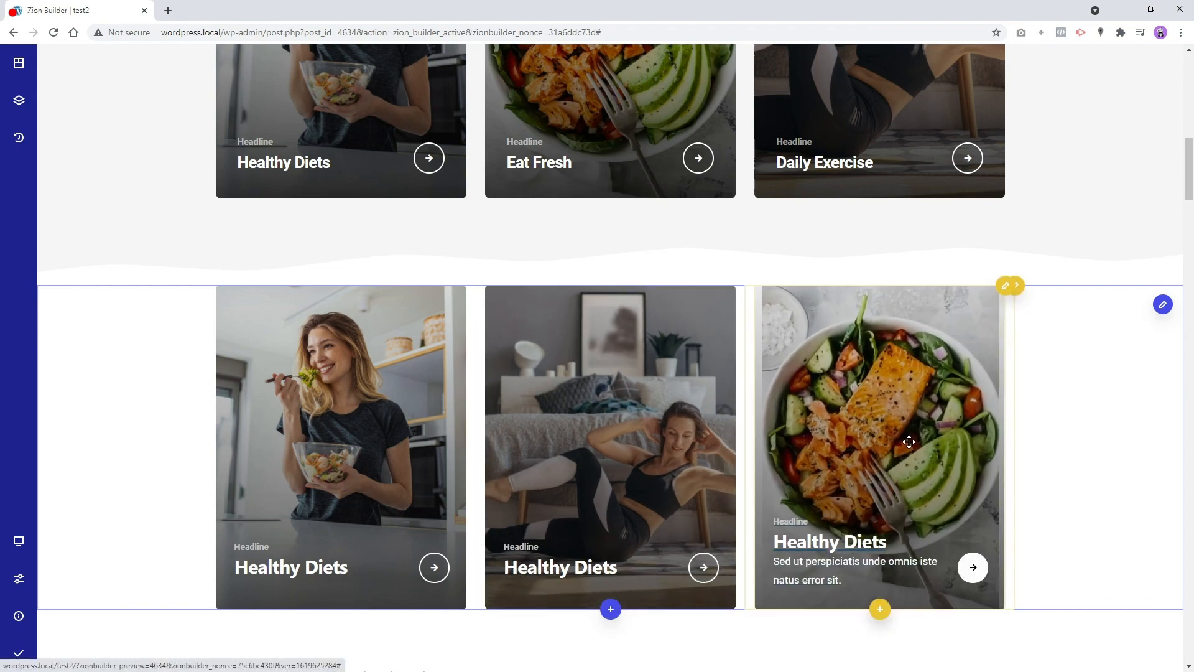
# Set the third card's custom background height to 122% in its default state so the bowl photo fills the card
pyautogui.rightClick(870, 360)
pyautogui.click(809, 347)
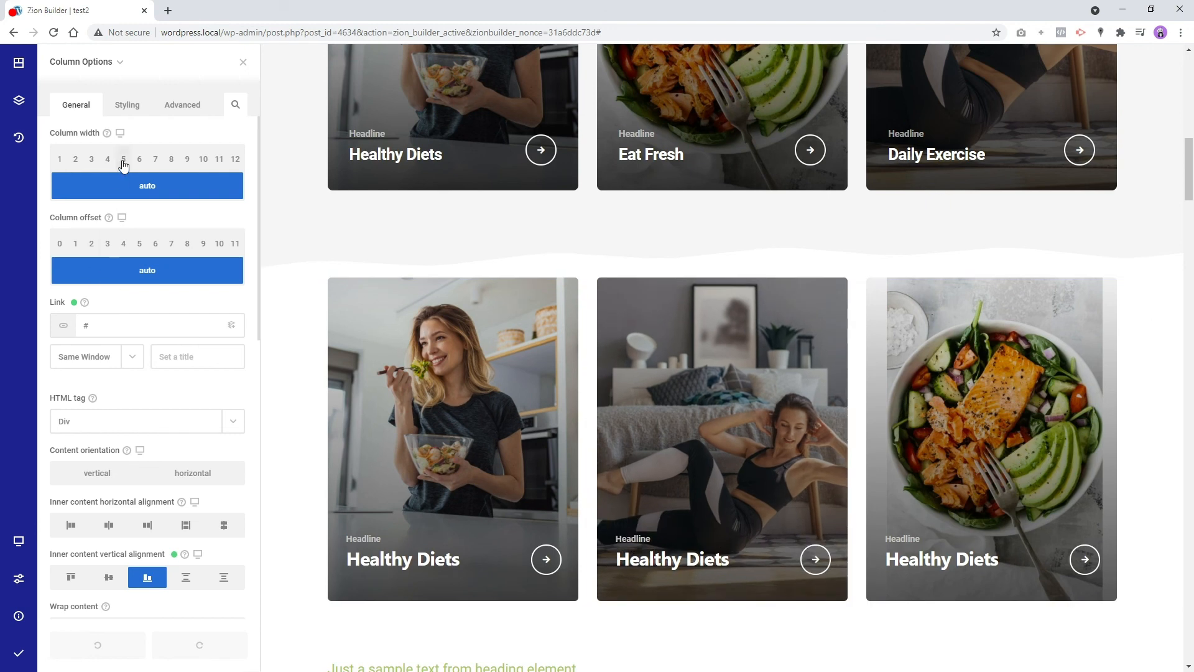
pyautogui.click(128, 111)
pyautogui.click(129, 154)
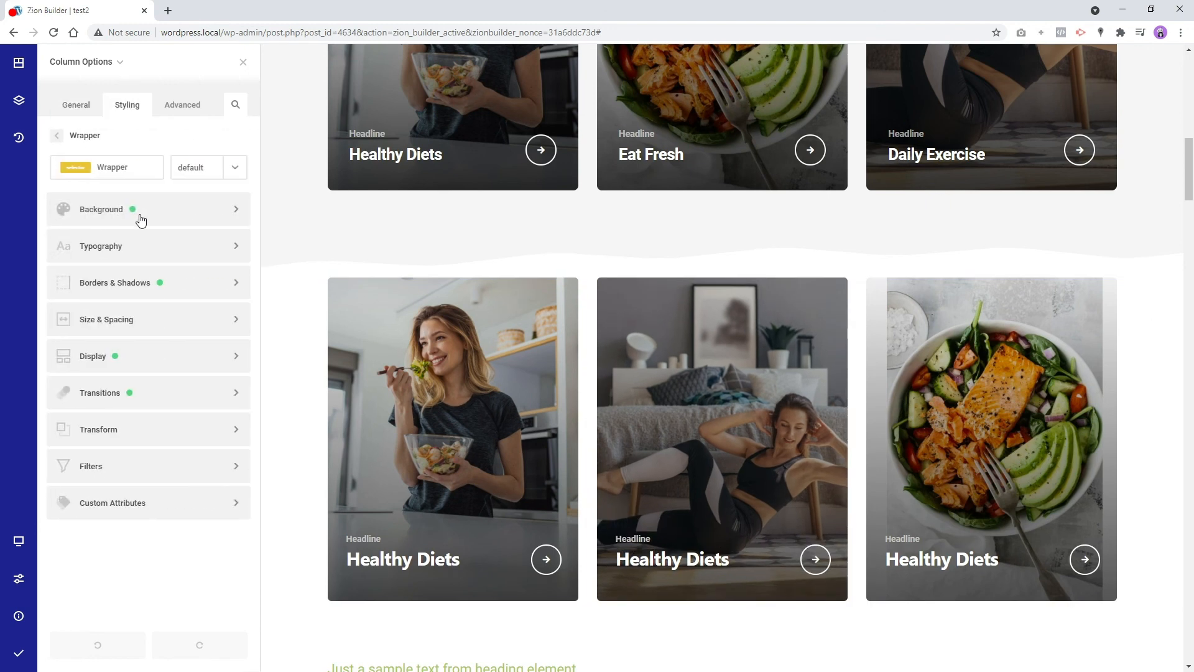
pyautogui.click(174, 214)
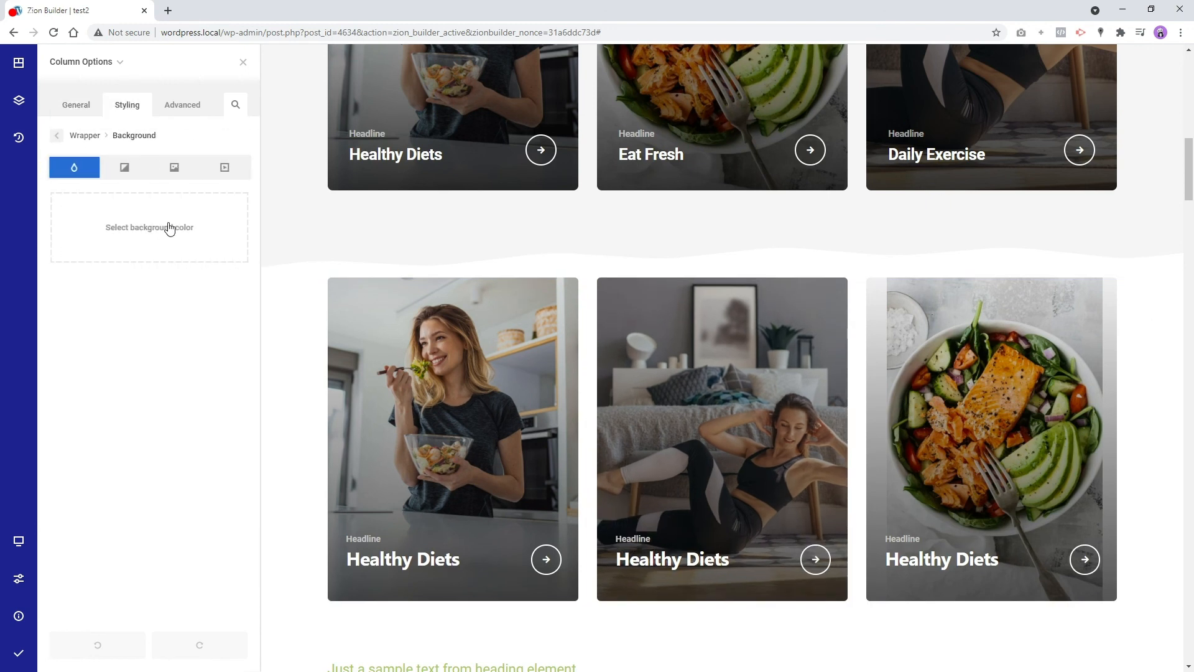
pyautogui.click(175, 169)
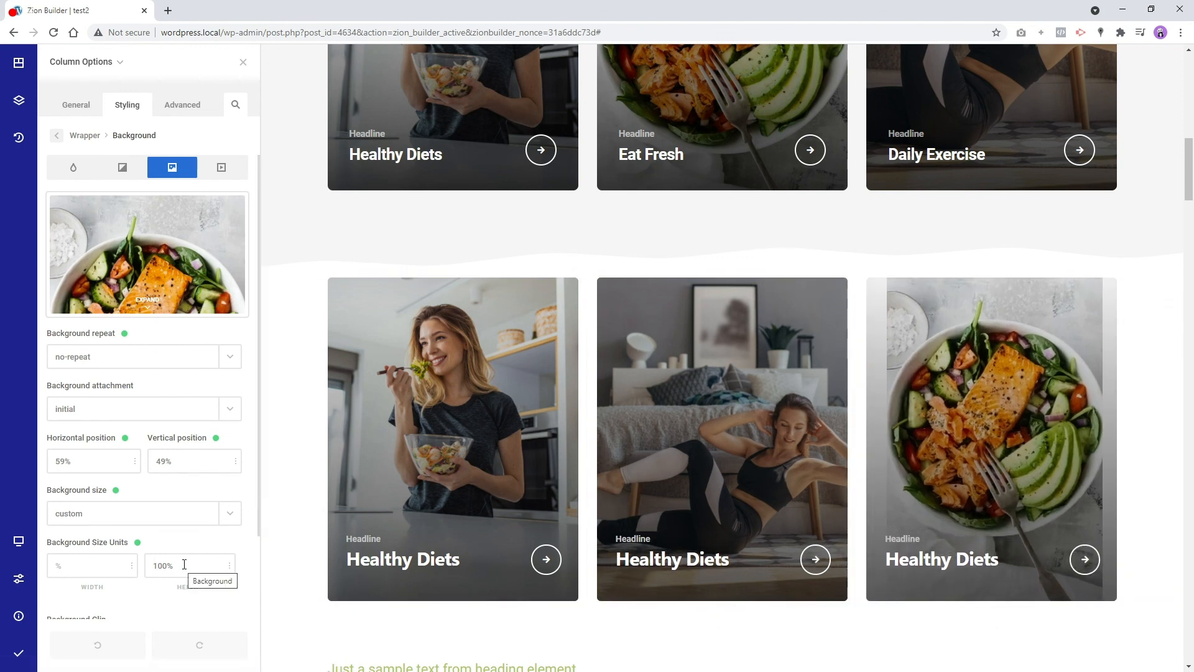
pyautogui.moveTo(185, 567); pyautogui.dragTo(189, 555)
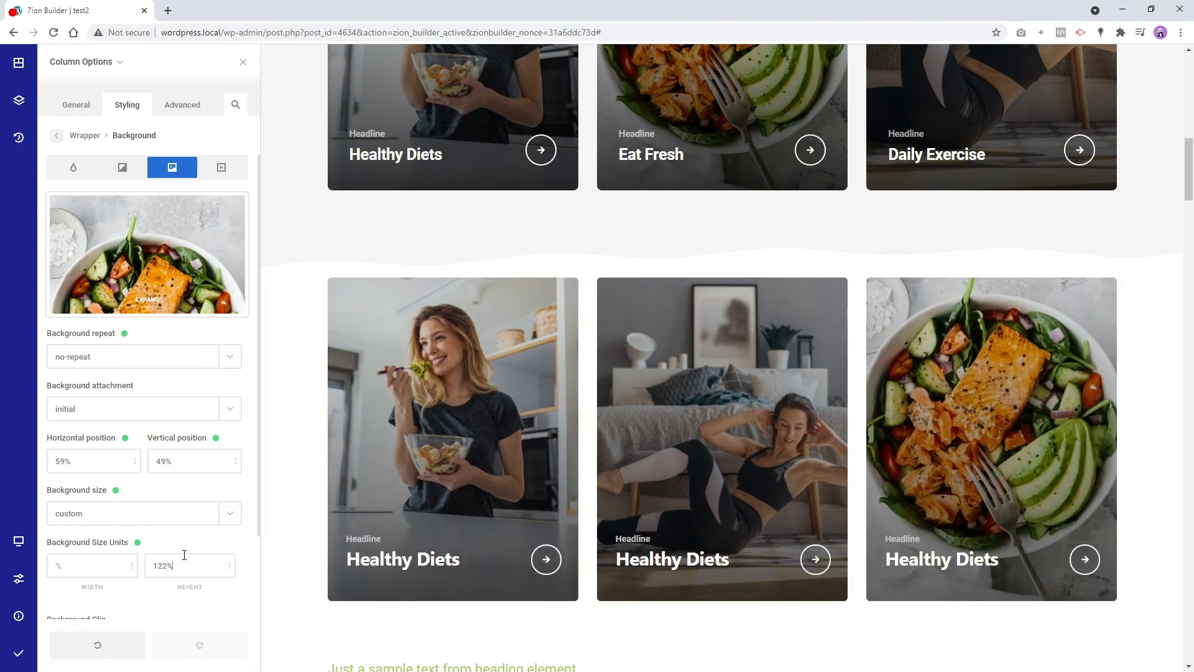
# Review the third card's hover-state background image settings against its hover motion and close the column options
pyautogui.click(57, 136)
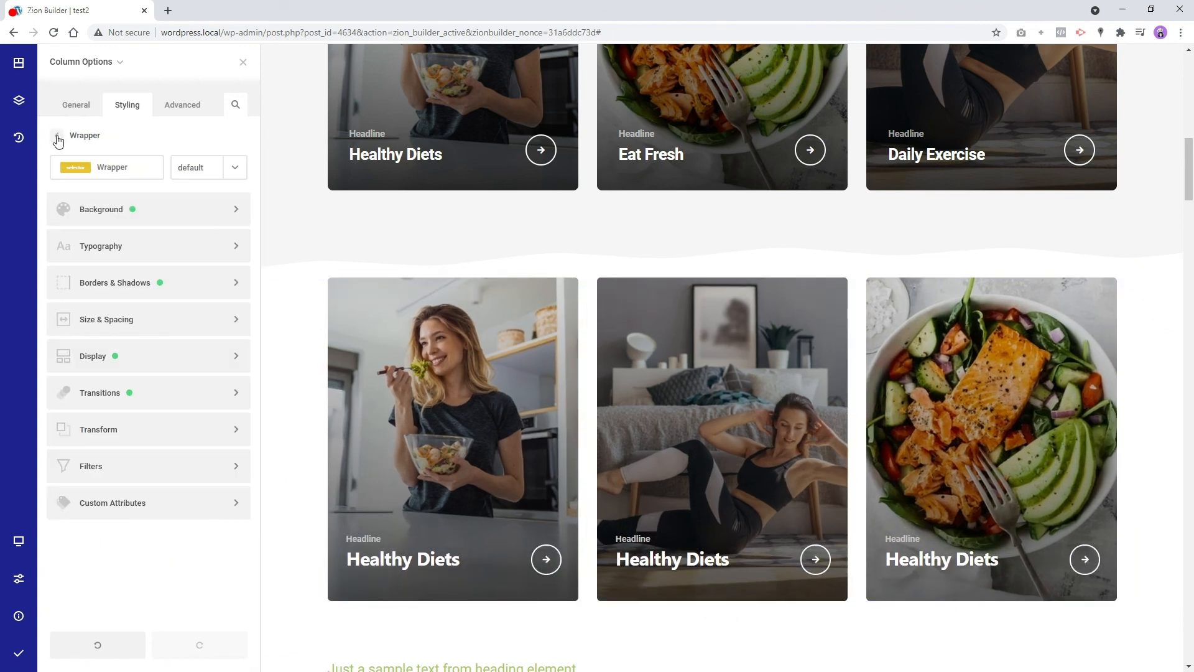
pyautogui.click(193, 173)
pyautogui.click(193, 211)
pyautogui.click(156, 212)
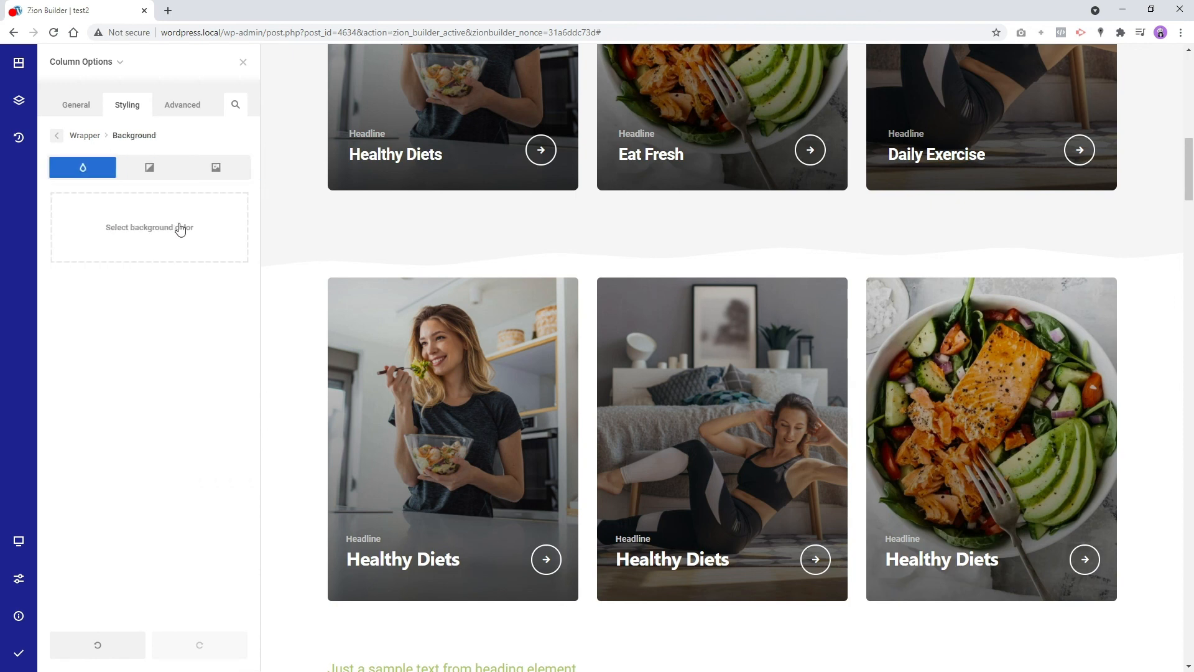
pyautogui.click(214, 168)
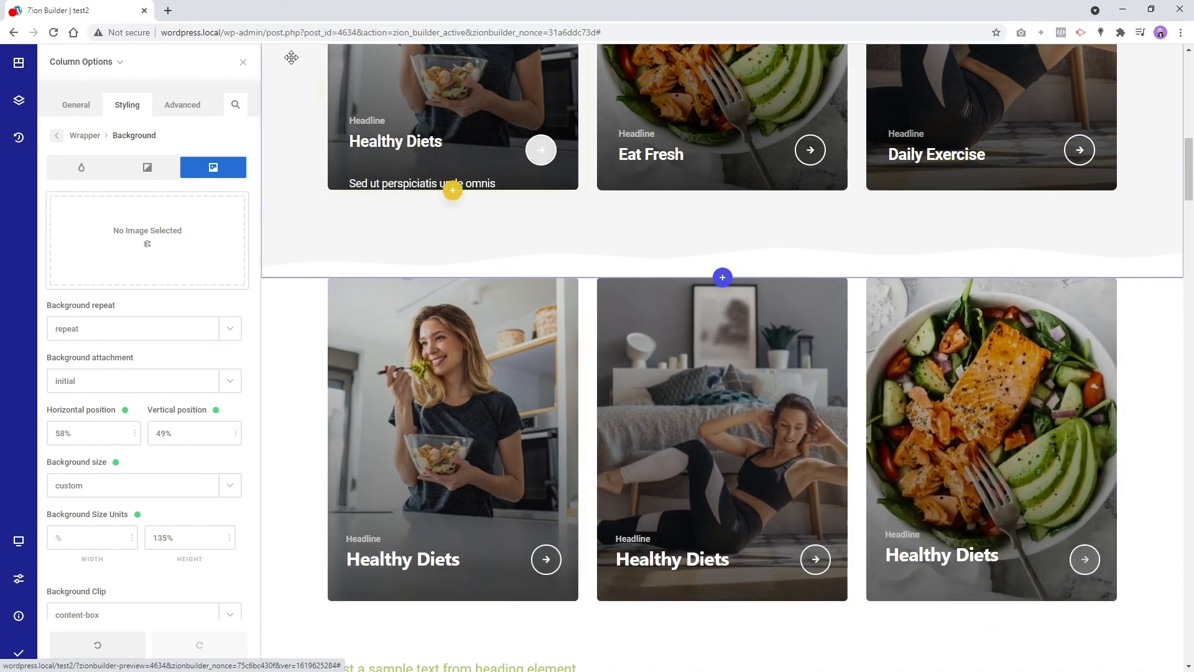
pyautogui.click(243, 62)
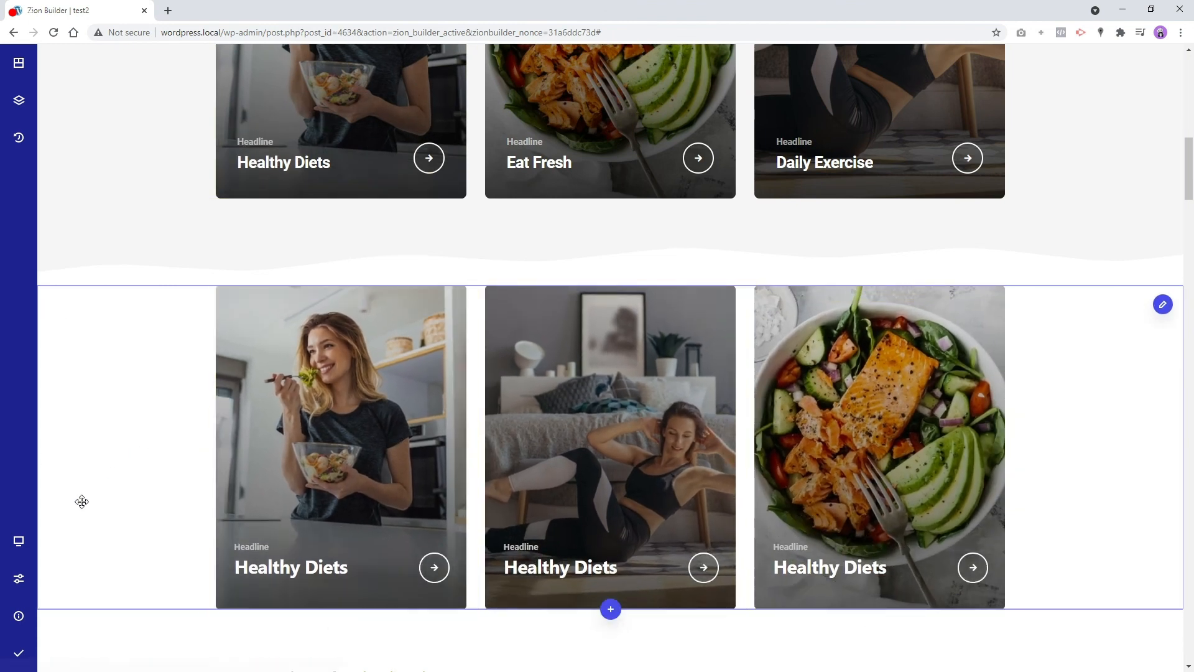
# Save and publish the page, then preview it to check the hover motion of the three new cards
pyautogui.moveTo(19, 656)
pyautogui.click(68, 662)
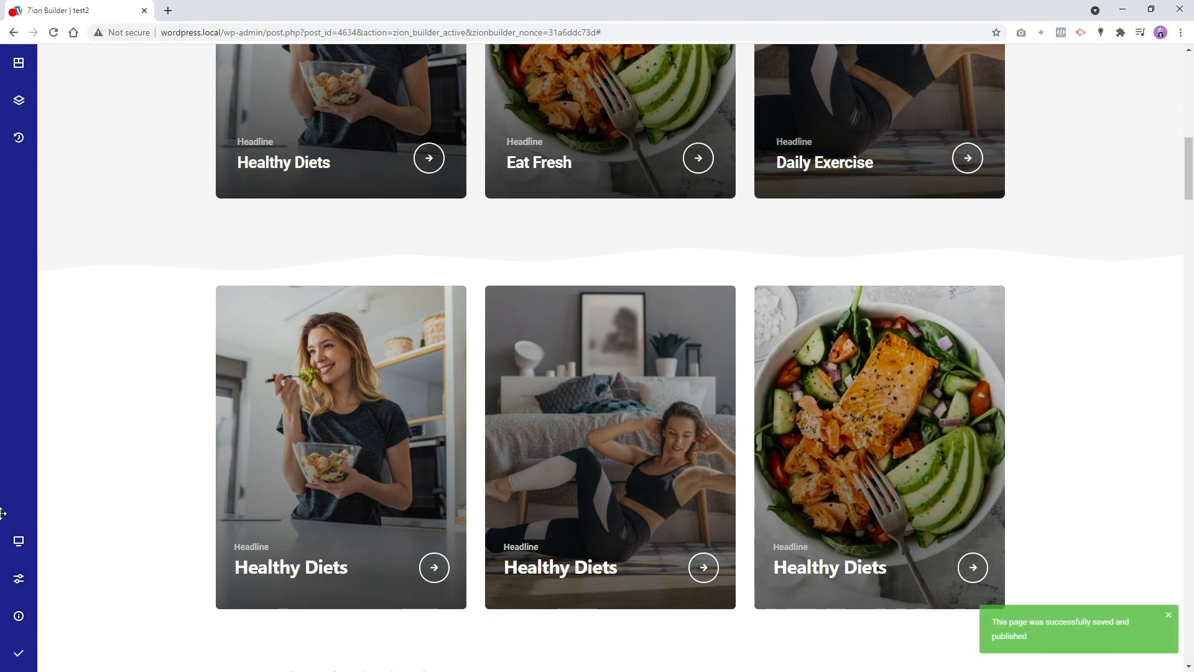
pyautogui.moveTo(19, 615)
pyautogui.click(68, 627)
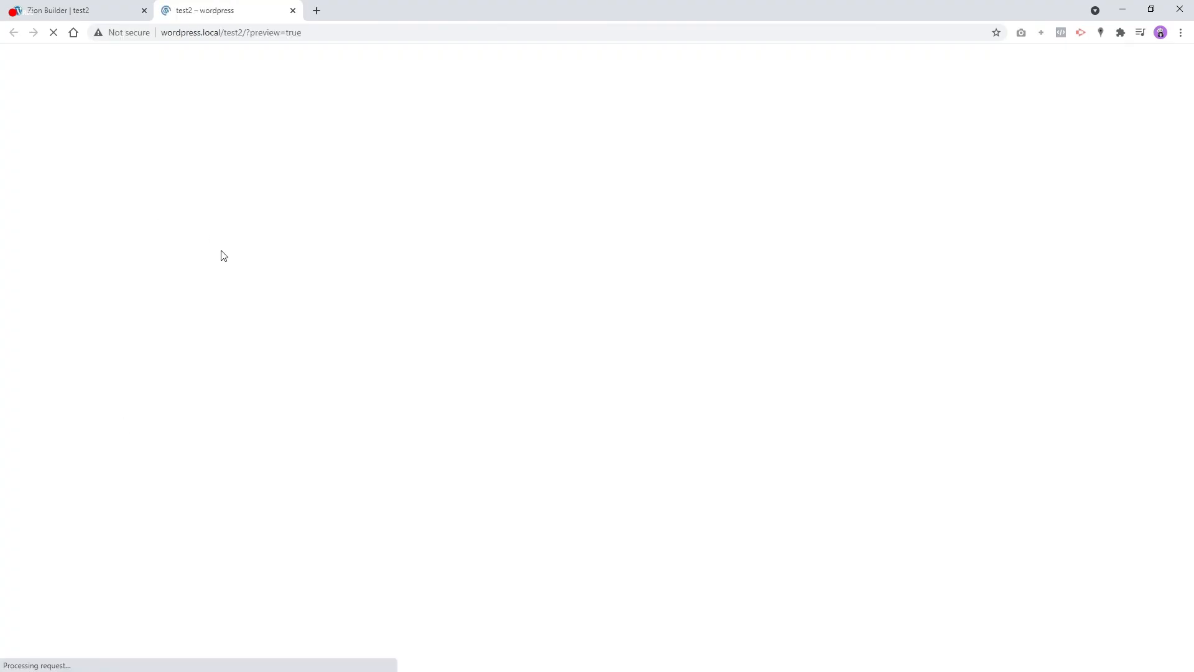
pyautogui.scroll(-10, 222, 287)
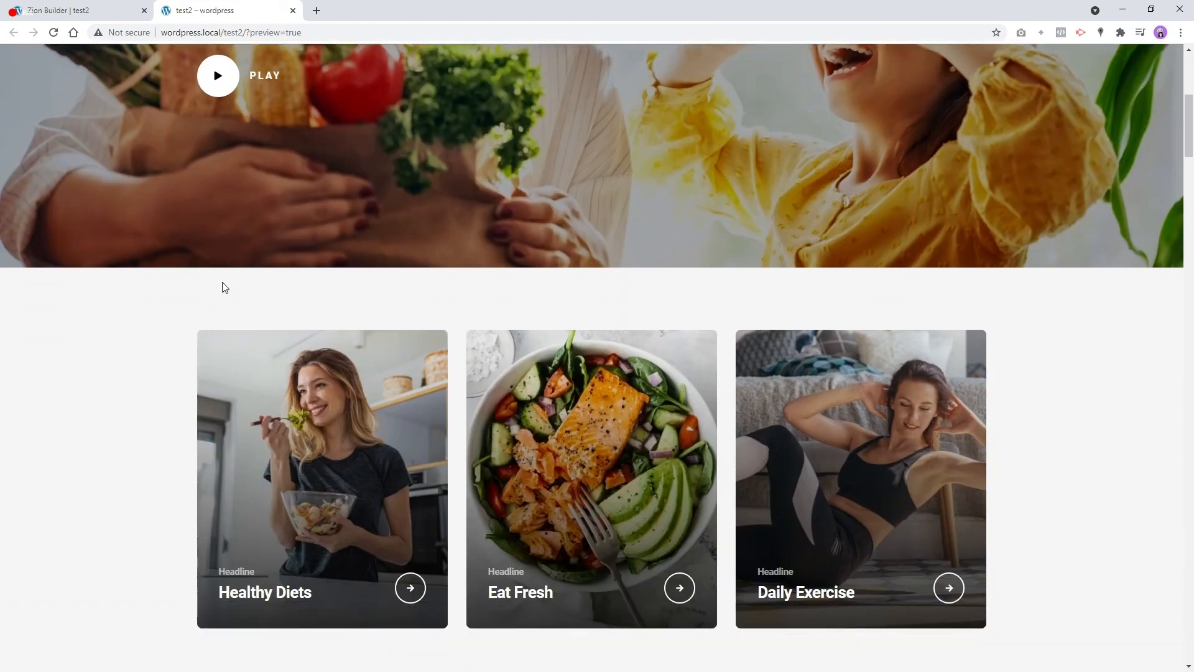
pyautogui.scroll(-4, 776, 280)
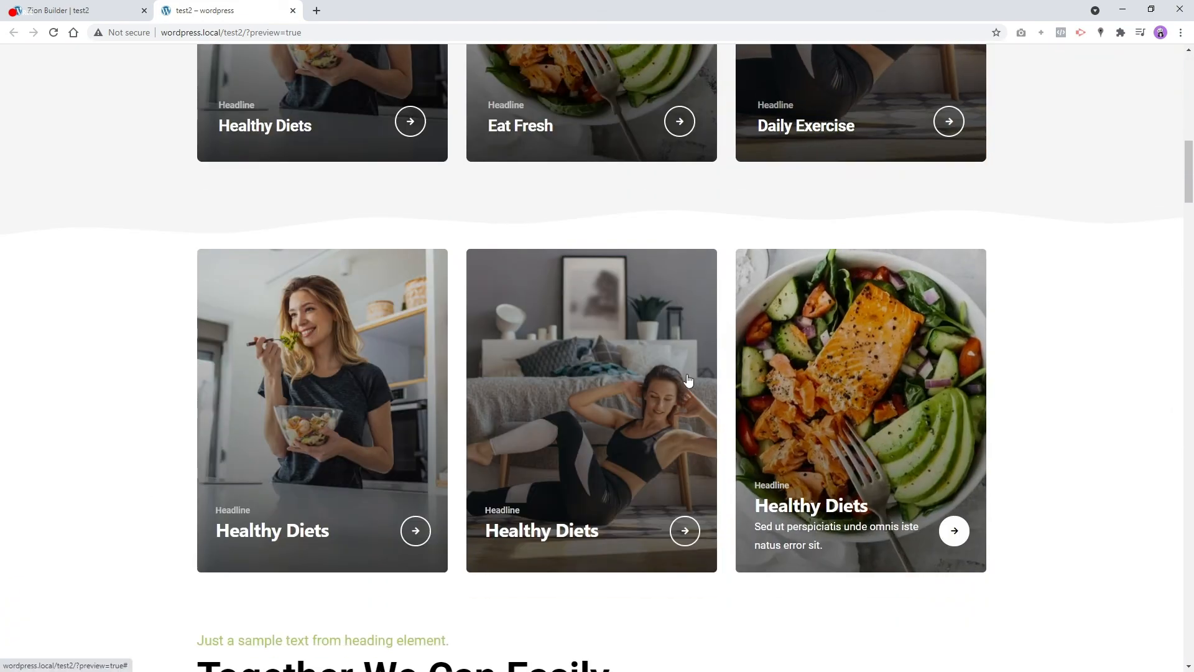